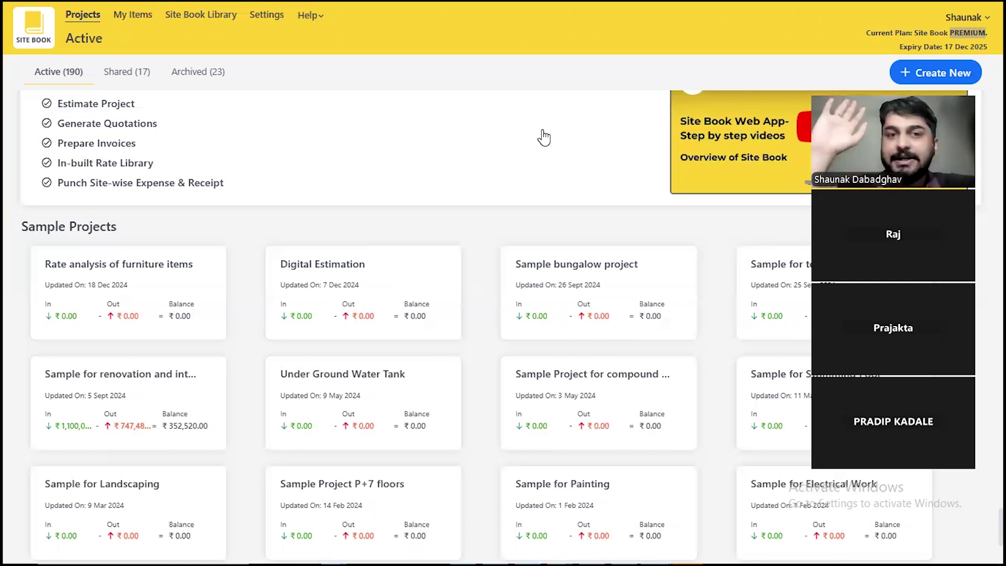
Step: Clone the Digital Estimation sample project as "Digital Estimation Class4", including its drawings and quantity take-off
mouse_move(327, 283)
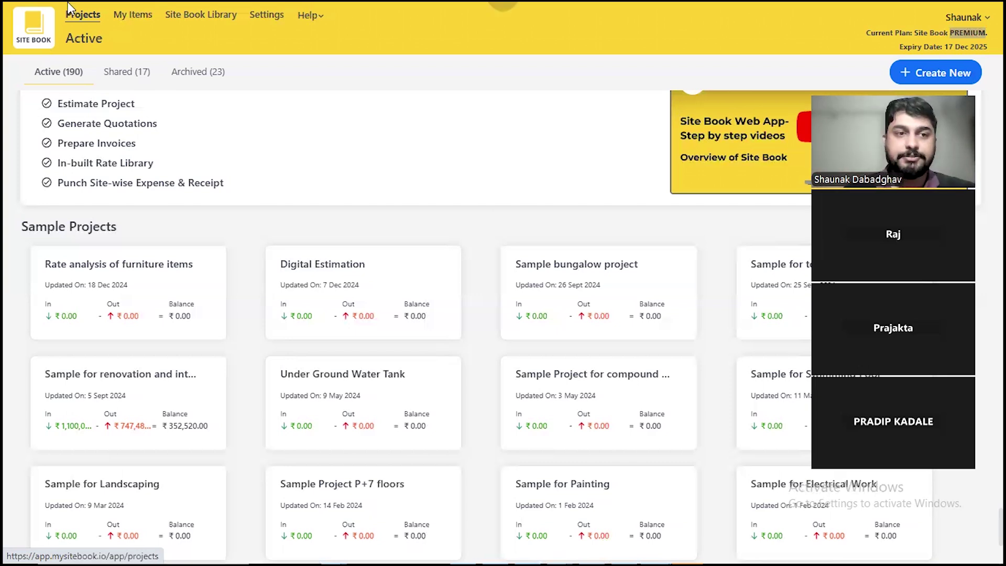
mouse_move(321, 262)
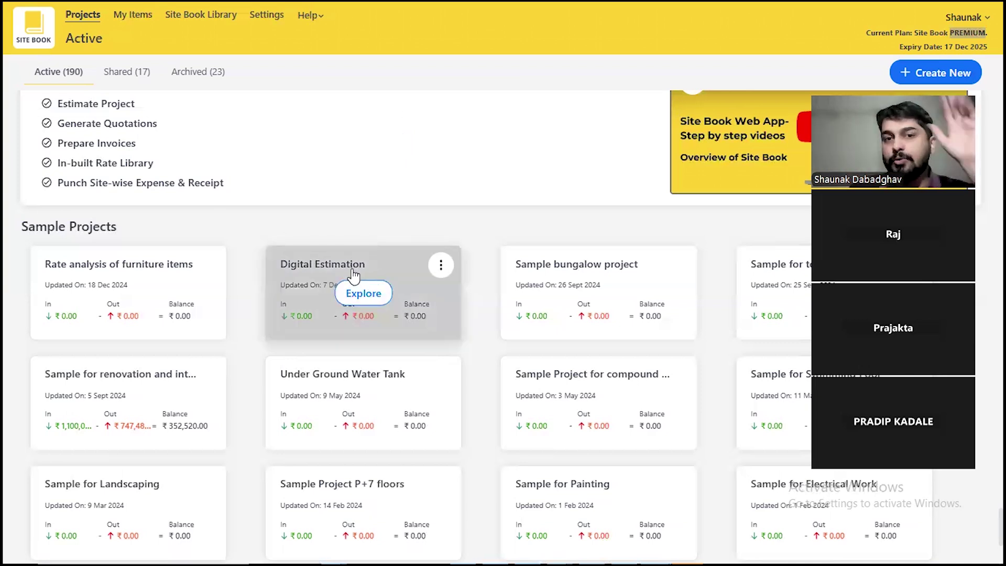
click(441, 267)
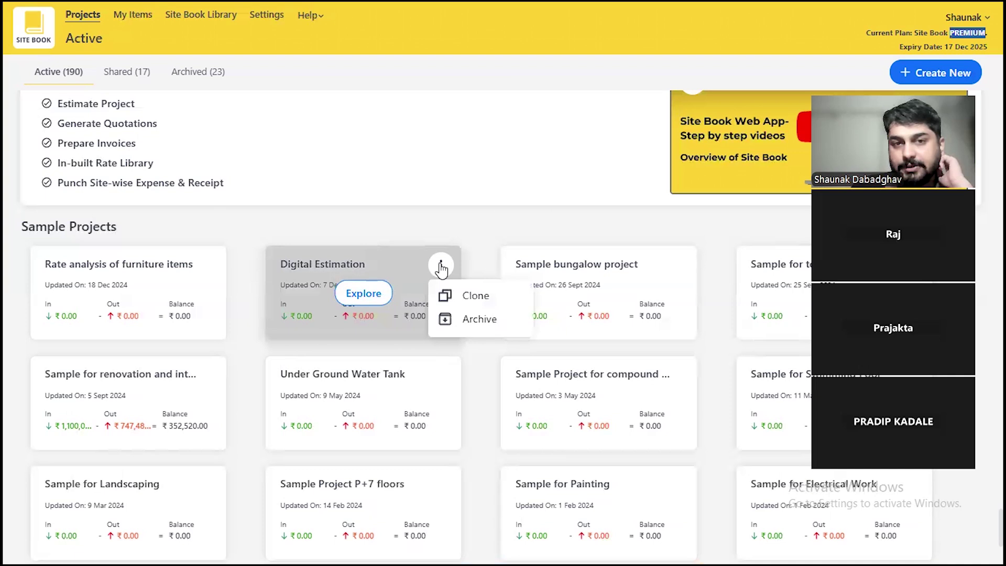
click(463, 297)
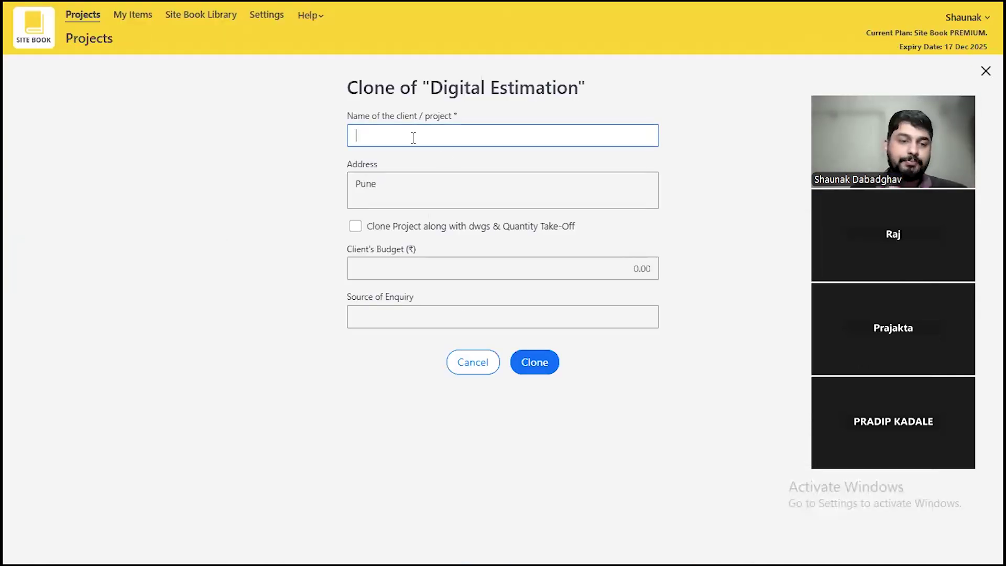
text(Digital)
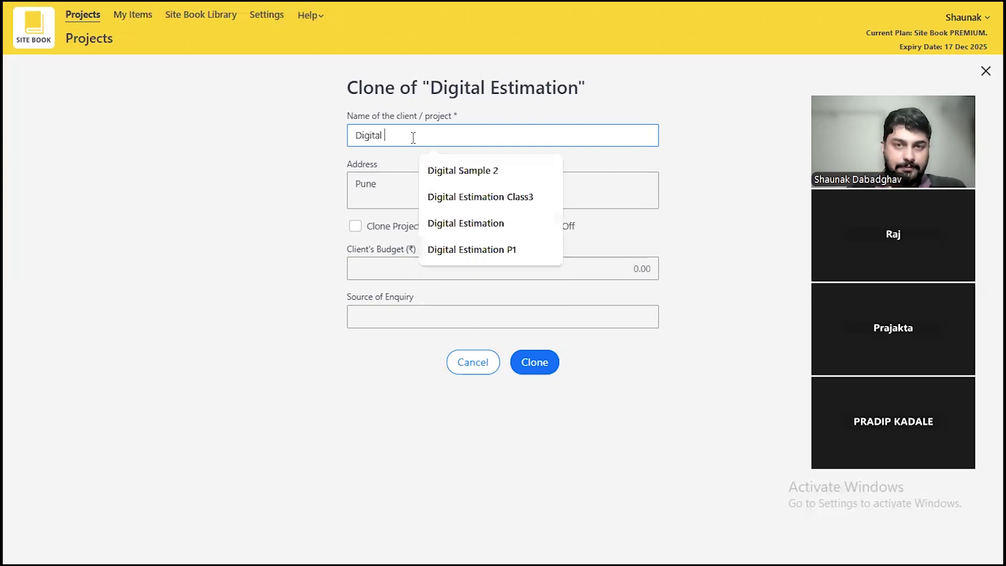
text( Estim)
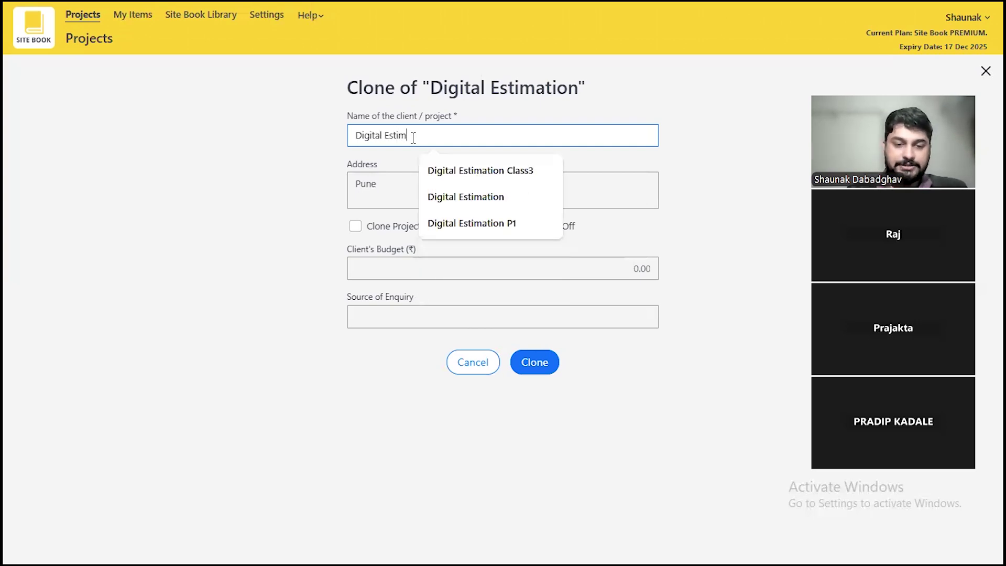
text(ation )
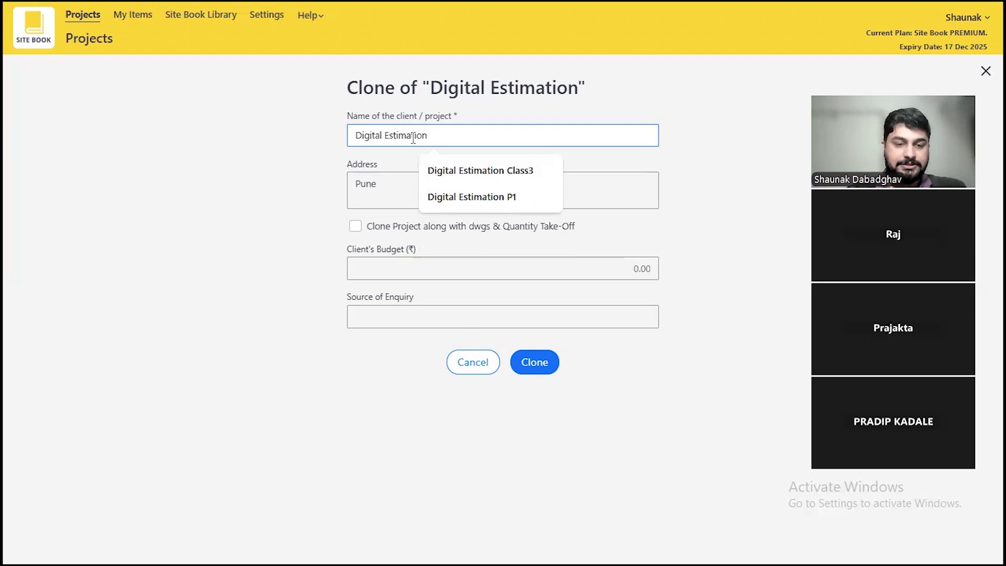
text(Class)
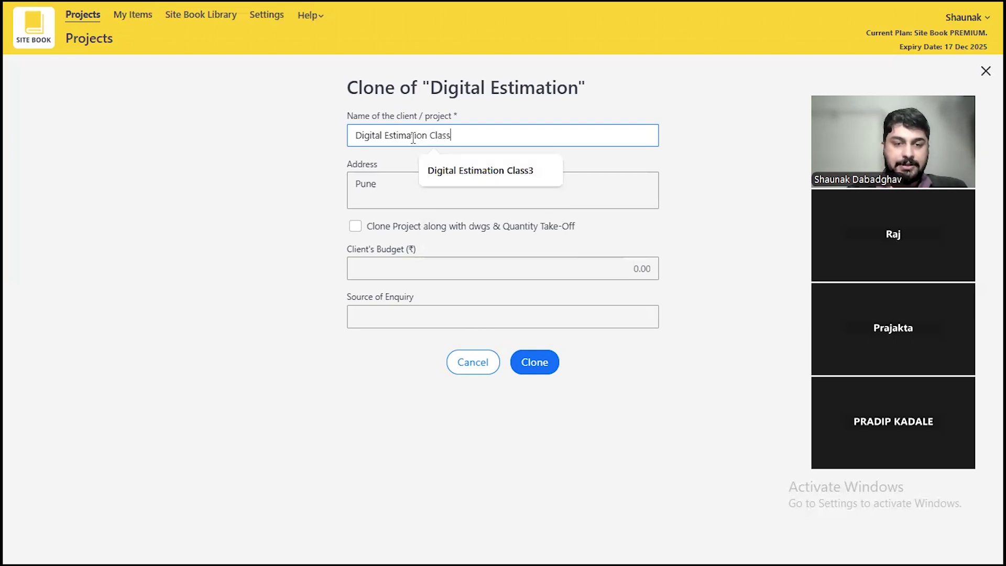
text(4)
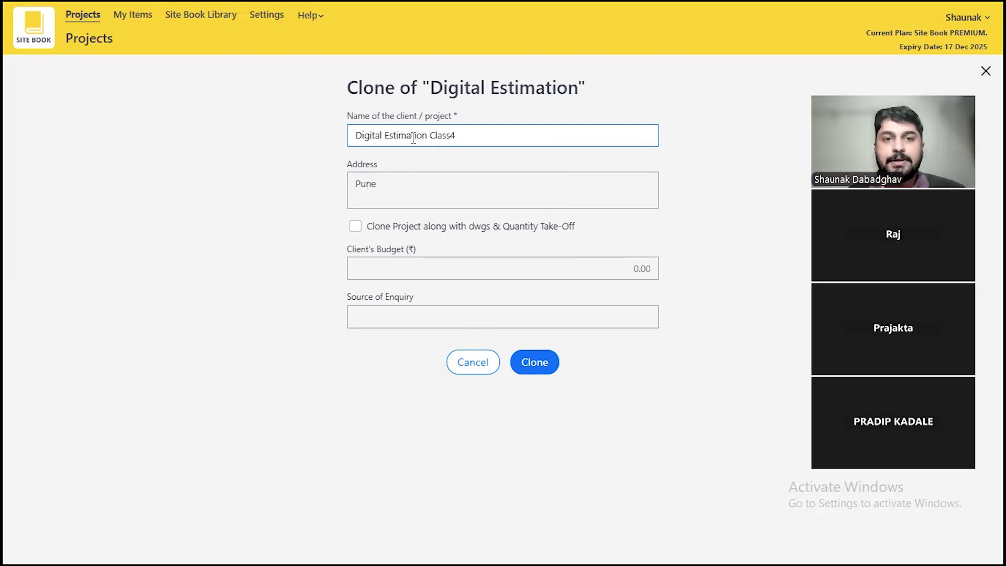
click(355, 226)
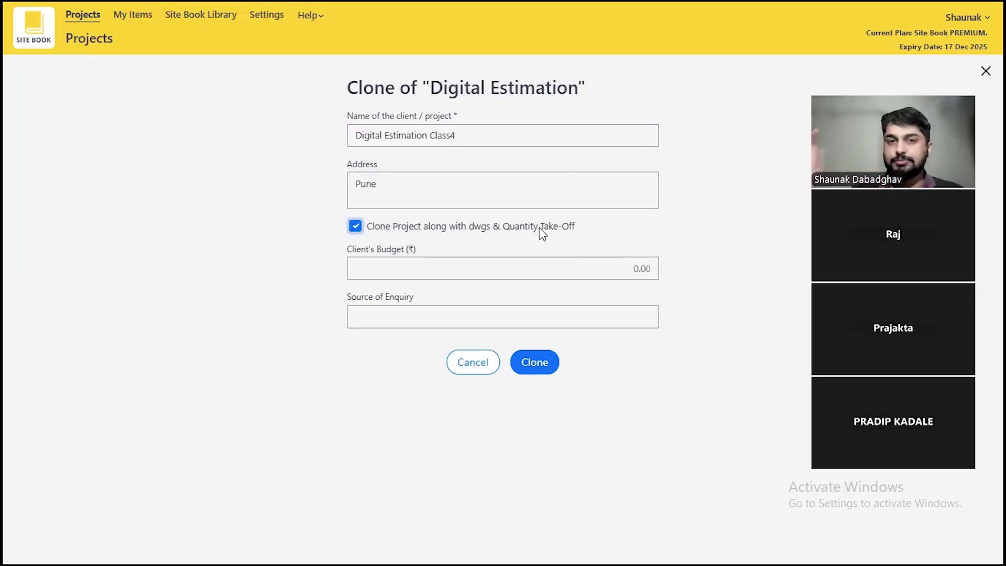
click(535, 359)
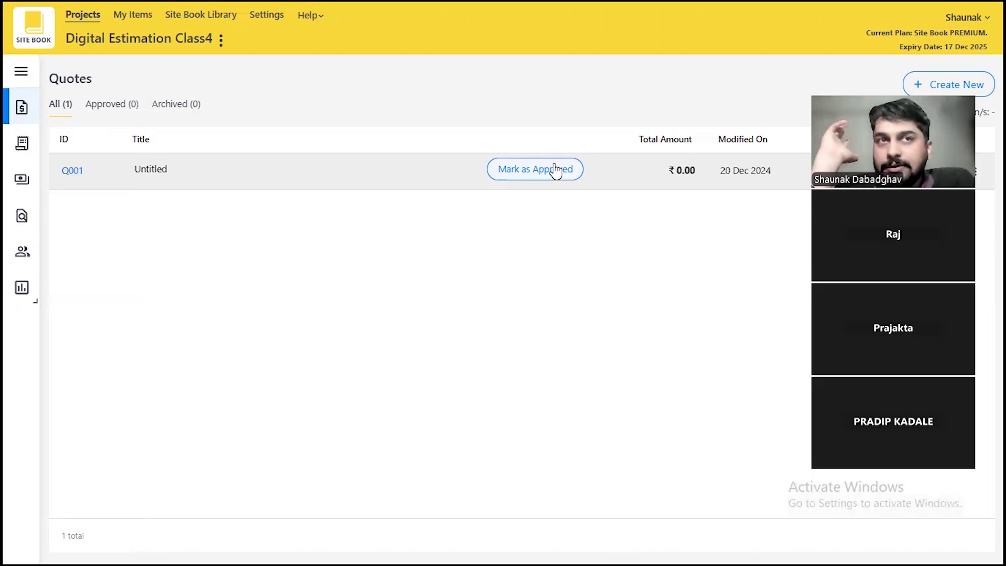
Step: Open the cloned project's untitled quote Q001 for editing
click(250, 177)
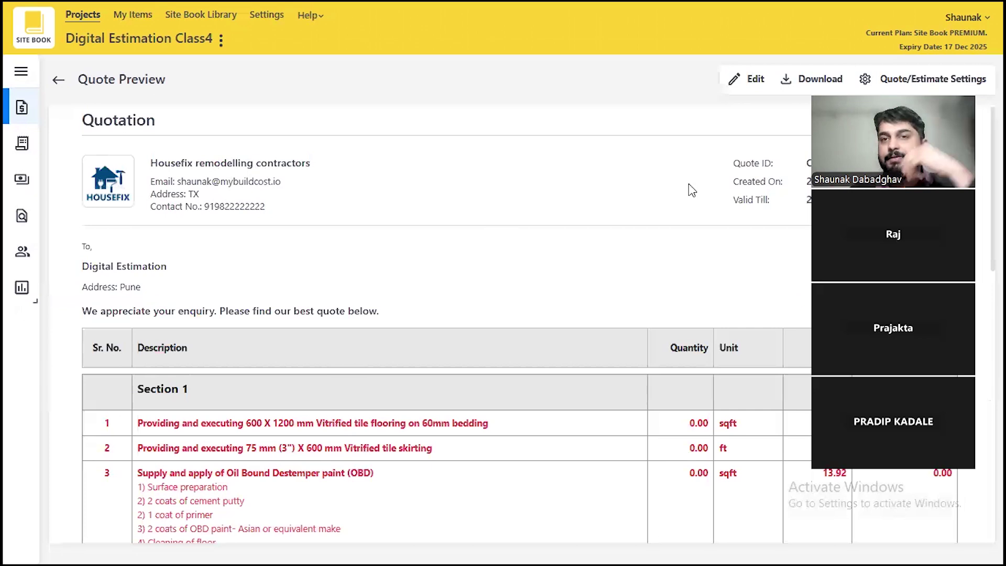
click(753, 83)
scroll(102, 308, down, 4)
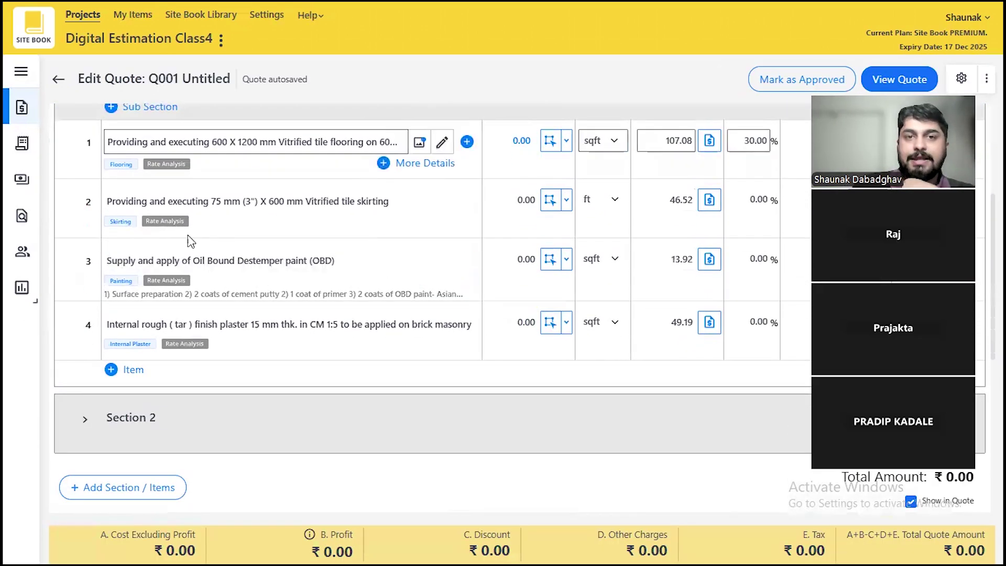
Step: Examine the quantity column of Section 1, view the take-off page of the vitrified tile flooring item, and return to the quote
scroll(261, 303, up, 1)
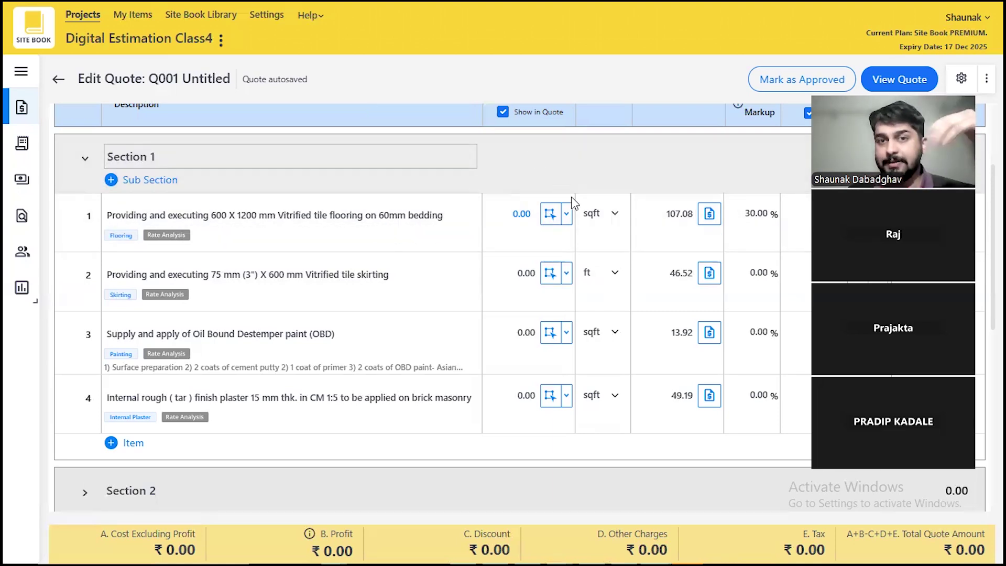
scroll(551, 218, up, 2)
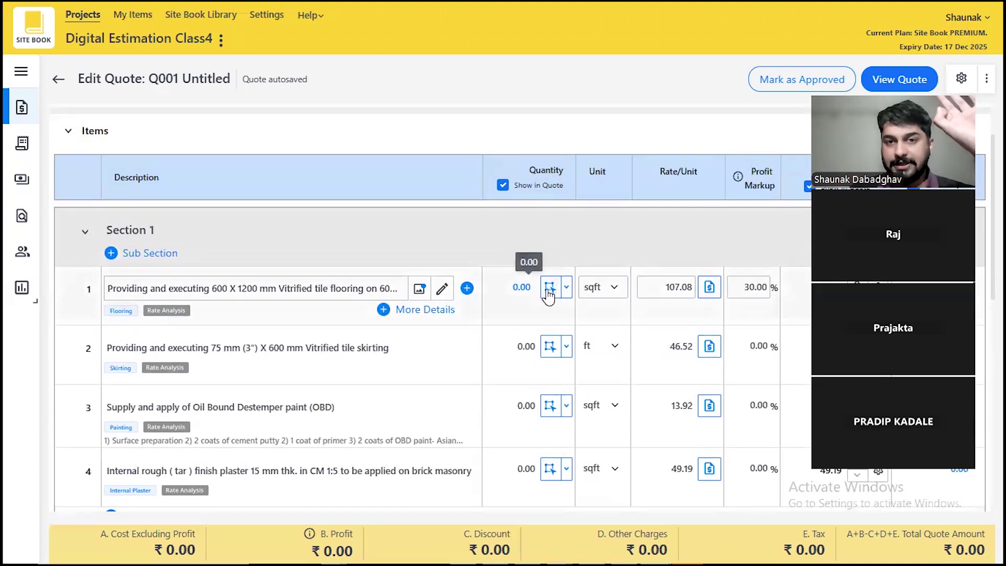
drag(530, 169, 564, 171)
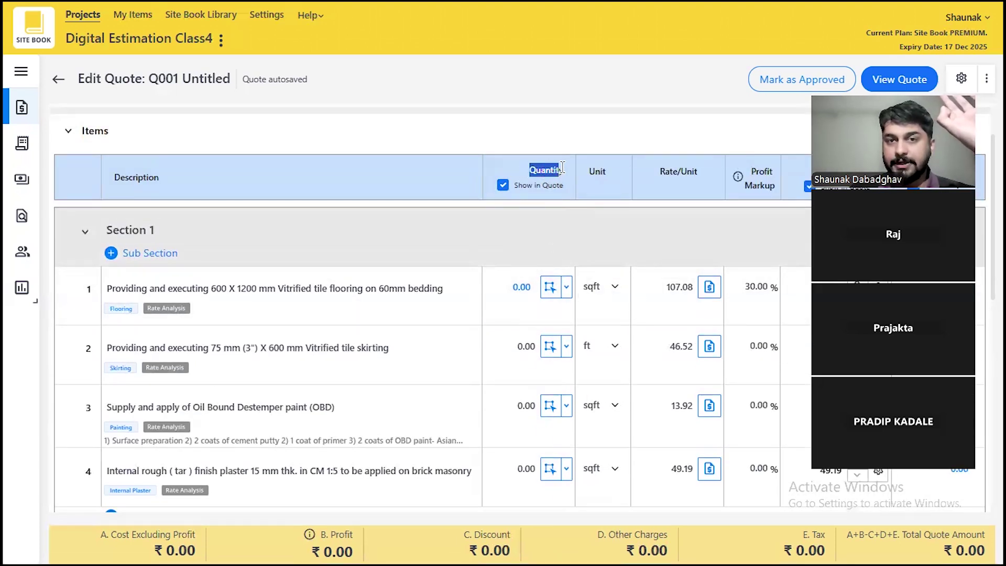
click(549, 287)
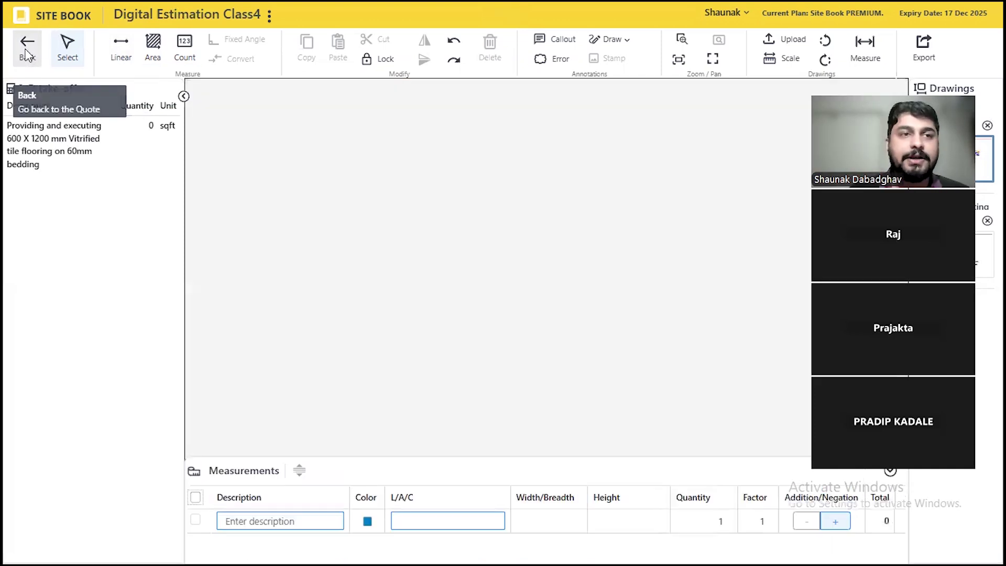
click(26, 55)
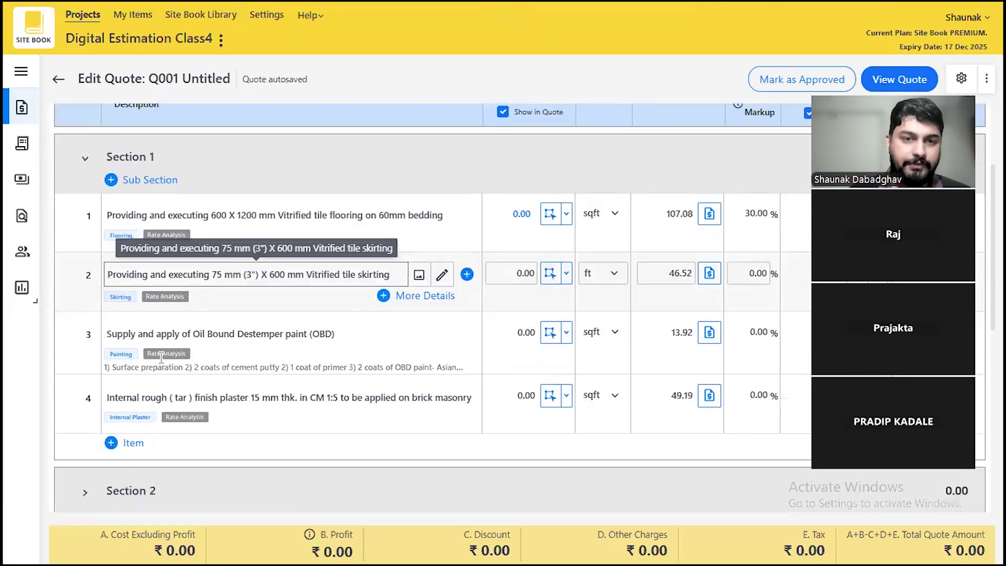
Step: Expand Section 2 and add the library item "M 25 concrete by site mix for footings (M plus L)" at its end
scroll(162, 357, down, 2)
click(83, 419)
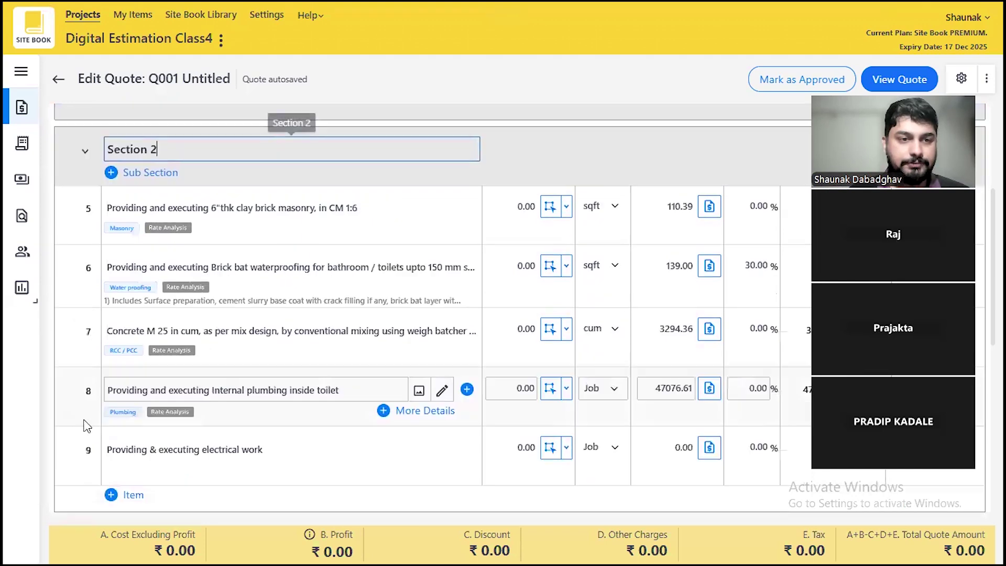
scroll(87, 425, down, 3)
scroll(87, 426, up, 3)
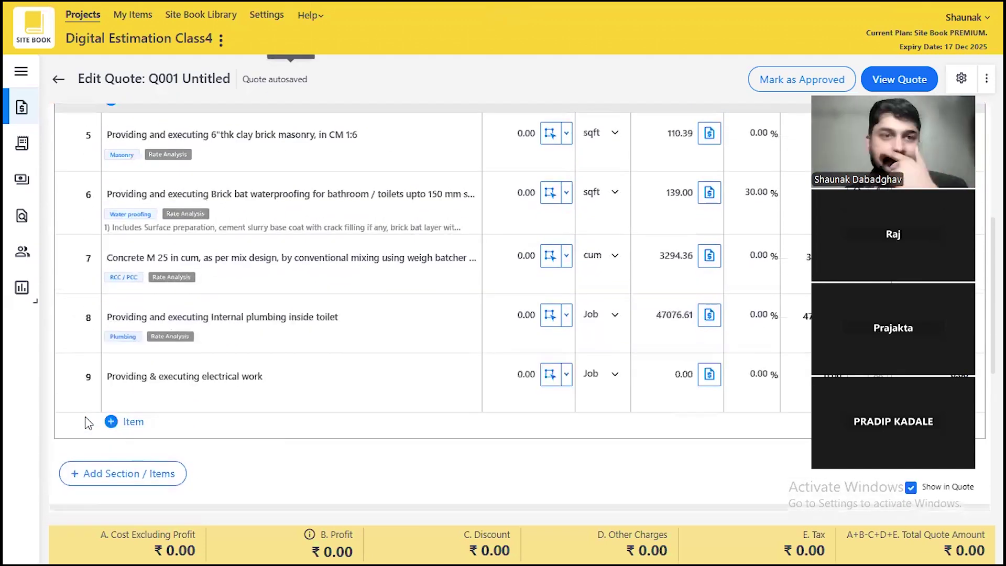
scroll(188, 336, up, 2)
scroll(189, 335, down, 2)
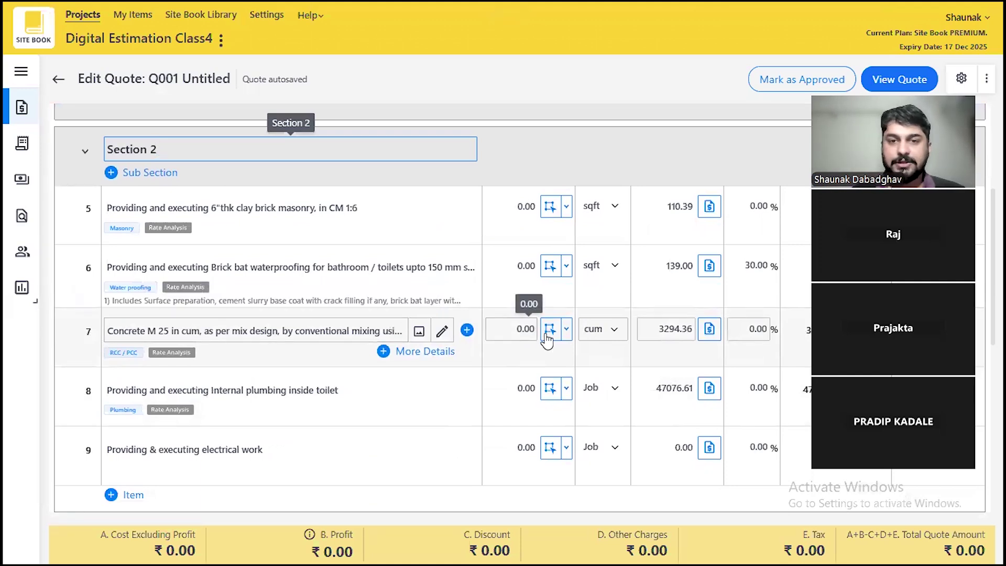
scroll(547, 338, down, 3)
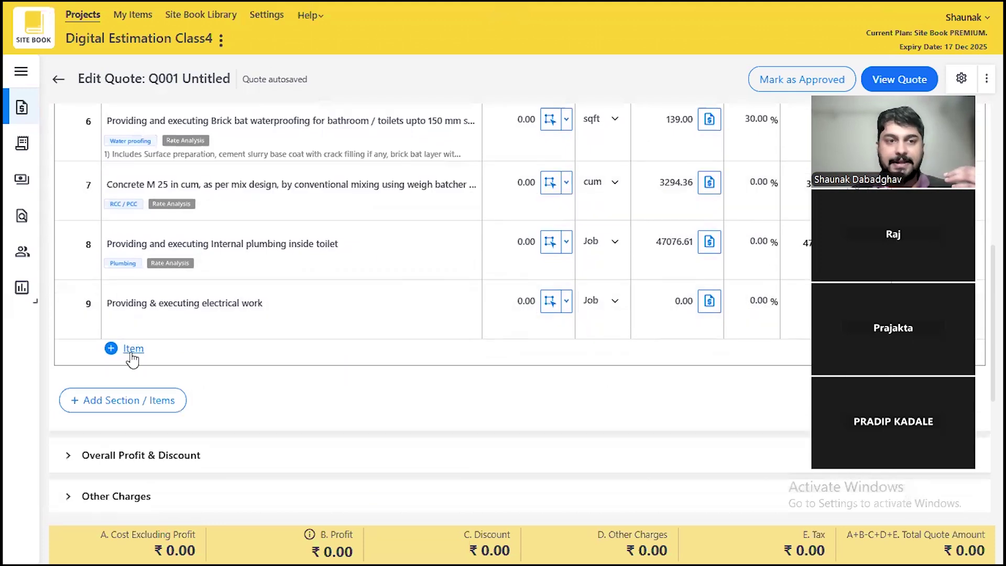
click(132, 352)
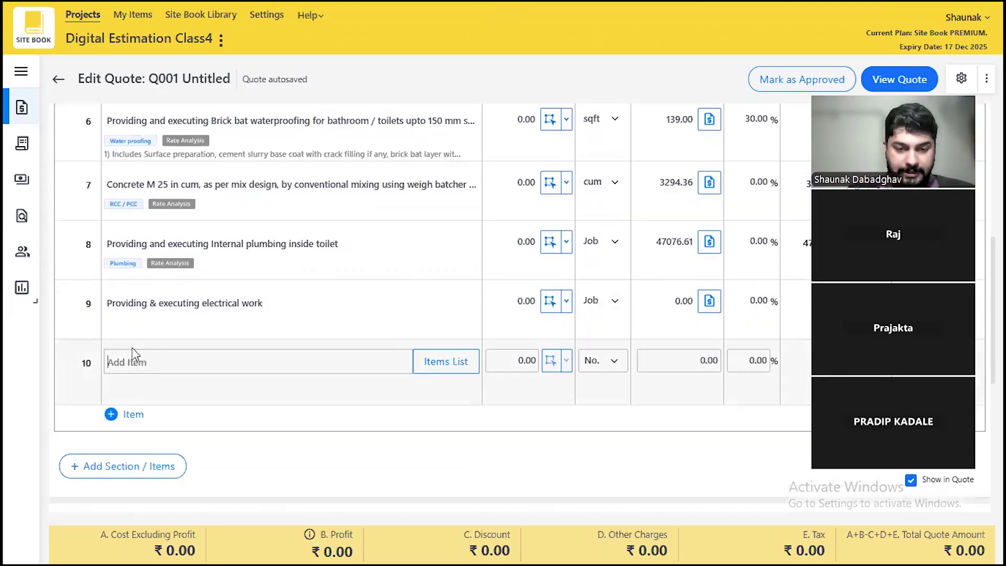
text(footing)
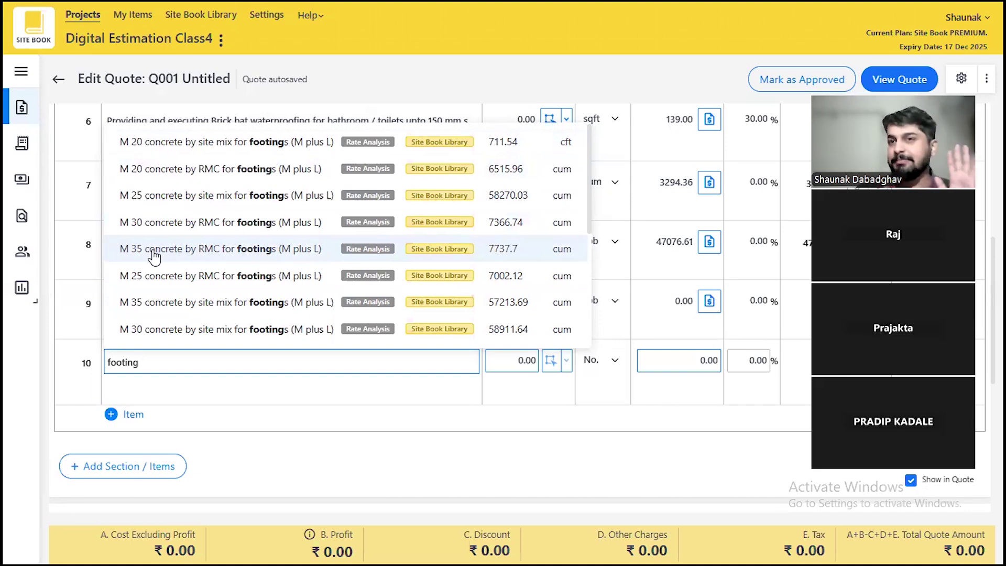
click(158, 199)
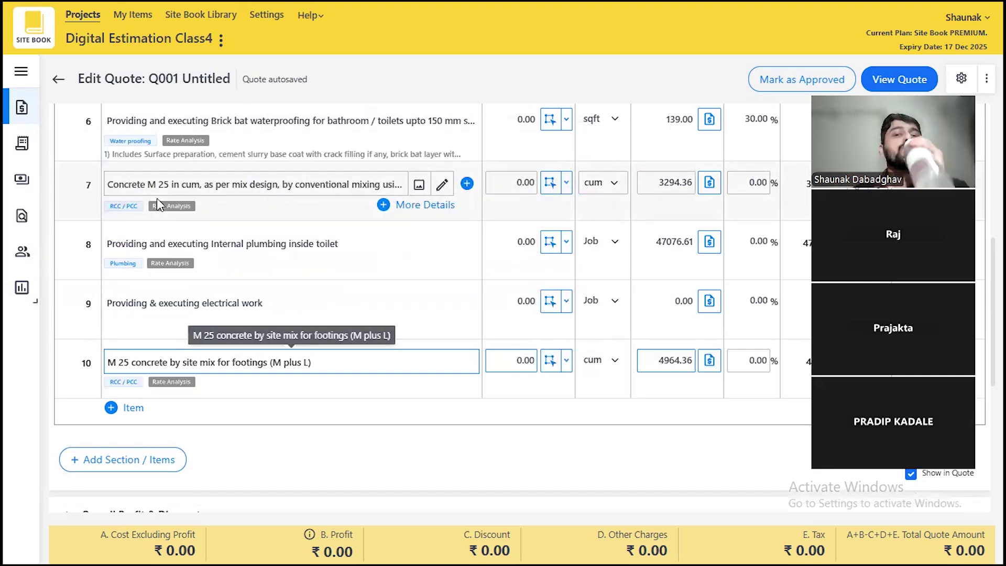
Step: Open the drawing take-off for the M 25 footing concrete item and collapse the take-offs and drawings panels
click(550, 361)
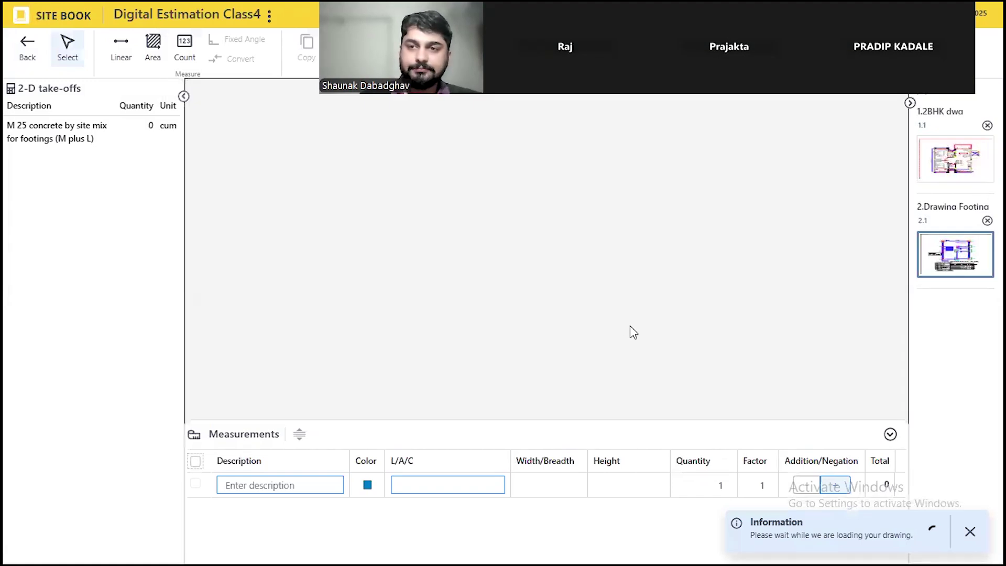
scroll(467, 172, up, 6)
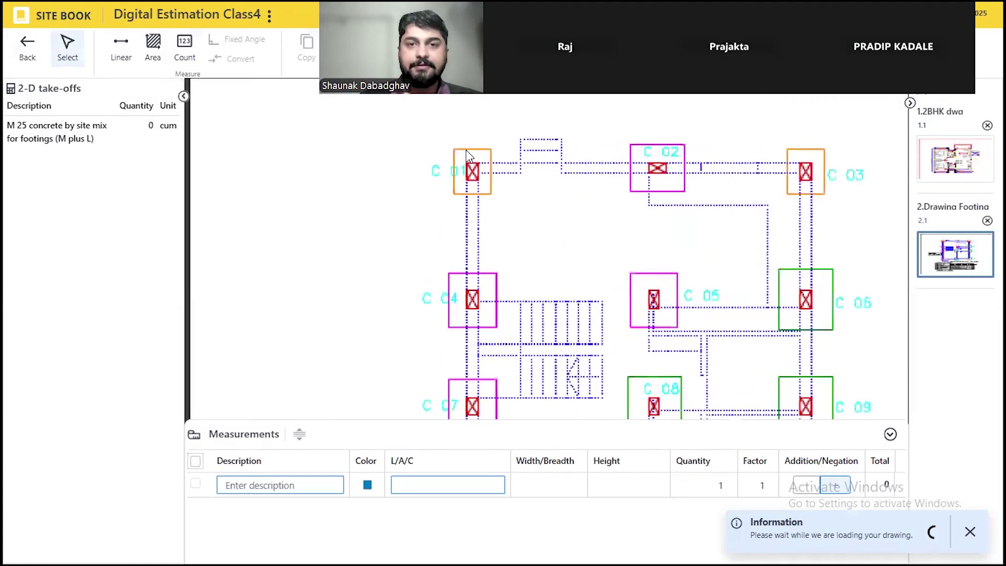
scroll(258, 167, down, 4)
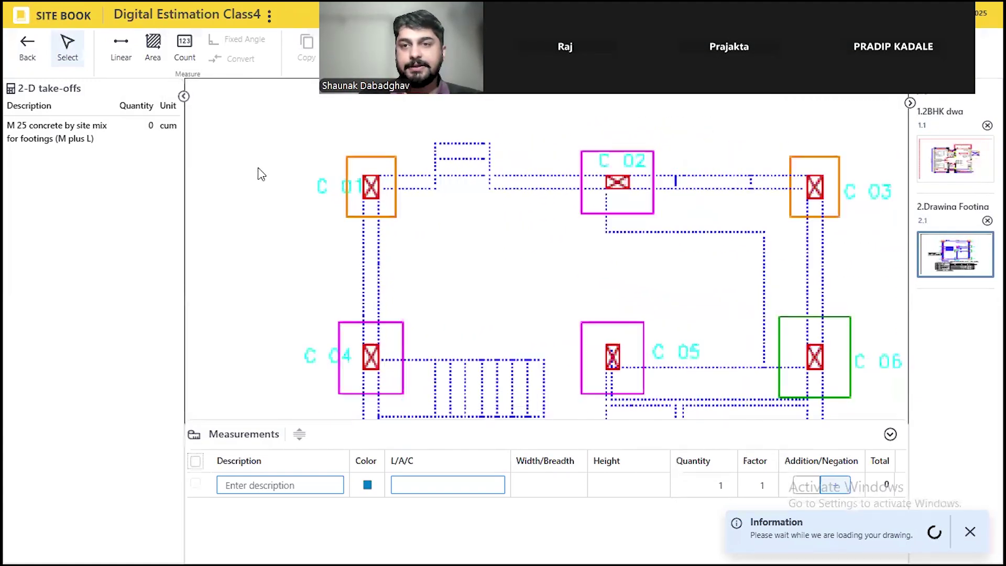
click(910, 103)
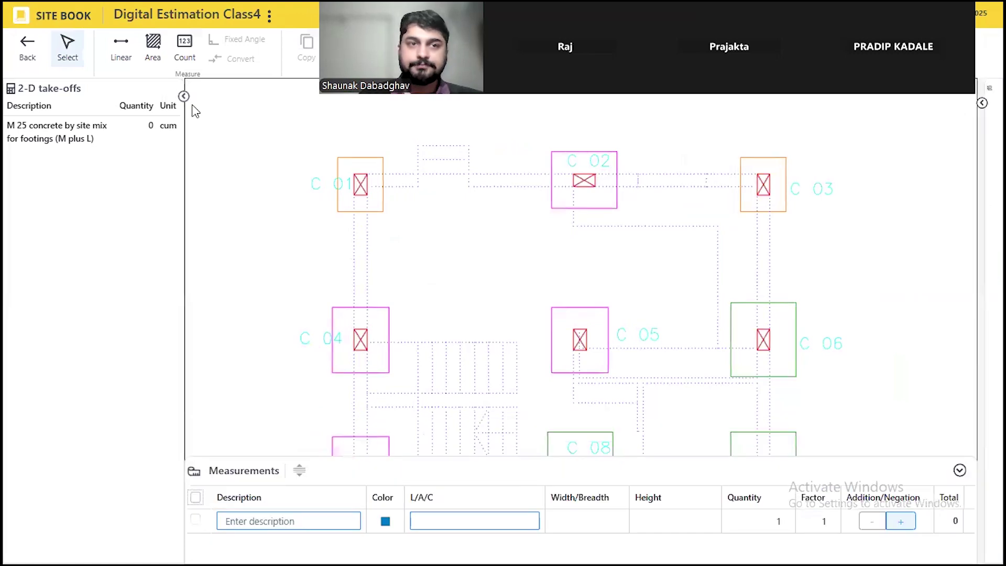
click(183, 96)
Step: Examine the footing drawing, looking over the column footings from C 01 to C 11 and the revision note
scroll(781, 202, down, 3)
drag(462, 314, 434, 257)
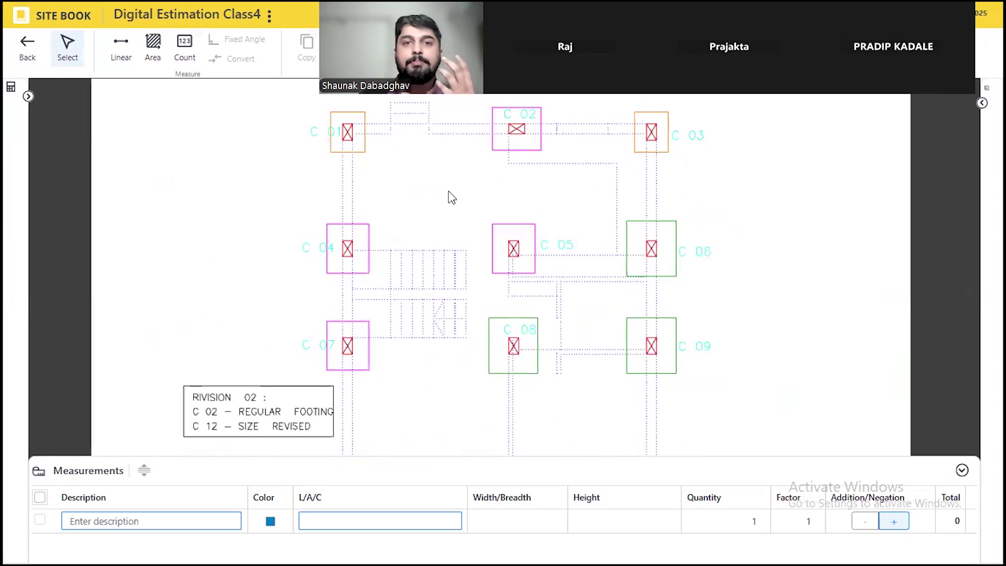
mouse_move(435, 193)
mouse_down()
mouse_move(345, 297)
mouse_move(346, 322)
mouse_up()
scroll(419, 355, up, 4)
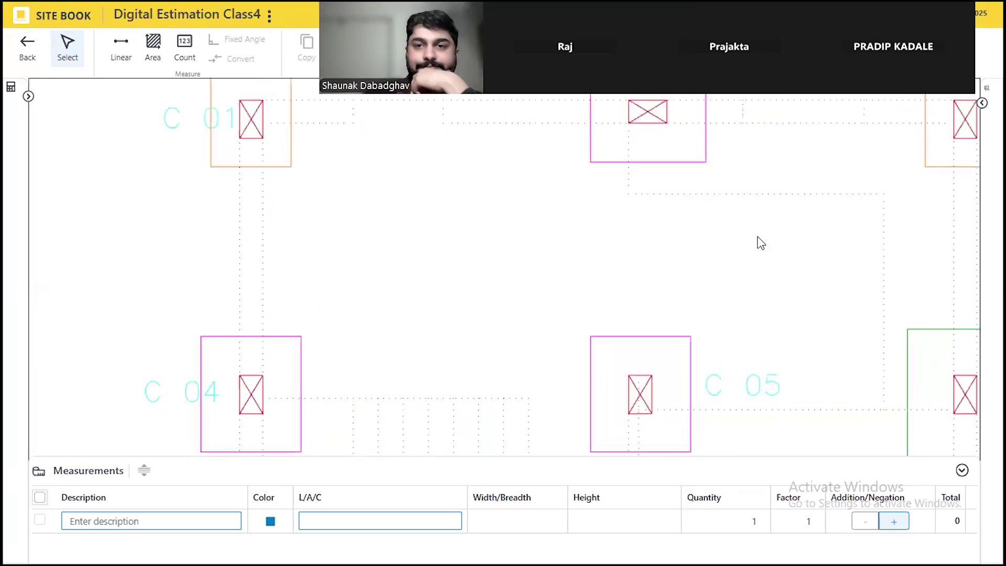
drag(725, 256, 677, 249)
mouse_move(454, 268)
mouse_down()
mouse_move(688, 341)
mouse_move(288, 215)
mouse_move(514, 317)
mouse_up()
mouse_move(219, 322)
mouse_down()
mouse_move(470, 389)
mouse_move(385, 267)
mouse_up()
drag(302, 430, 327, 257)
drag(342, 448, 319, 299)
drag(304, 451, 288, 299)
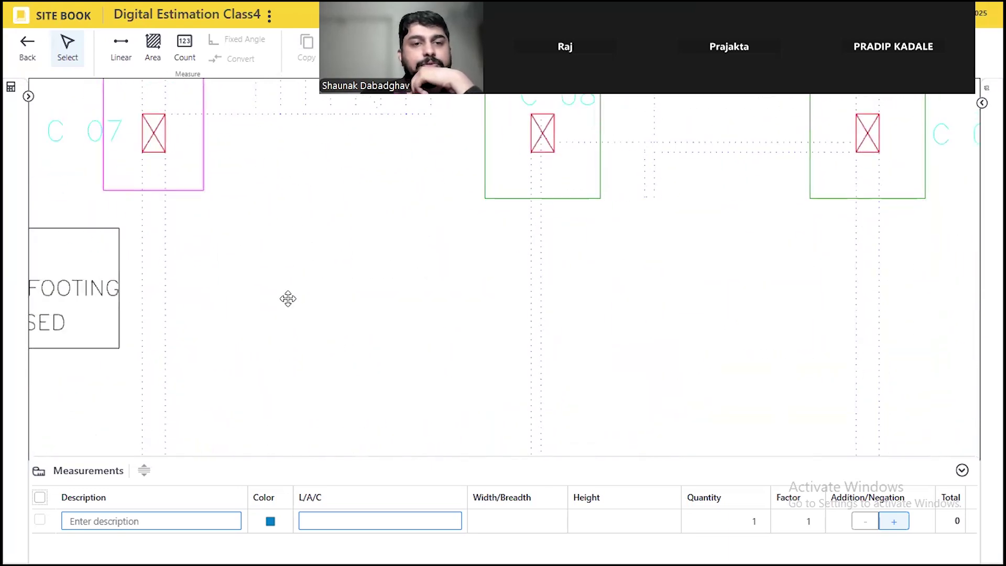
drag(215, 293, 371, 184)
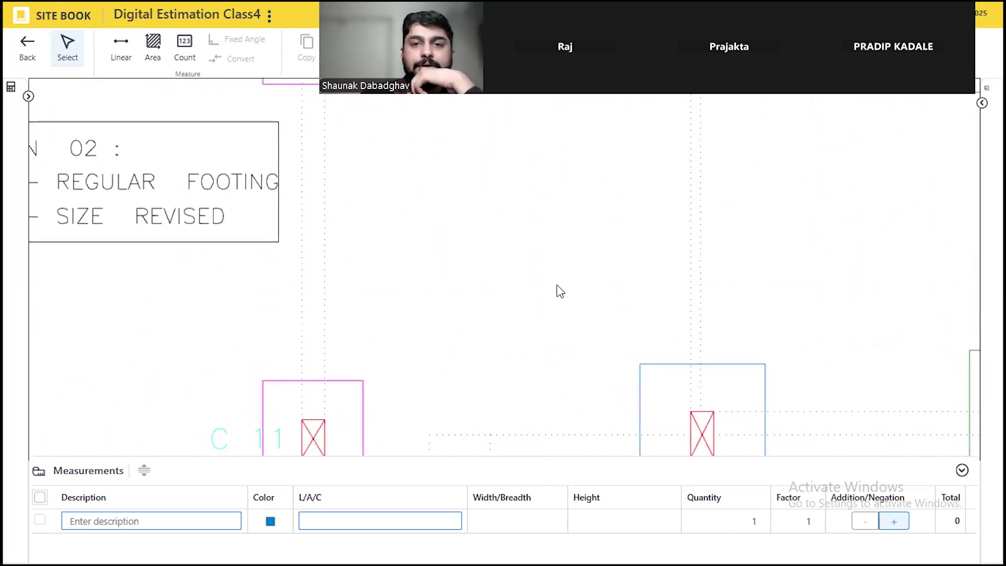
drag(557, 290, 370, 227)
drag(633, 267, 364, 277)
drag(417, 318, 420, 335)
scroll(420, 335, up, 9)
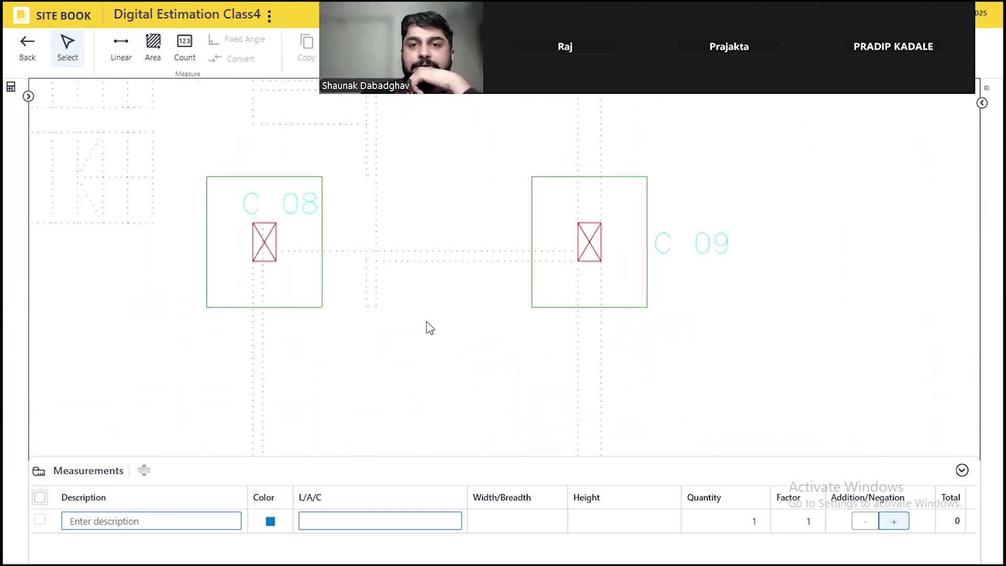
scroll(808, 244, down, 5)
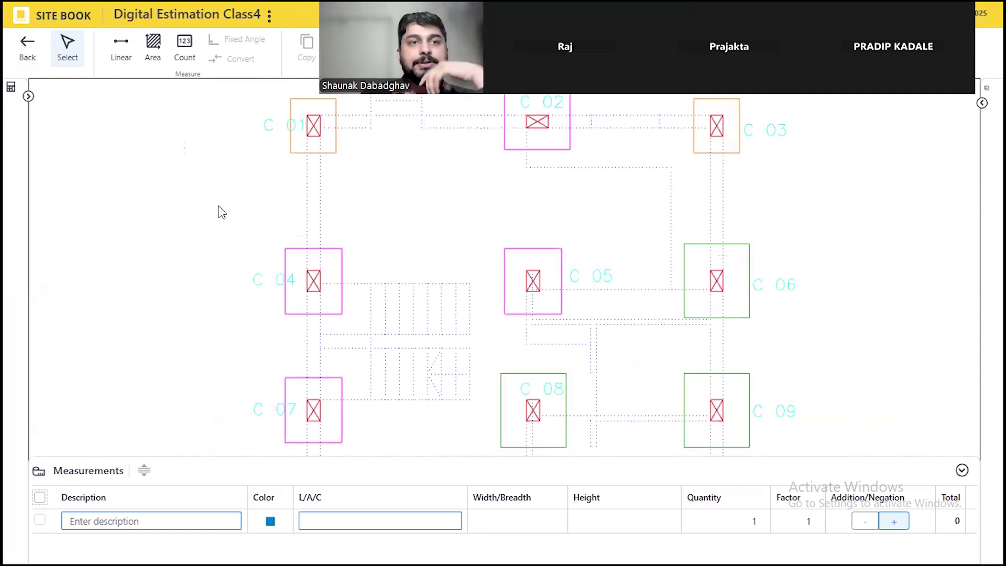
Step: Measure the area of footing C 01 by tracing its rectangular outline through all four corners
click(154, 51)
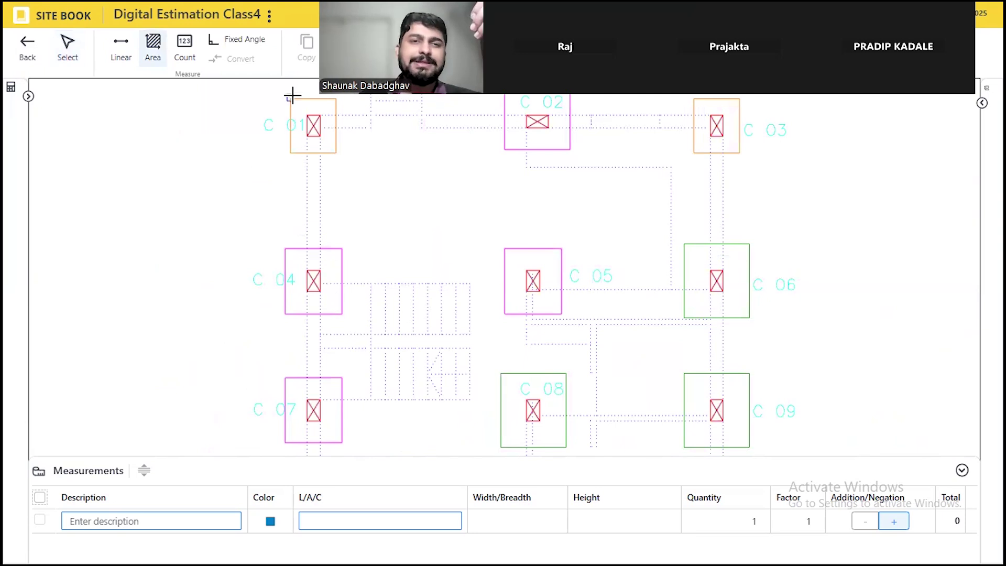
scroll(292, 94, up, 3)
scroll(291, 93, up, 3)
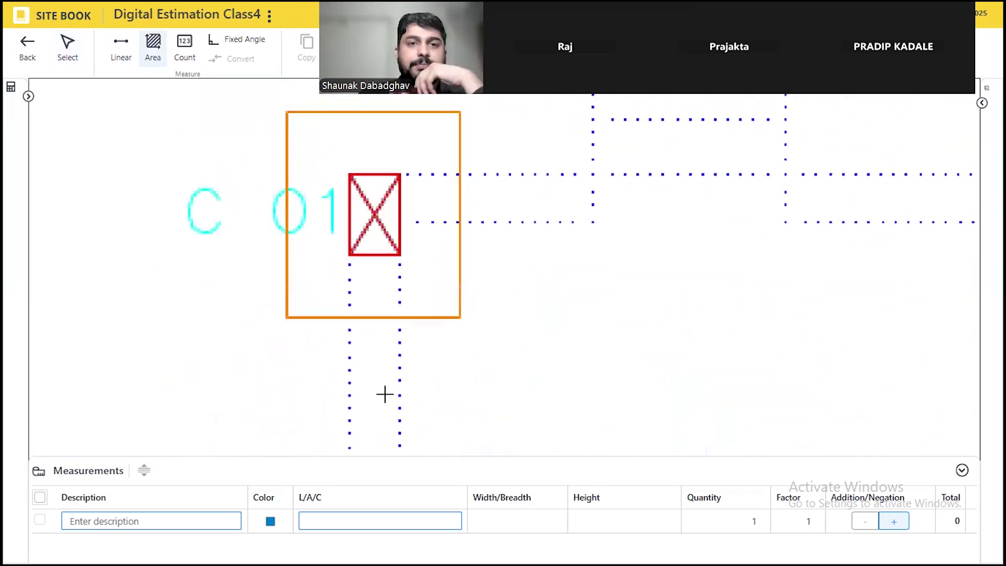
scroll(386, 393, down, 2)
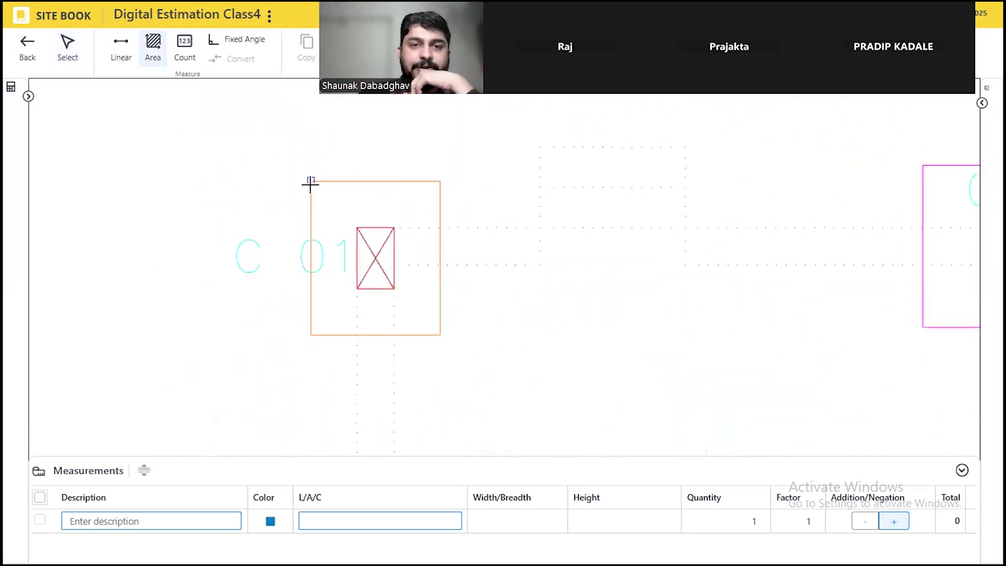
click(311, 181)
click(440, 181)
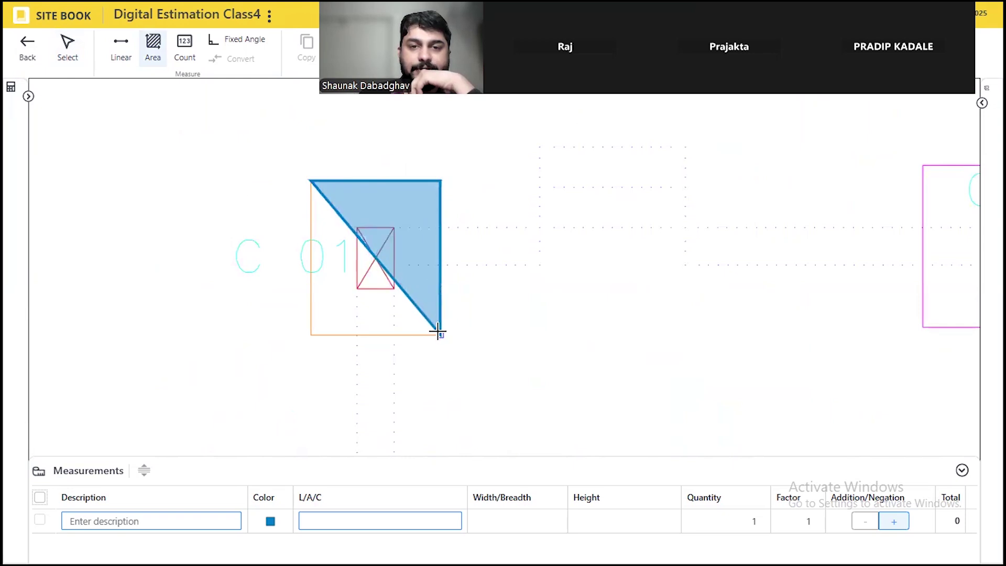
click(440, 334)
click(311, 334)
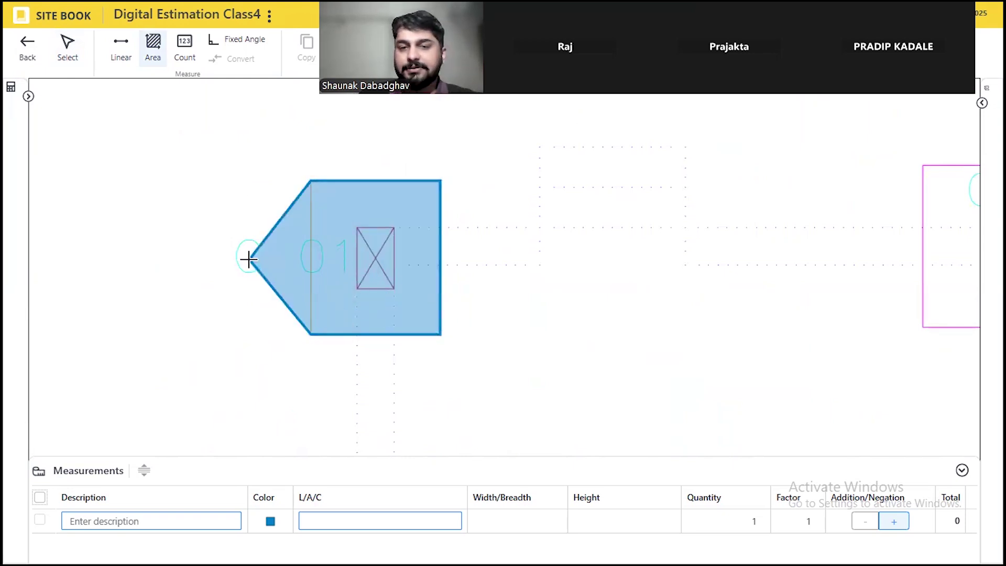
key(Return)
Step: Trace the outline of footing C 02 as a further area in the same measurement
scroll(205, 231, down, 3)
scroll(602, 238, up, 4)
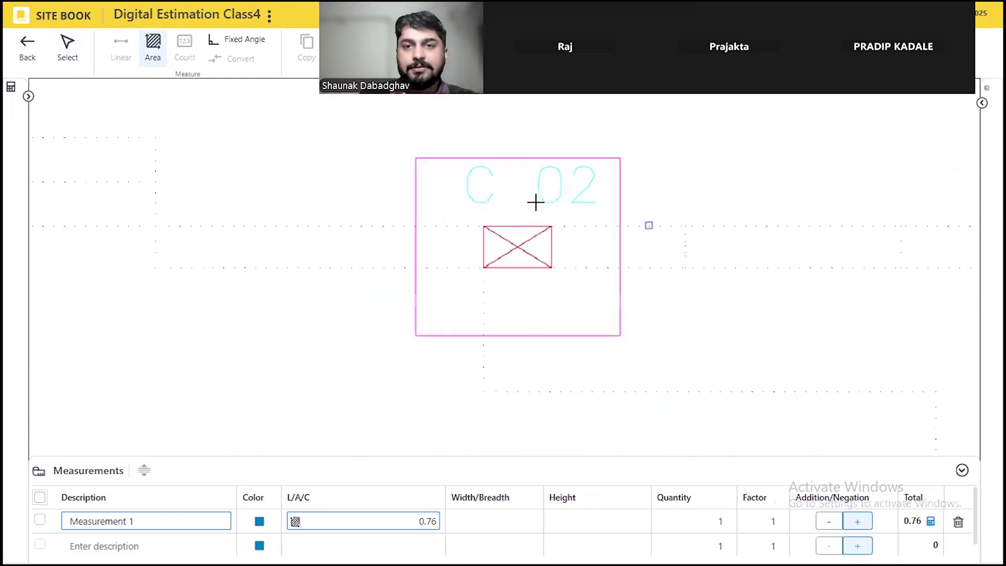
click(415, 157)
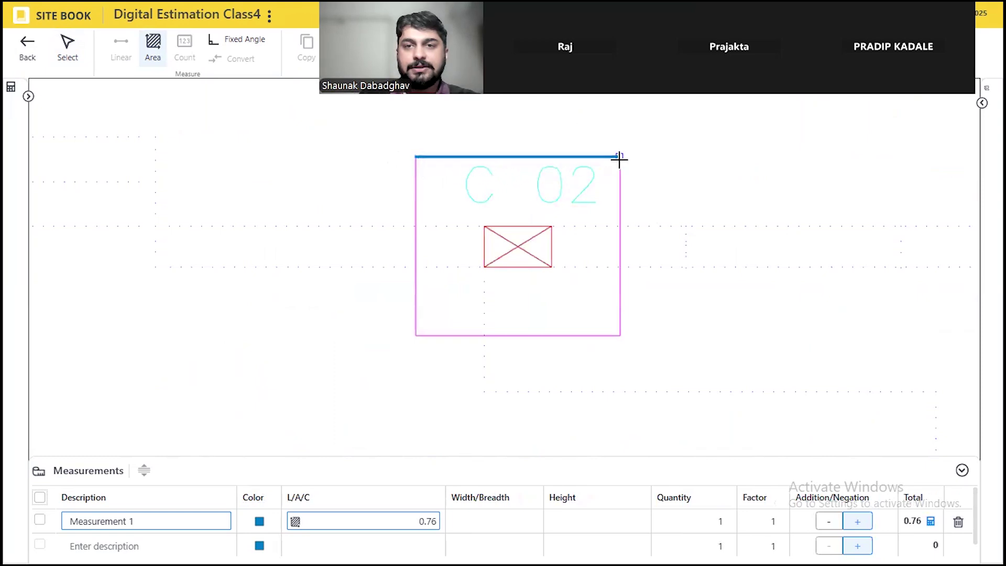
click(621, 157)
click(619, 333)
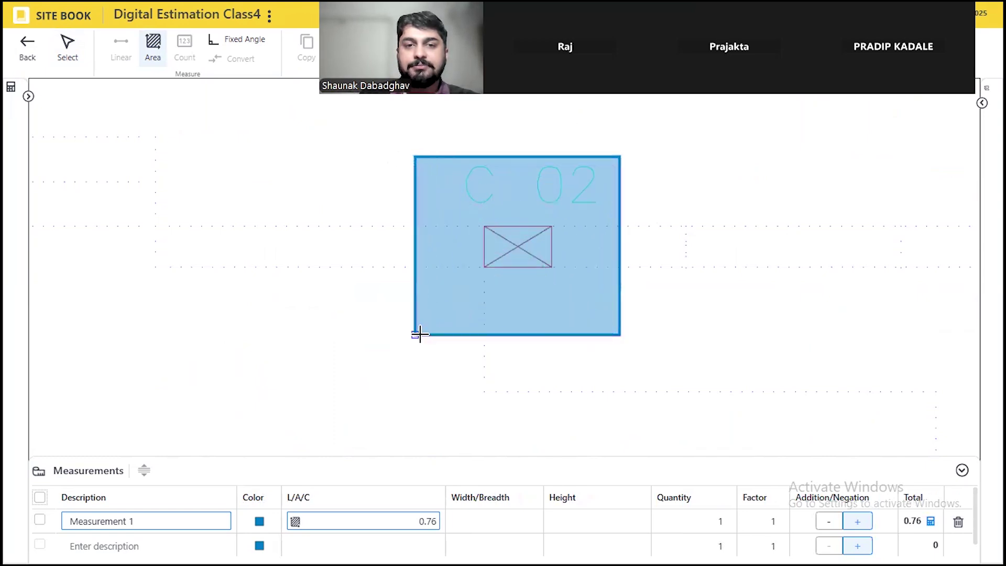
click(416, 333)
key(Return)
Step: Examine the schedule of footings below the foundation plan for the column groups and their footing sizes
scroll(289, 240, down, 2)
scroll(737, 176, down, 3)
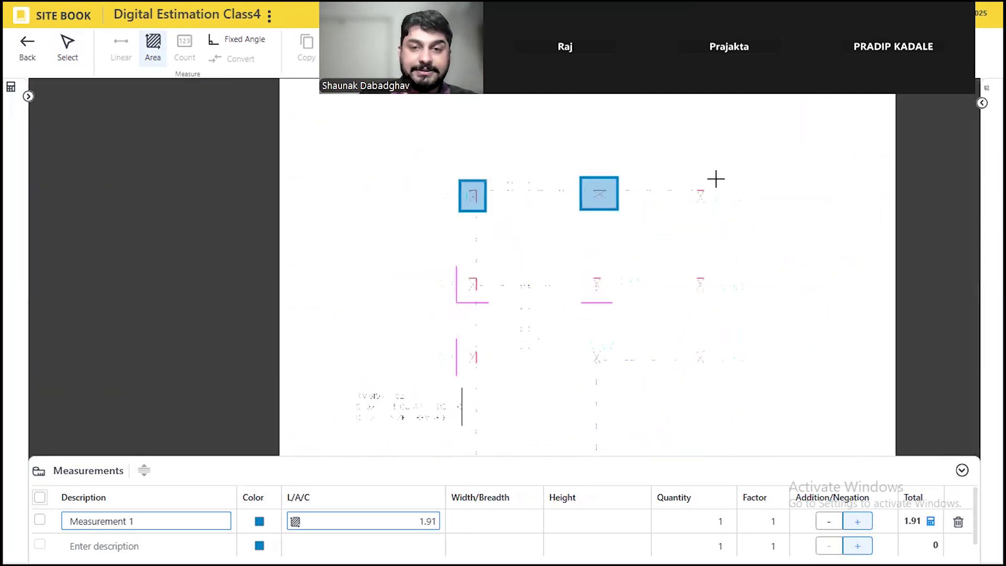
scroll(716, 177, down, 2)
scroll(484, 395, up, 2)
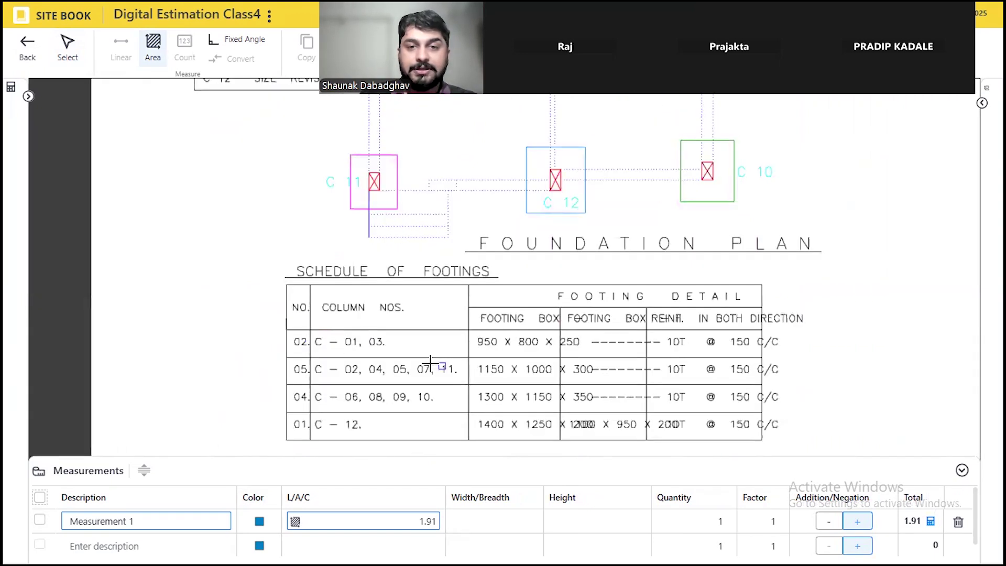
scroll(455, 344, down, 3)
scroll(451, 333, up, 3)
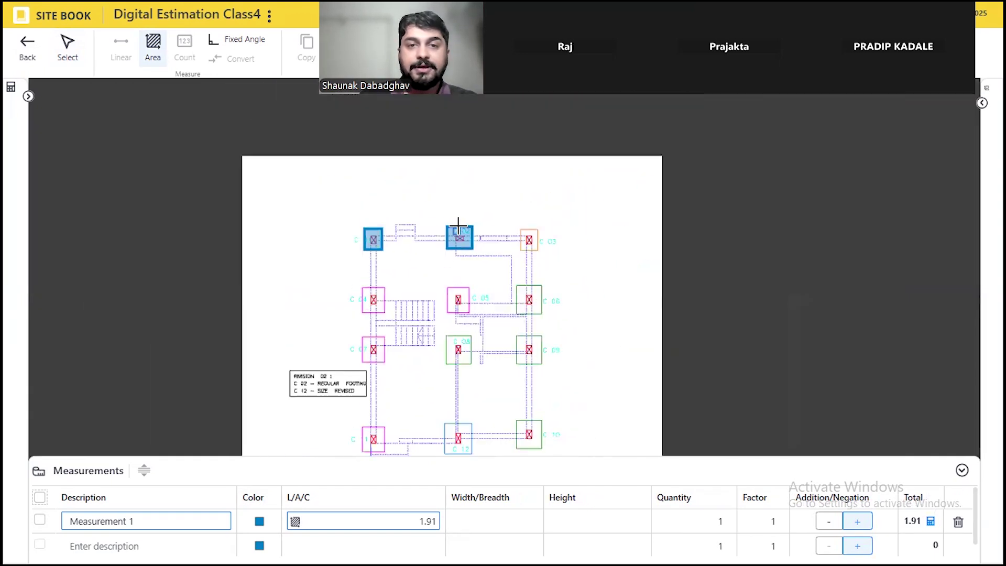
scroll(451, 233, up, 4)
Step: Delete the area traced on footing C 02 from the first measurement
click(68, 45)
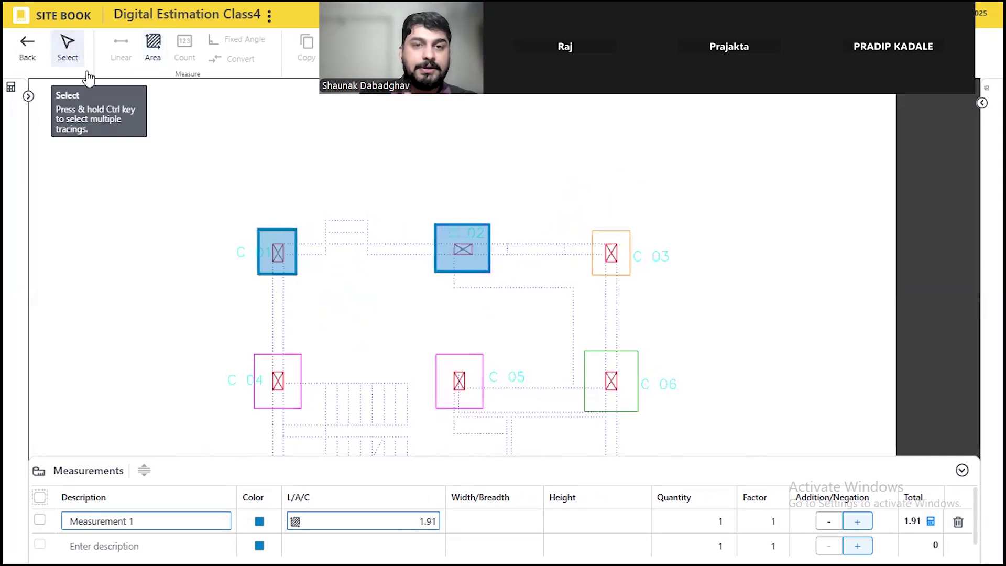
click(464, 245)
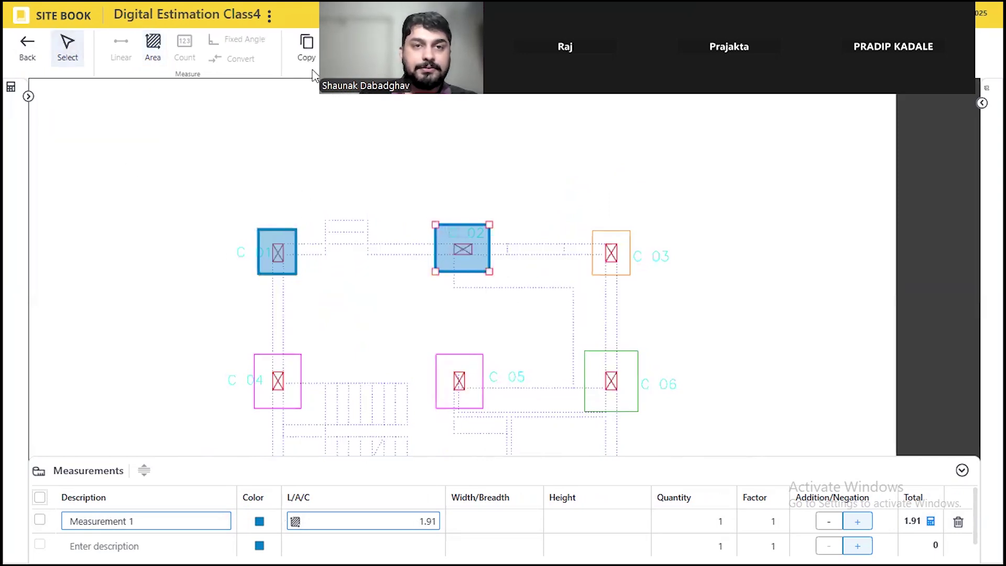
click(490, 45)
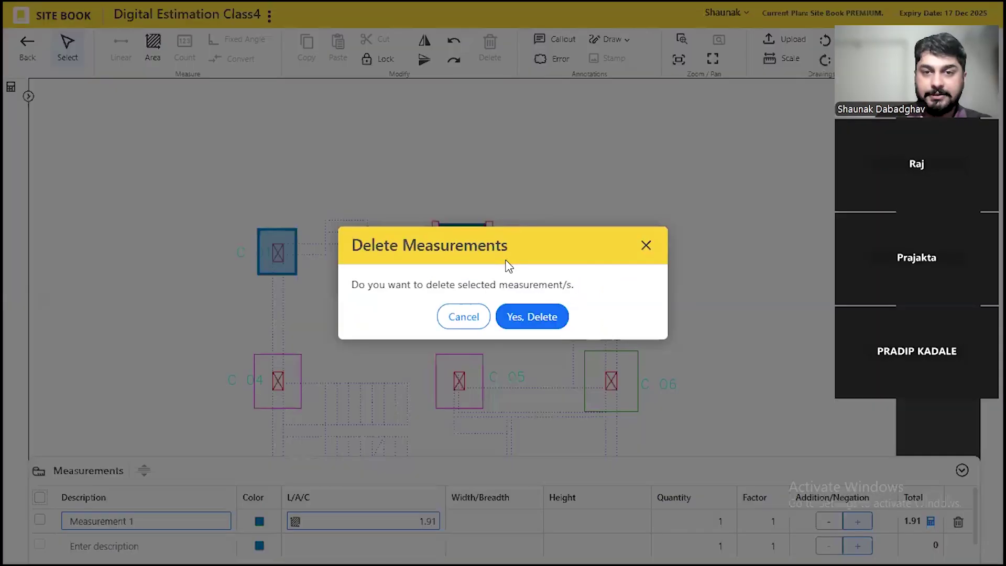
click(516, 315)
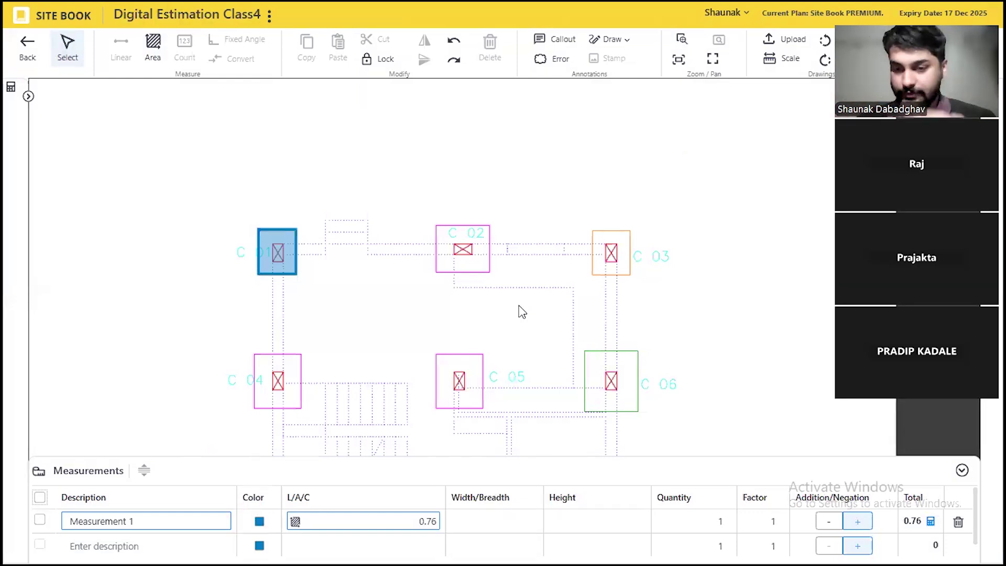
Step: Count footings C 01 and C 03 as the first measurement's quantity with triangle markers and rename the measurement "F1, 3"
click(276, 243)
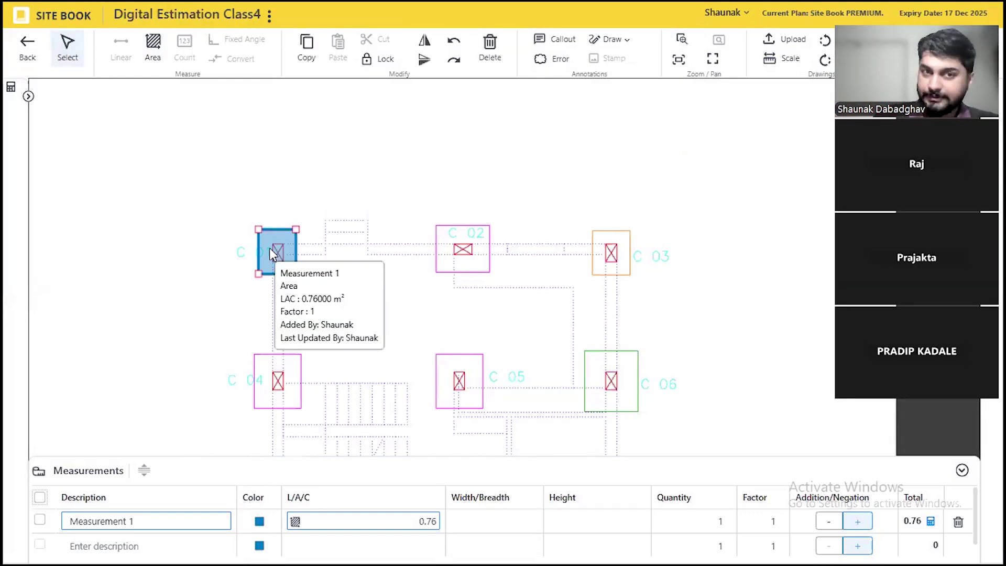
click(700, 516)
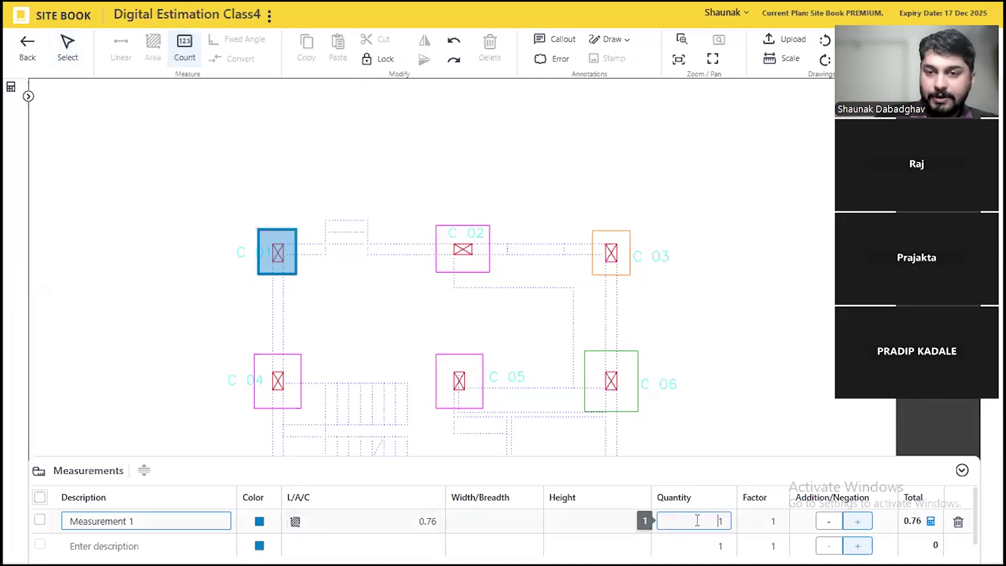
click(272, 213)
click(611, 220)
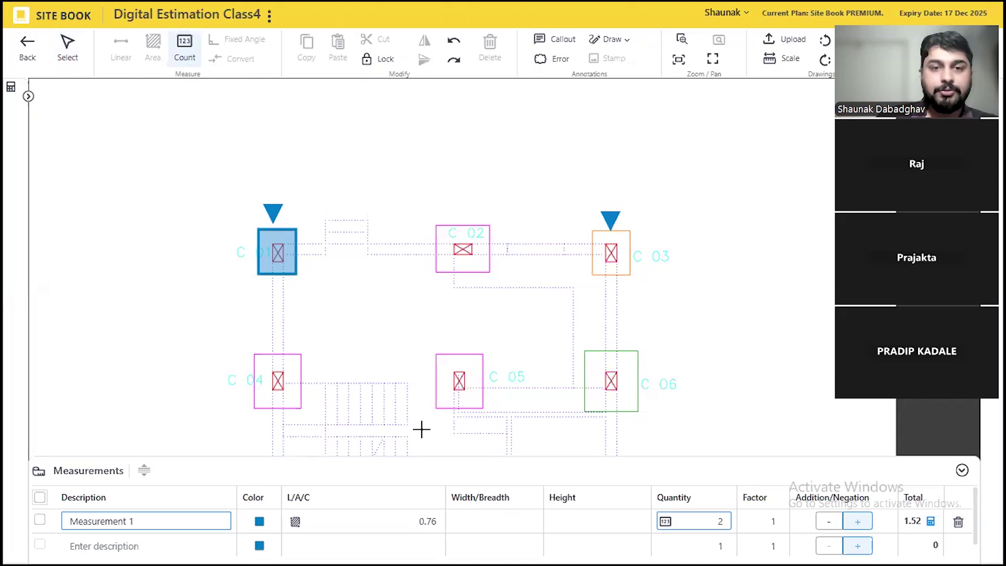
drag(142, 521, 49, 509)
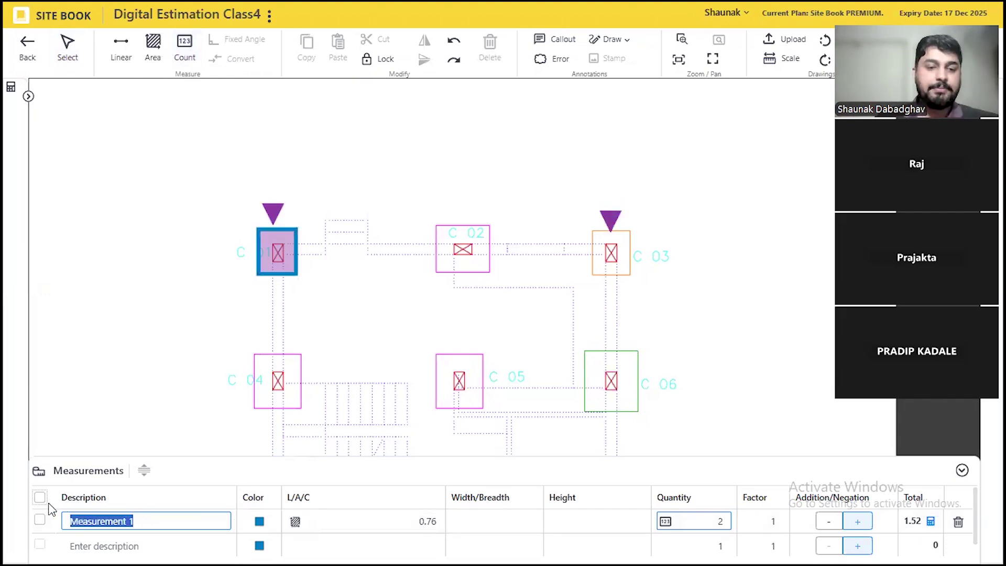
text(F1, 3)
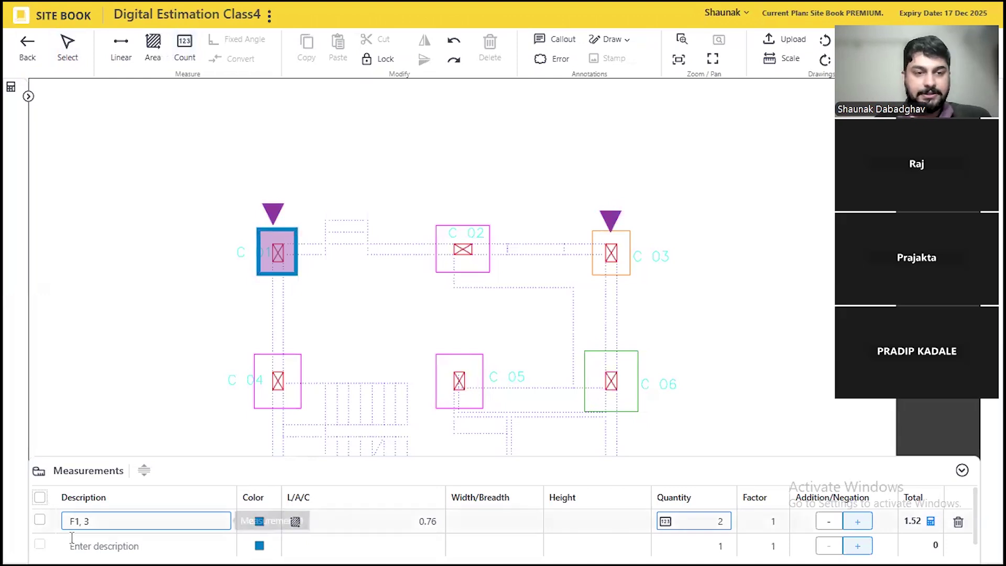
Step: Add a second measurement row with the description "F2" and activate its area value for measuring
click(89, 542)
text(F2)
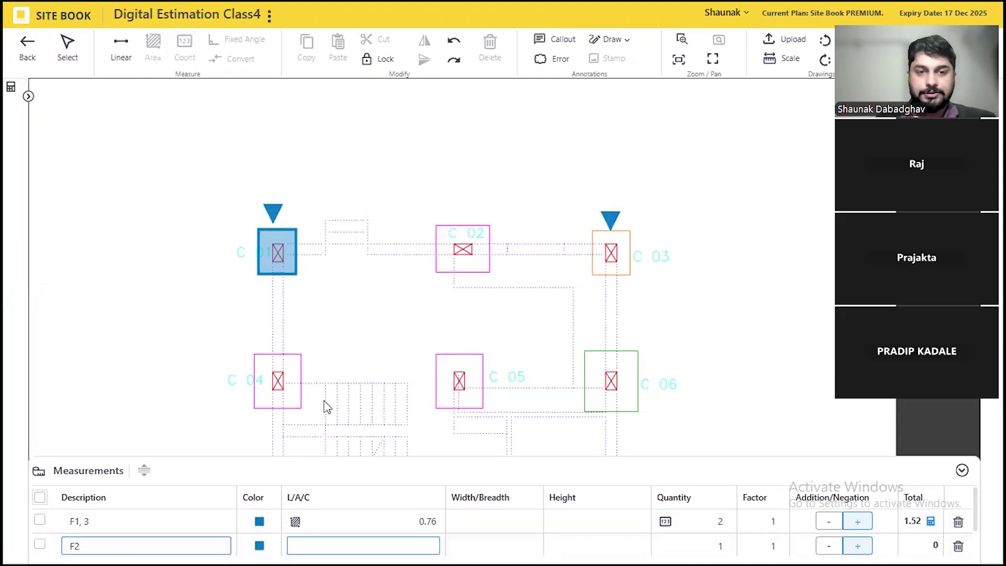
click(368, 543)
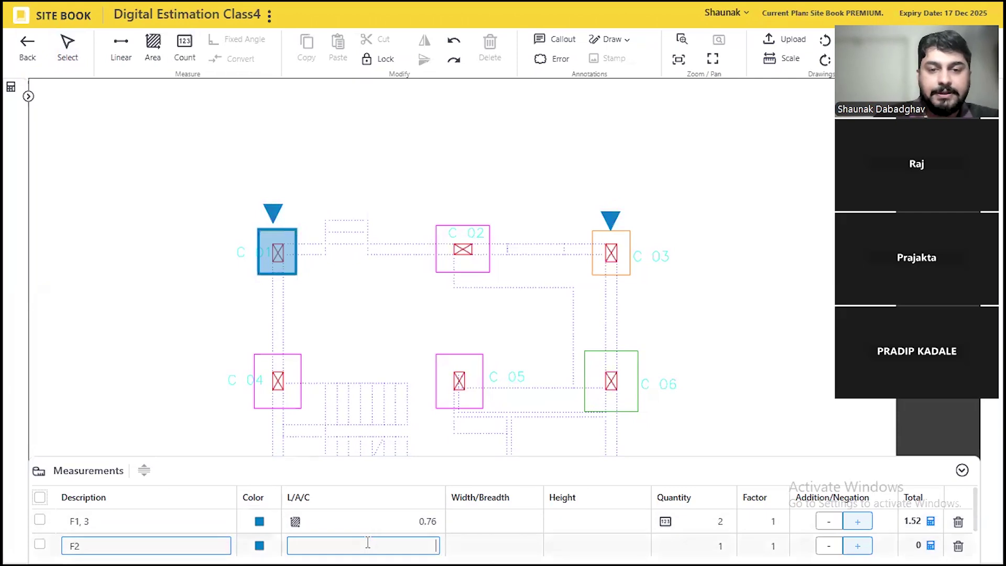
Step: Trace the outline of footing C 02 as the area of measurement F2 and set its color to yellow
click(152, 45)
scroll(466, 248, up, 2)
scroll(464, 248, up, 3)
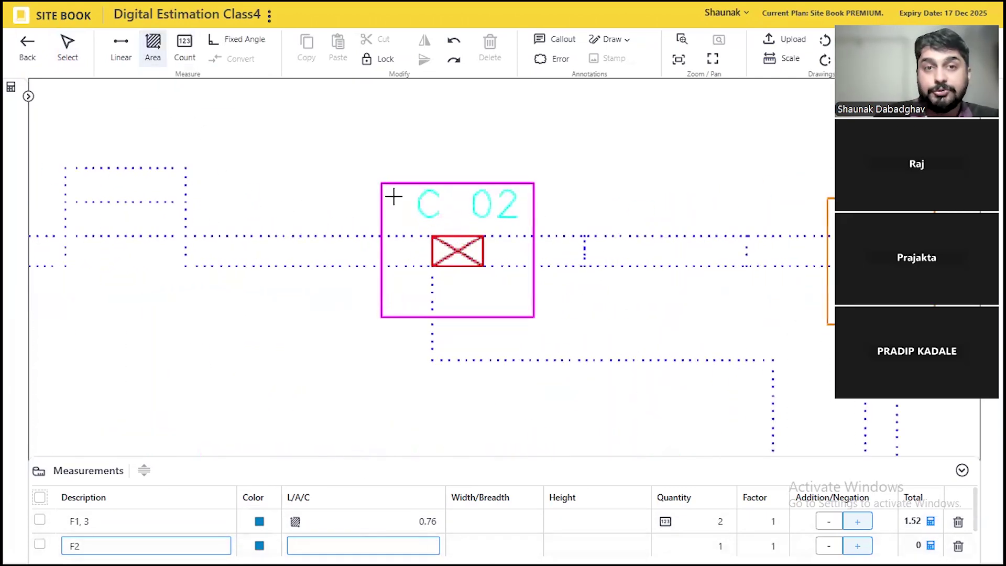
click(379, 181)
click(534, 183)
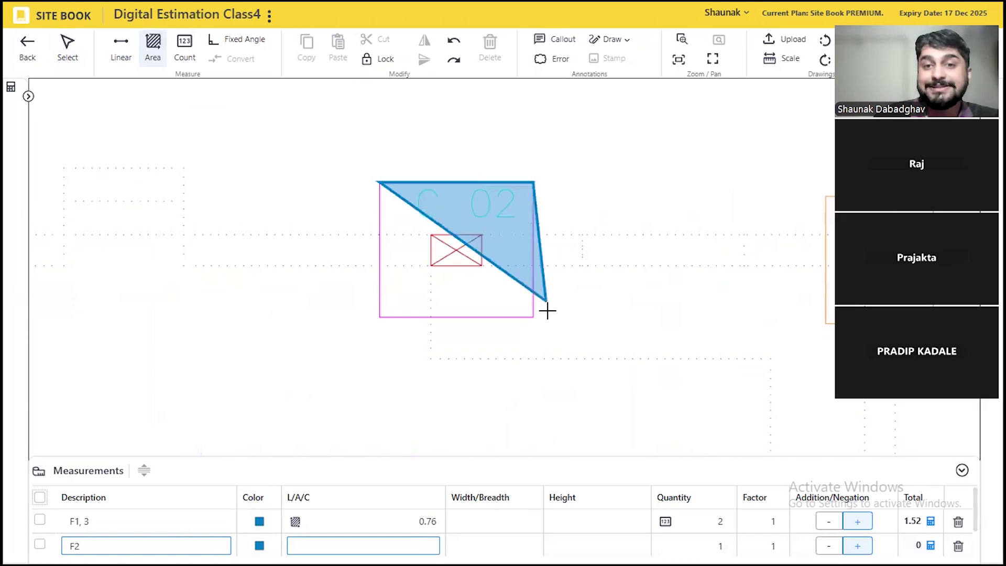
click(534, 316)
click(379, 316)
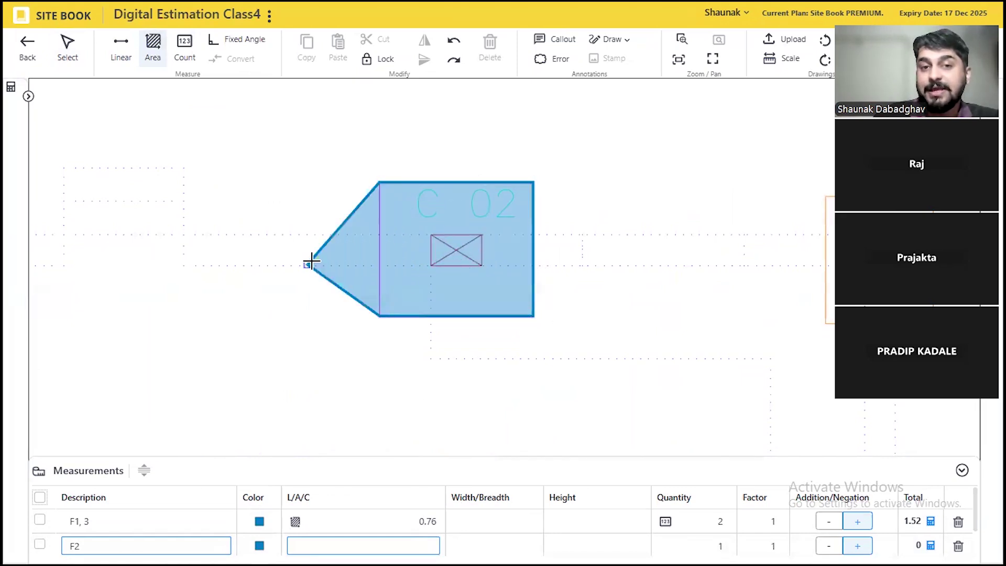
key(Return)
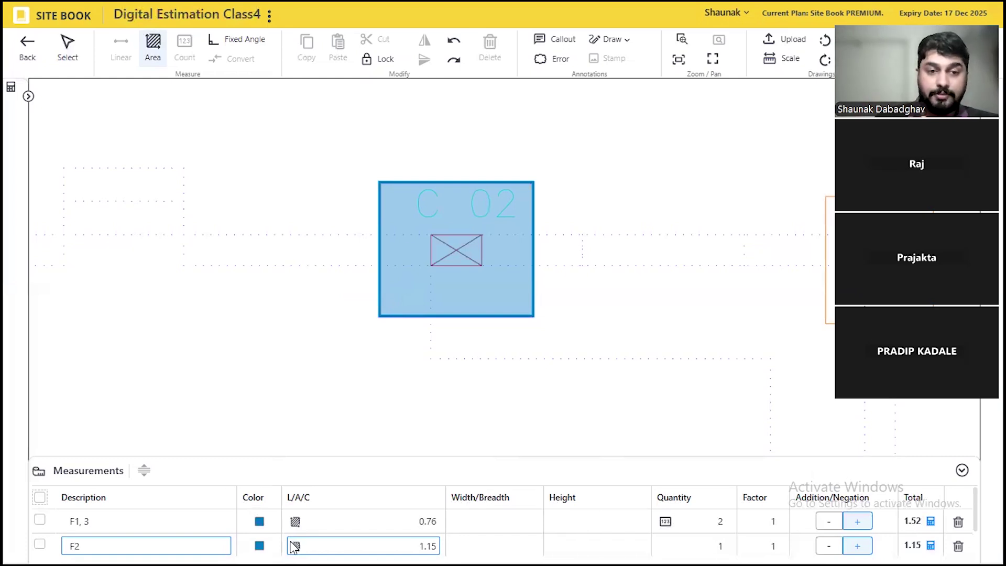
click(260, 546)
click(399, 518)
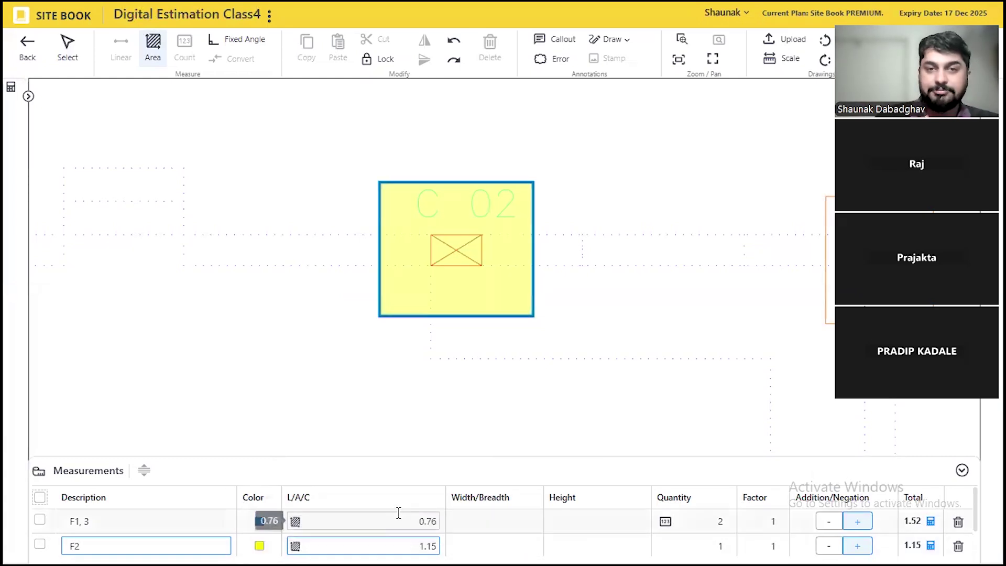
Step: Check the schedule of footings for the columns that share the footing size of C 02
scroll(461, 172, down, 2)
scroll(461, 172, down, 4)
drag(353, 370, 357, 157)
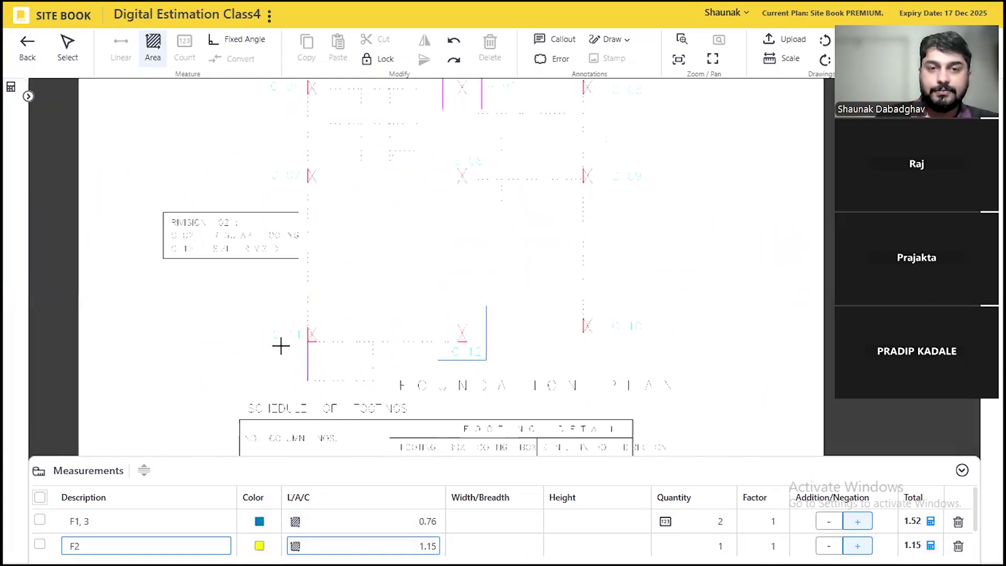
drag(281, 346, 280, 240)
scroll(280, 400, up, 2)
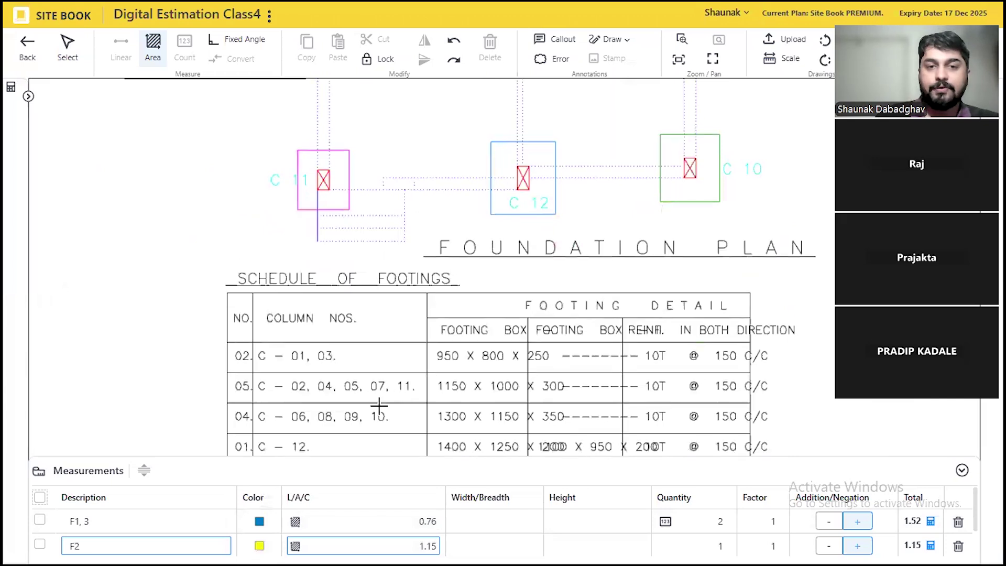
drag(386, 182, 321, 440)
scroll(343, 294, down, 2)
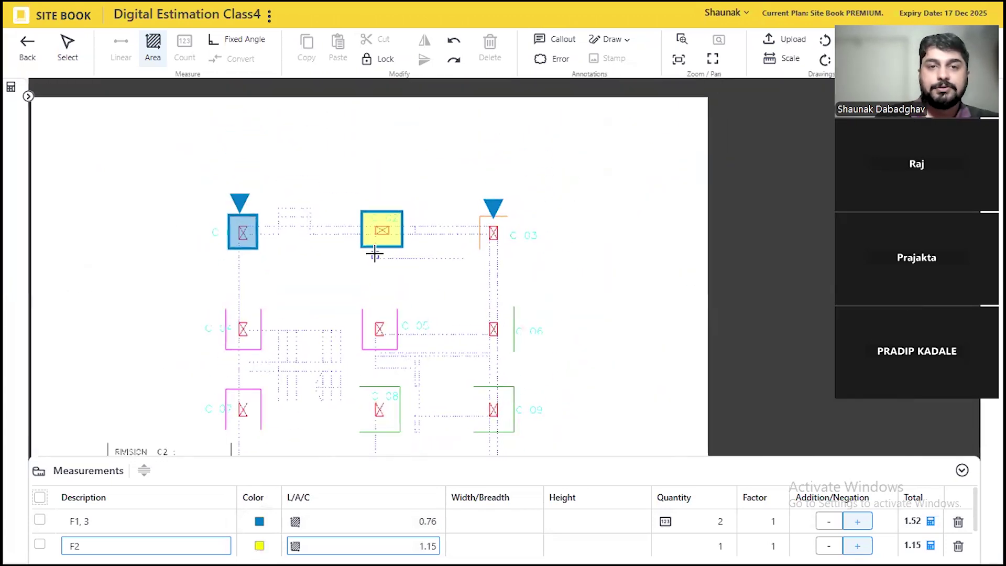
Step: Count footings C 02, C 04, C 05 and C 07 as the quantity of measurement F2 with circle markers
click(695, 543)
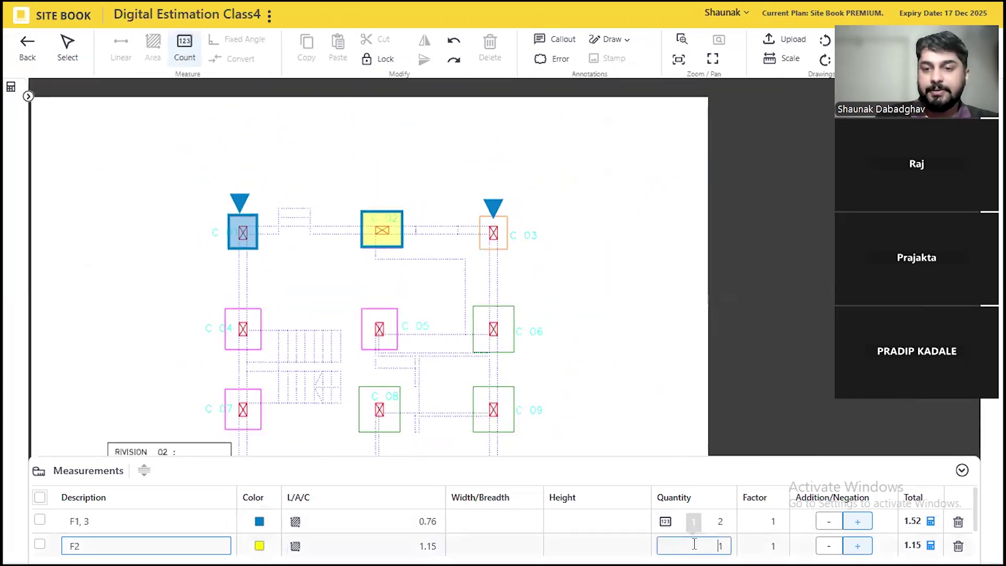
click(185, 52)
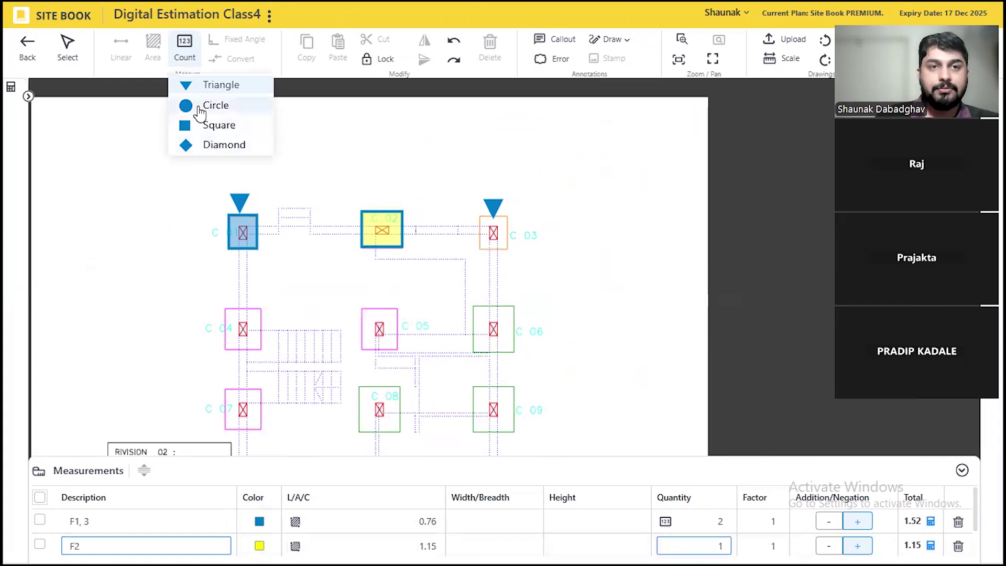
click(200, 106)
click(383, 198)
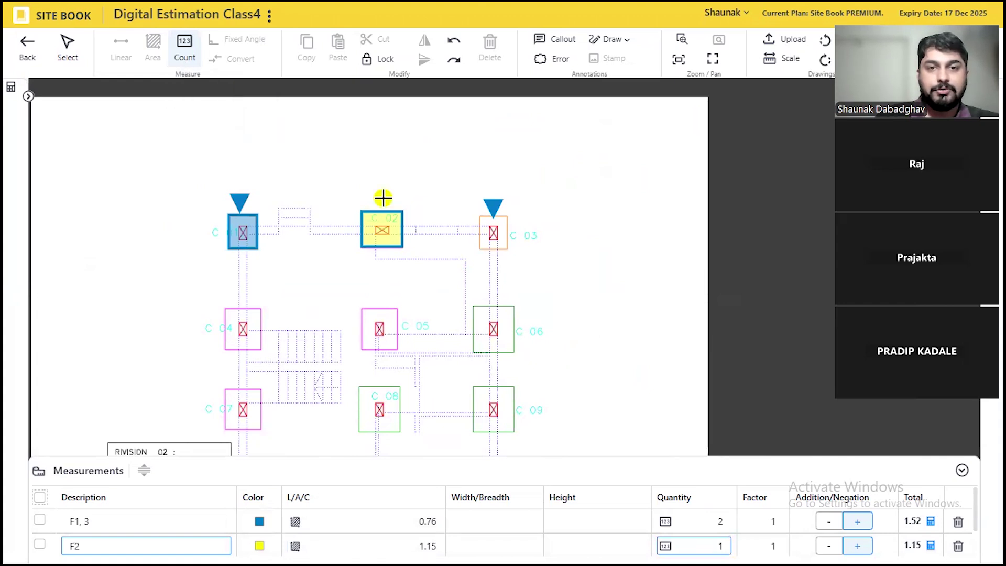
click(234, 334)
click(388, 330)
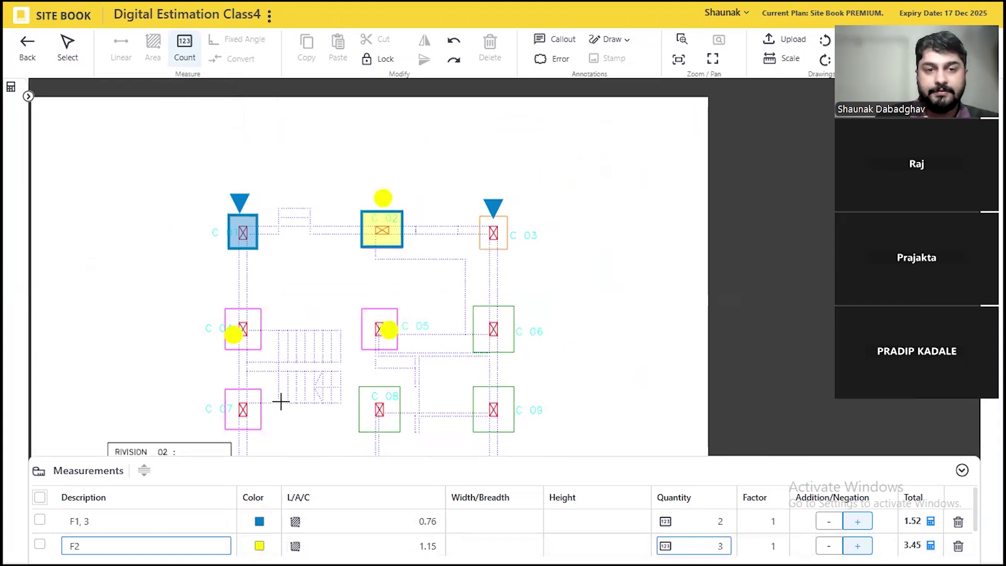
click(243, 410)
Step: Add footing C 11 to the circle-marker count and rename the measurement "F2, 4, 5, 7, 11"
mouse_move(456, 409)
mouse_down()
mouse_move(468, 230)
mouse_move(456, 263)
mouse_move(454, 218)
mouse_move(460, 236)
mouse_up()
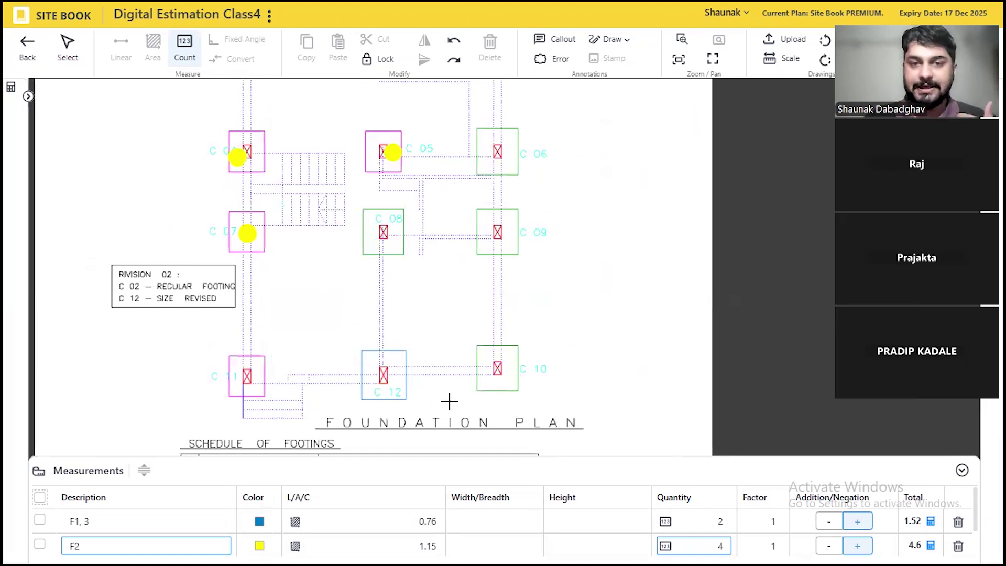
mouse_move(476, 300)
mouse_down()
mouse_move(493, 268)
mouse_move(513, 309)
mouse_move(514, 288)
mouse_up()
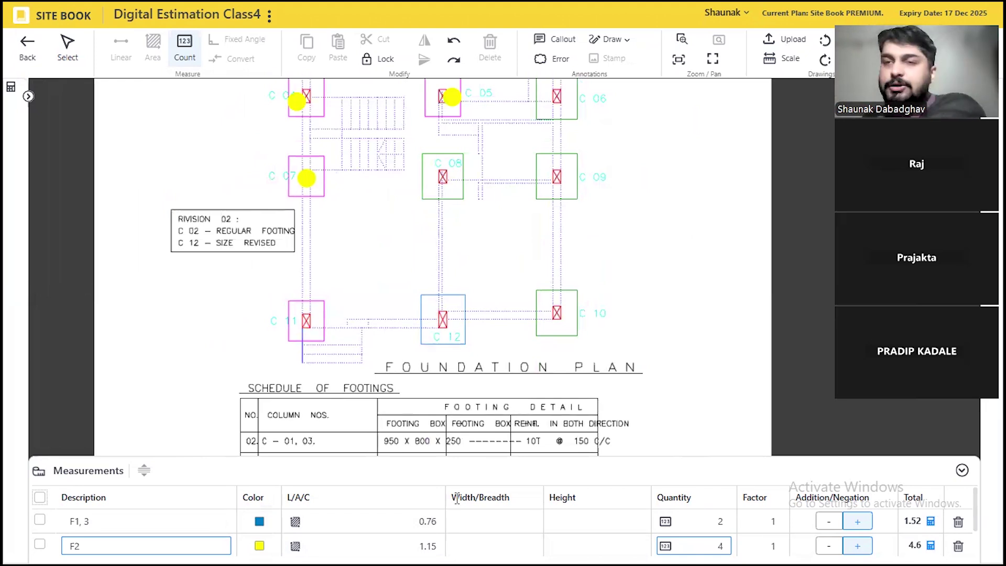
mouse_move(548, 144)
mouse_down()
mouse_move(539, 210)
mouse_move(472, 369)
mouse_move(608, 142)
mouse_move(568, 281)
mouse_move(624, 153)
mouse_move(555, 299)
mouse_move(606, 237)
mouse_move(582, 260)
mouse_move(654, 260)
mouse_move(634, 206)
mouse_move(614, 196)
mouse_up()
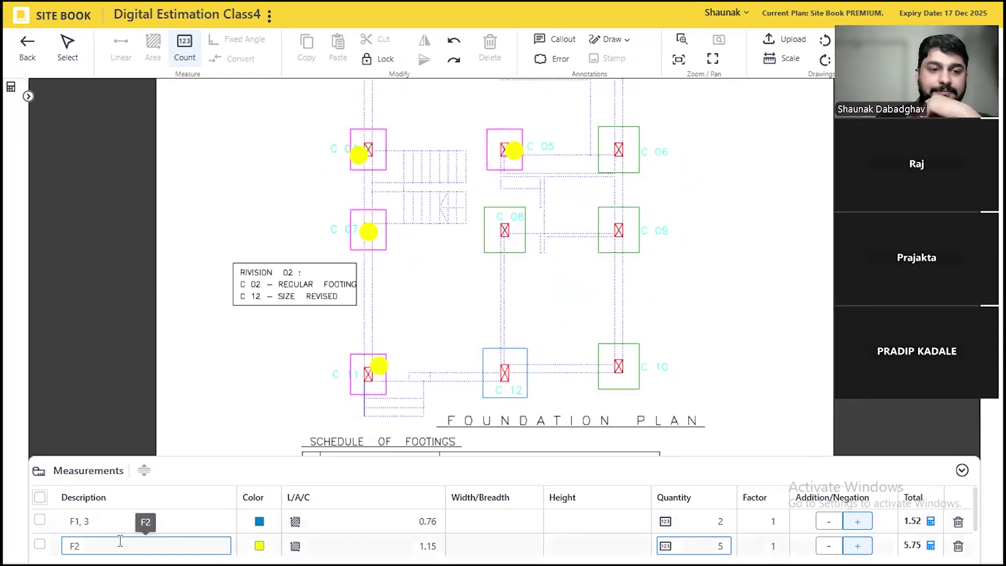
key(Escape)
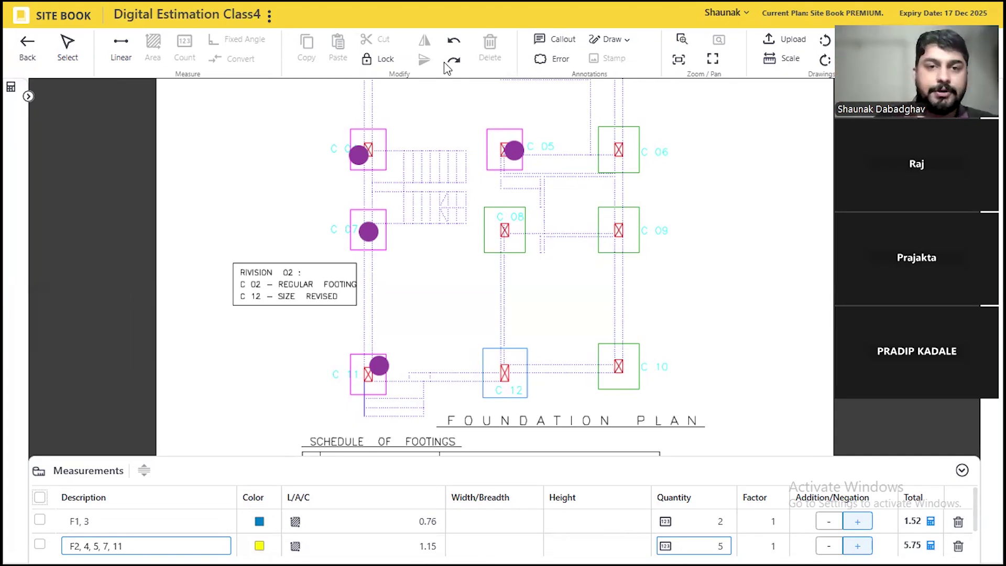
scroll(346, 223, down, 2)
click(414, 545)
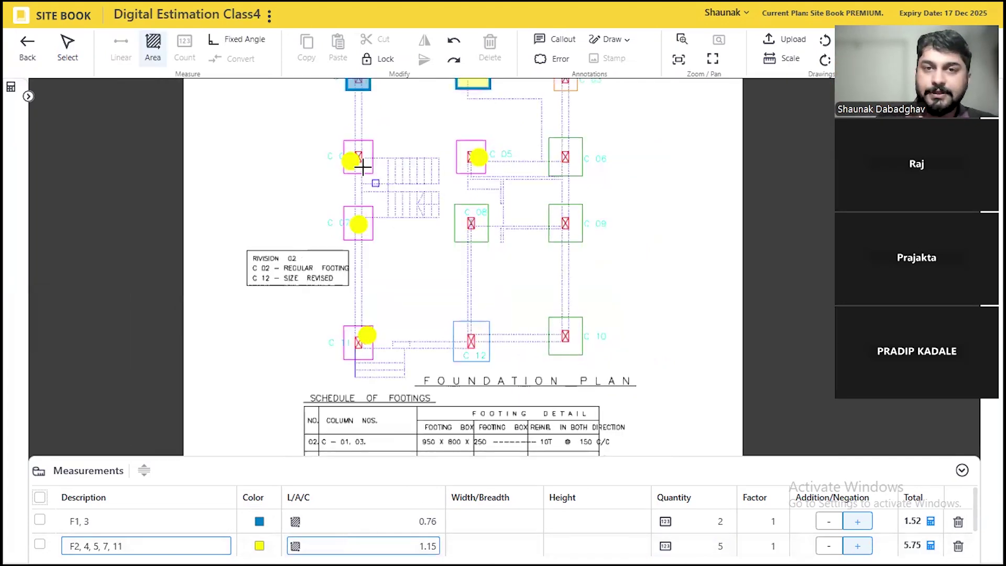
Step: Check the schedule of footings for the next footing size, add a measurement row described "F6, 8, 9, 10" and activate its area value
scroll(359, 160, down, 1)
scroll(426, 365, up, 3)
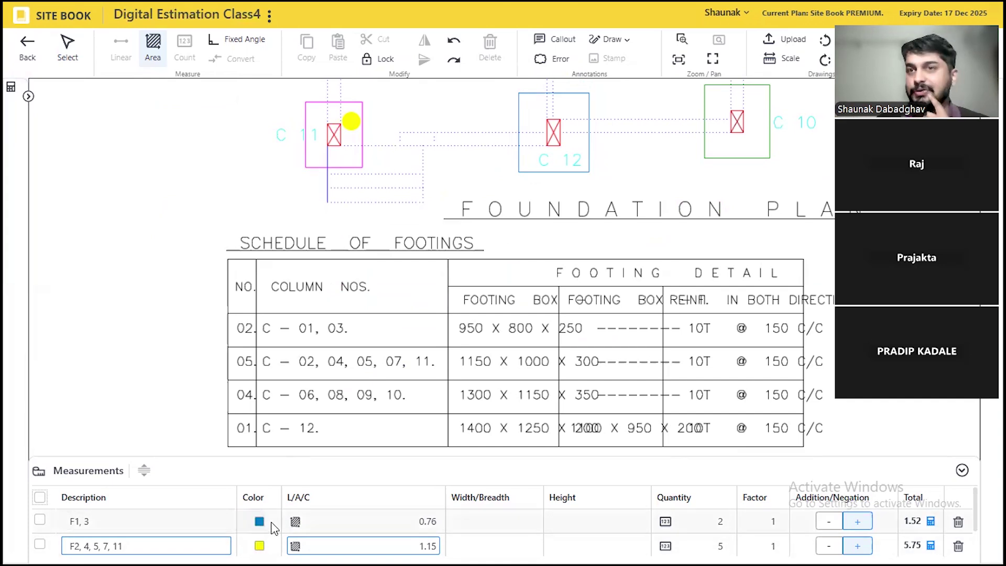
scroll(127, 547, down, 1)
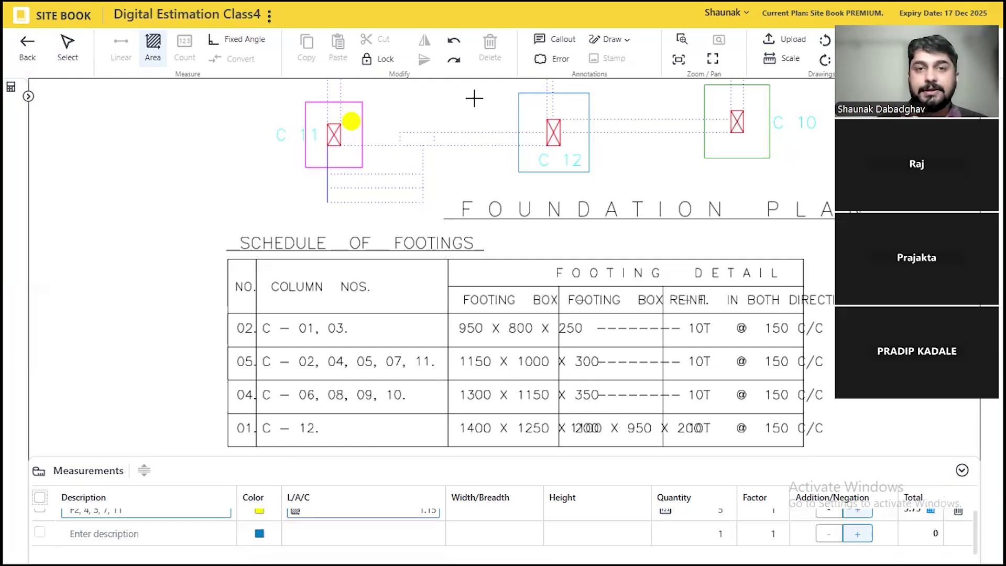
drag(474, 99, 424, 318)
scroll(427, 297, down, 2)
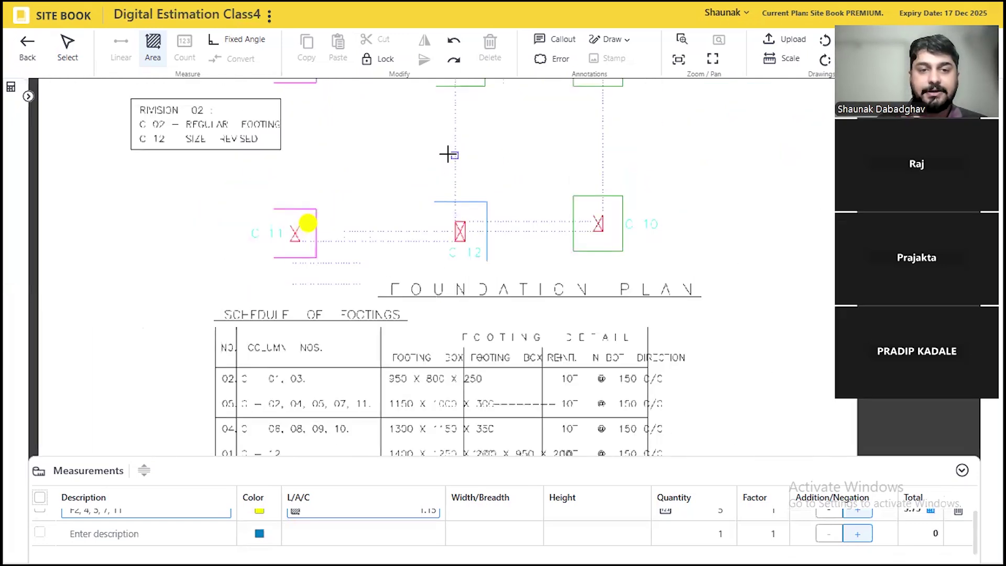
drag(449, 153, 422, 306)
scroll(441, 211, up, 1)
scroll(588, 97, up, 1)
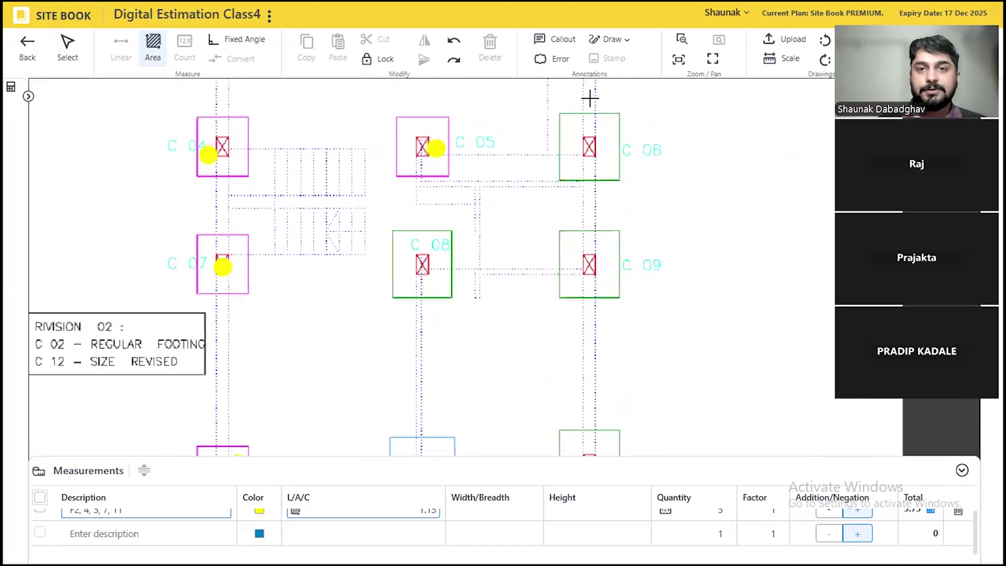
click(134, 534)
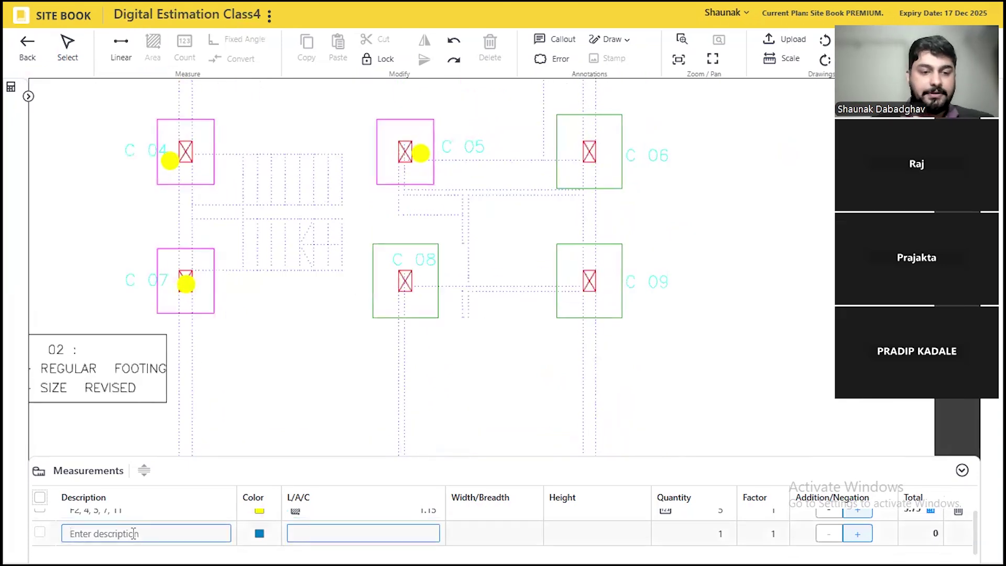
text(F6, 8,)
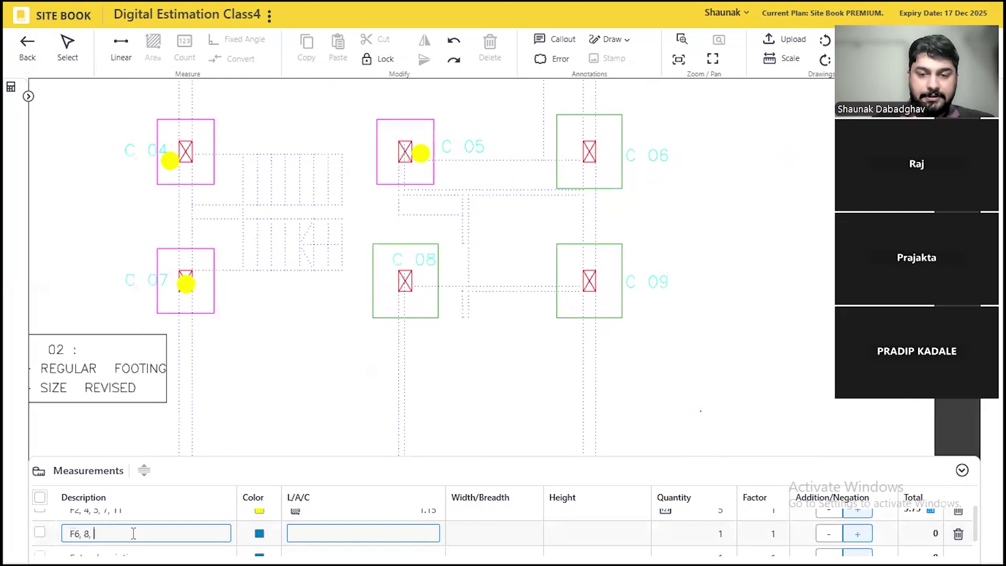
text(9, 10)
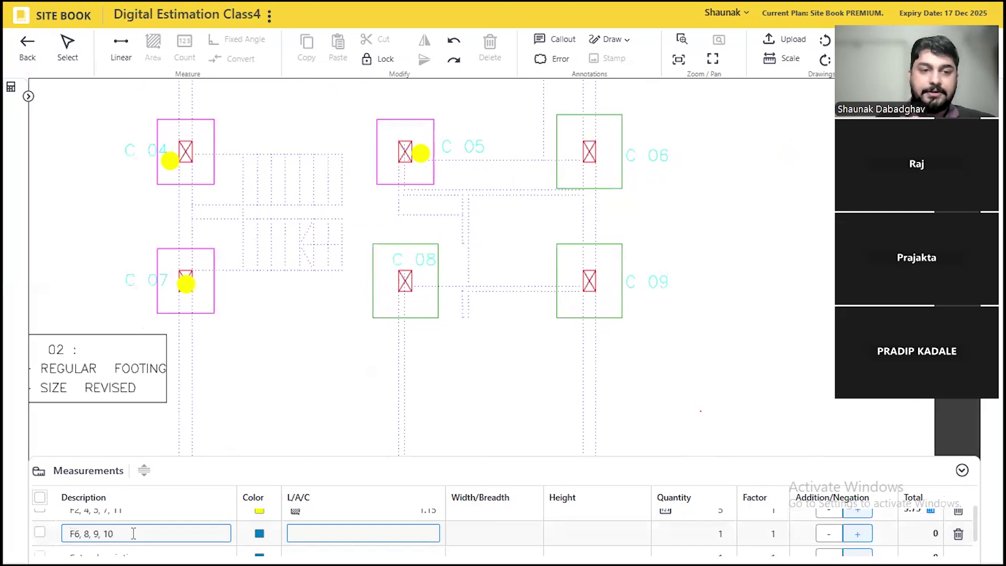
click(415, 535)
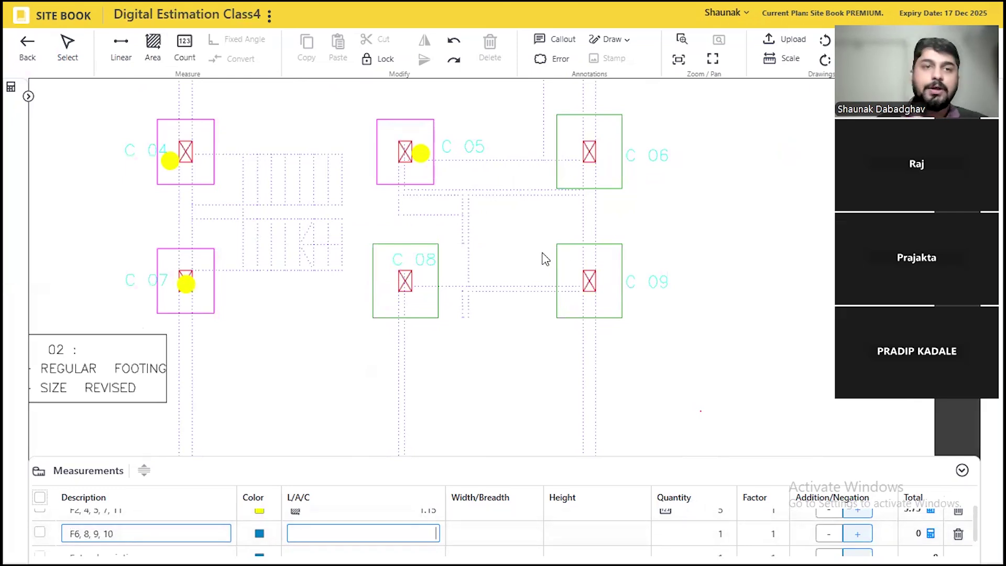
Step: Trace the outline of footing C 06 as the area of measurement "F6, 8, 9, 10" and set its color to green
click(153, 47)
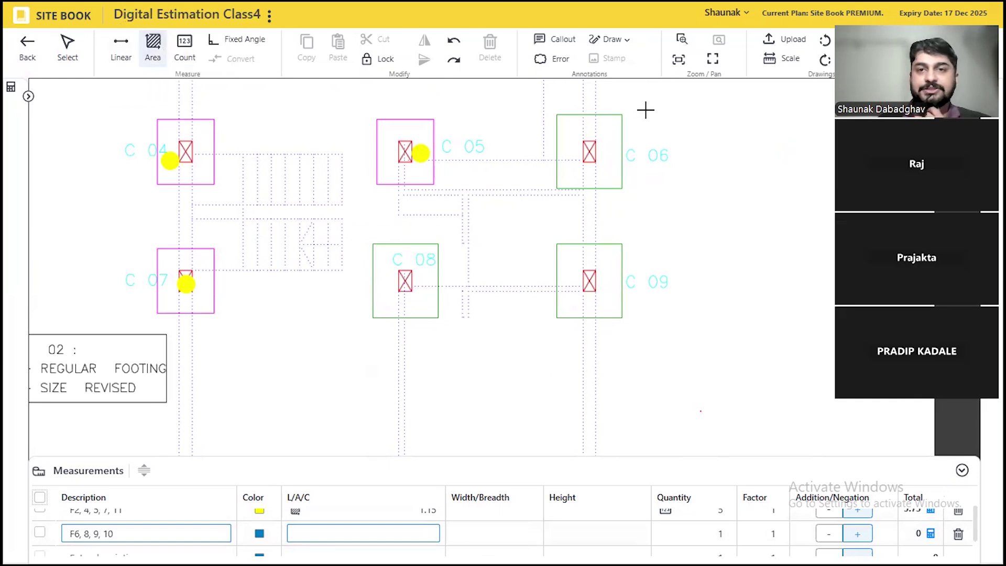
scroll(590, 123, up, 2)
click(541, 109)
click(635, 108)
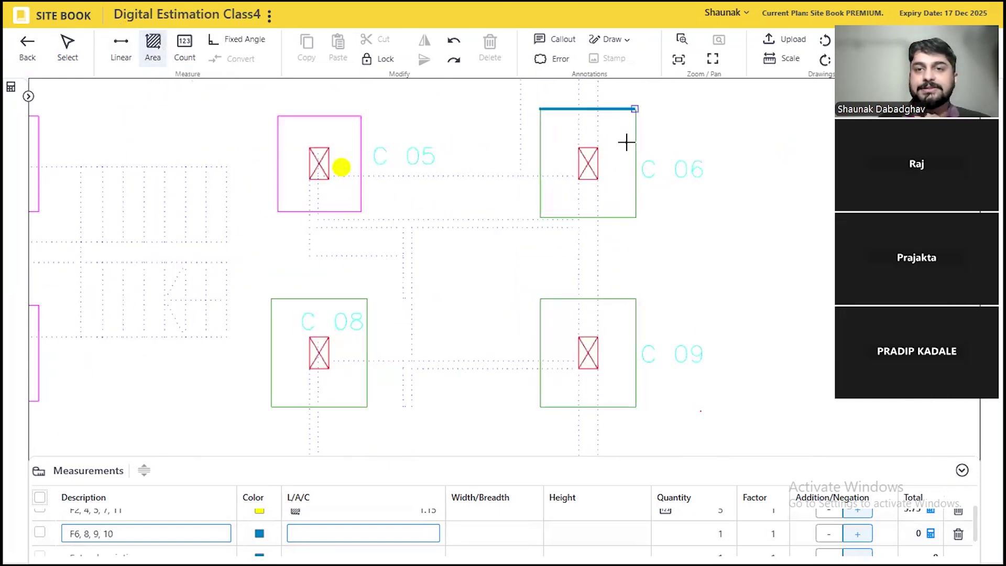
click(636, 217)
click(540, 217)
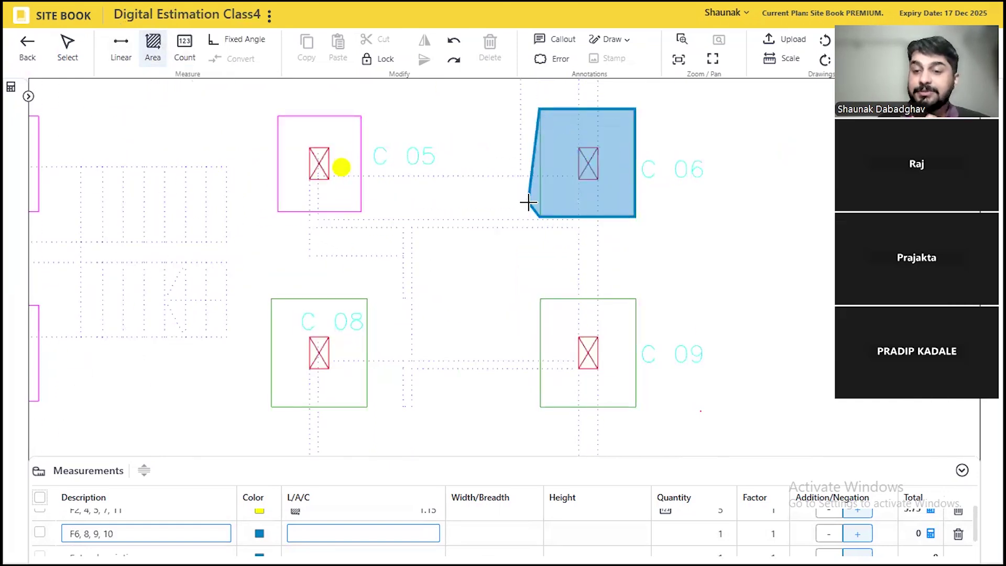
double_click(529, 202)
scroll(703, 135, down, 5)
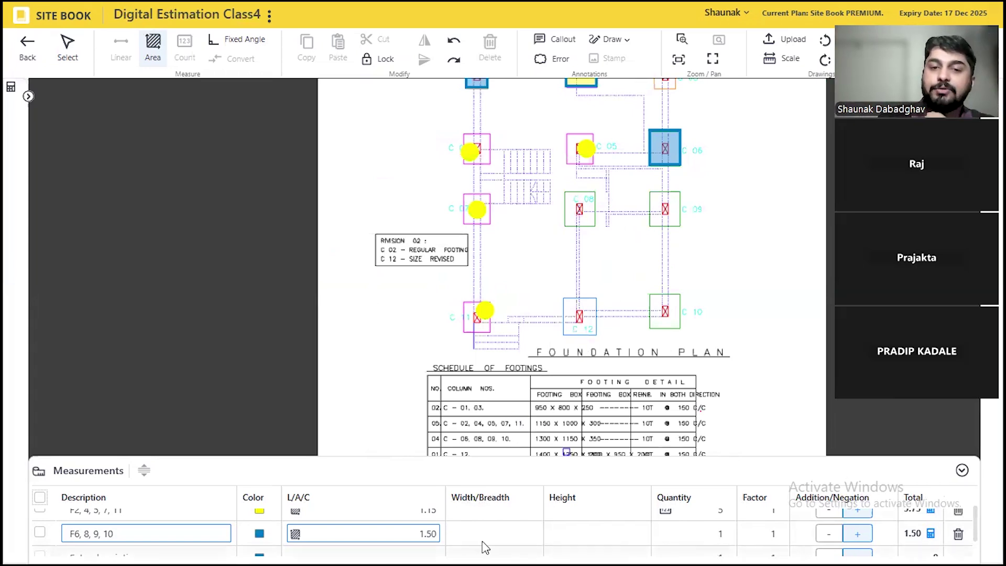
click(259, 535)
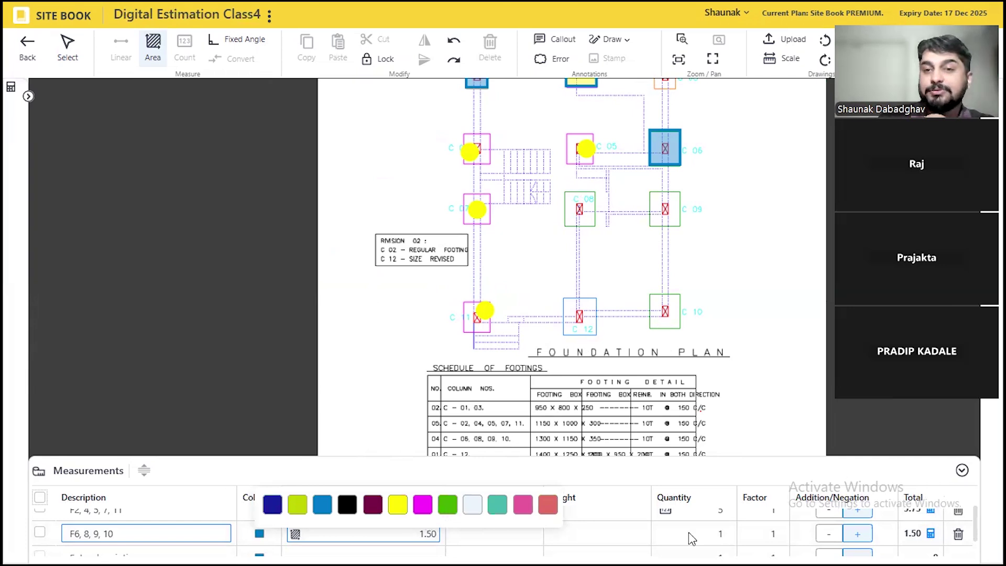
click(448, 504)
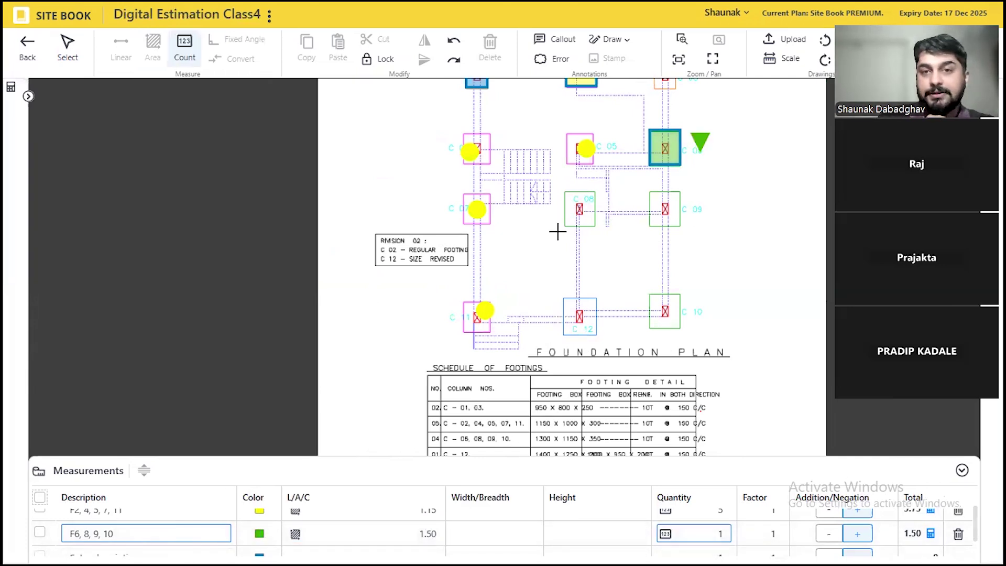
Step: Count footings C 06, C 08, C 09 and C 10 as the measurement's quantity with triangle markers
click(580, 213)
click(680, 216)
click(669, 326)
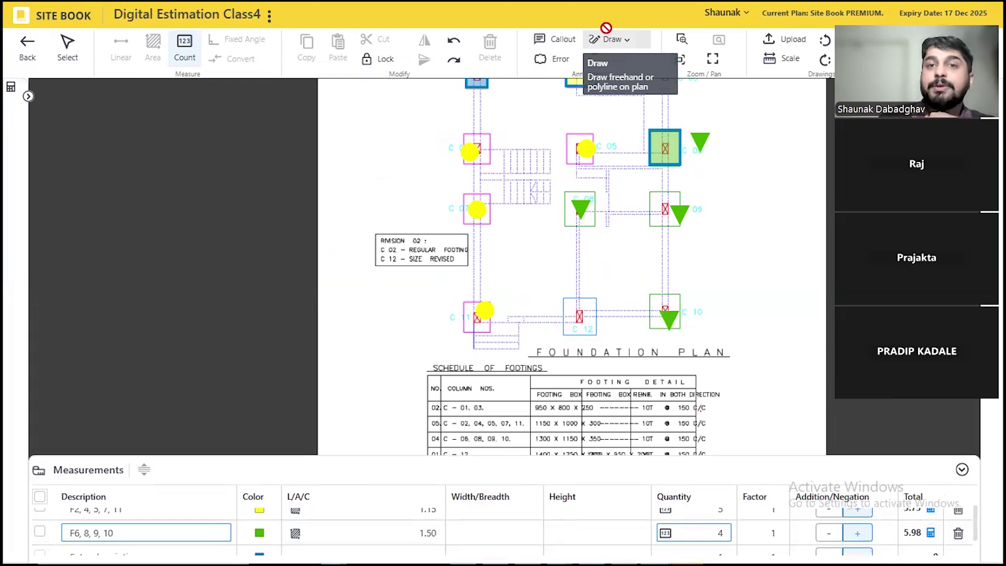
scroll(391, 292, down, 1)
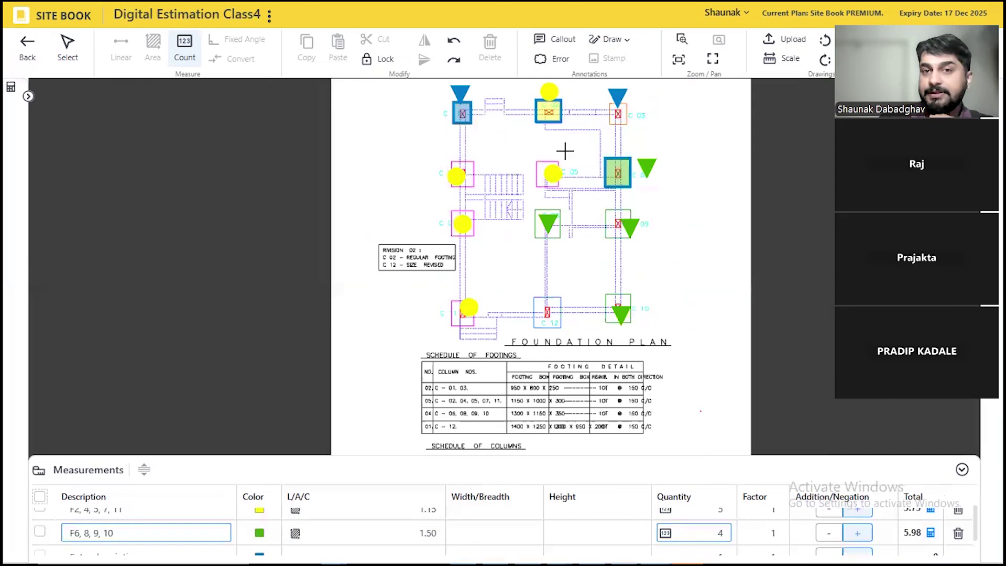
drag(704, 150, 646, 196)
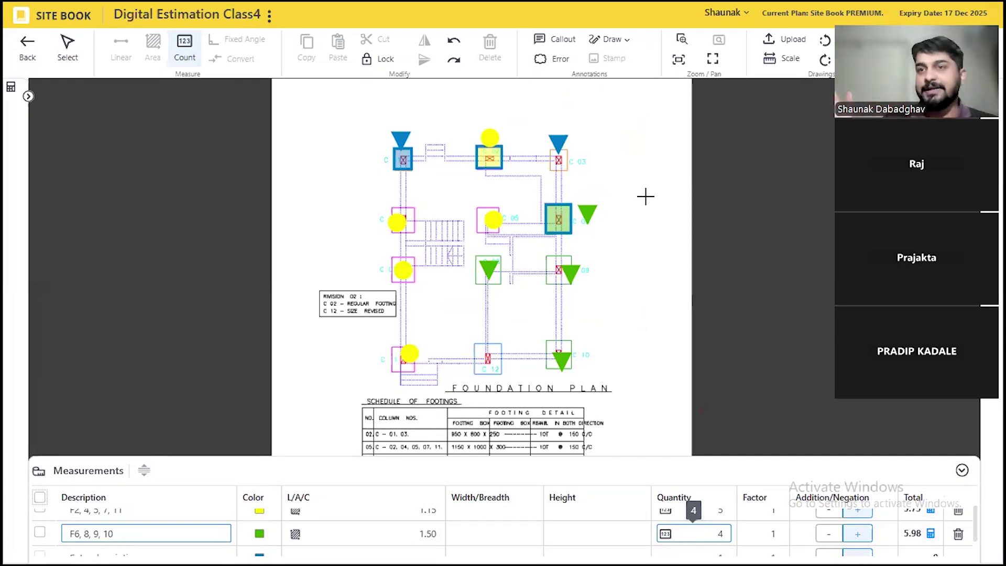
Step: Add a fourth measurement row with the description "F12" and activate its area value for measuring
scroll(506, 396, up, 3)
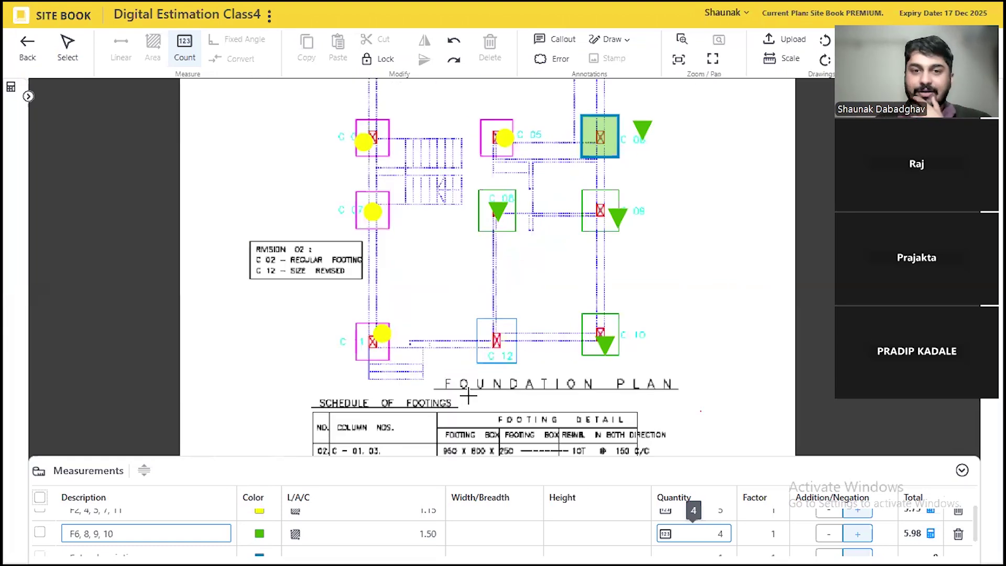
key(Return)
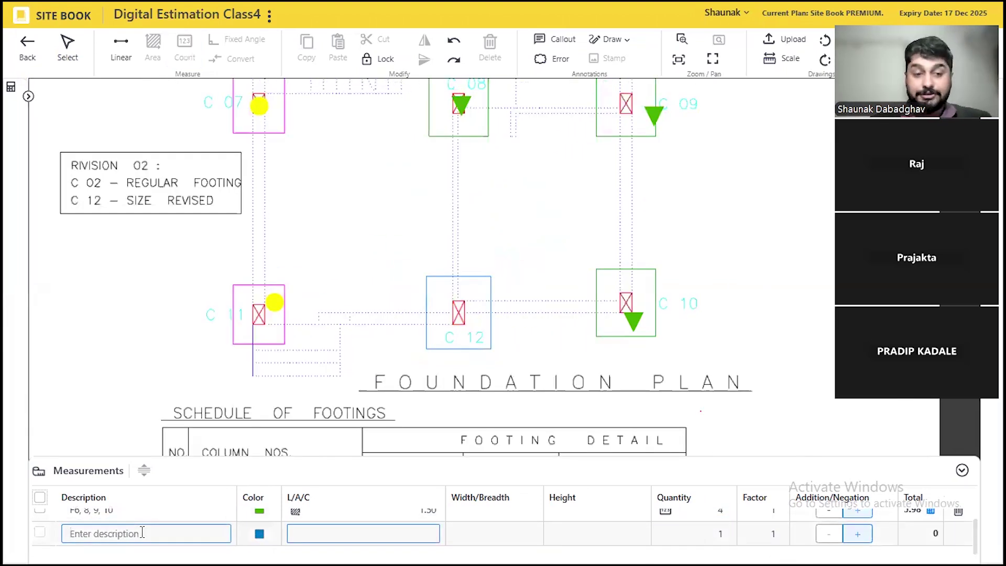
text(F12)
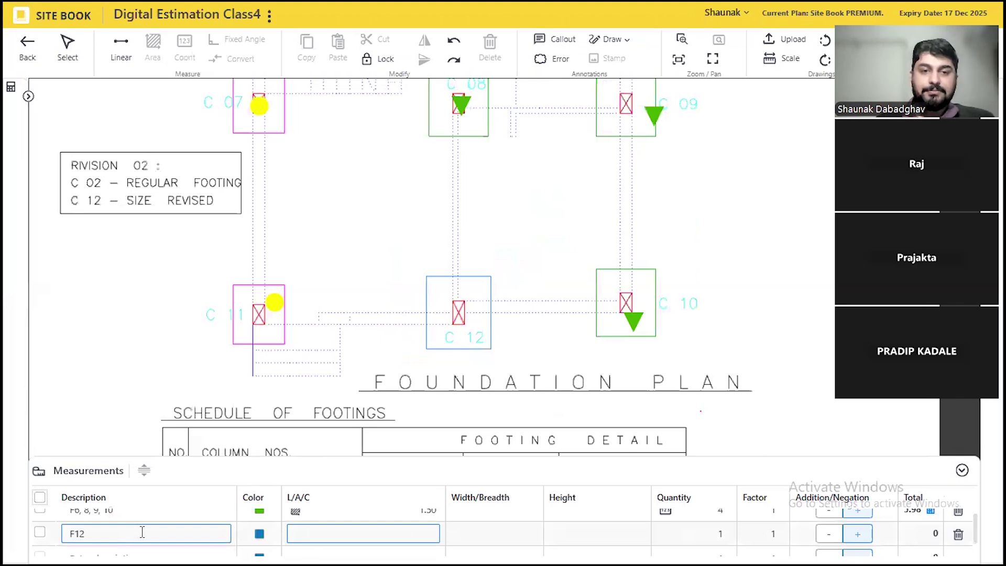
key(Tab)
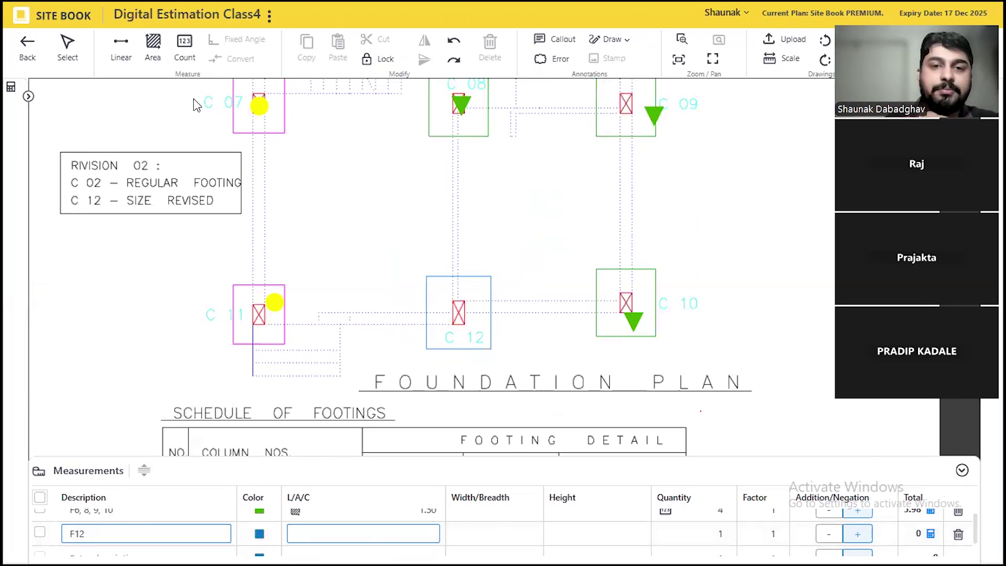
Step: Trace the four corners of footing C 12's outline as the area of measurement F12
click(152, 48)
scroll(515, 351, up, 3)
scroll(515, 352, up, 1)
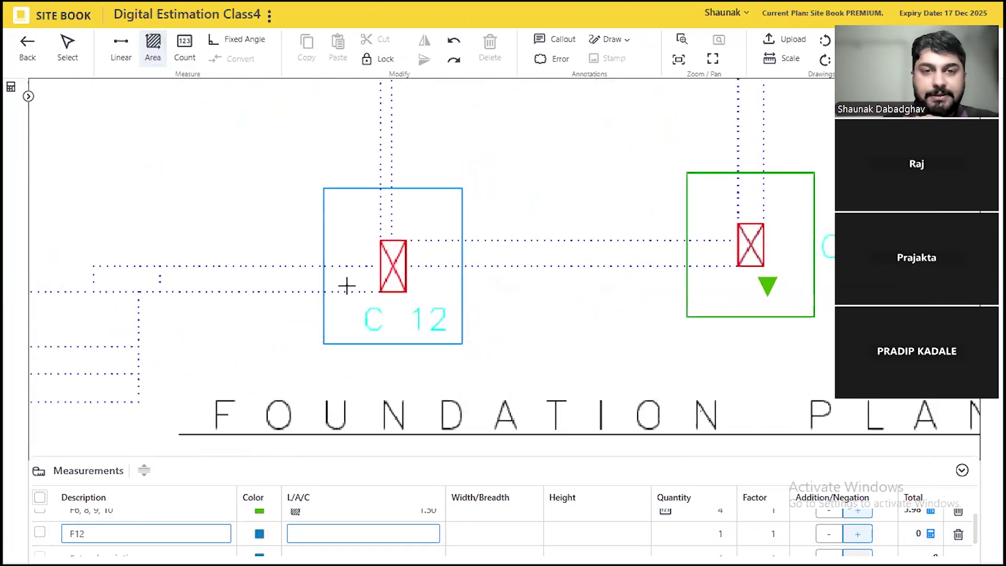
click(322, 188)
click(461, 187)
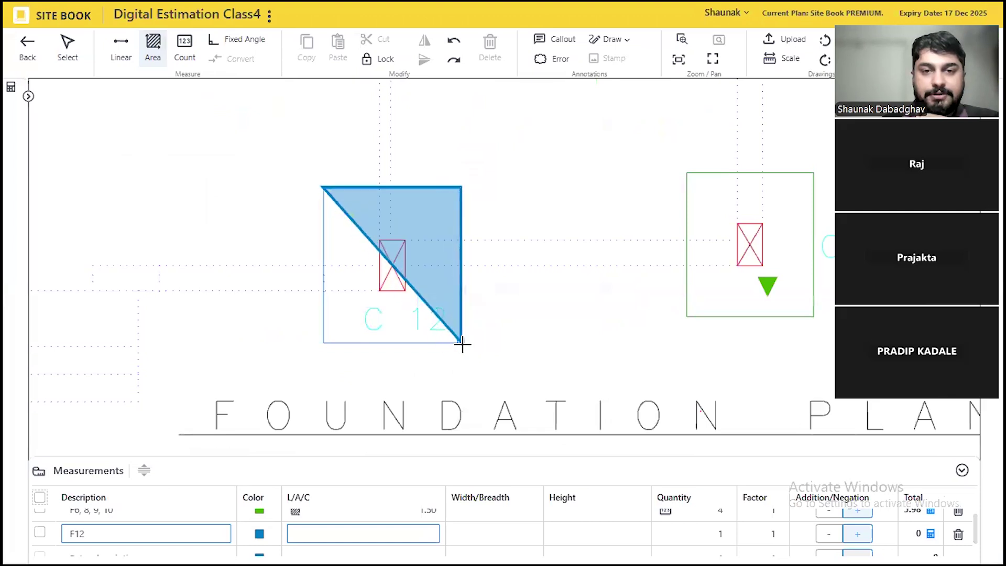
click(462, 344)
click(323, 344)
key(Return)
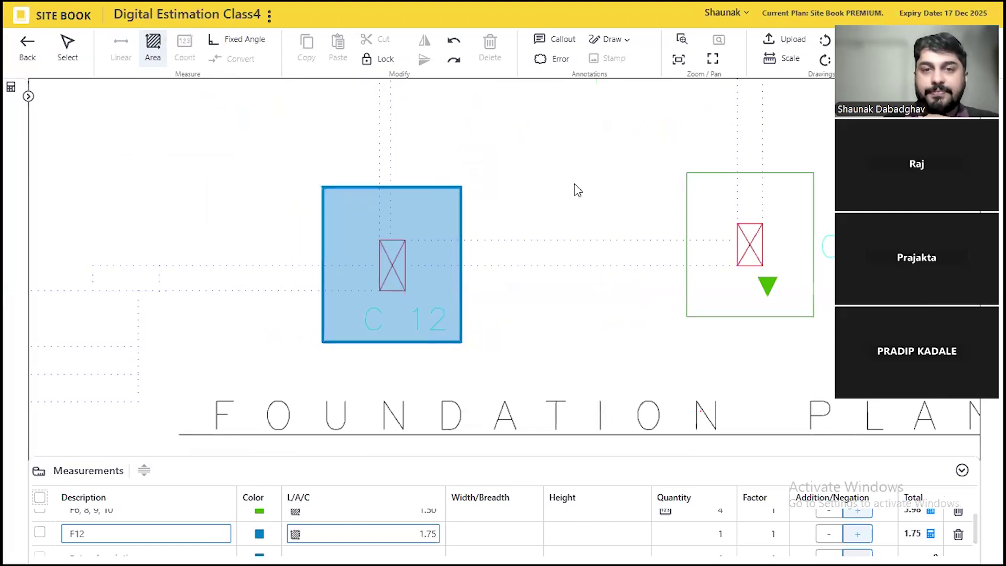
scroll(574, 184, down, 5)
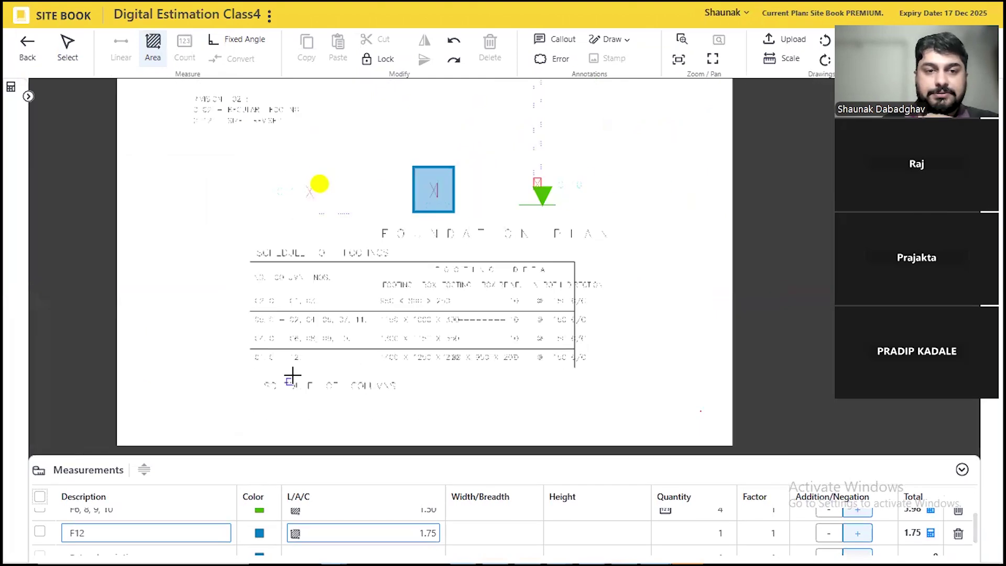
scroll(293, 375, up, 2)
scroll(292, 375, down, 4)
drag(603, 110, 596, 362)
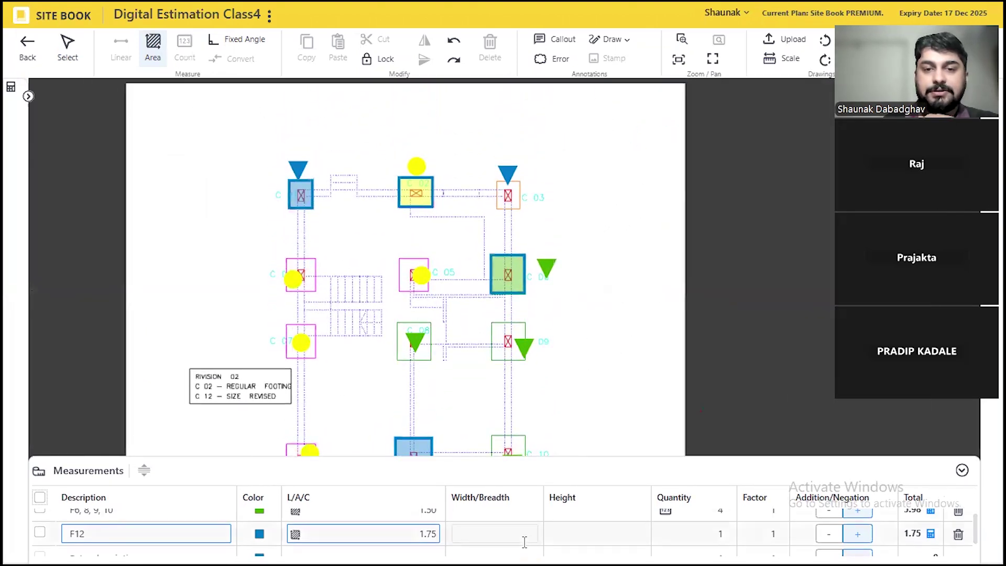
Step: Set the height to 0.25 for measurement "F1, 3" and 0.3 for "F2, 4, 5, 7, 11", following the schedule of footings
scroll(524, 540, up, 2)
drag(575, 387, 602, 180)
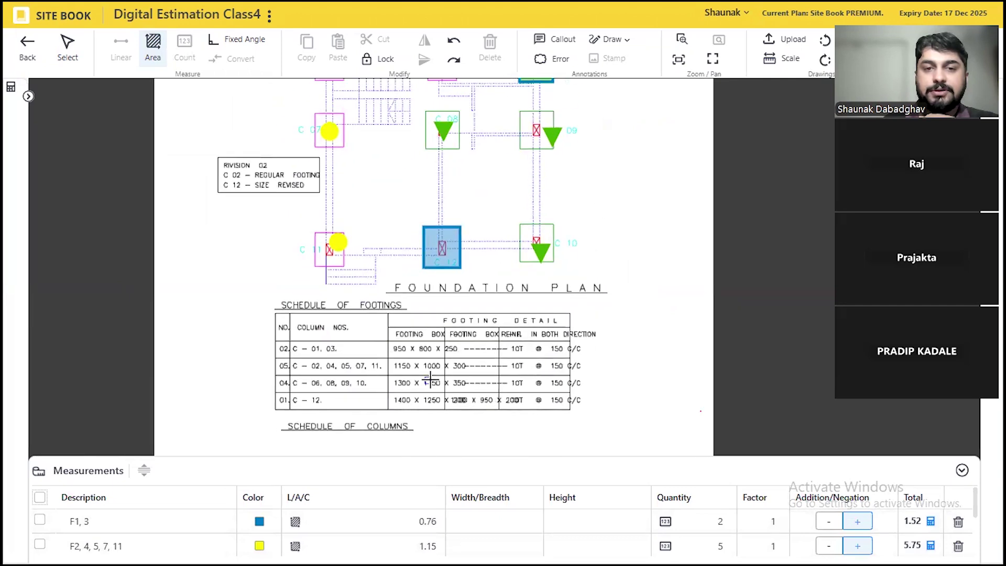
scroll(429, 378, up, 2)
scroll(429, 378, up, 1)
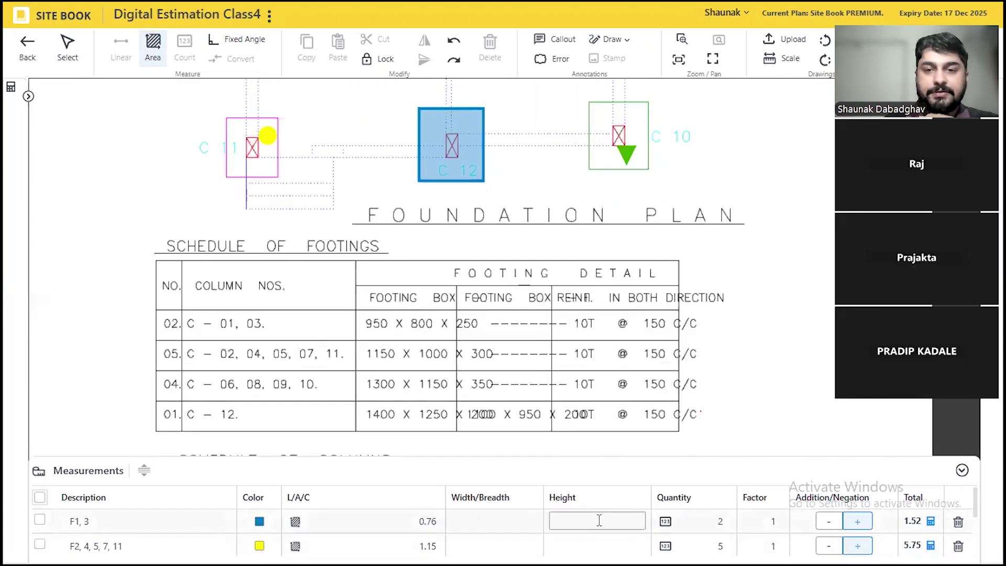
click(603, 521)
text(0.25)
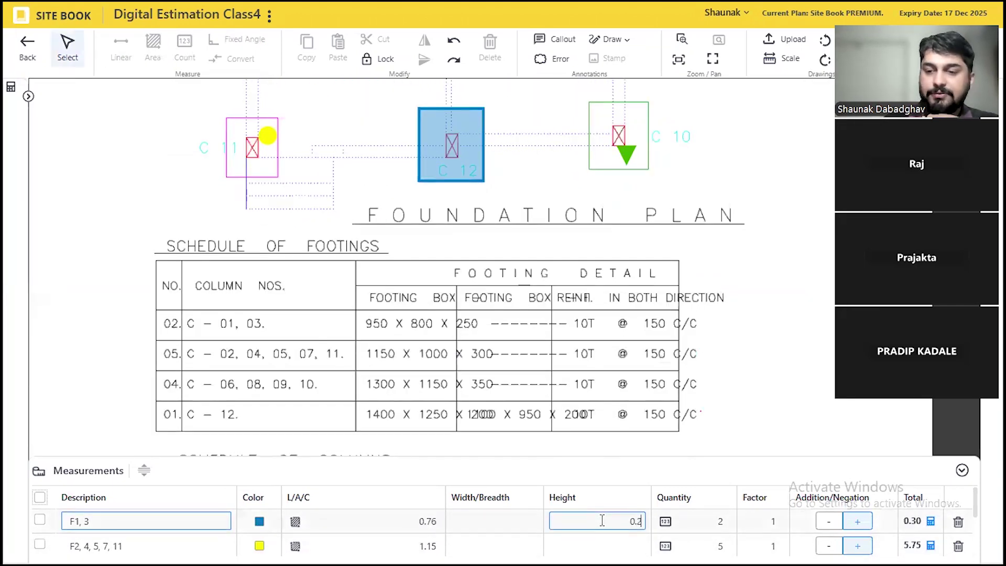
click(607, 546)
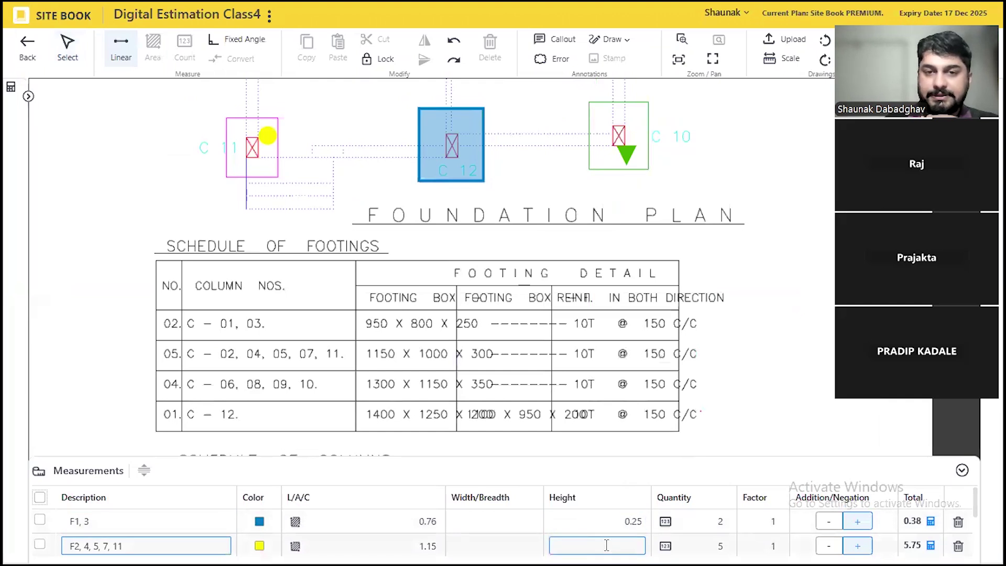
text(0.3)
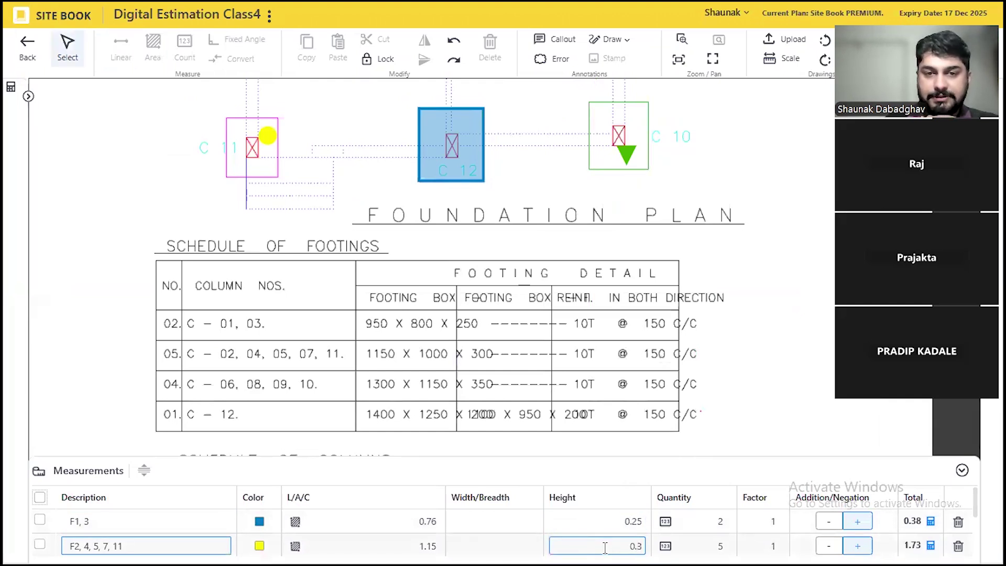
Step: Enlarge the measurements table to show all rows and set the height of "F6, 8, 9, 10" to 0.35
scroll(606, 547, down, 2)
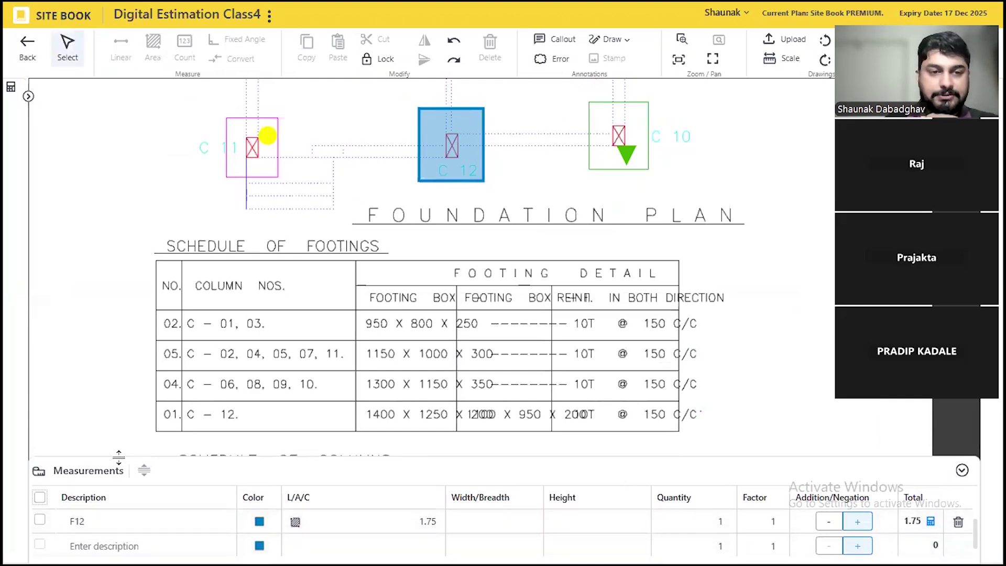
drag(118, 457, 115, 388)
click(597, 473)
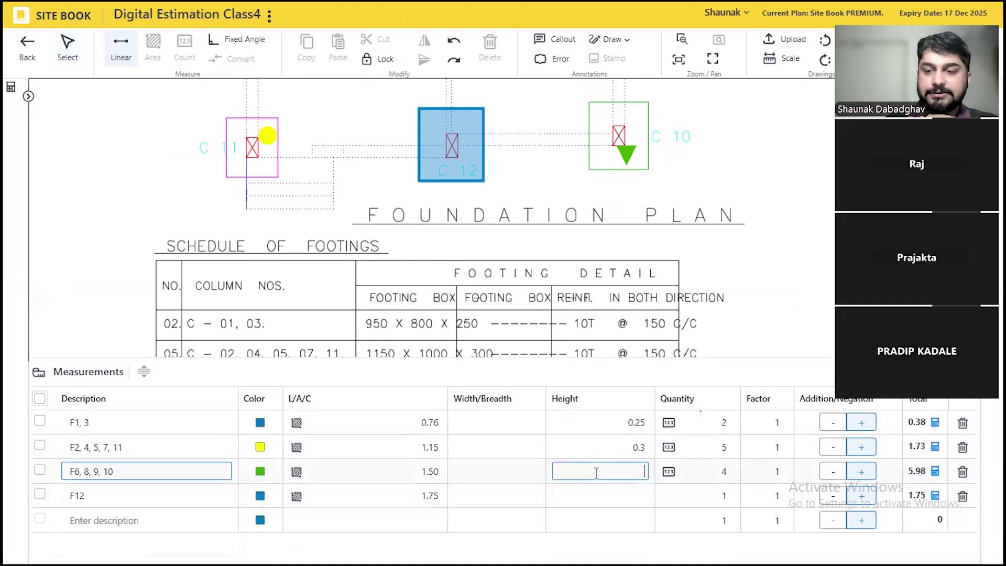
text(0.35)
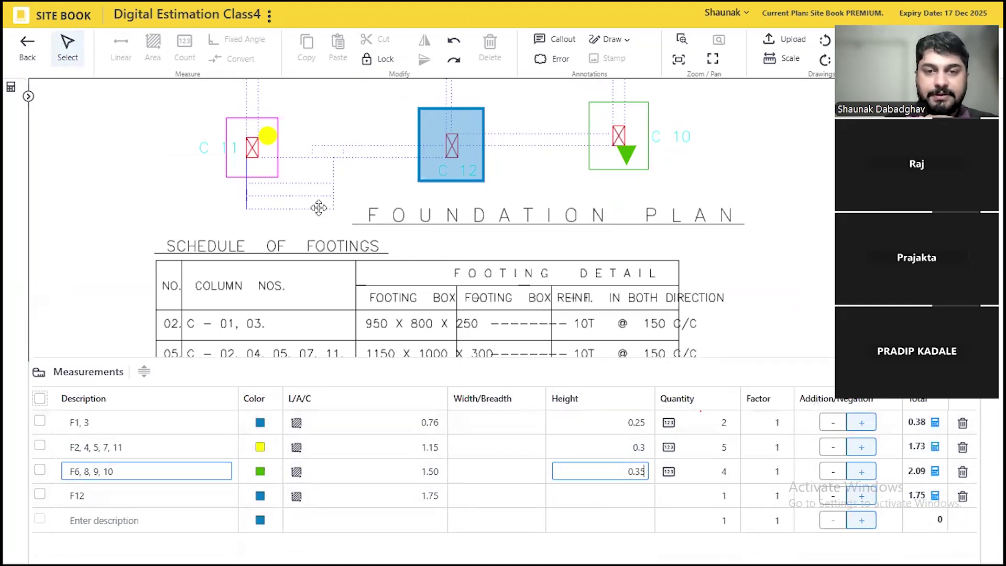
Step: Check the footing box sizes for C 12 in the schedule of footings and set the height of F12 to 0.5
scroll(317, 204, up, 1)
scroll(335, 329, up, 2)
drag(334, 323, 291, 129)
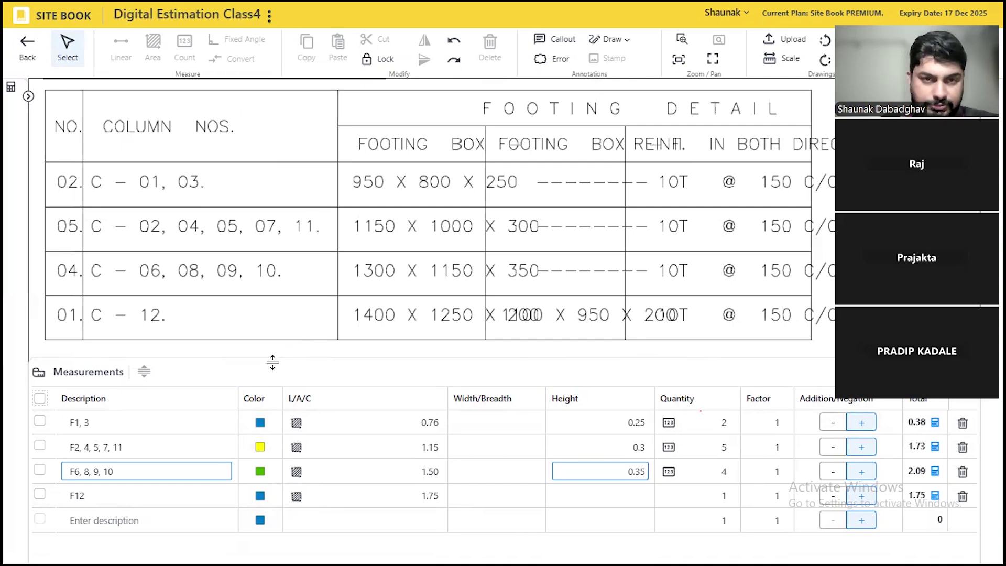
scroll(536, 330, up, 4)
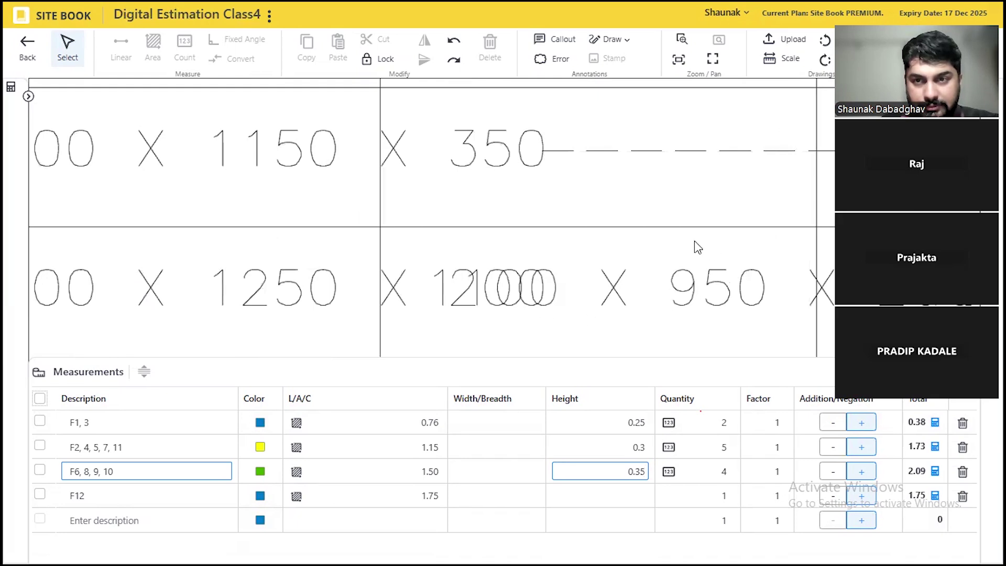
scroll(506, 218, down, 3)
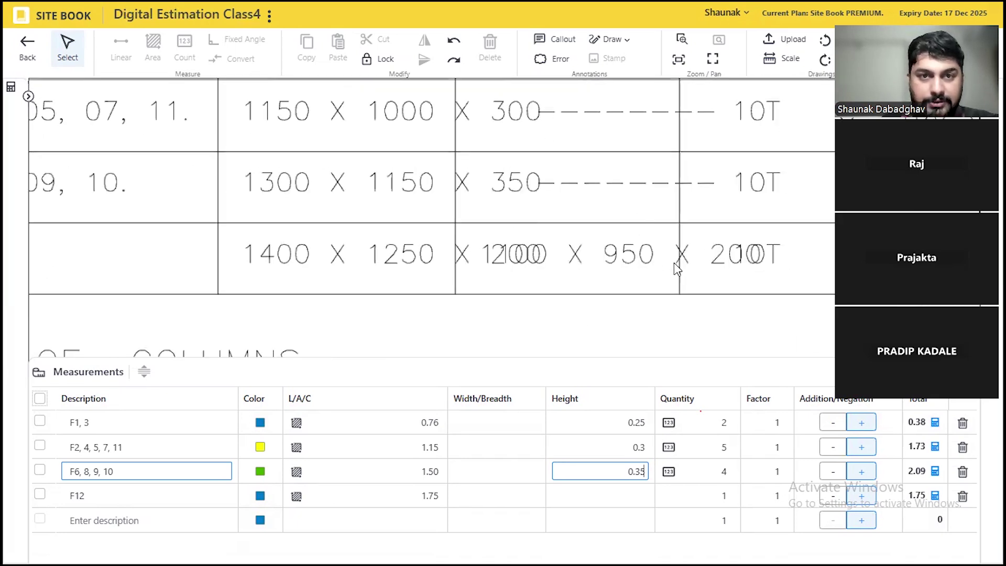
click(619, 498)
text(0.5)
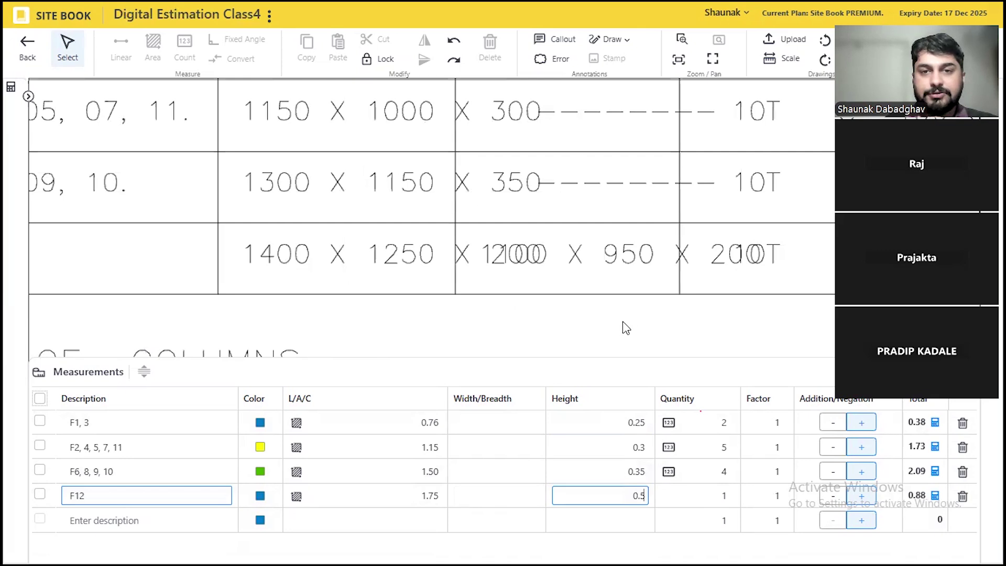
Step: Review the marked footings on the whole foundation plan and show the 2-D take-offs list with the M 25 concrete quantity
scroll(498, 253, down, 5)
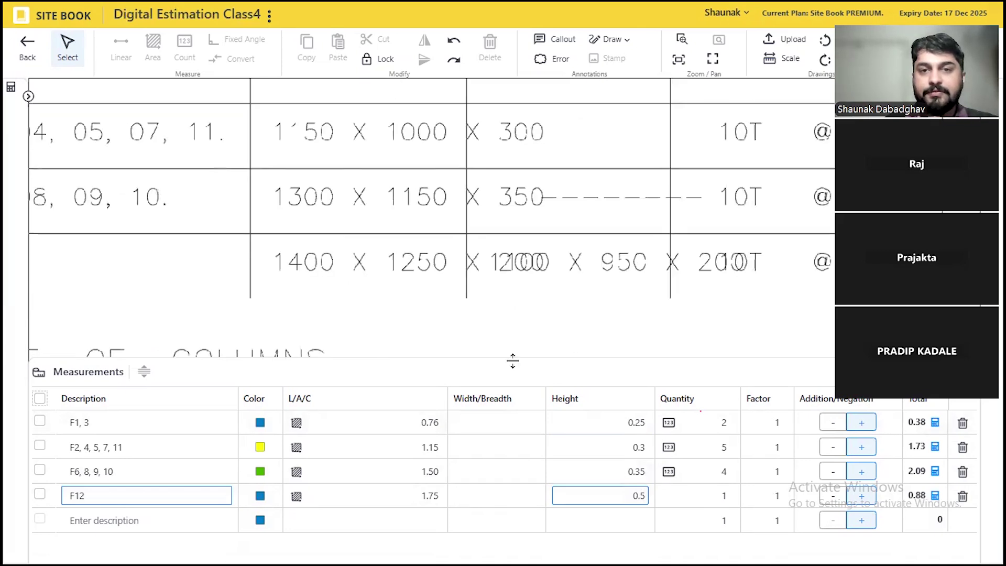
scroll(519, 228, down, 1)
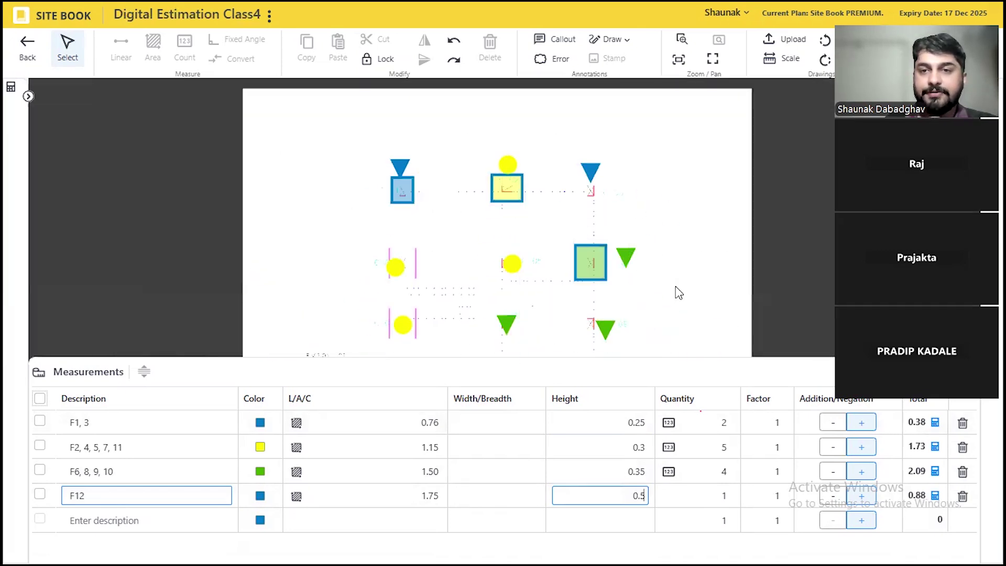
mouse_move(145, 371)
mouse_down()
mouse_move(164, 411)
mouse_move(161, 481)
mouse_up()
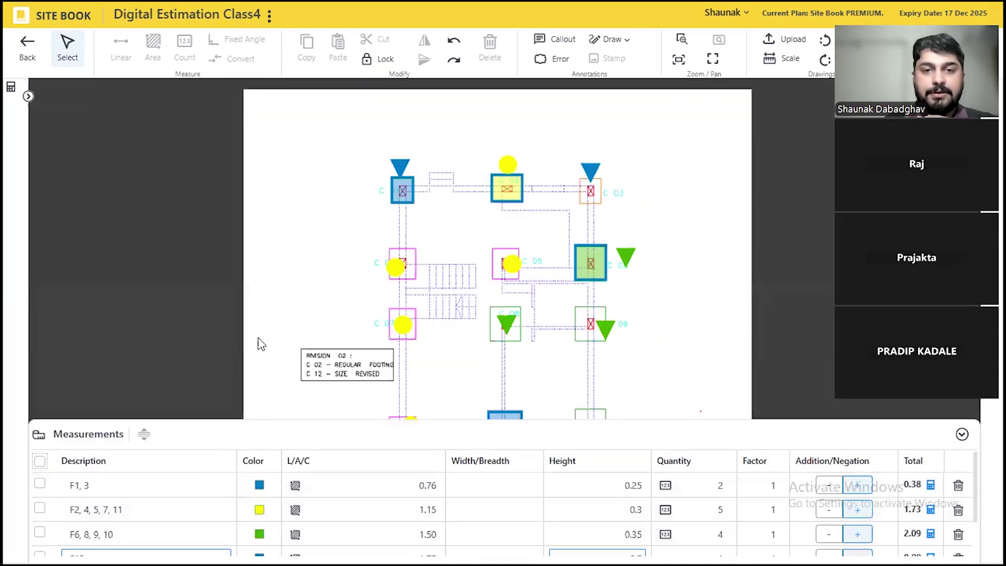
mouse_move(262, 318)
mouse_down()
mouse_move(233, 218)
mouse_move(246, 240)
mouse_up()
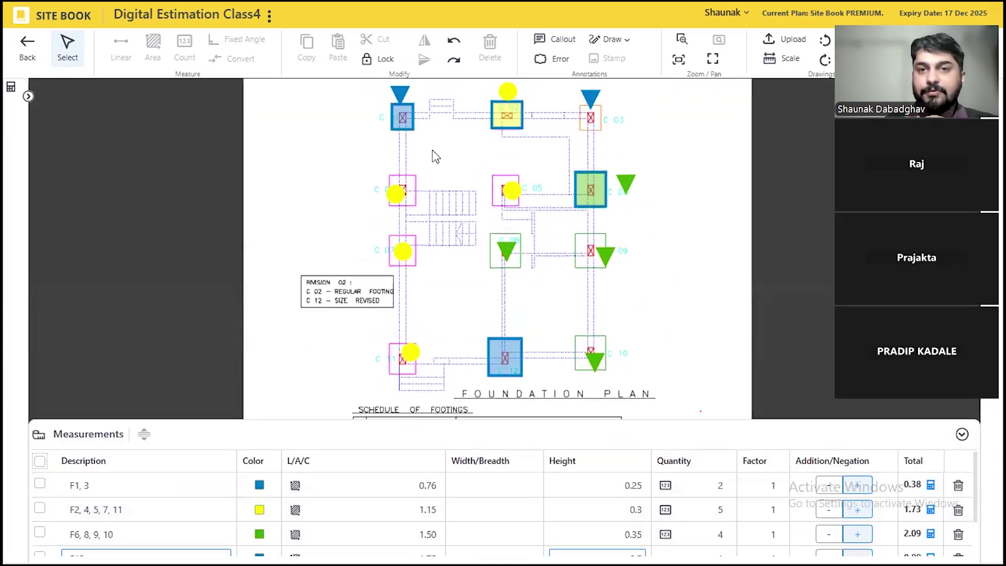
click(28, 96)
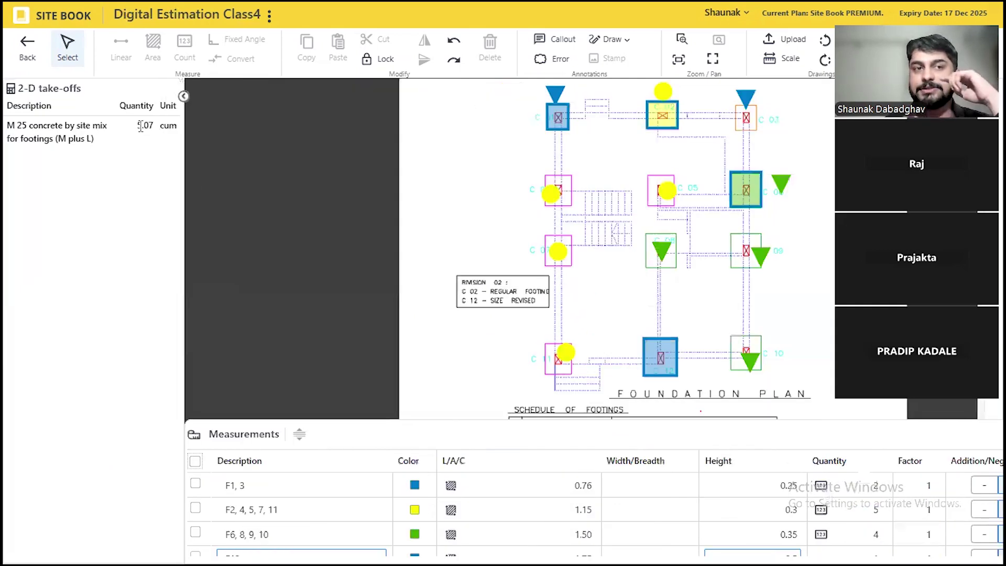
click(642, 491)
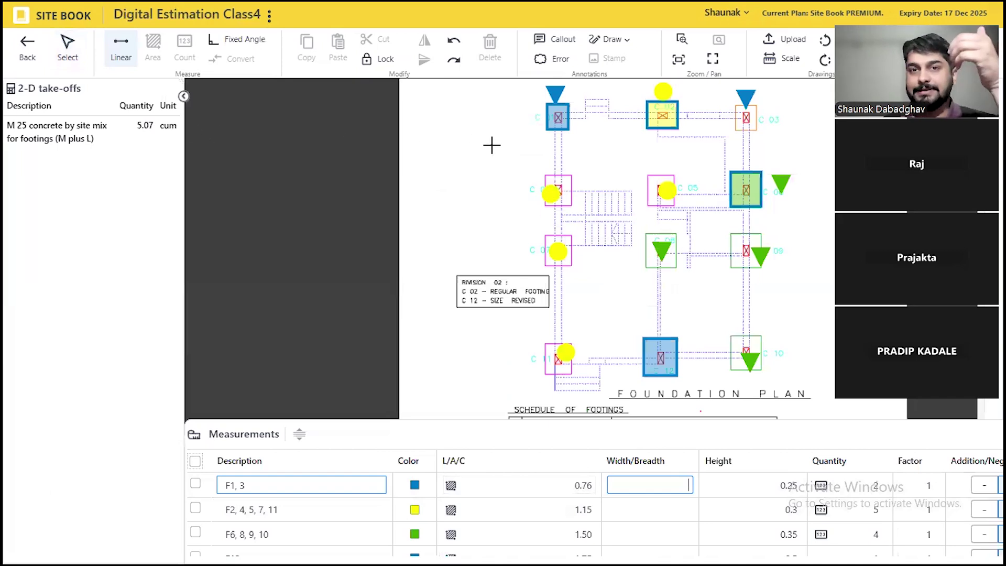
drag(506, 138, 325, 142)
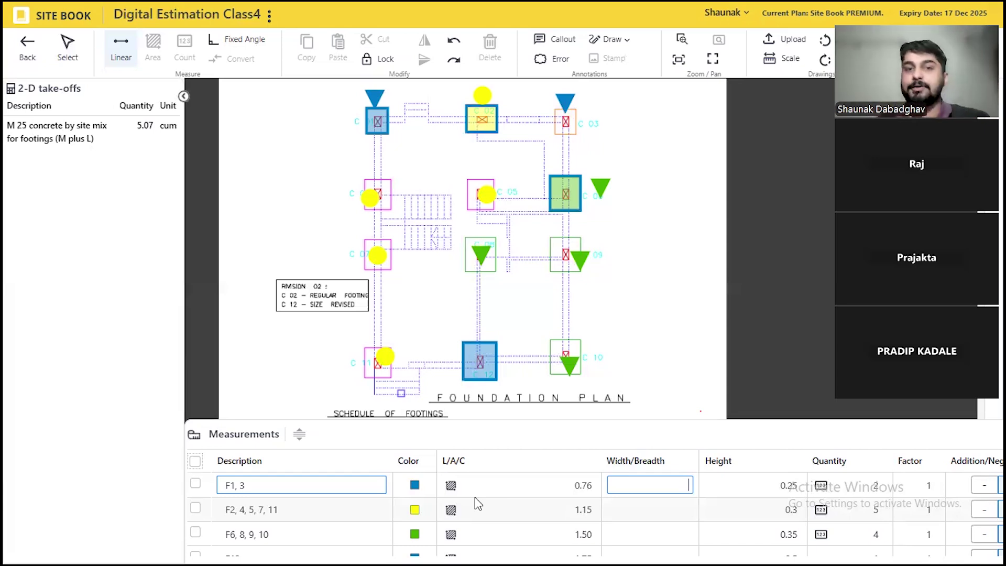
Step: Return to the quote and examine the material and labour rate analysis of the M 25 footing concrete item
click(27, 45)
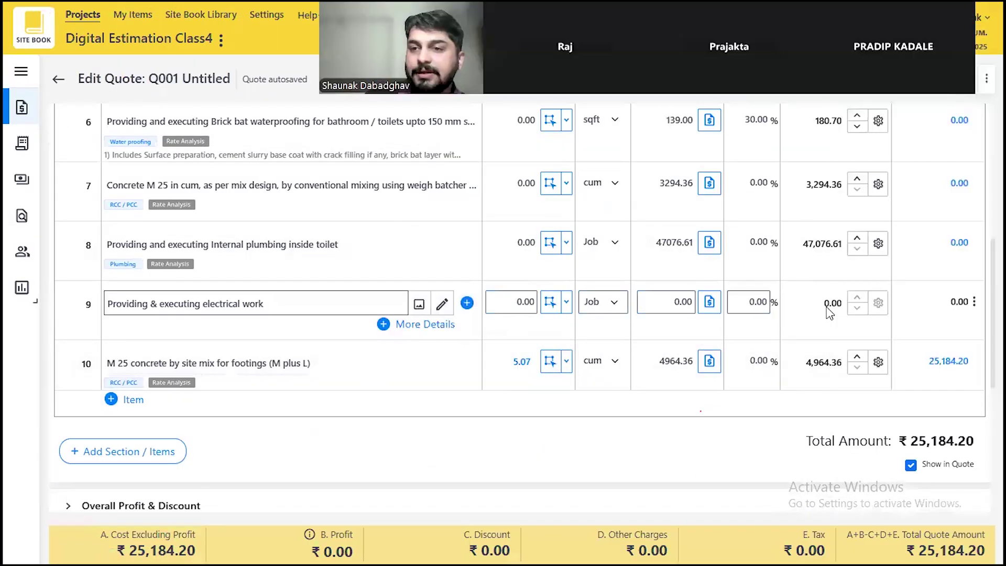
click(940, 368)
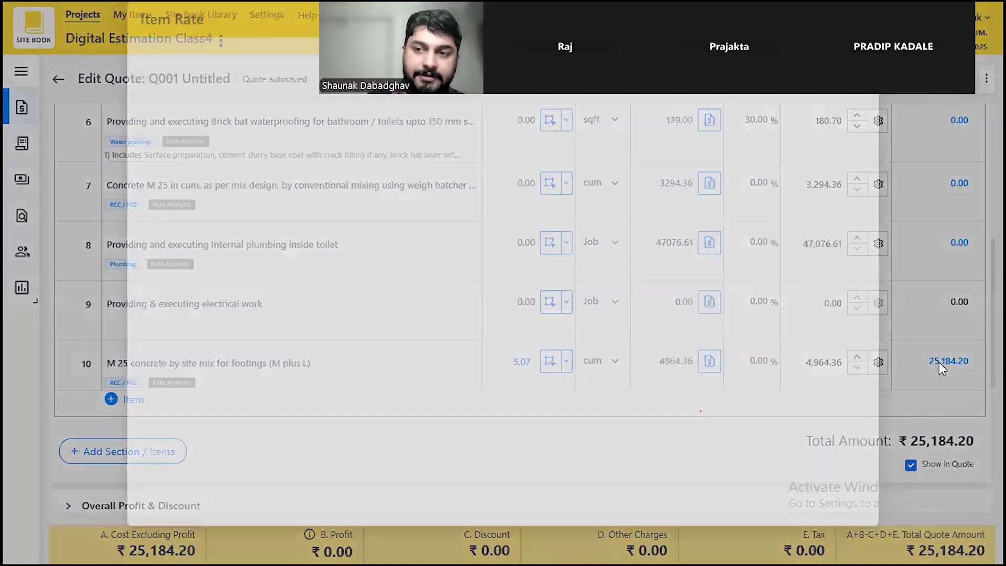
scroll(365, 250, down, 8)
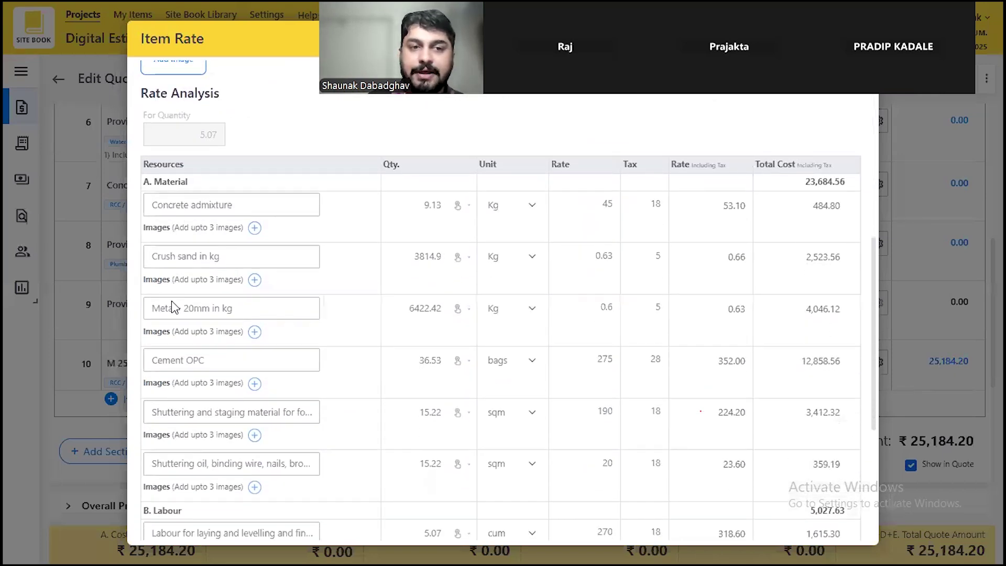
scroll(170, 366, down, 2)
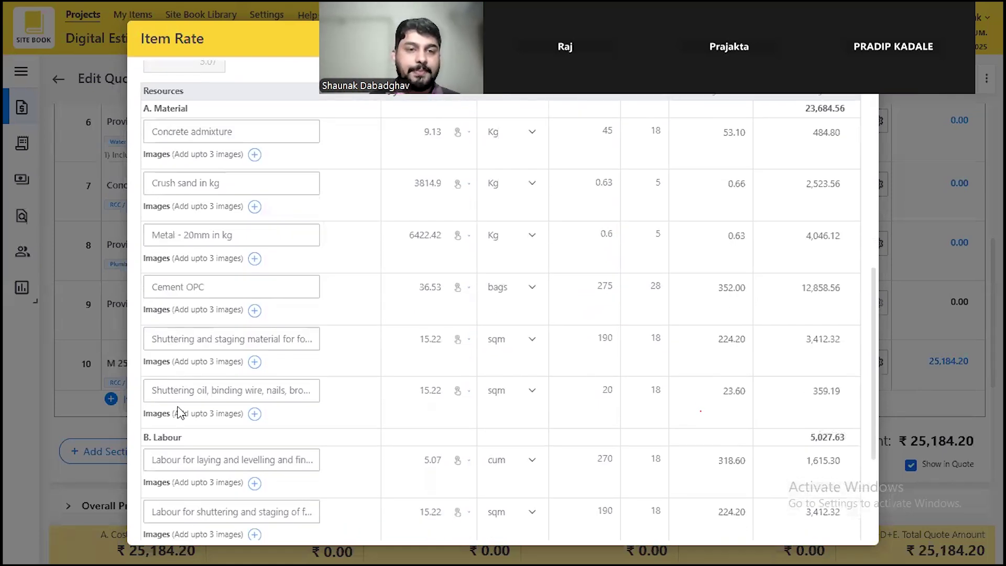
scroll(180, 413, down, 2)
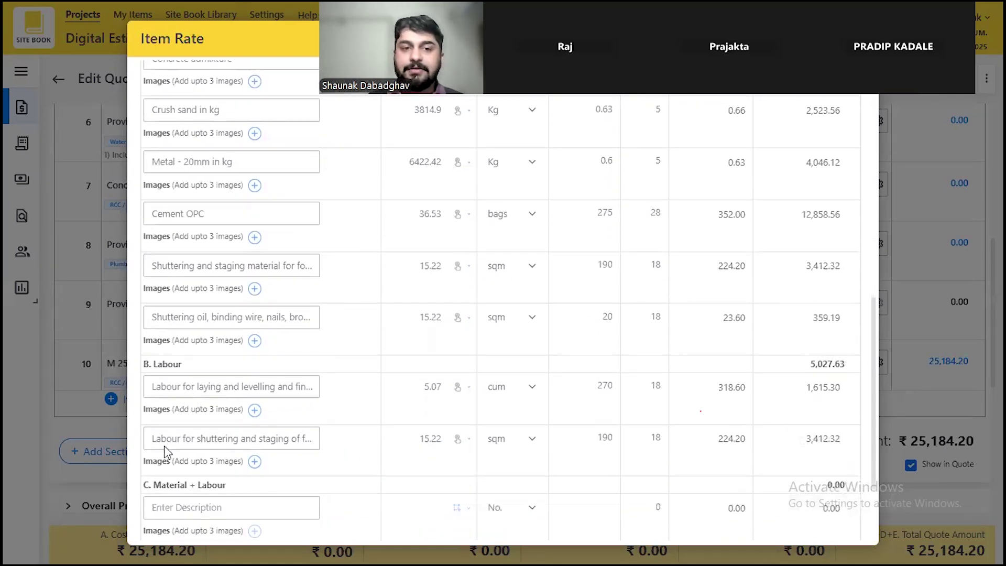
scroll(165, 445, up, 4)
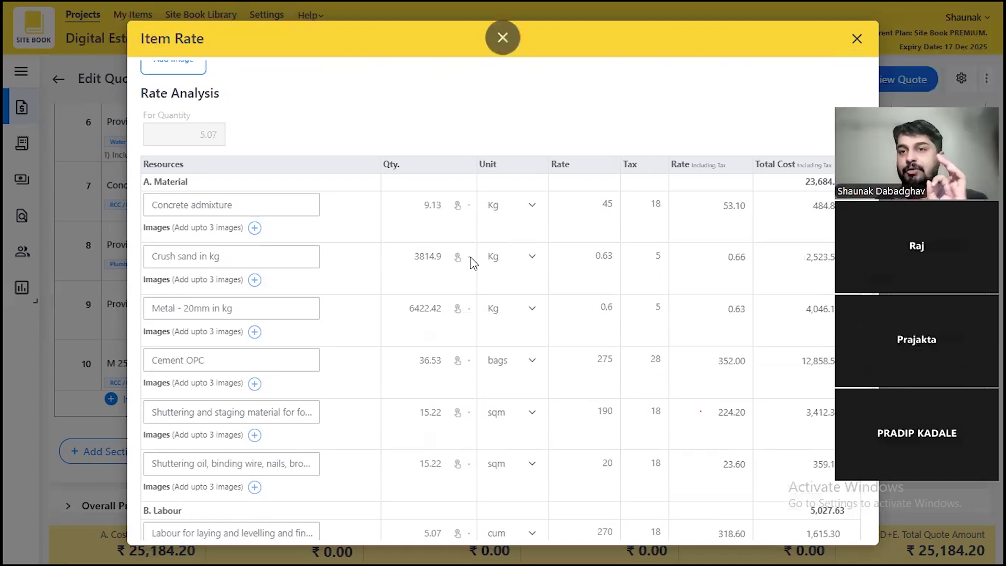
key(Escape)
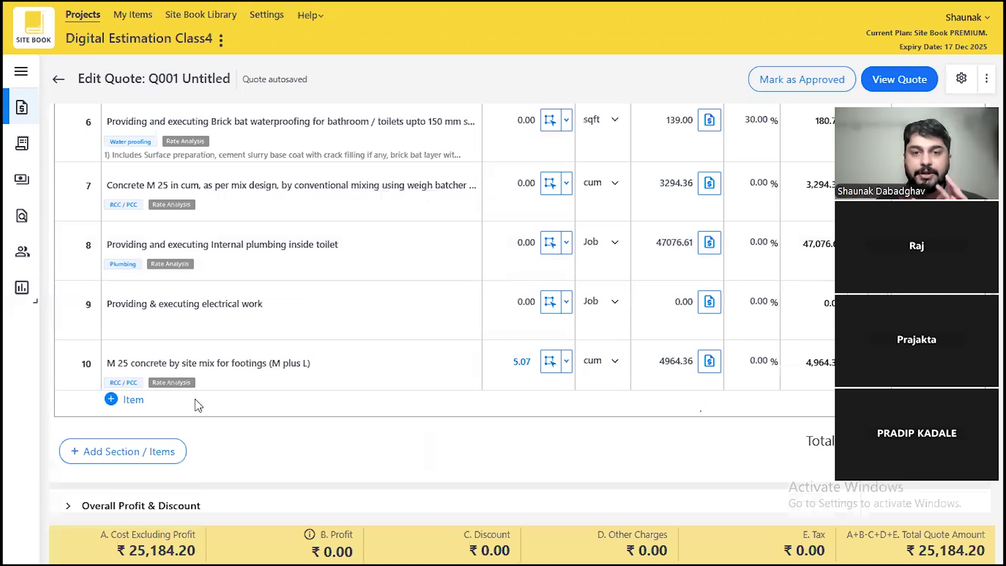
Step: Add the library item "M 30 concrete by site mix for footings (M plus L)" to the quote by searching for "FOOTING"
click(131, 400)
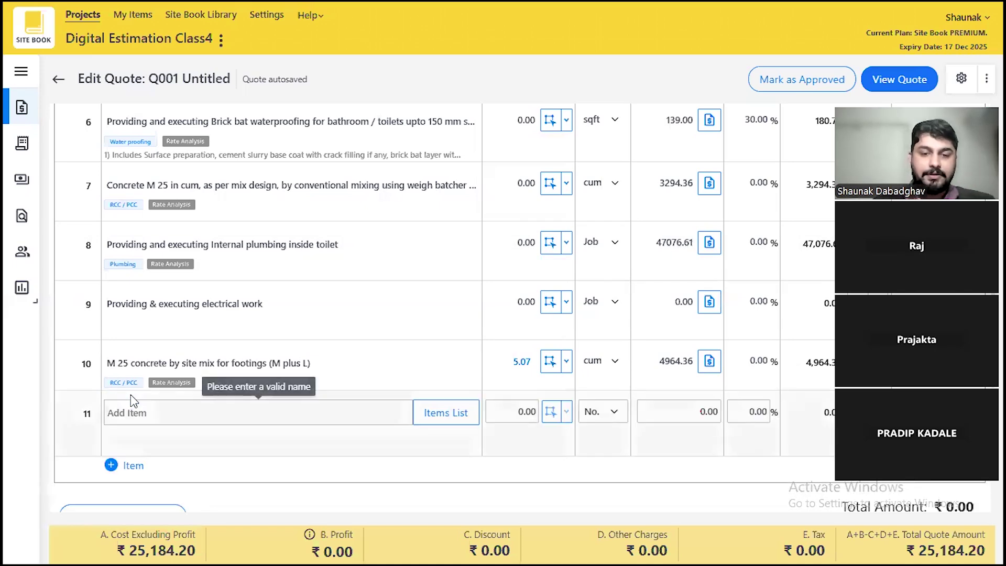
text(FOOTING)
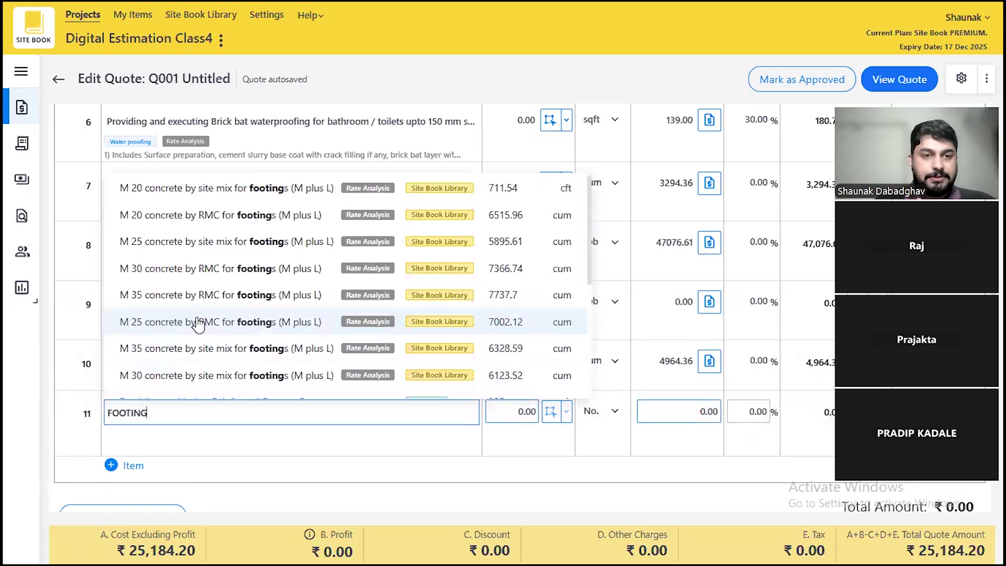
scroll(189, 293, down, 2)
scroll(173, 246, up, 1)
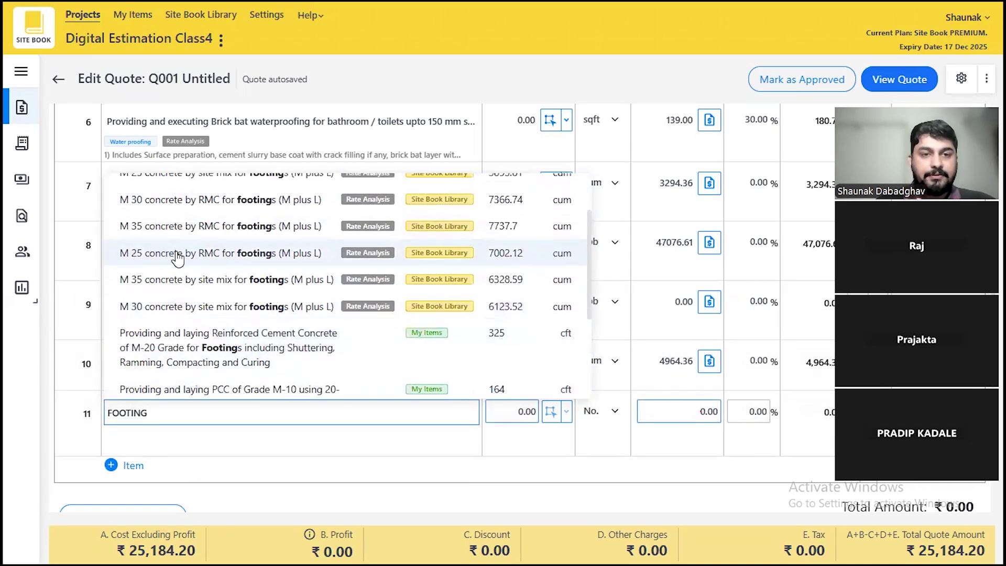
click(182, 308)
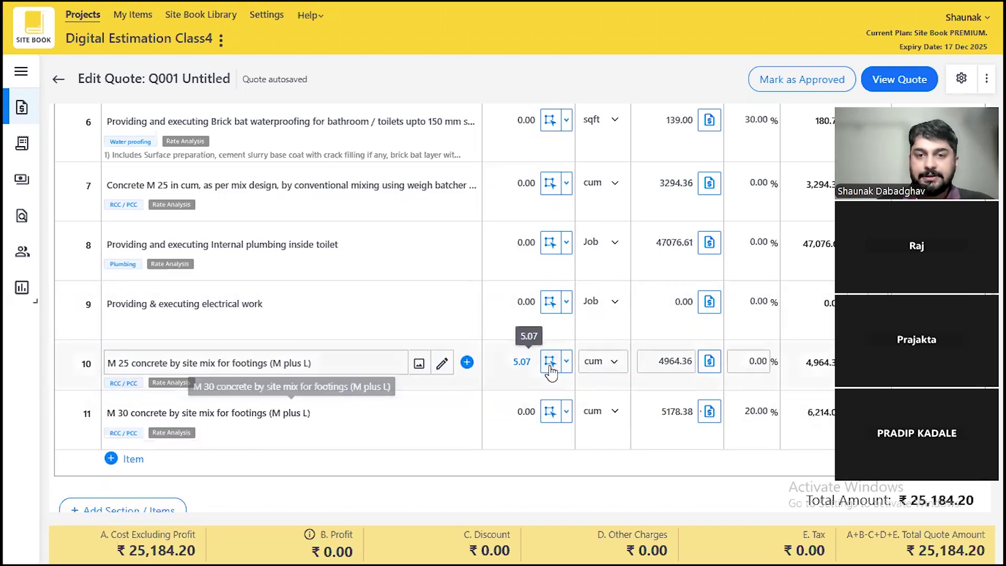
Step: Copy measurement "F2, 4, 5, 7, 11" from the M 25 footing take-off into the M 30 footing take-off and return to the quote
click(549, 361)
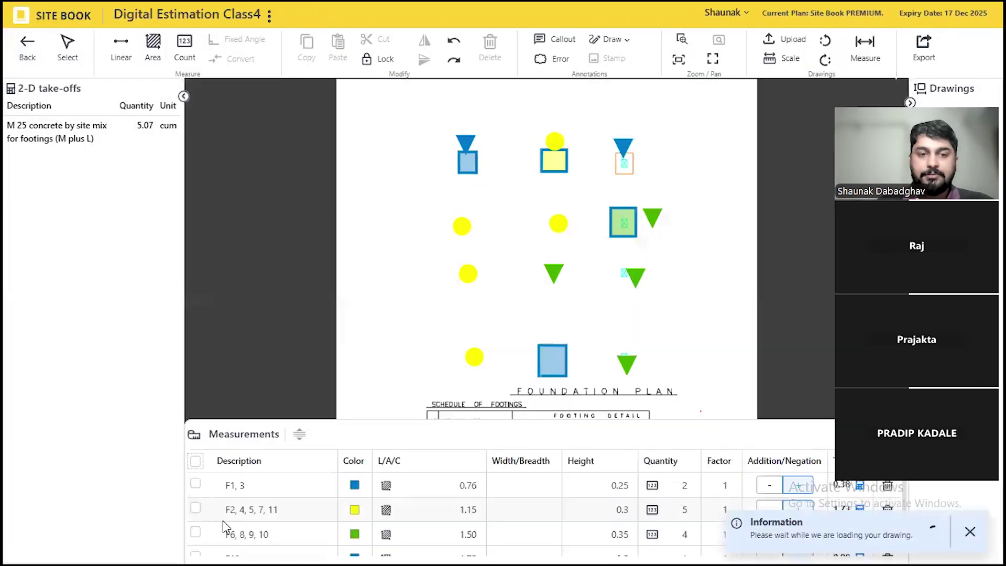
click(196, 509)
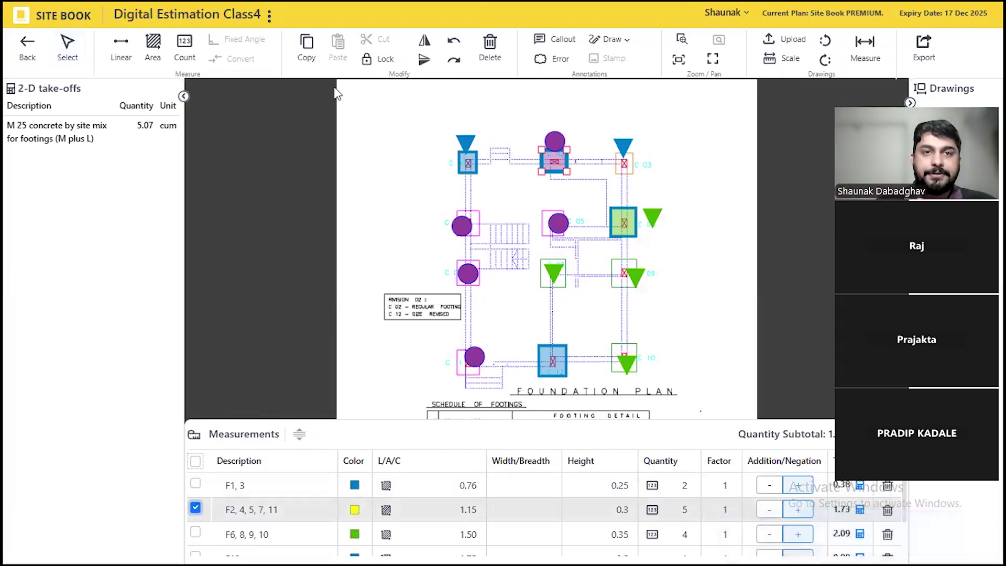
click(307, 43)
click(27, 47)
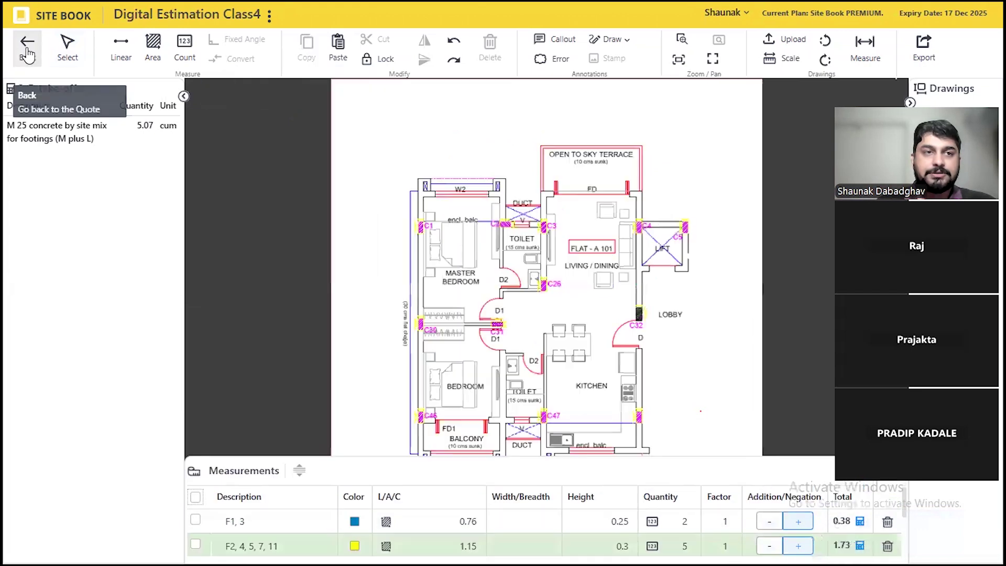
click(551, 412)
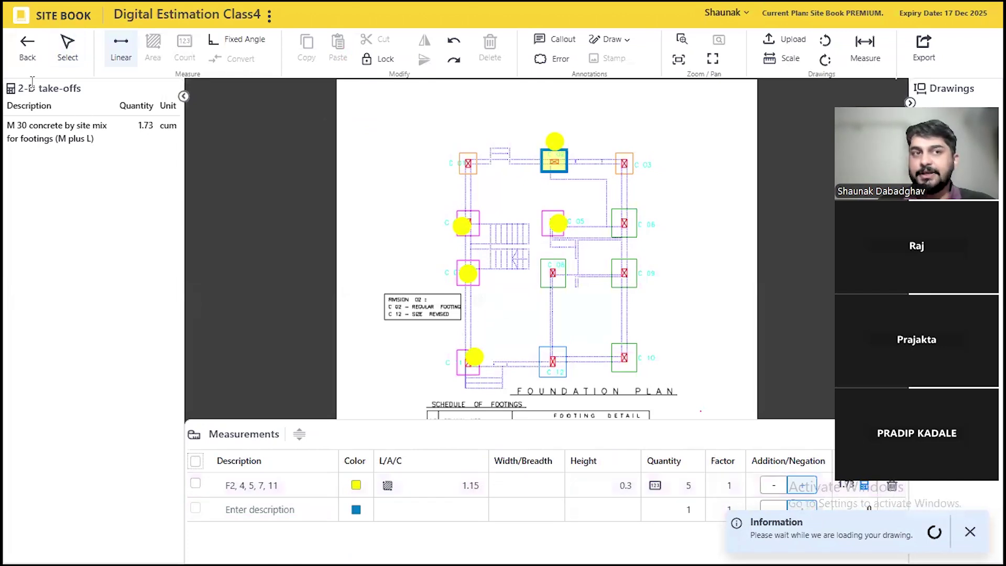
click(27, 47)
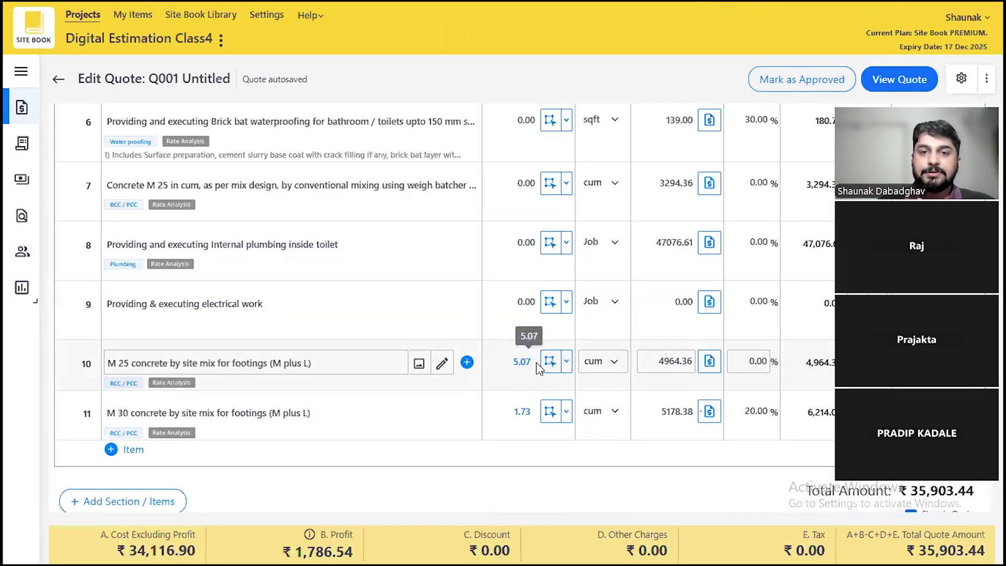
Step: Delete measurement "F2, 4, 5, 7, 11" from the M 25 footing concrete take-off and return to the quote
click(549, 362)
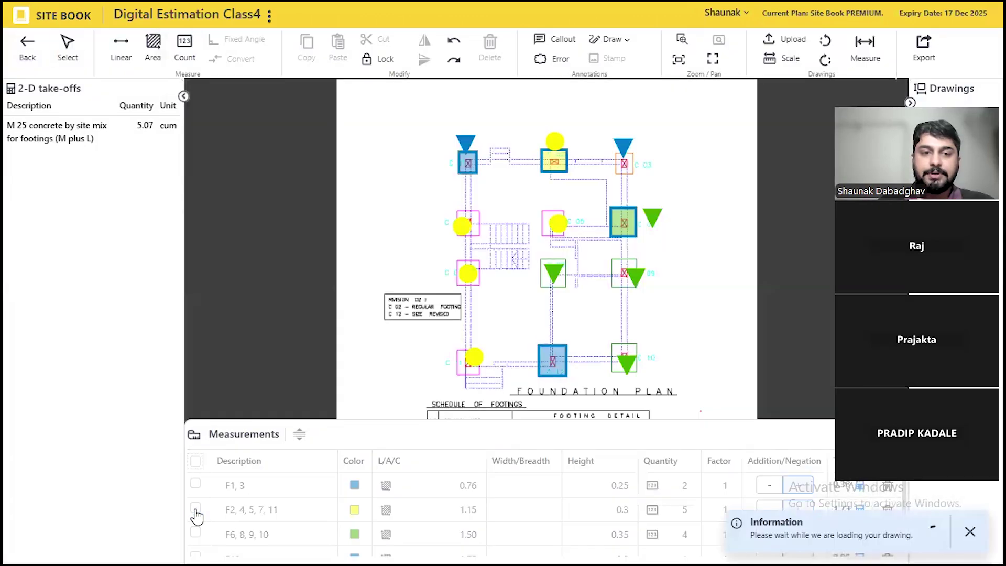
click(195, 509)
click(490, 47)
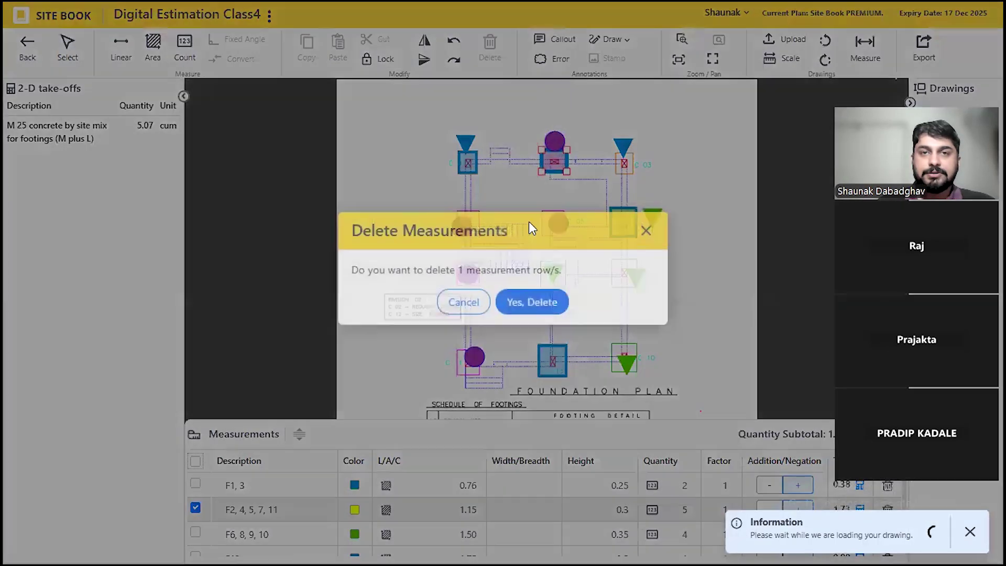
click(538, 316)
click(28, 46)
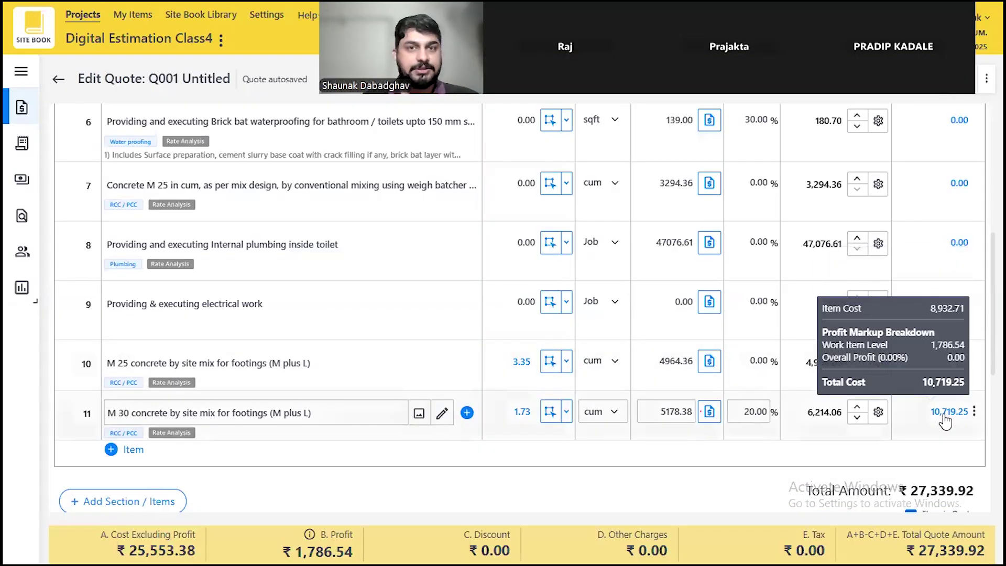
Step: Examine the material and labour rate analysis of the M 30 footing concrete item and close it
click(949, 412)
scroll(326, 295, down, 7)
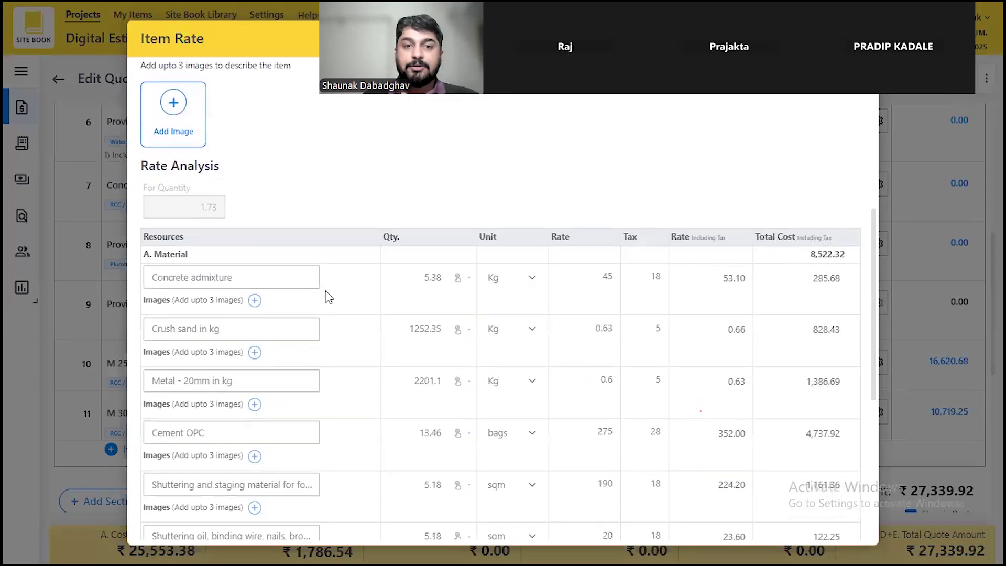
scroll(326, 298, down, 1)
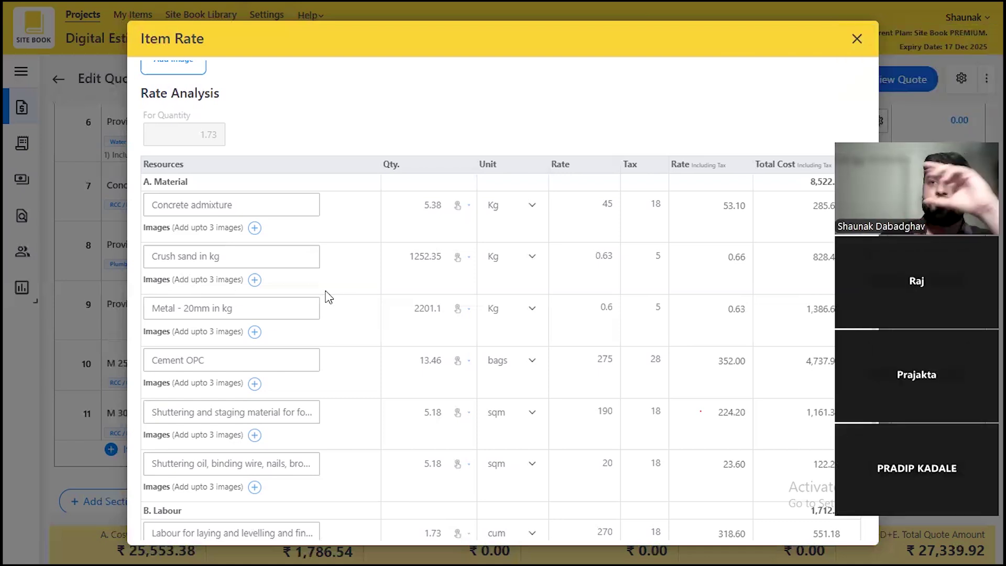
click(858, 38)
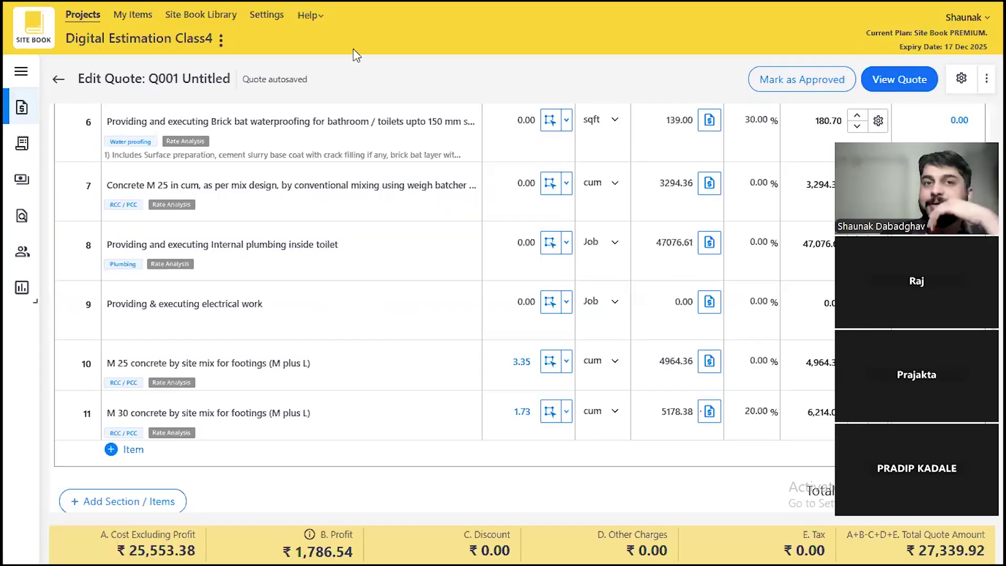
right_click(388, 21)
click(443, 37)
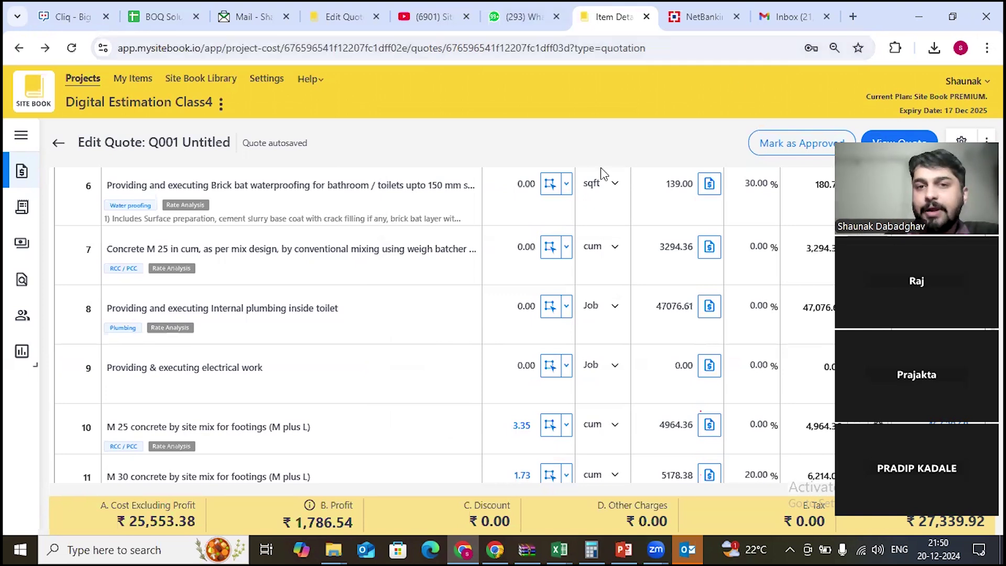
scroll(414, 310, up, 3)
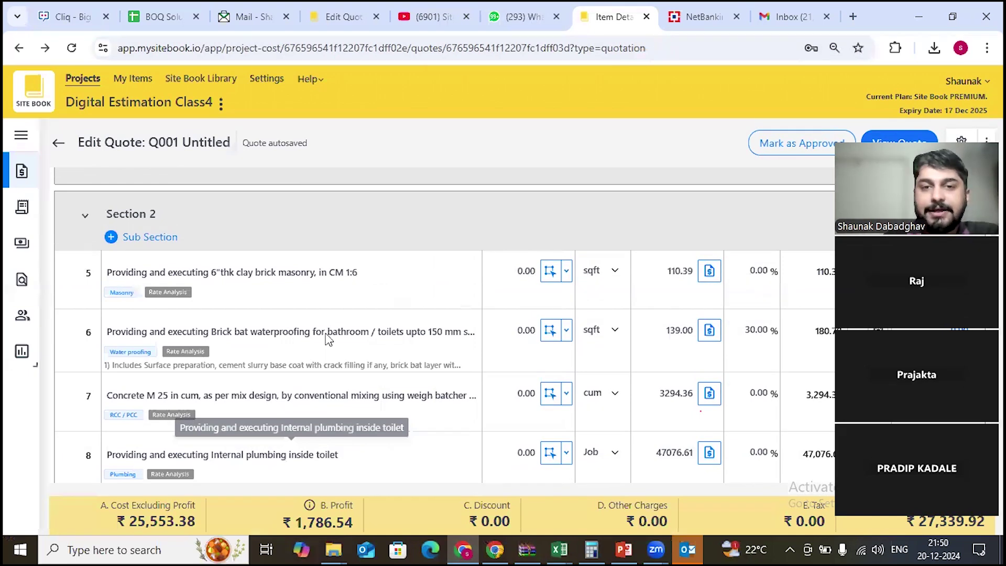
scroll(329, 339, down, 7)
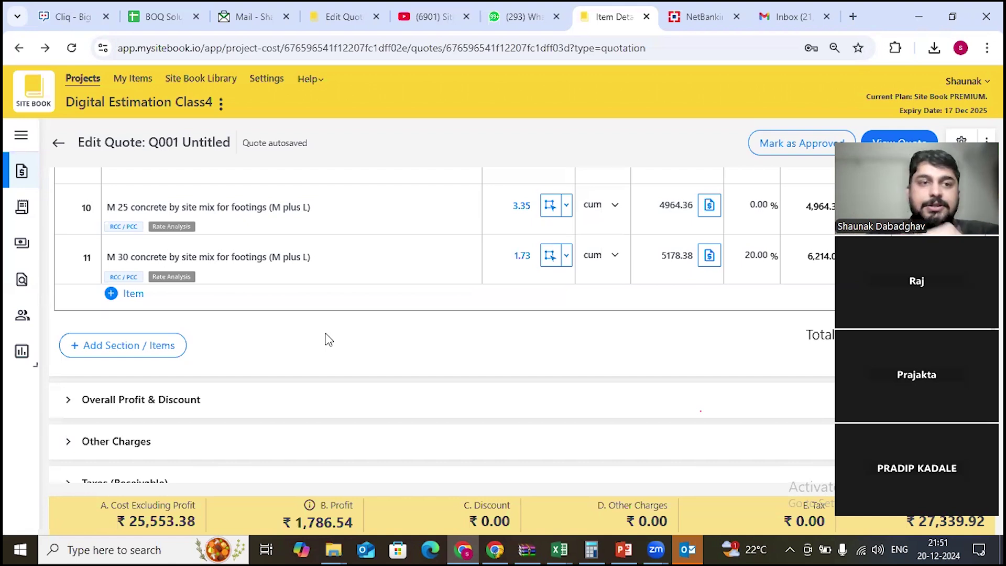
scroll(321, 332, up, 3)
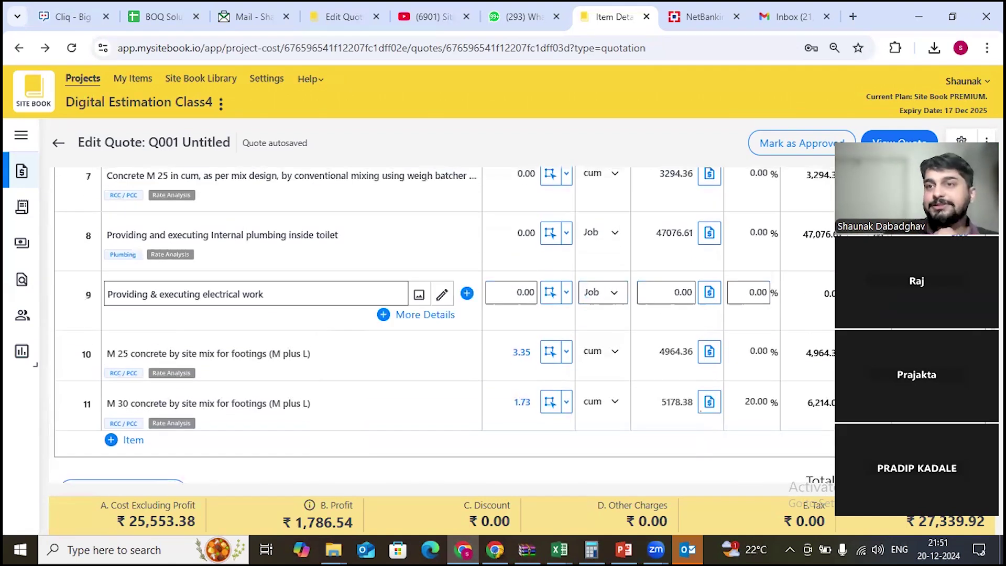
click(987, 48)
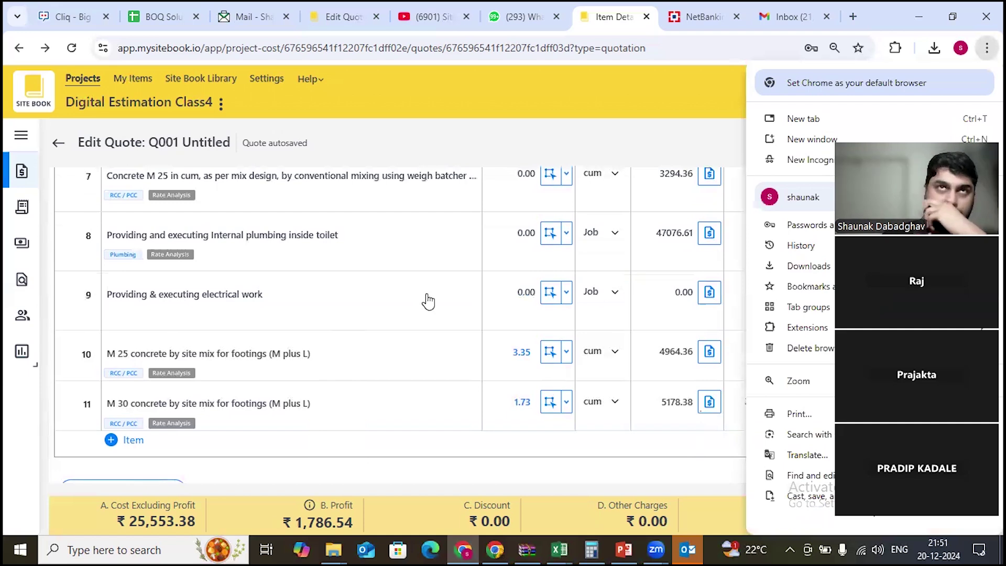
key(F11)
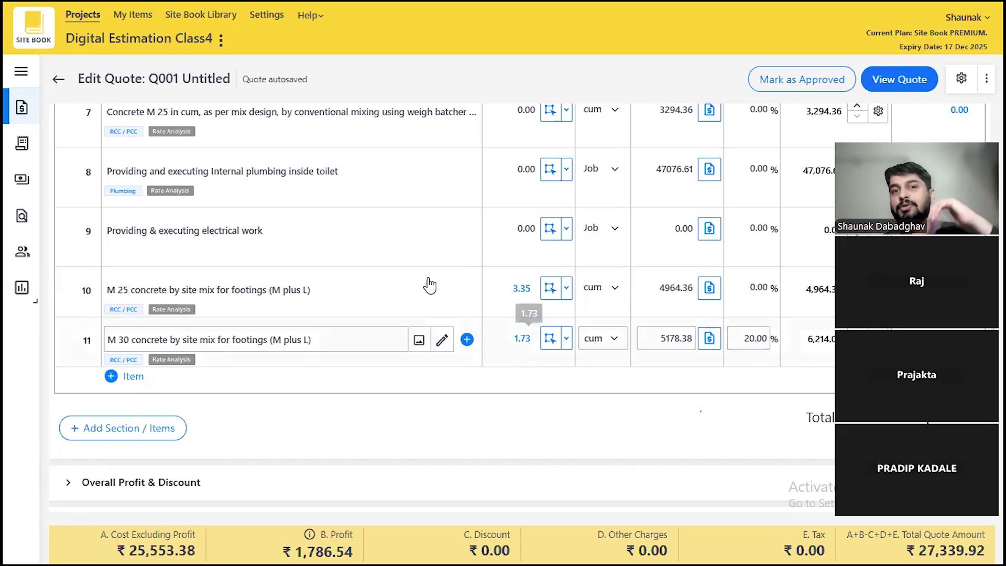
scroll(429, 282, up, 1)
scroll(429, 283, up, 1)
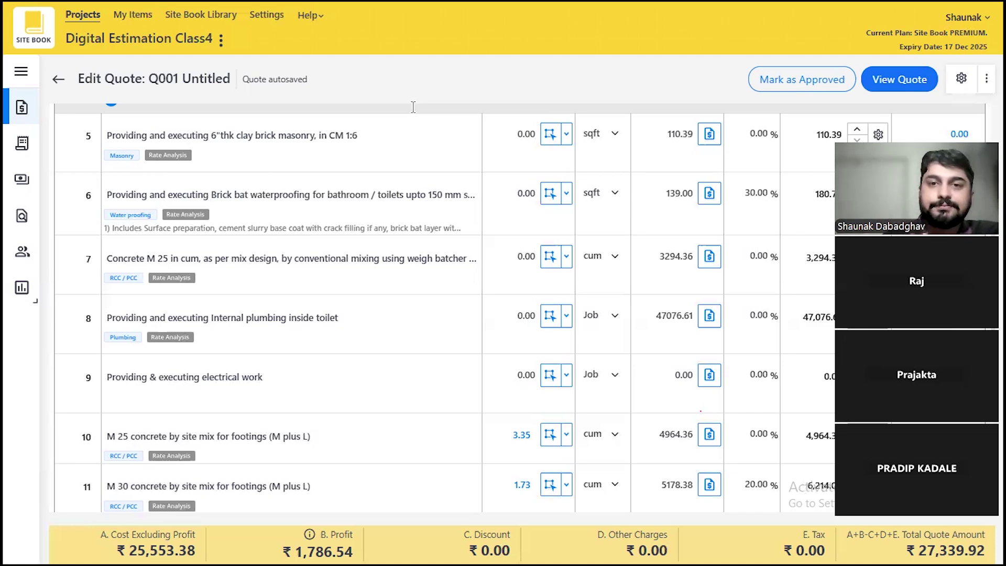
Step: Open the drawing take-off for the Section 2 item "Providing and executing 6"thk clay brick masonry, in CM 1:6"
click(535, 257)
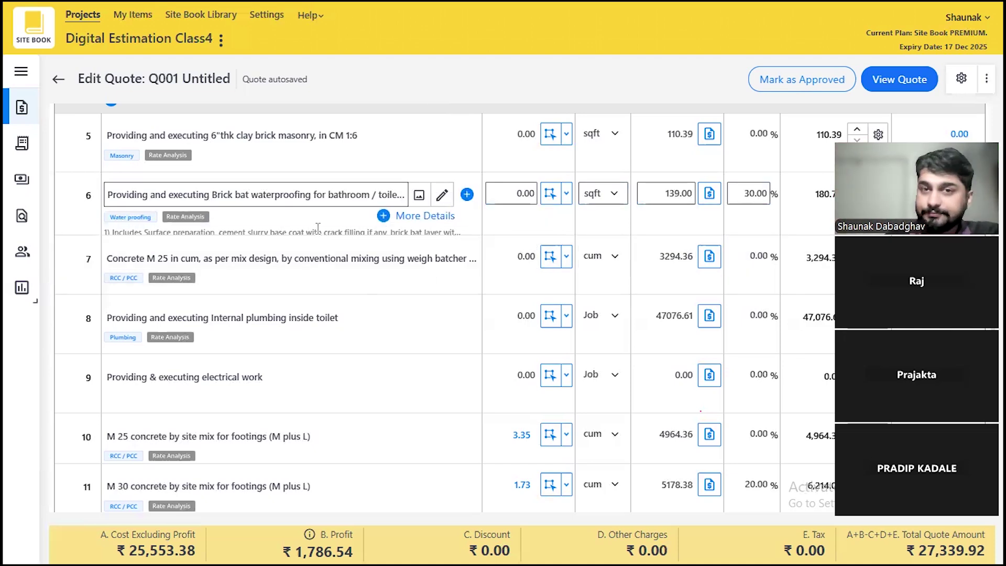
scroll(245, 284, up, 2)
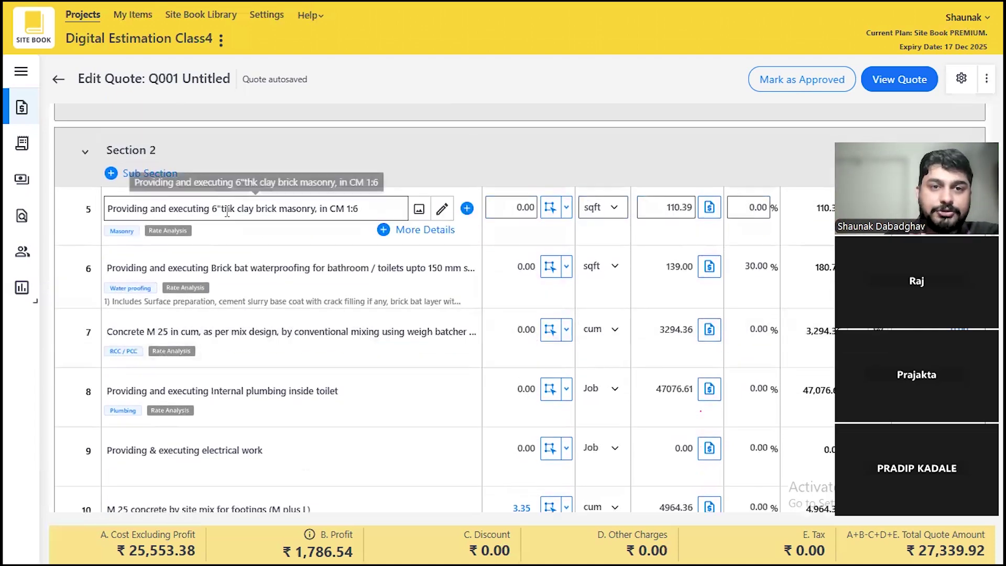
click(551, 209)
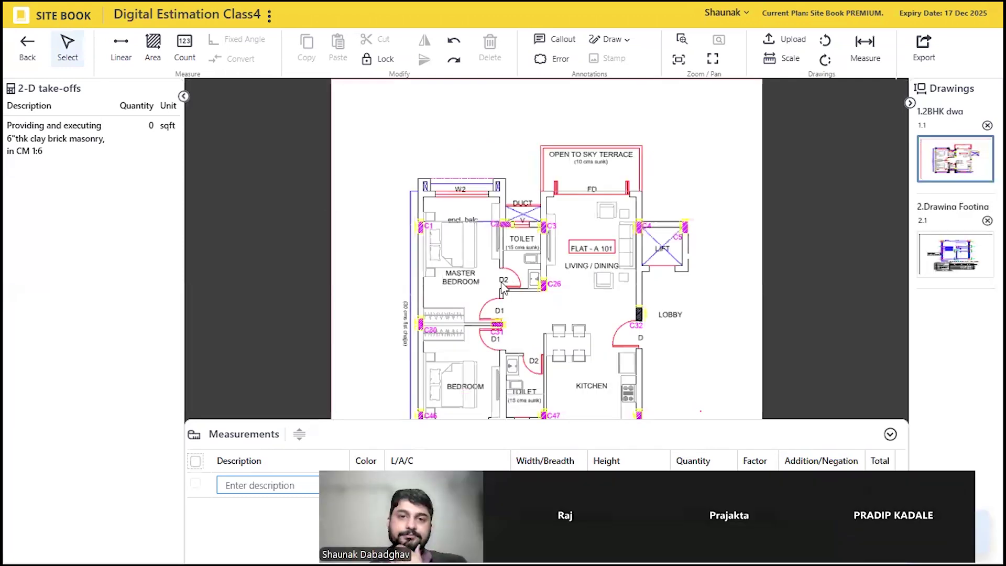
Step: Take a linear measurement, about 11 ft long, along the master bedroom's outer wall from column C30 to column C1
scroll(399, 322, up, 3)
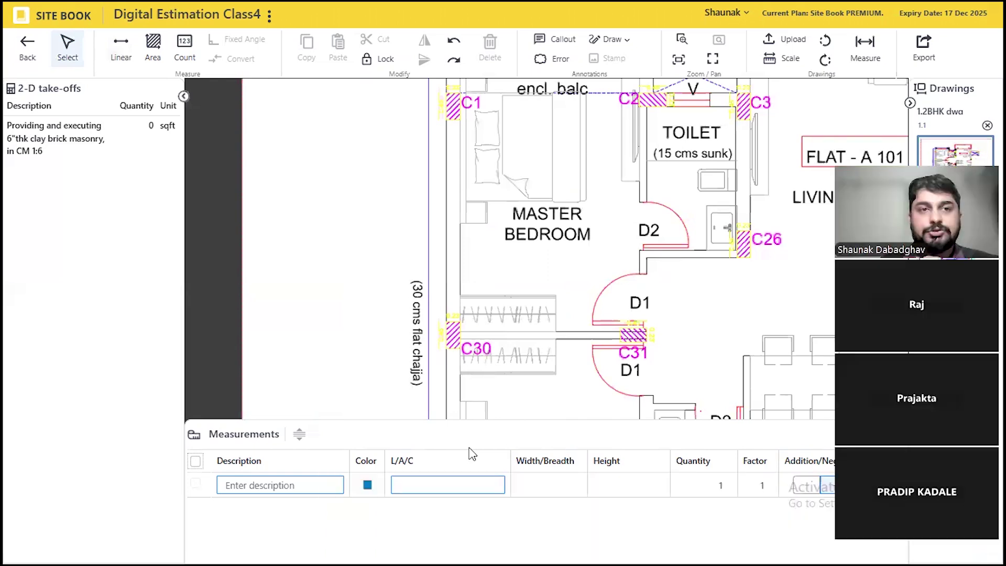
click(120, 51)
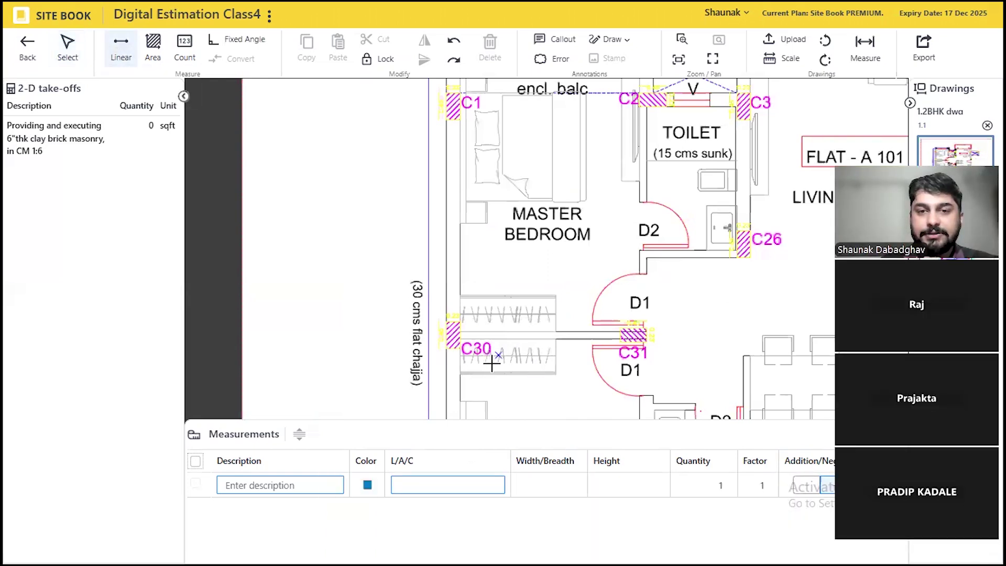
scroll(487, 360, up, 4)
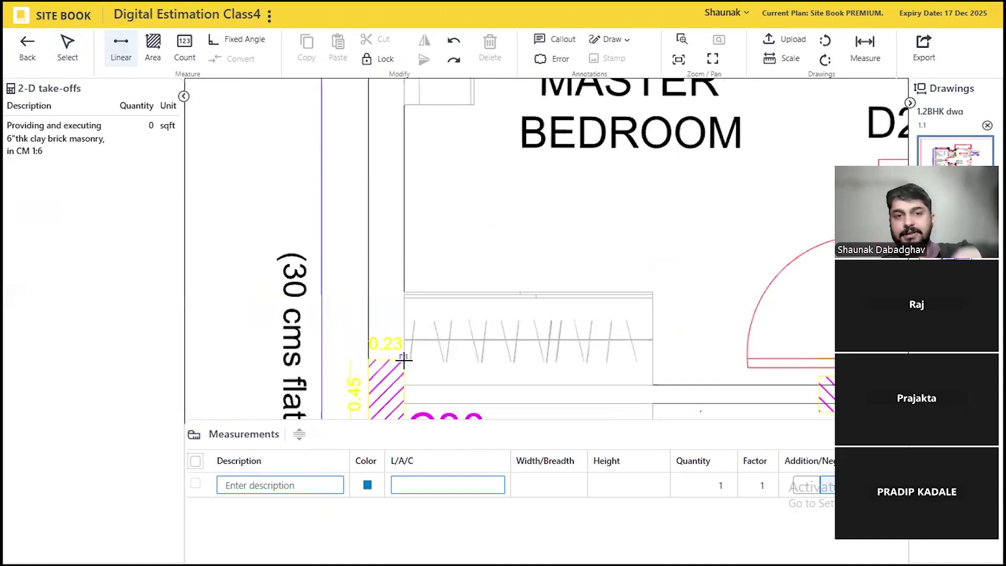
click(405, 361)
scroll(404, 361, down, 5)
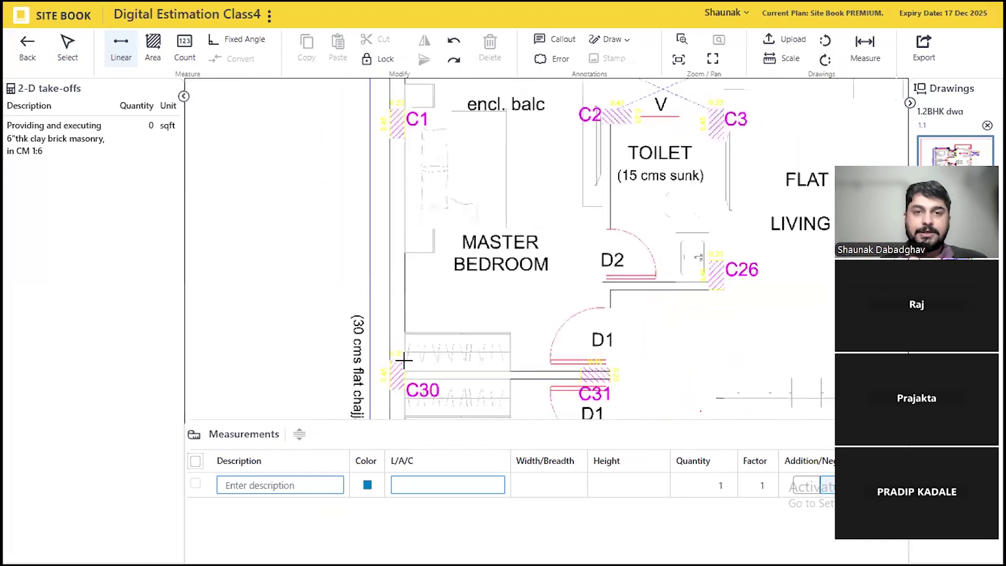
scroll(409, 163, up, 7)
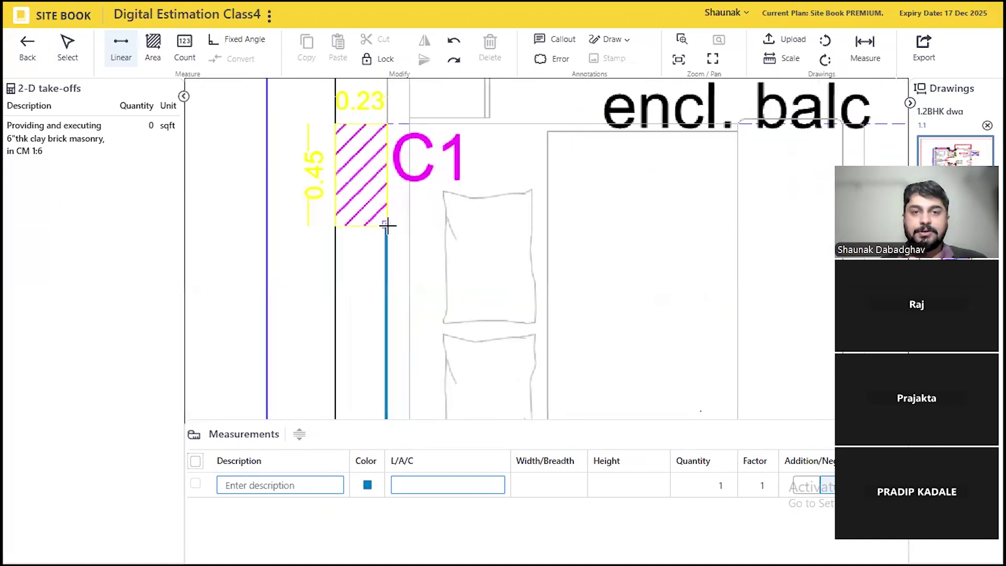
click(387, 225)
key(Escape)
scroll(235, 335, down, 3)
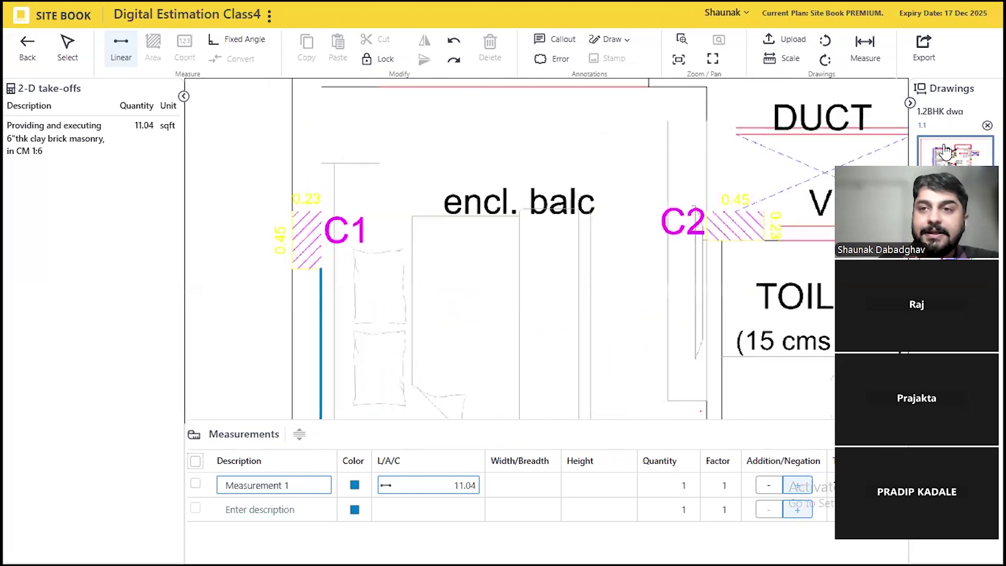
Step: Hide the take-offs and drawings lists, and add the outer wall from column C1 up to the corner beside window W2 to Measurement 1
click(911, 102)
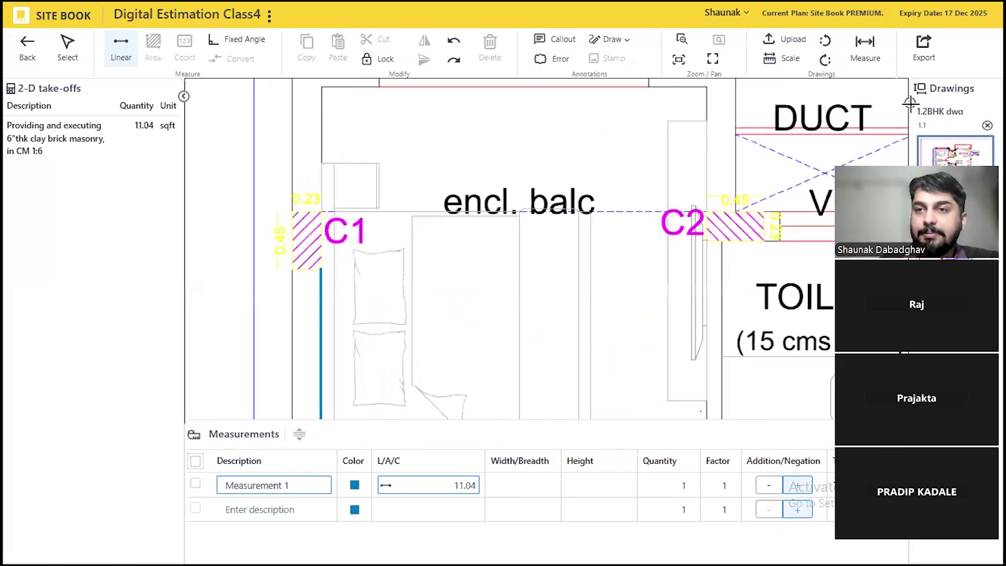
click(183, 96)
scroll(503, 346, down, 2)
scroll(246, 212, up, 4)
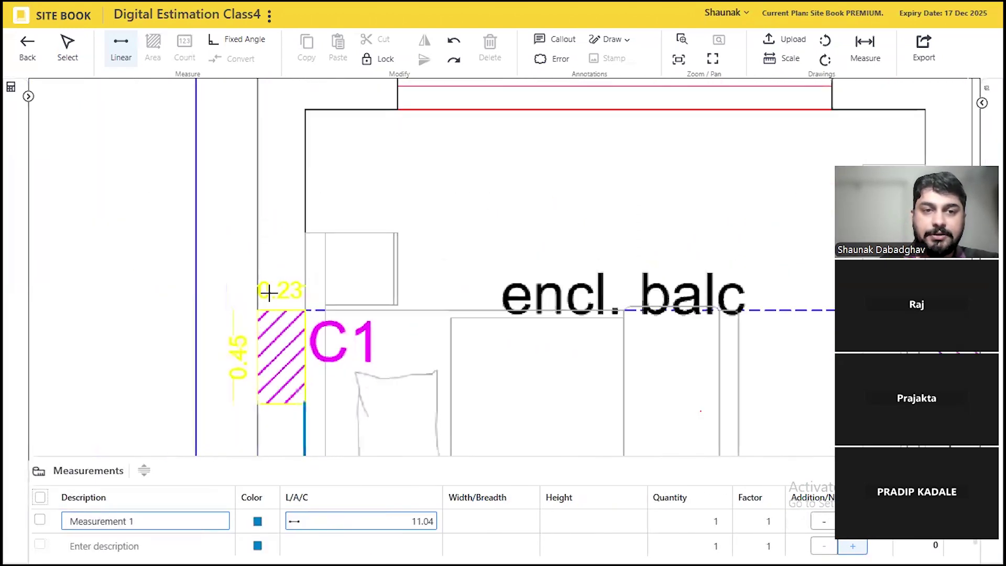
scroll(393, 308, down, 4)
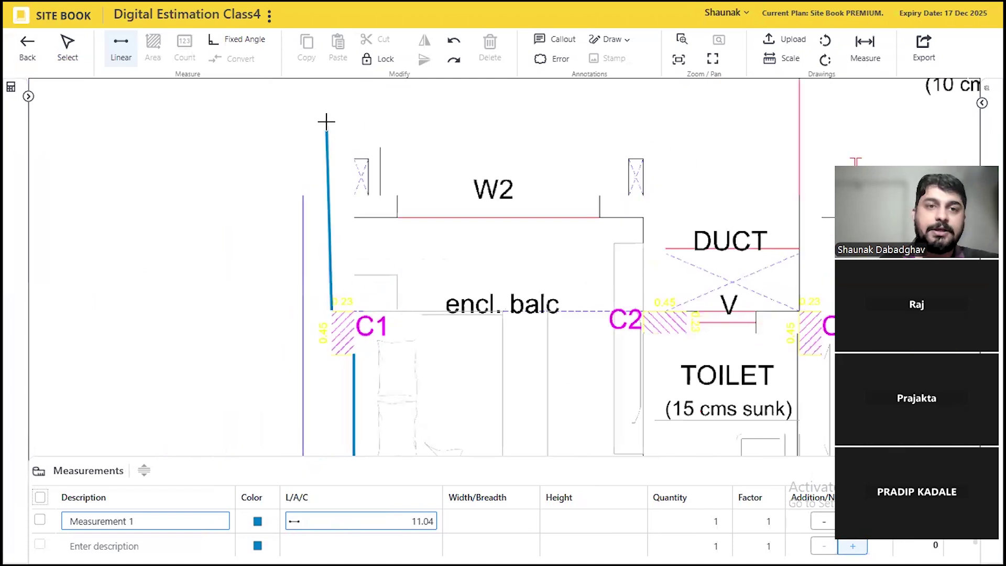
scroll(335, 130, up, 3)
scroll(336, 130, up, 1)
click(332, 175)
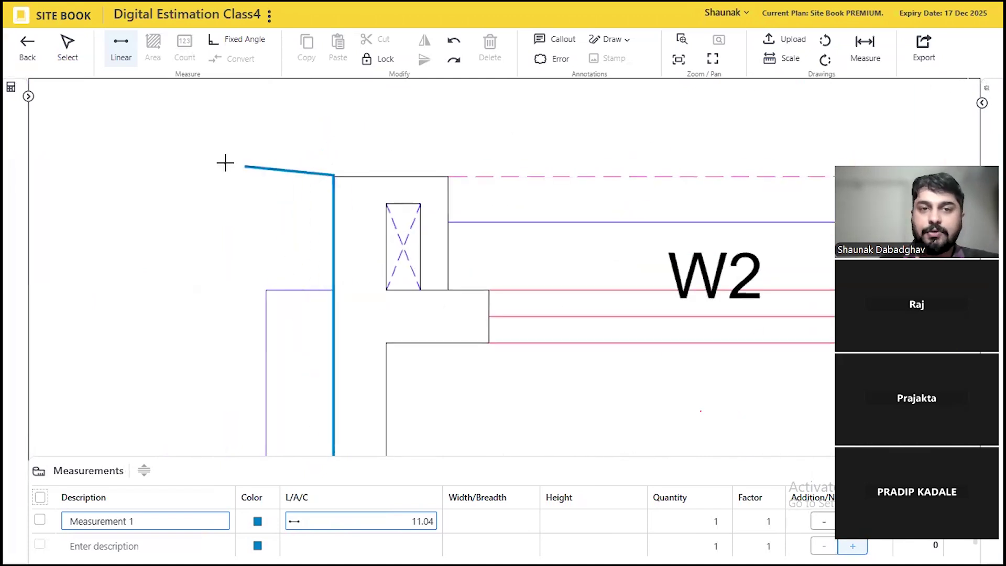
key(Return)
scroll(175, 113, down, 1)
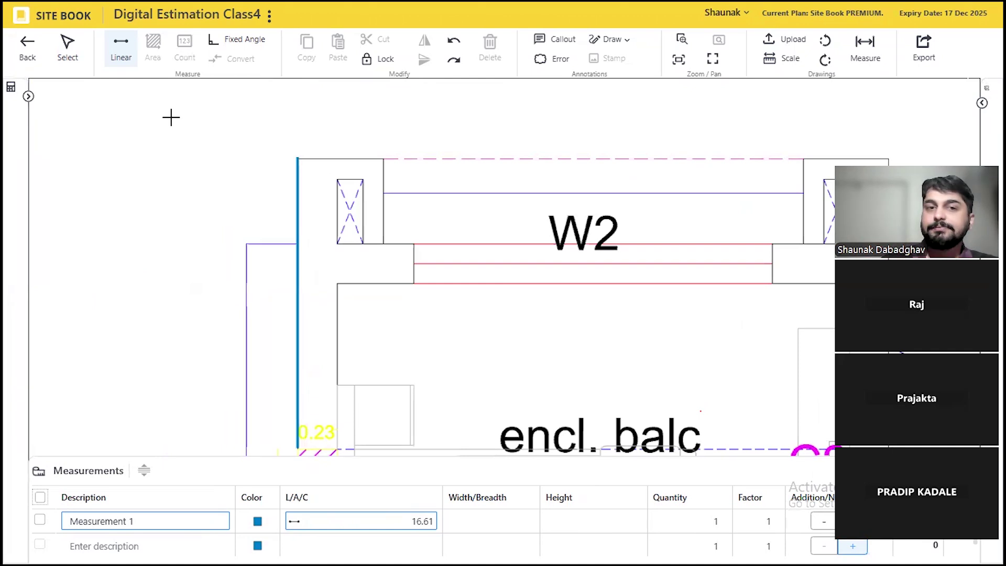
Step: Add the enclosed balcony's wall along window W2, from inner corner to inner corner, to Measurement 1
scroll(162, 143, down, 1)
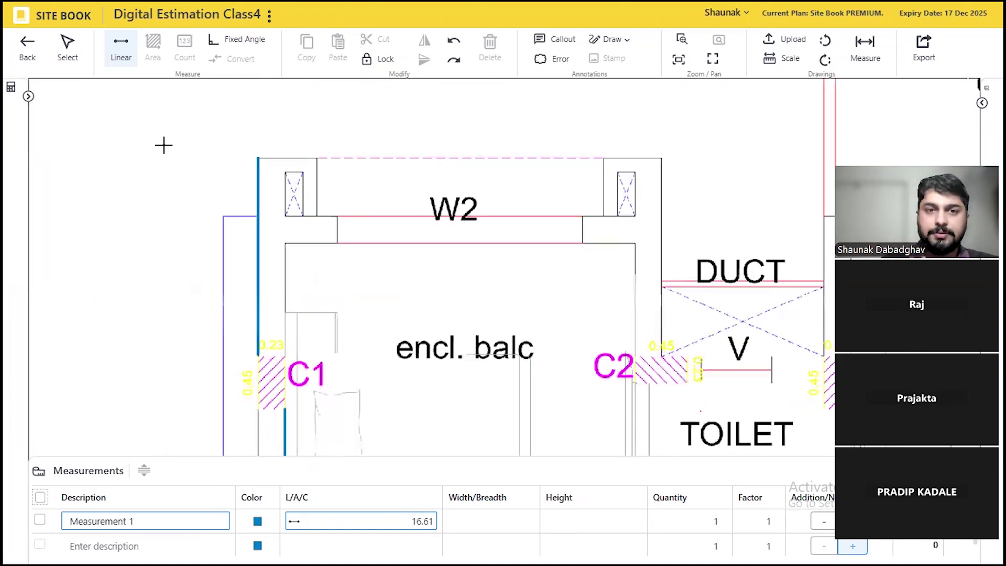
scroll(406, 269, up, 1)
click(197, 240)
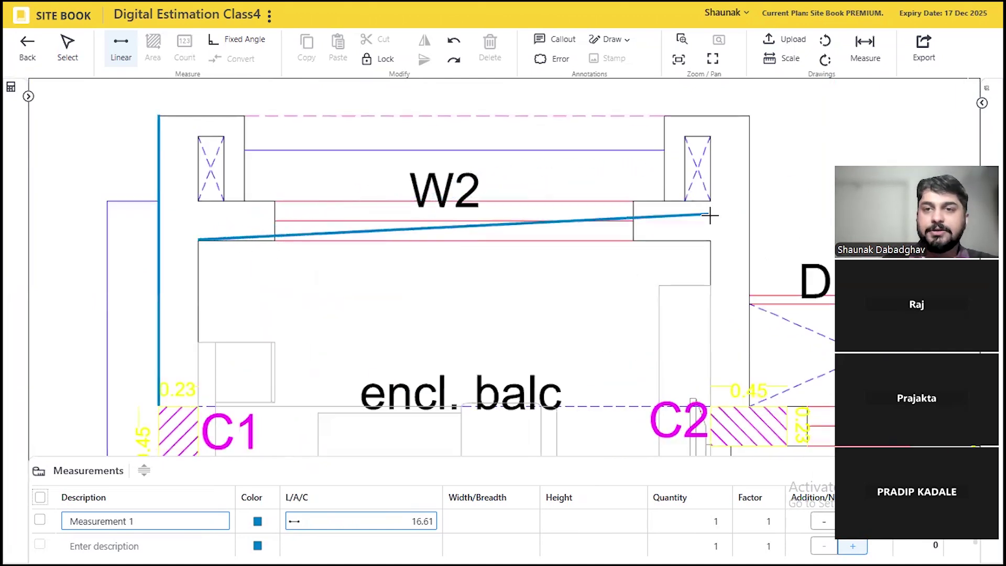
click(711, 240)
scroll(498, 131, down, 2)
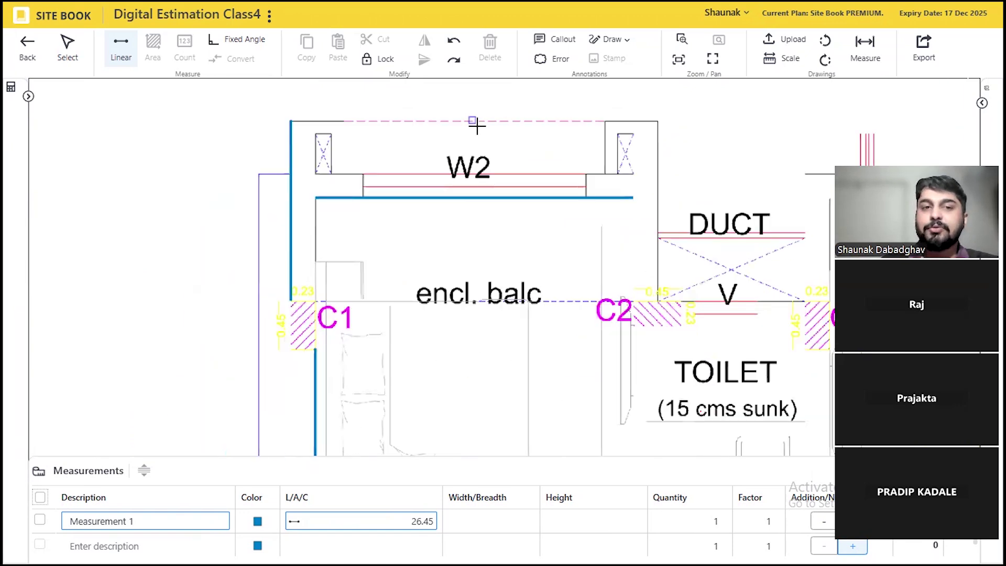
Step: Add the wall beside the duct, from the outer corner near window W2 to column C2, to Measurement 1
scroll(366, 270, up, 1)
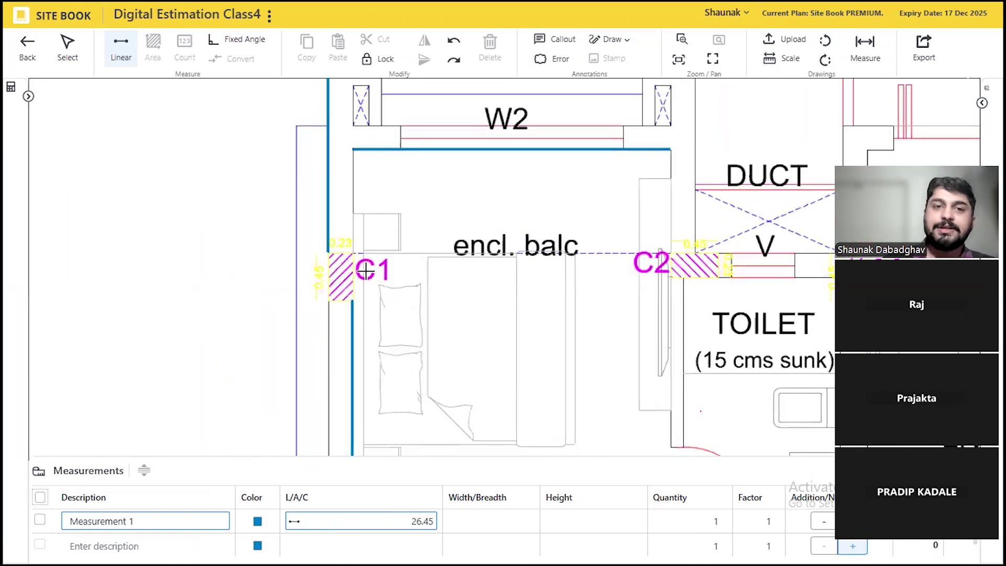
scroll(252, 246, down, 2)
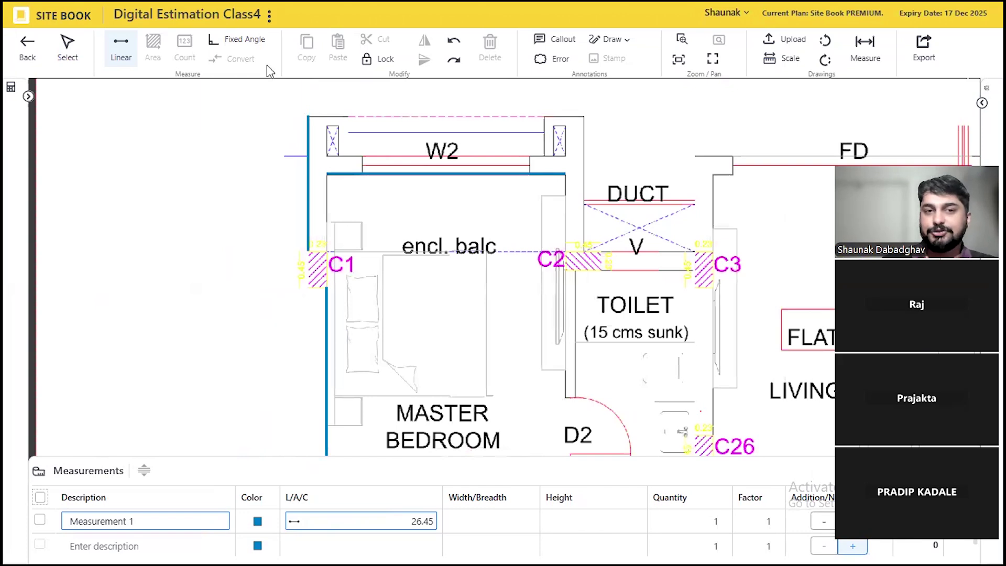
scroll(676, 144, up, 2)
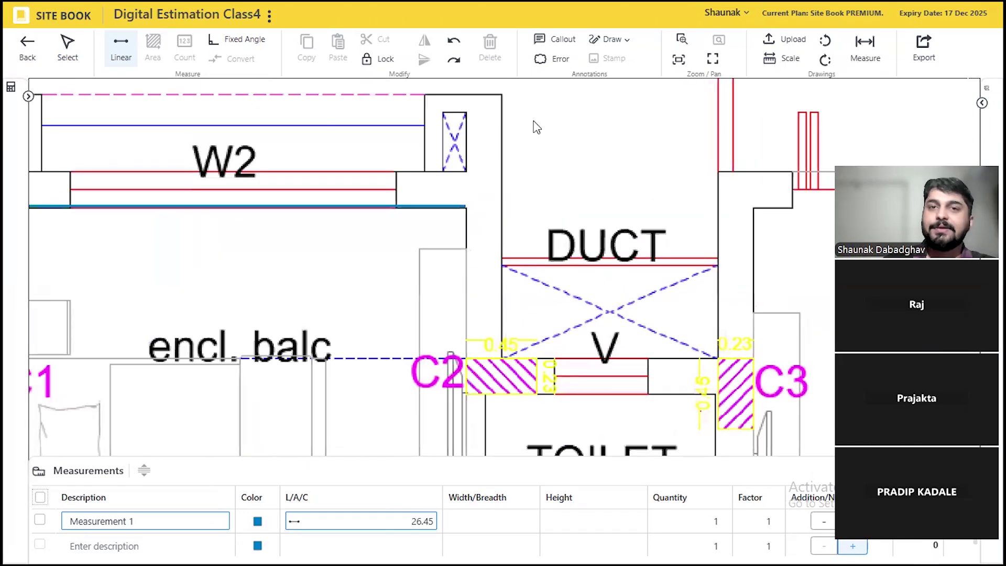
click(502, 94)
click(501, 358)
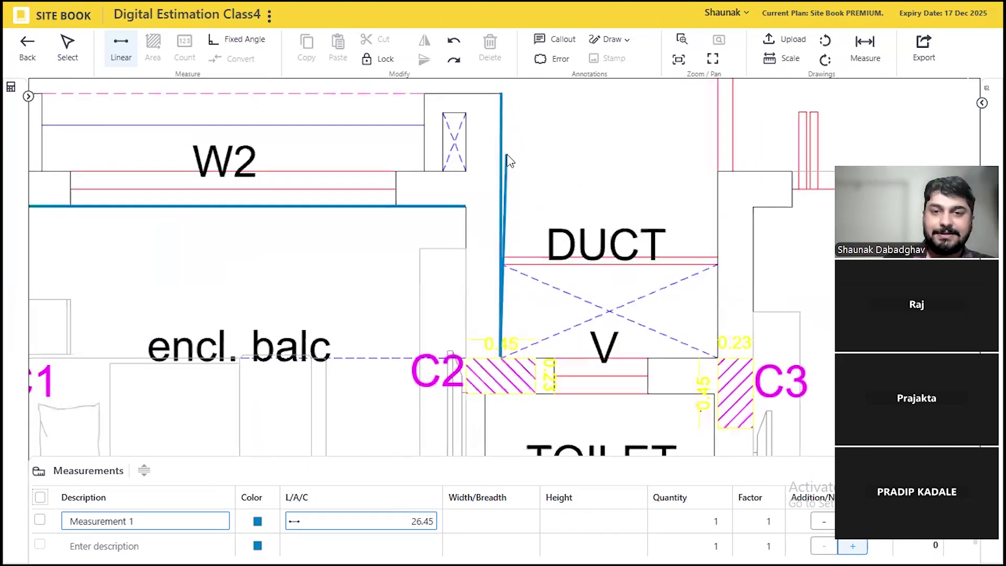
scroll(507, 160, down, 2)
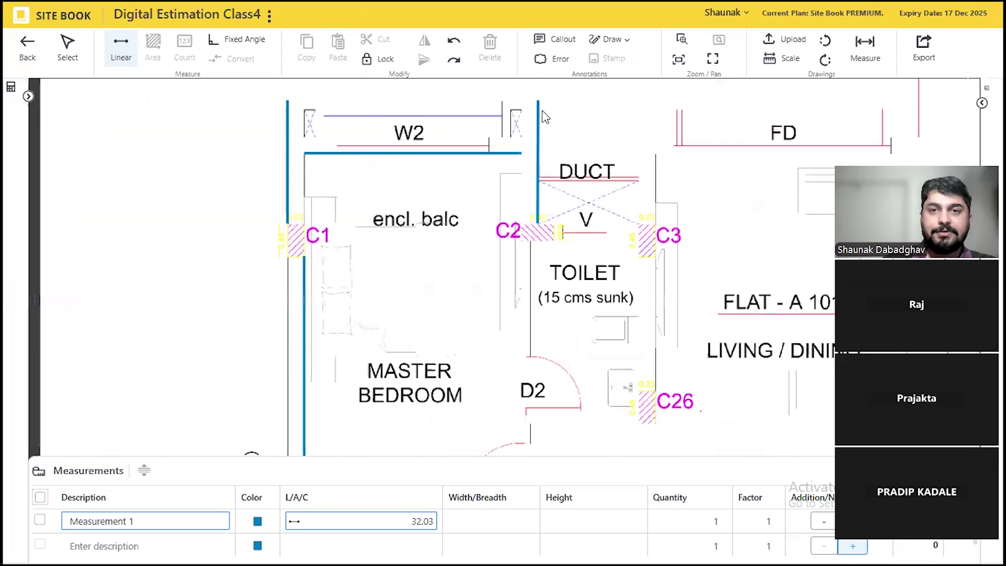
Step: Add the bedroom's outer wall, from the lower corner of column C30 down to column C46, to Measurement 1
scroll(545, 117, up, 3)
scroll(557, 112, down, 1)
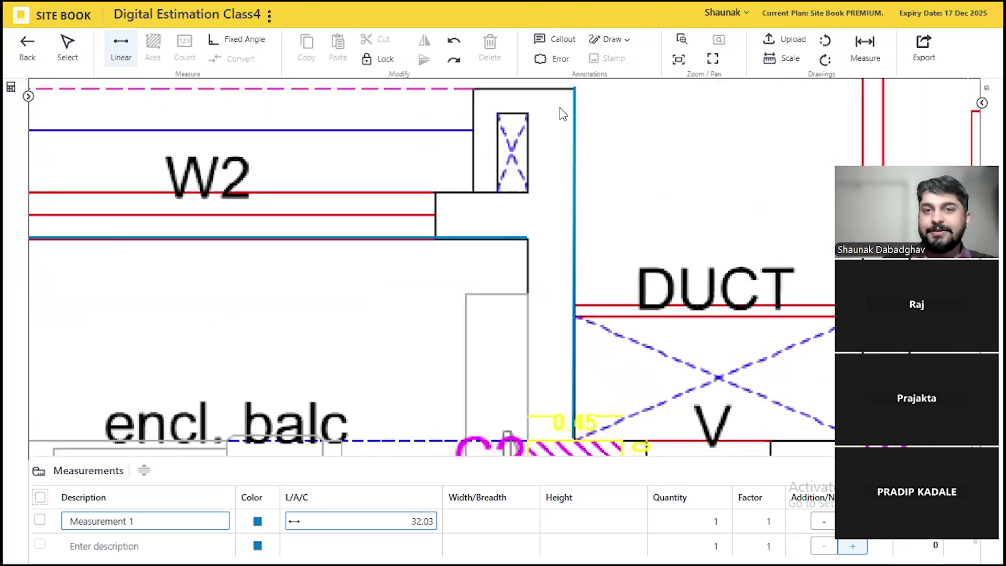
scroll(560, 106, down, 9)
scroll(552, 403, up, 4)
drag(542, 375, 525, 181)
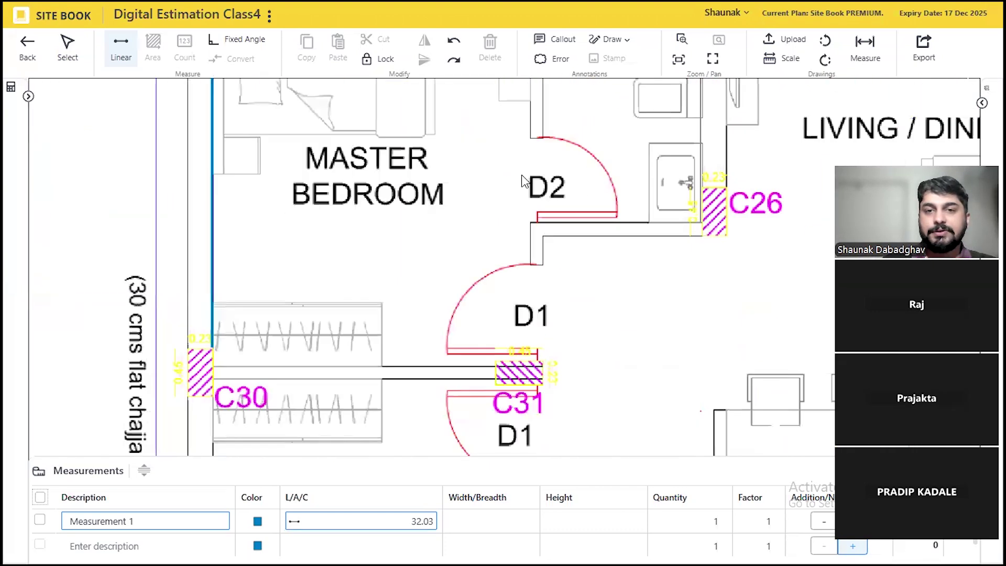
drag(366, 344, 354, 157)
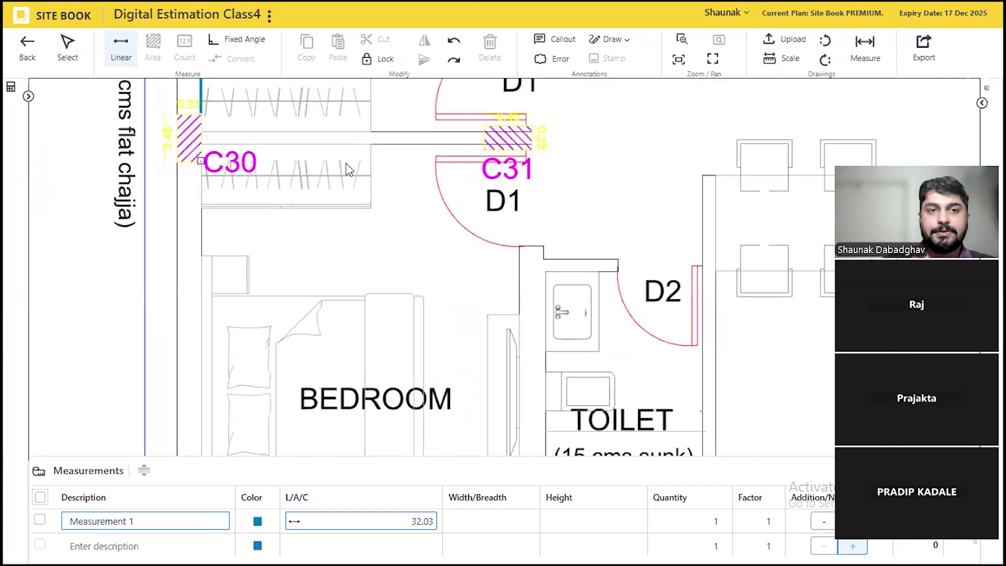
scroll(393, 150, down, 2)
scroll(283, 372, up, 4)
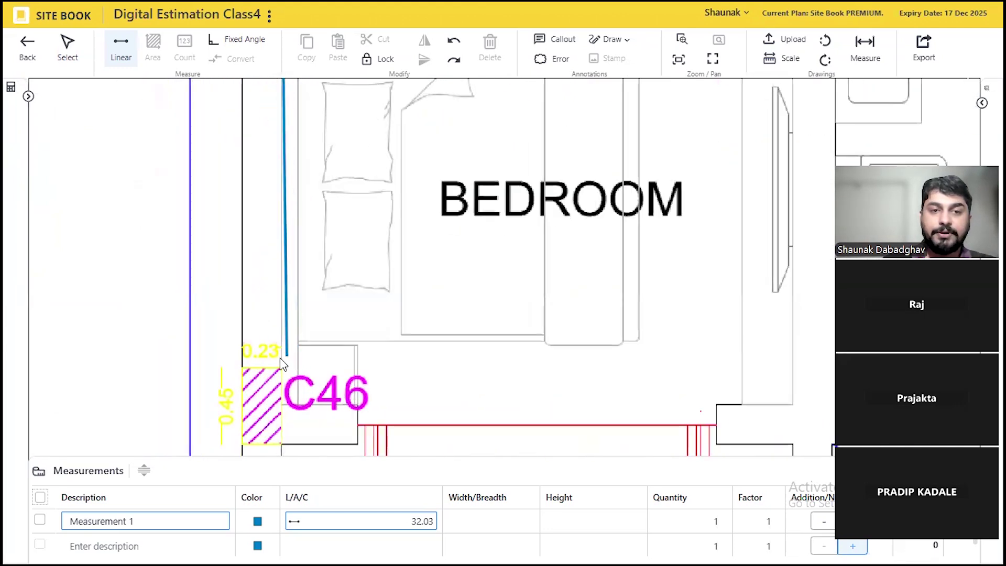
click(281, 366)
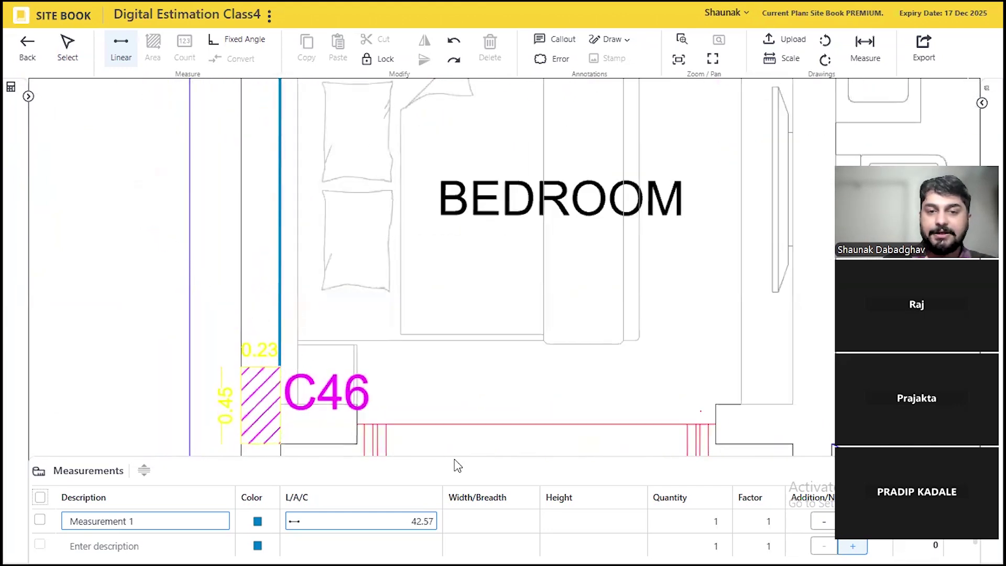
Step: Set Measurement 1's height to 8
scroll(286, 189, down, 2)
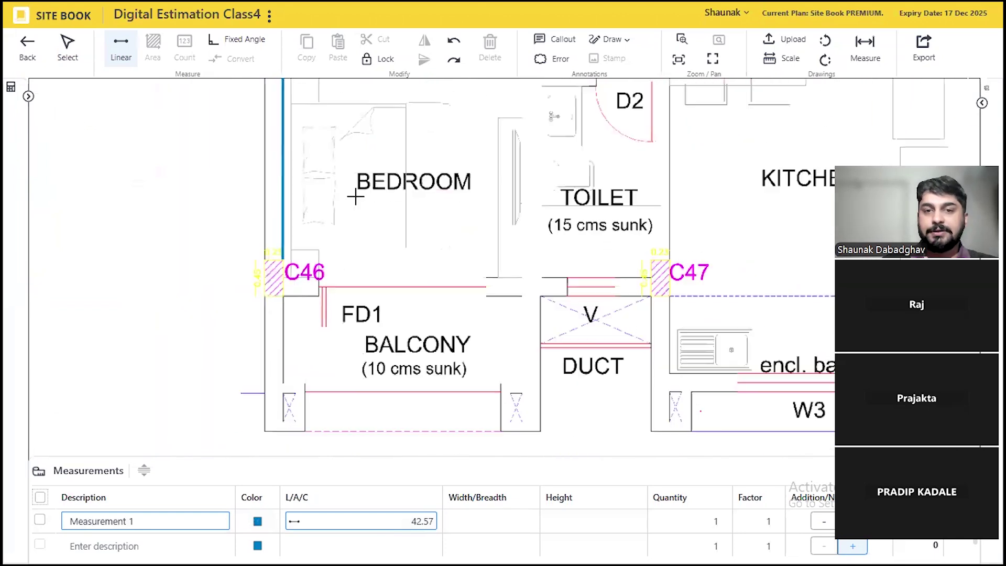
click(573, 522)
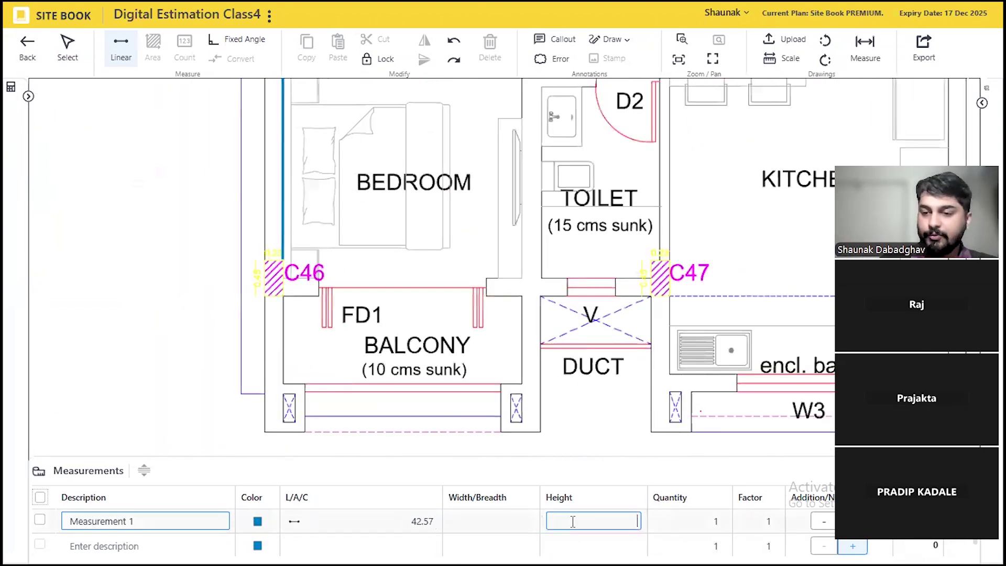
text(8)
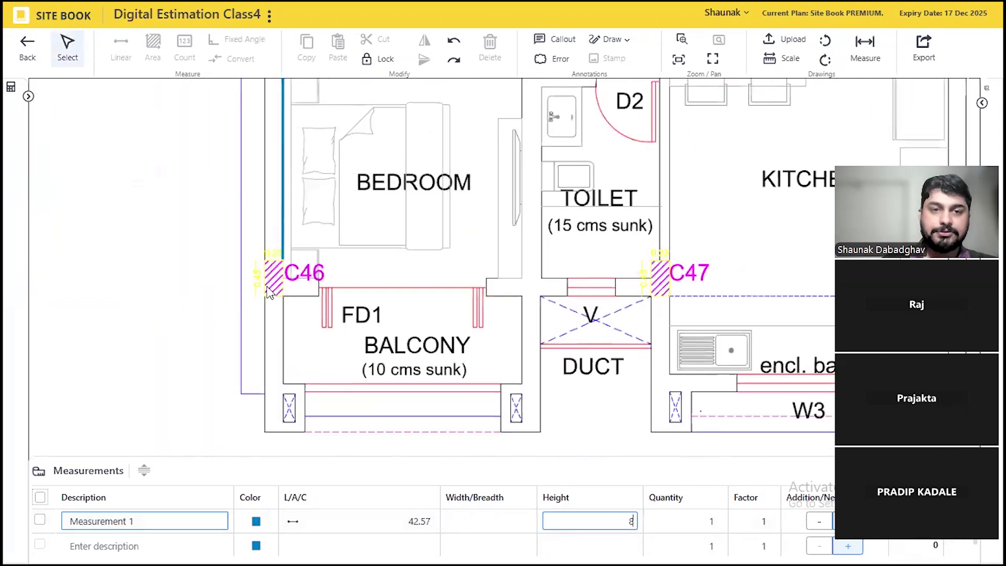
scroll(330, 241, up, 1)
scroll(330, 241, up, 1)
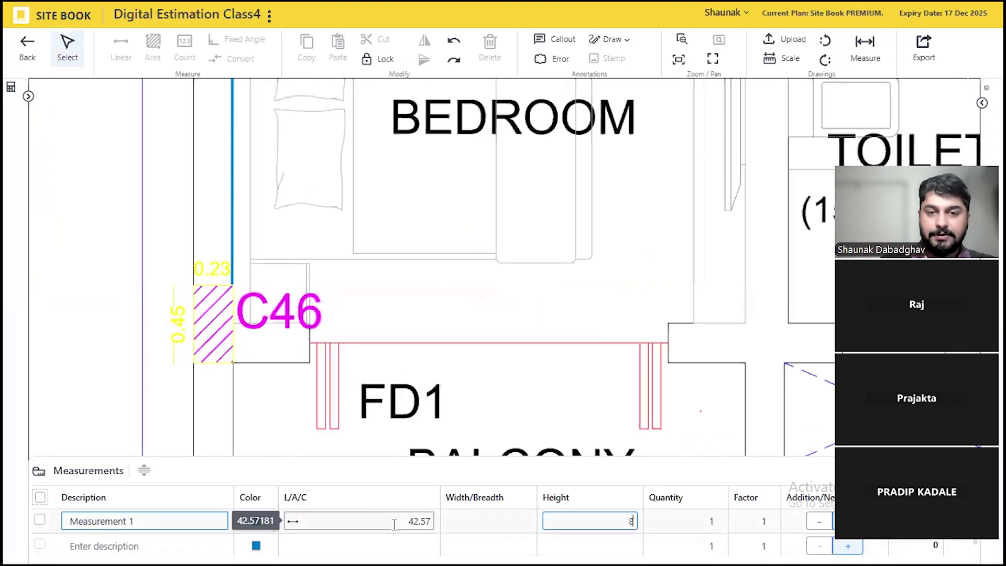
Step: Take a separate linear measurement in a new row, about 9.8 ft long, from column C46 across the bedroom above opening FD1
click(379, 546)
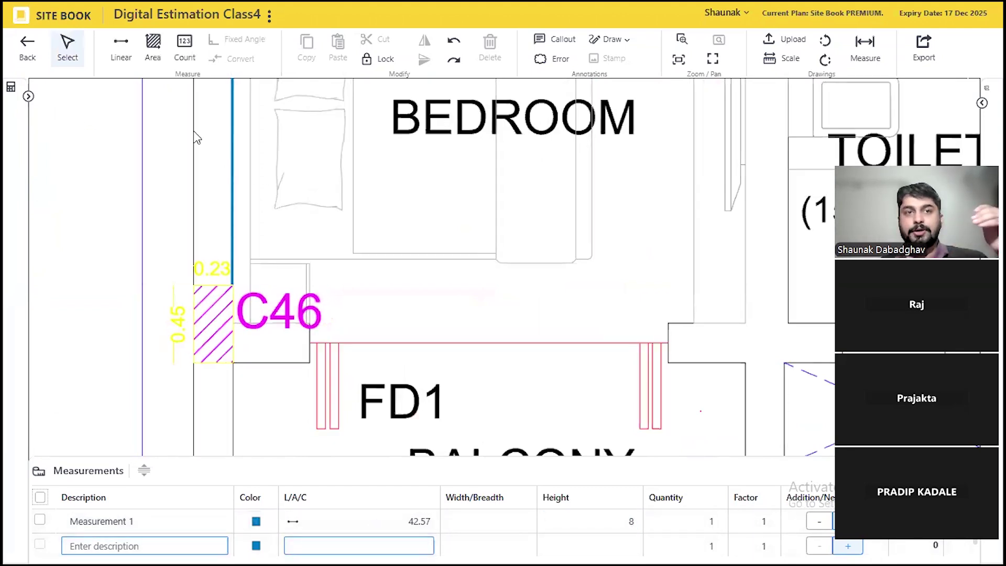
click(122, 48)
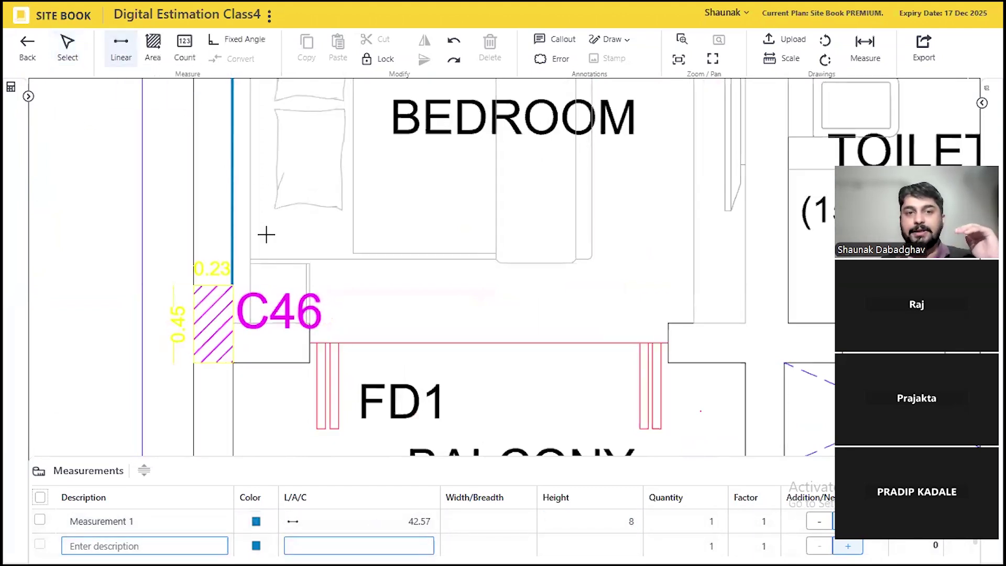
click(234, 313)
click(745, 311)
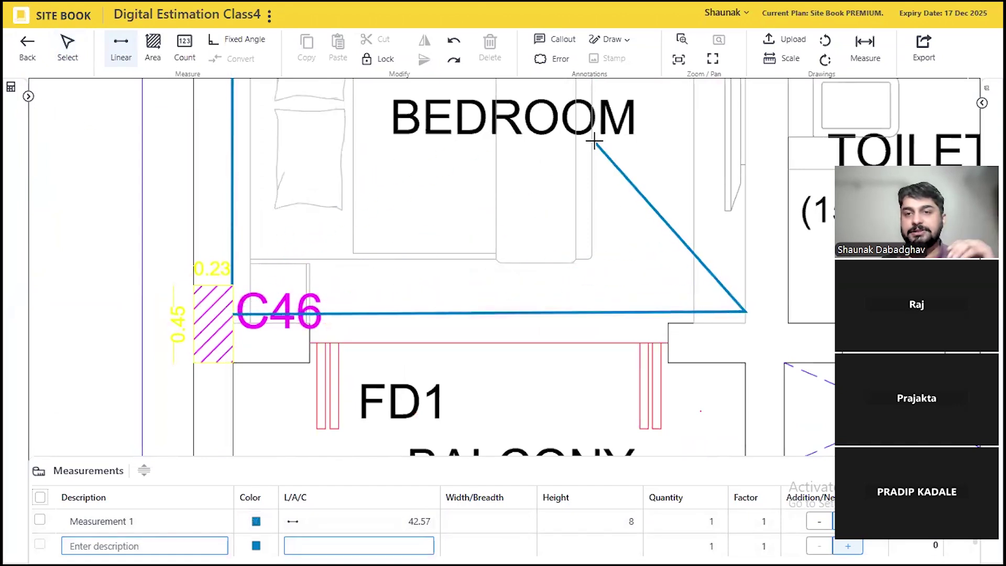
key(Escape)
click(402, 544)
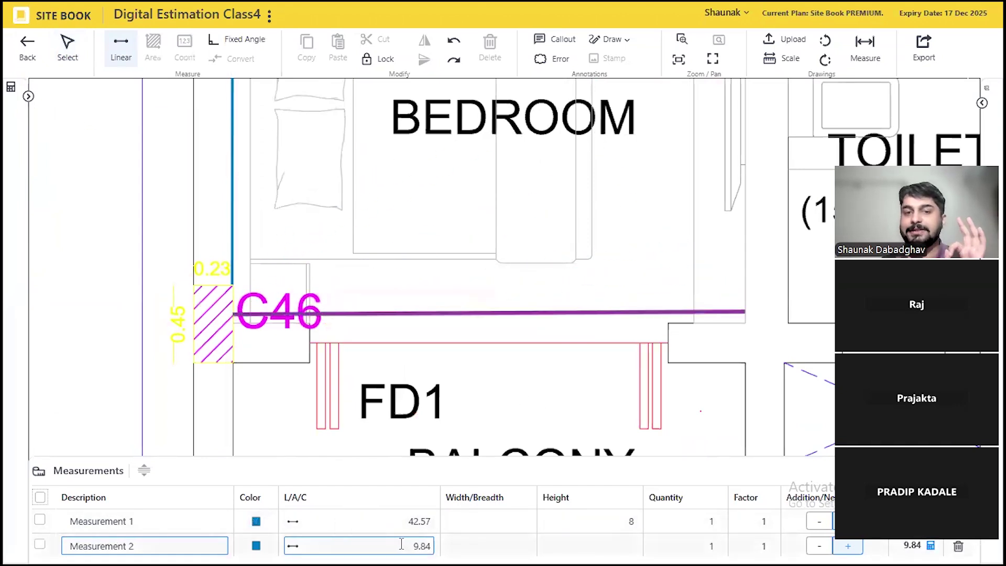
Step: Add the bedroom's wall along opening FD1, from column C46 to the opposite inner corner, to Measurement 1
click(388, 519)
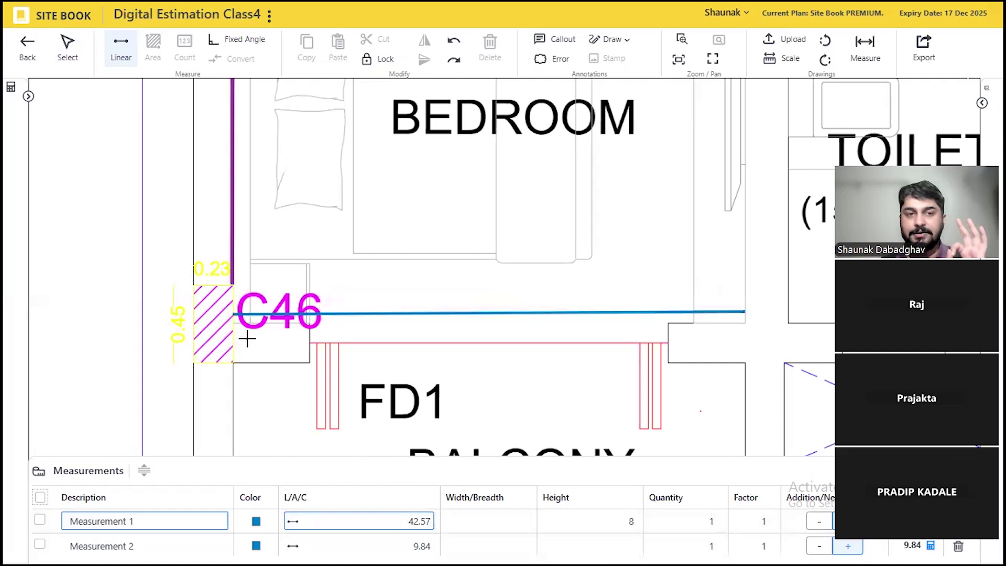
click(233, 324)
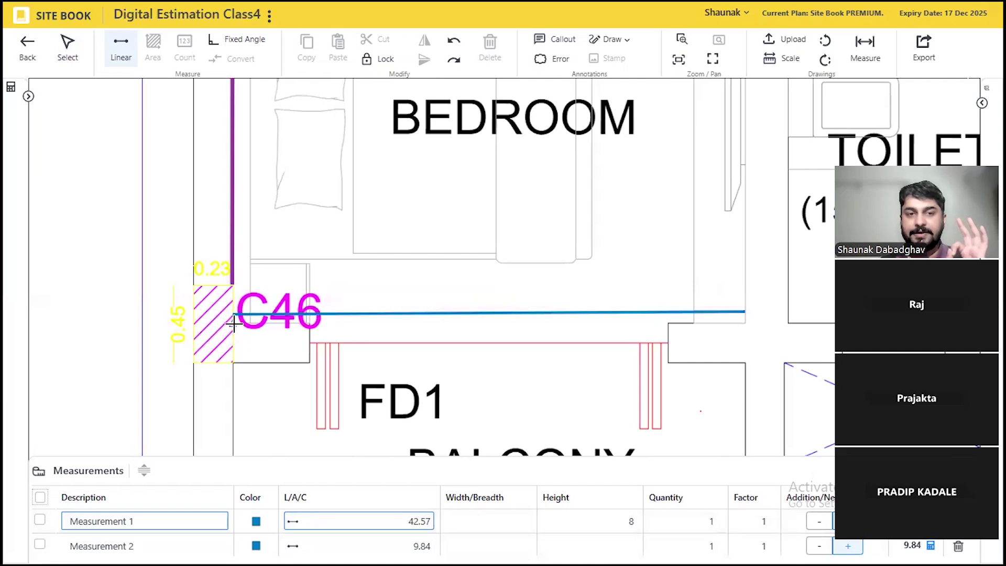
click(746, 323)
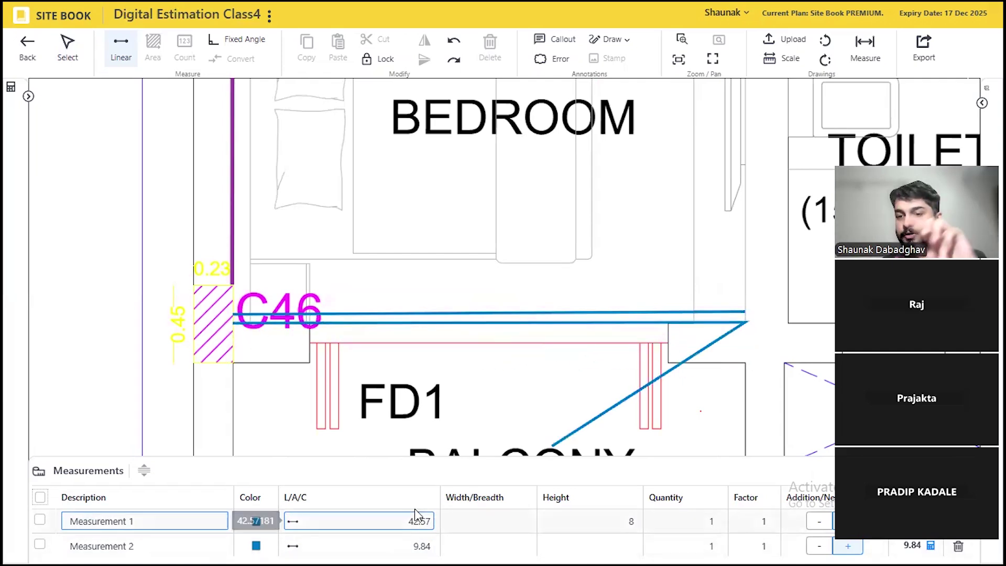
key(Escape)
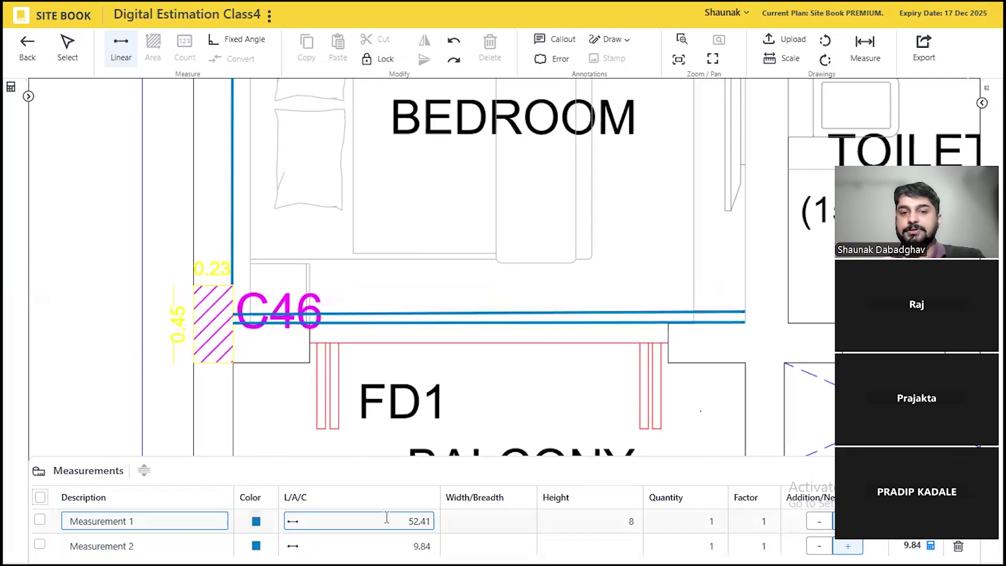
double_click(387, 519)
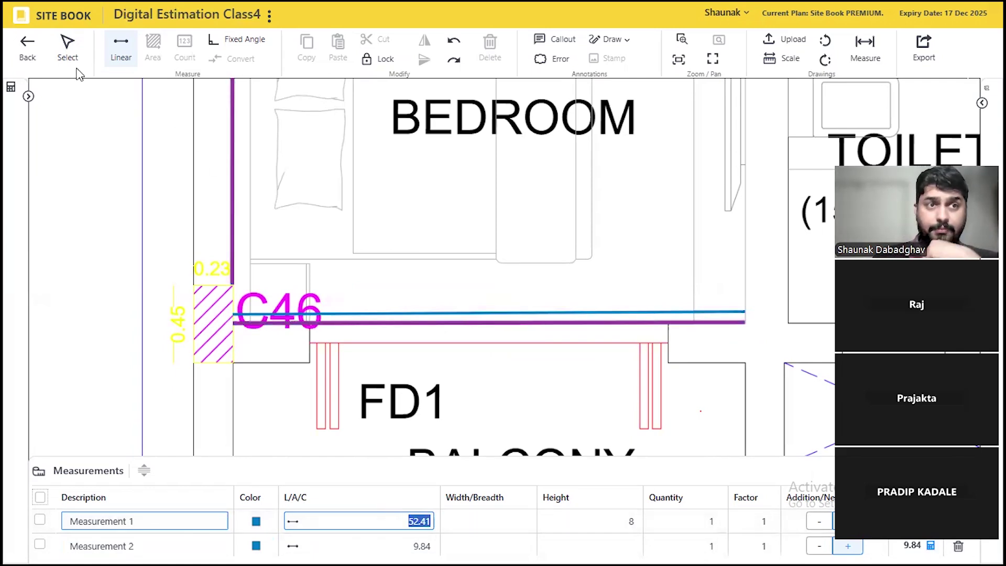
Step: Move the separate Measurement 2 line away from the wall at FD1 and delete it from the drawing
click(68, 52)
click(435, 314)
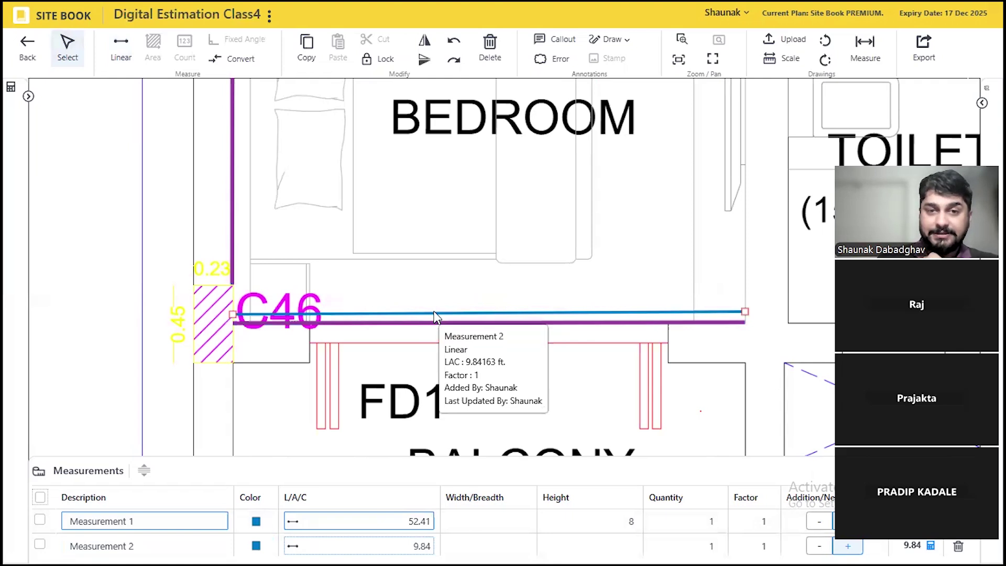
click(69, 58)
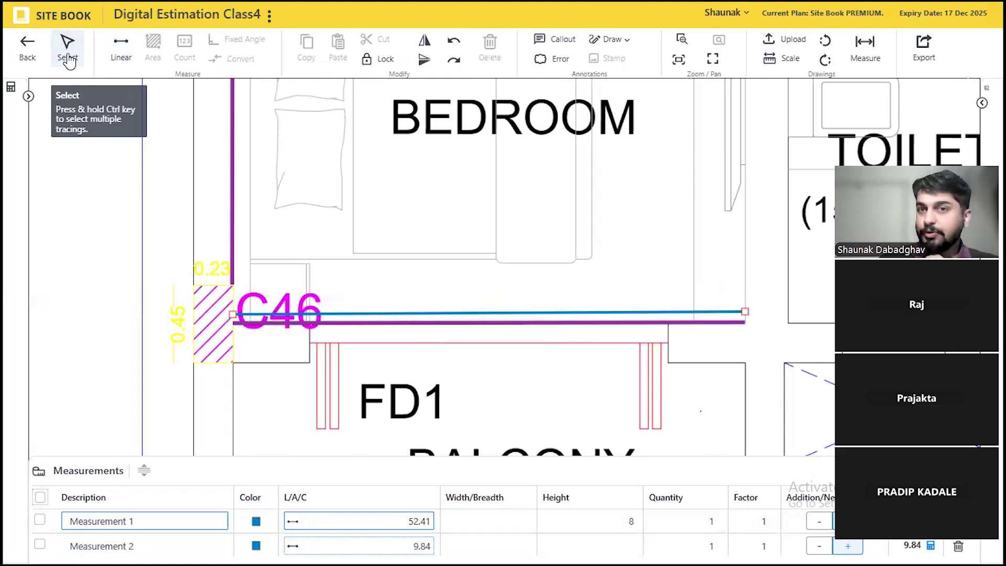
click(421, 315)
drag(421, 314, 462, 242)
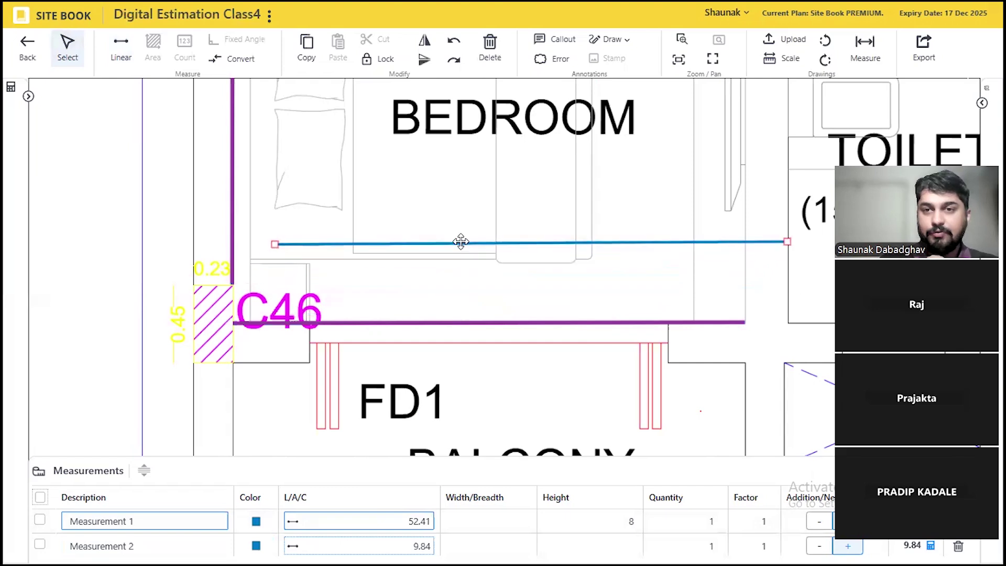
click(490, 44)
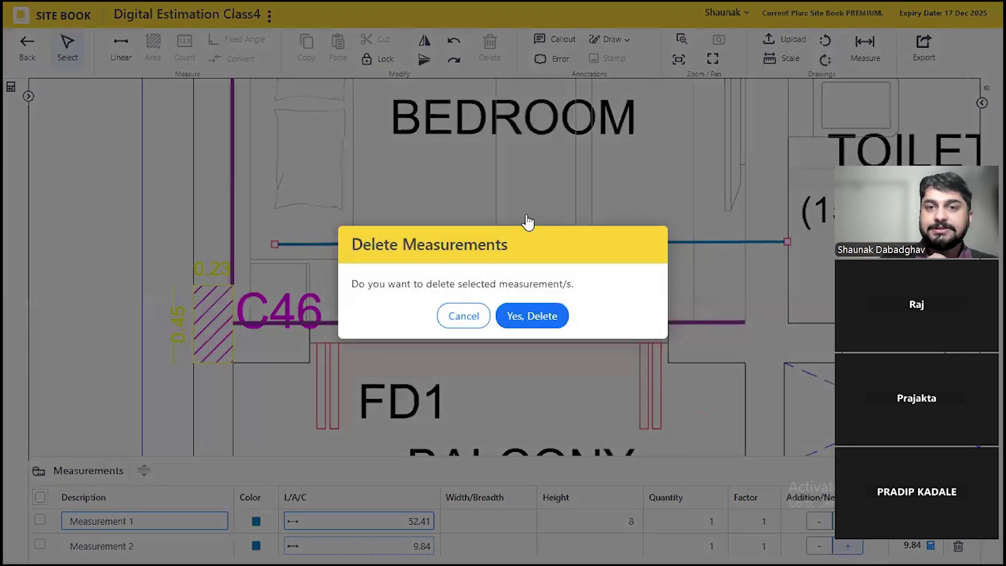
click(513, 316)
Step: Change Measurement 1's colour to black
scroll(174, 279, down, 2)
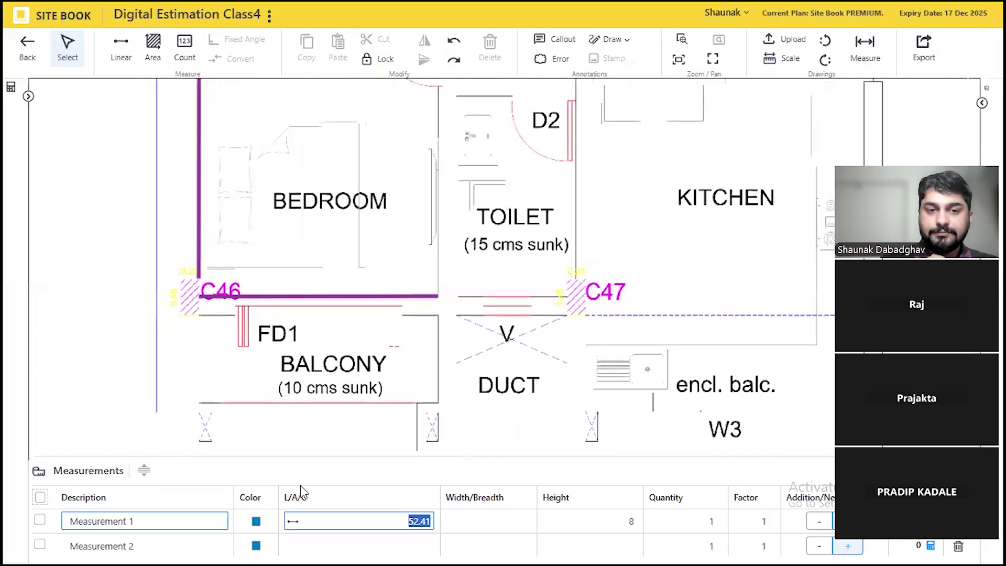
click(256, 522)
click(346, 493)
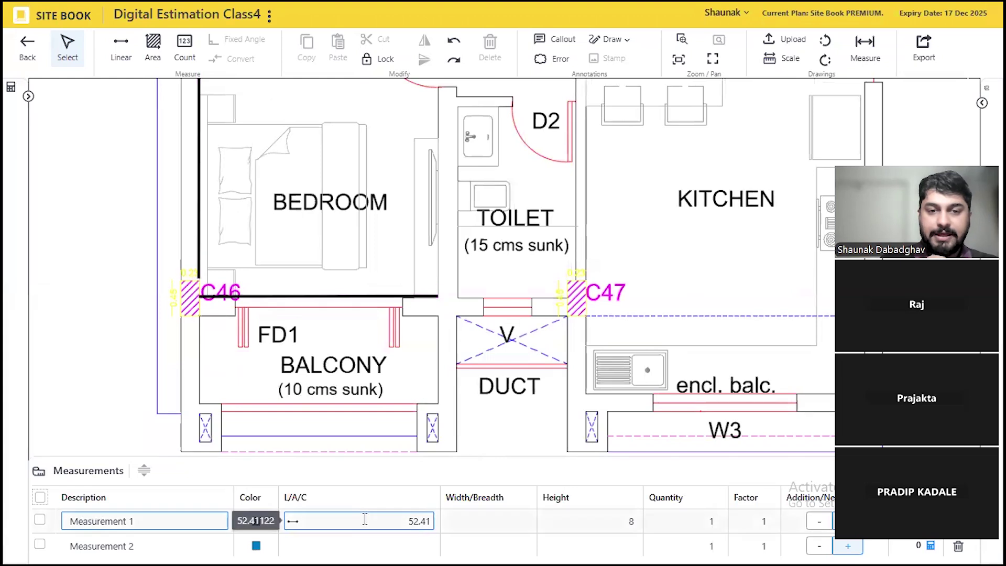
Step: Add the wall between the bedroom and the toilet, from door D1 to the bedroom's inner corner near FD1, to Measurement 1
scroll(400, 180, up, 3)
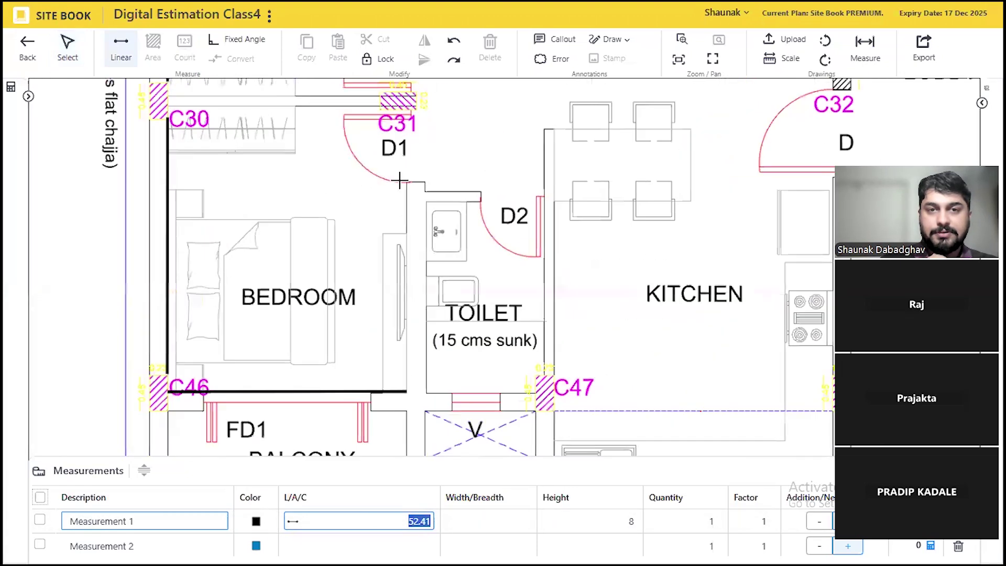
click(406, 182)
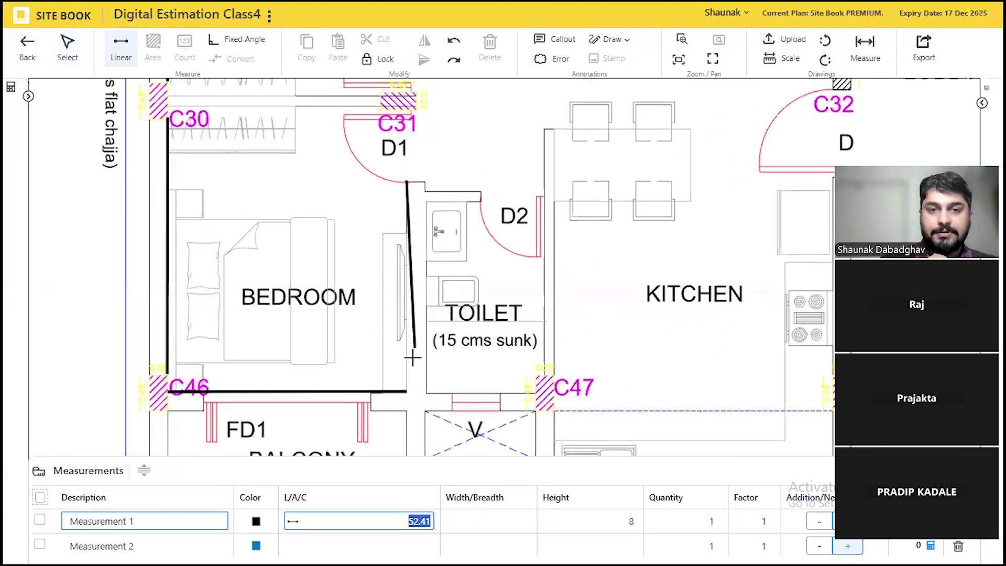
click(406, 391)
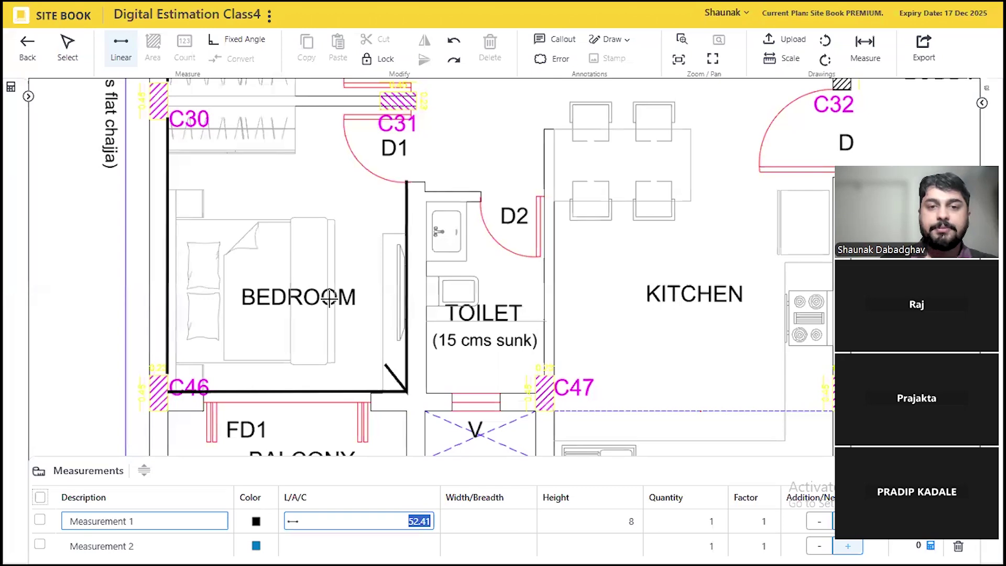
key(Escape)
Step: Measure the opening of window W2, about 6.9 ft wide, in the Measurement 2 row and set it as a deduction
scroll(262, 227, down, 2)
scroll(262, 227, down, 1)
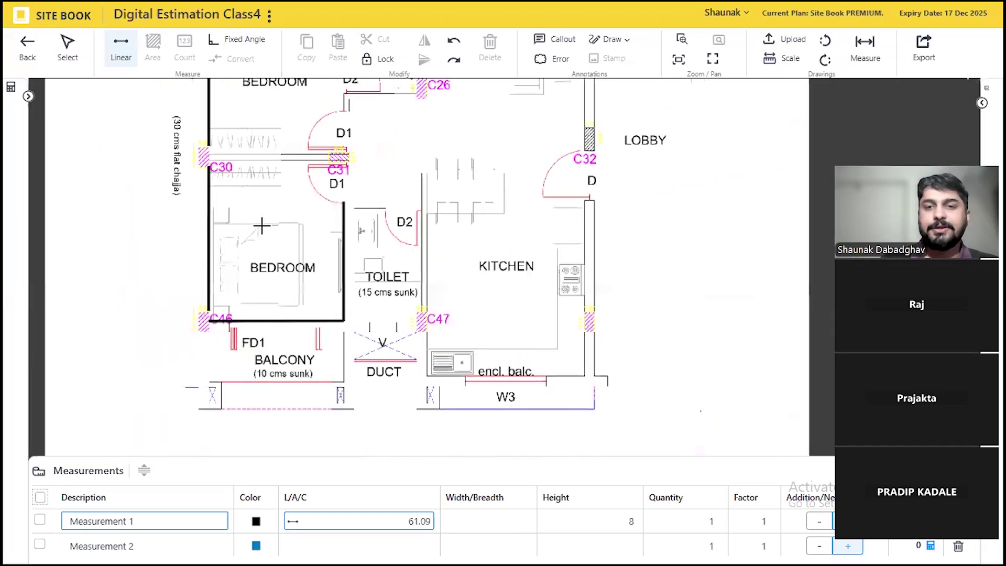
scroll(443, 341, up, 5)
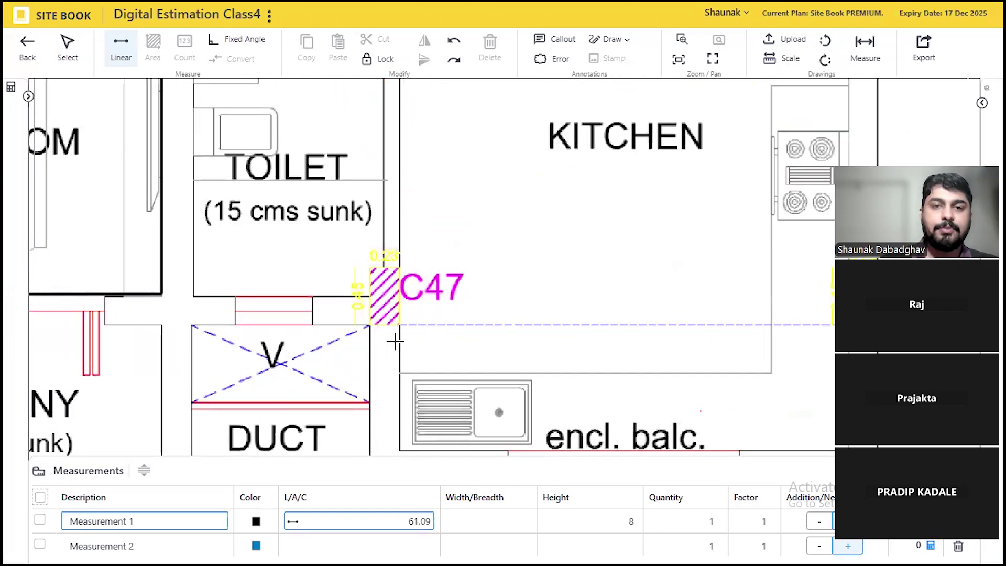
scroll(552, 219, down, 5)
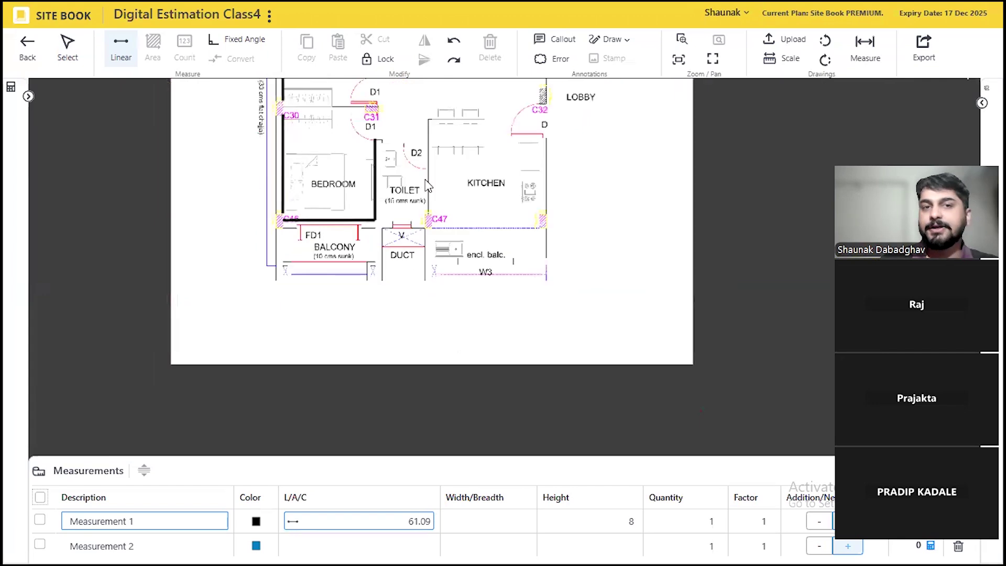
drag(522, 250, 525, 336)
scroll(366, 89, up, 5)
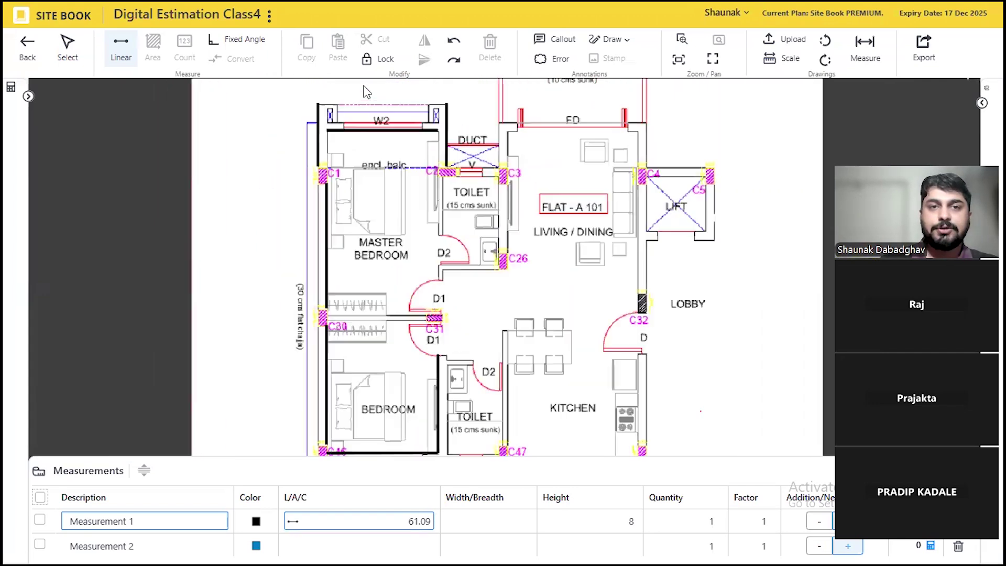
scroll(365, 92, up, 2)
click(370, 546)
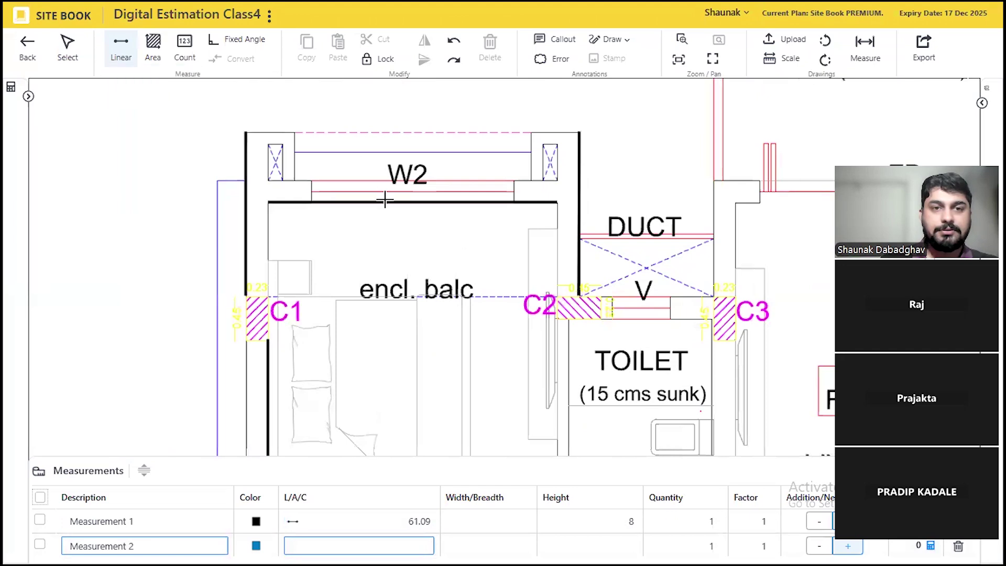
click(311, 190)
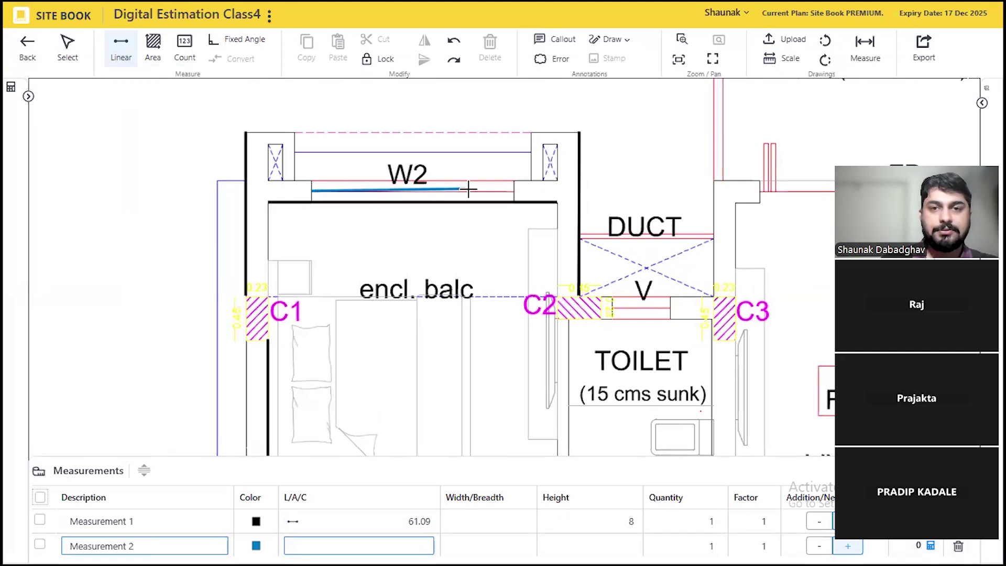
click(514, 191)
right_click(445, 259)
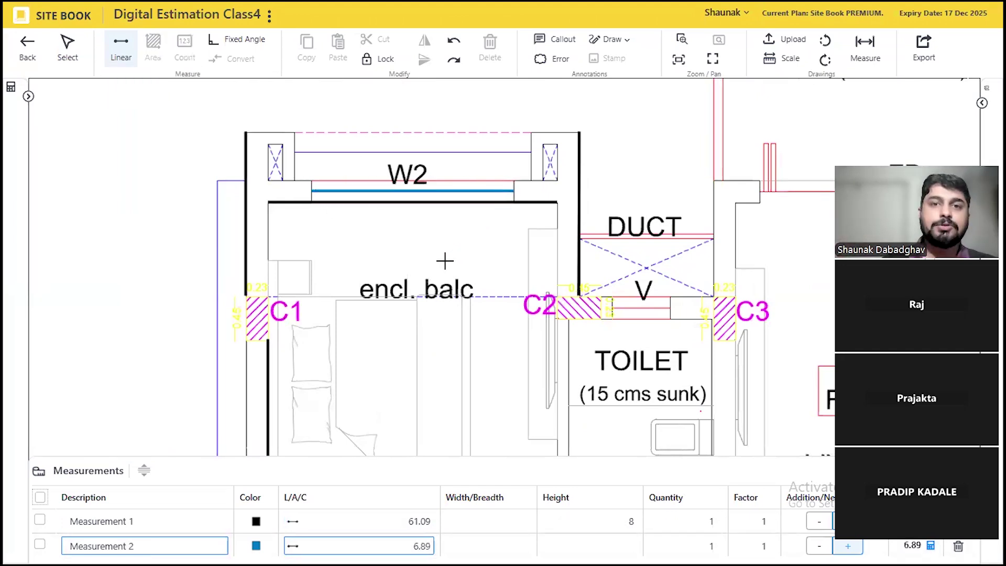
click(819, 546)
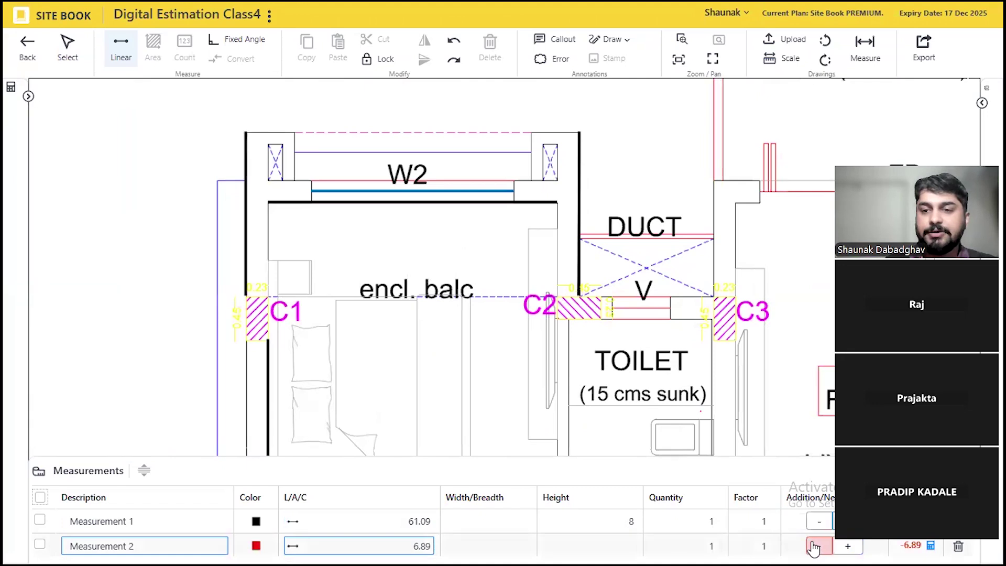
Step: Set the height of the window W2 deduction in the Measurement 2 row to 5
double_click(419, 546)
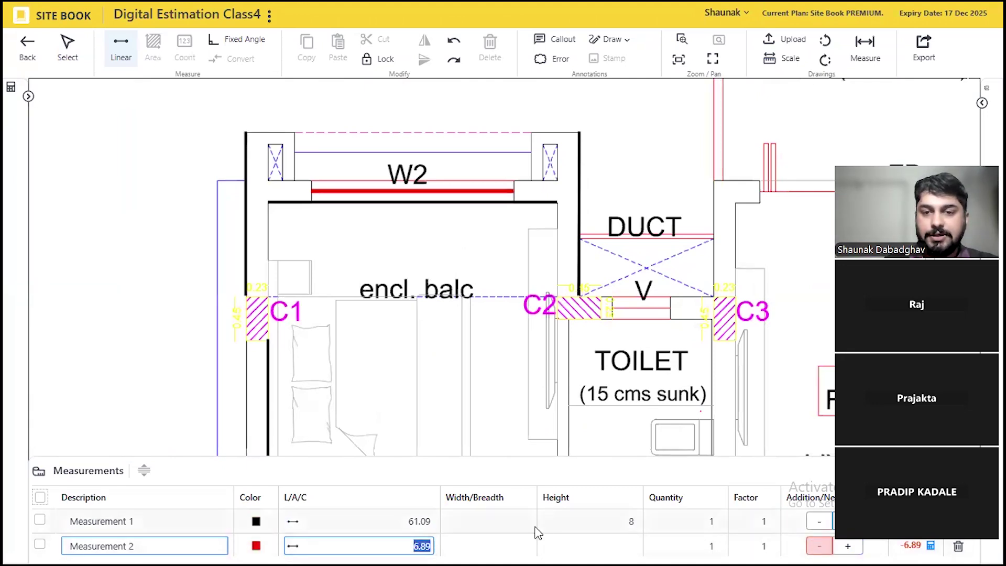
click(603, 548)
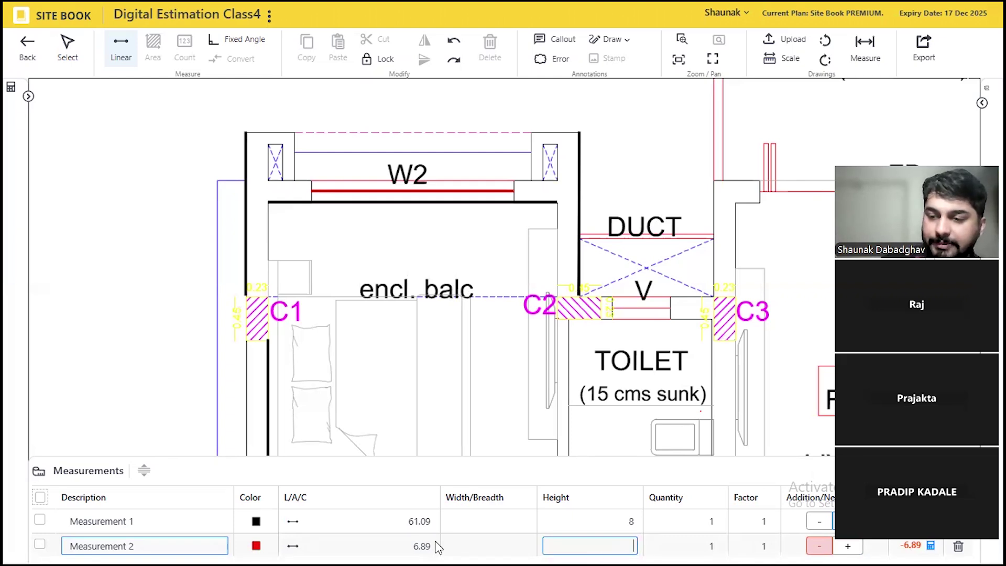
text(5)
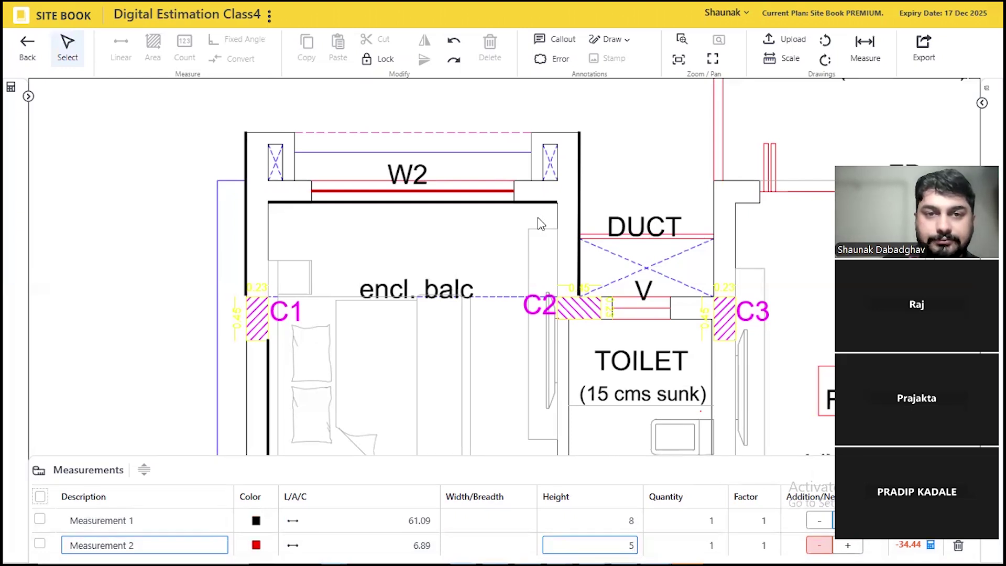
Step: Measure the FD1 opening between the bedroom and the balcony, about 6.9 ft wide, as a new linear row, Measurement 3
scroll(602, 126, down, 5)
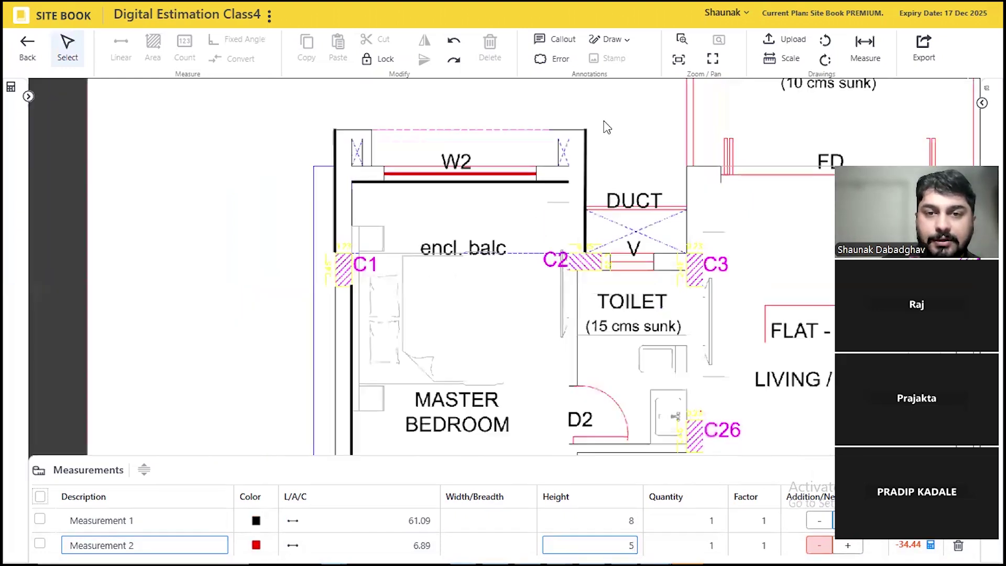
scroll(560, 443, up, 5)
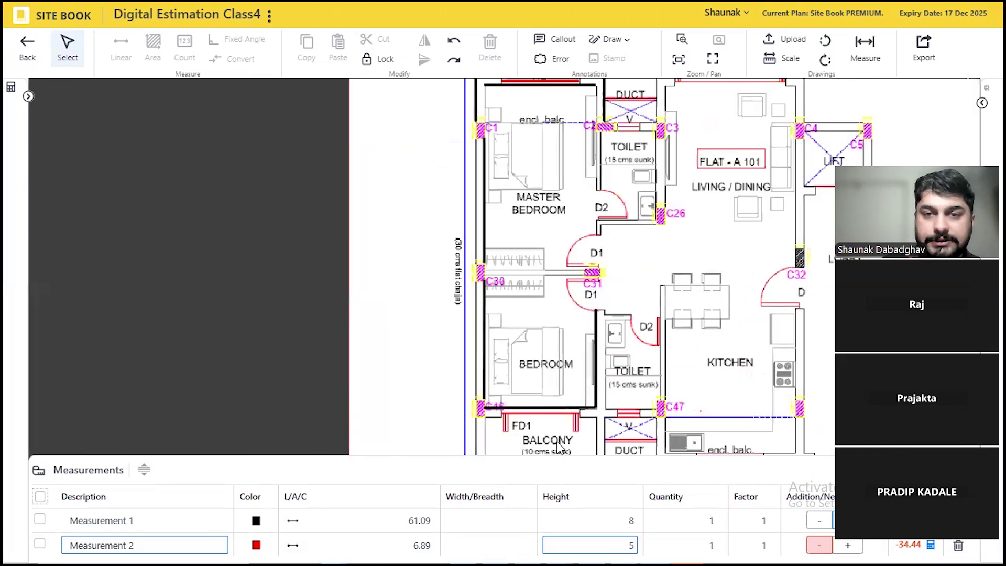
scroll(385, 533, down, 1)
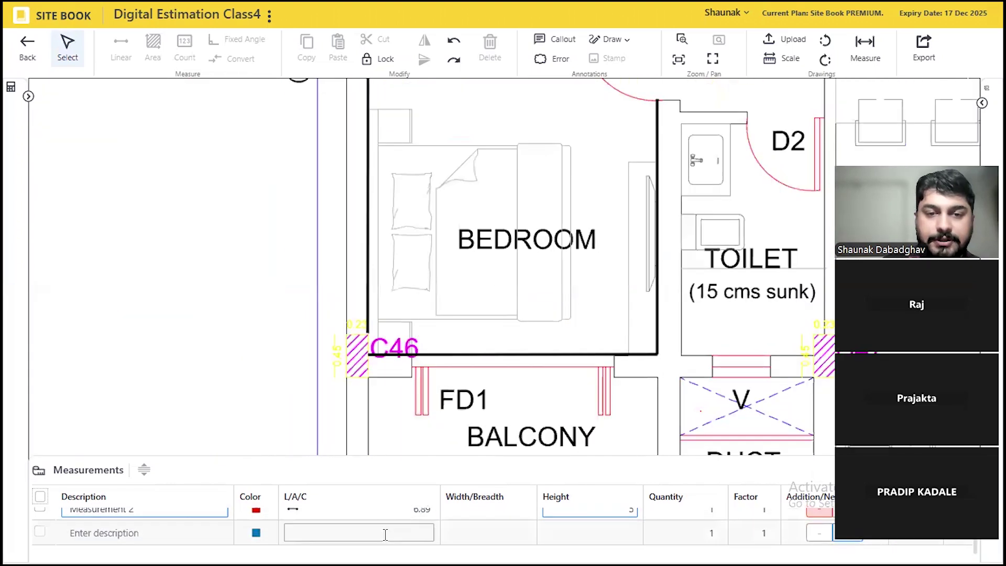
click(387, 535)
click(114, 50)
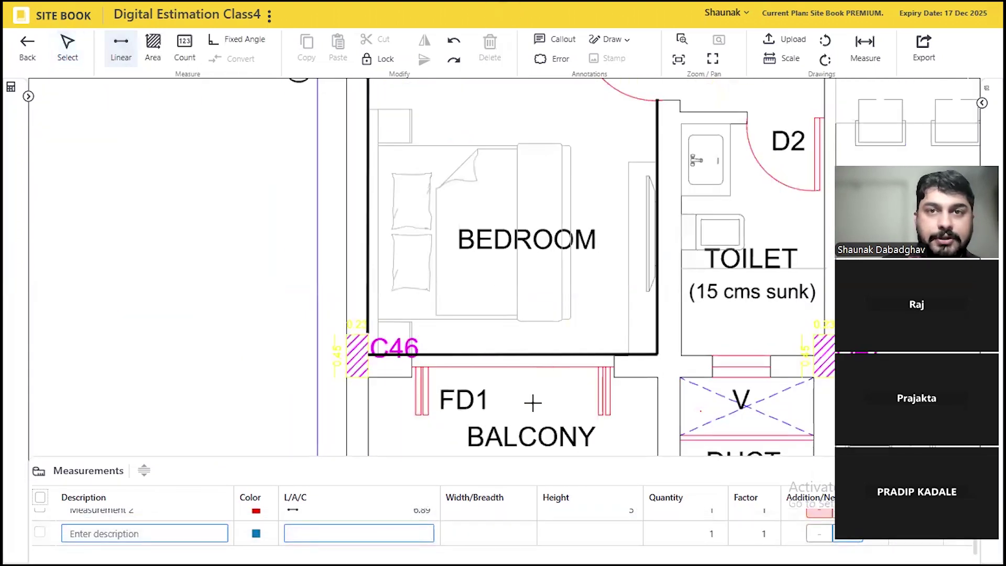
scroll(421, 369, up, 5)
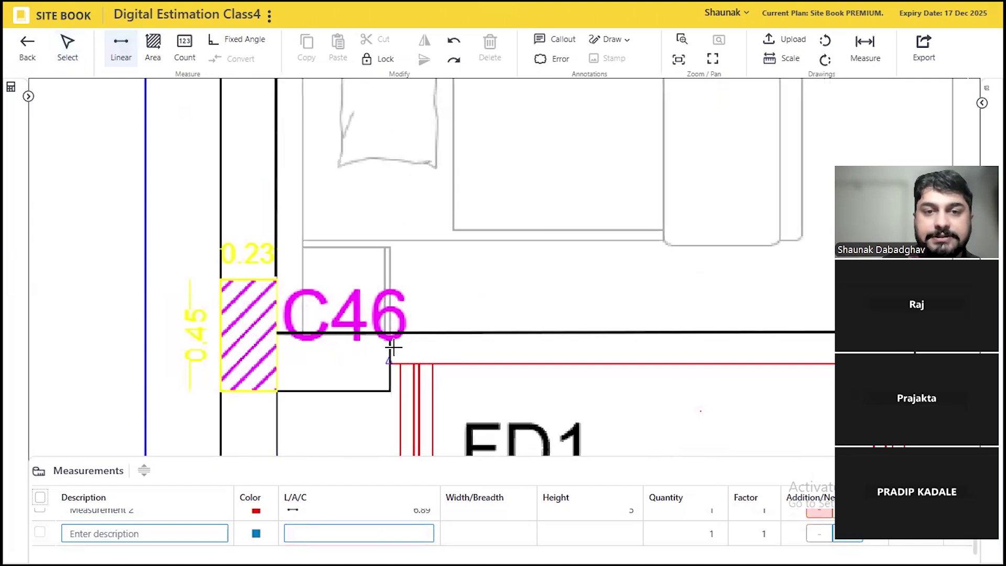
click(389, 333)
scroll(311, 230, down, 2)
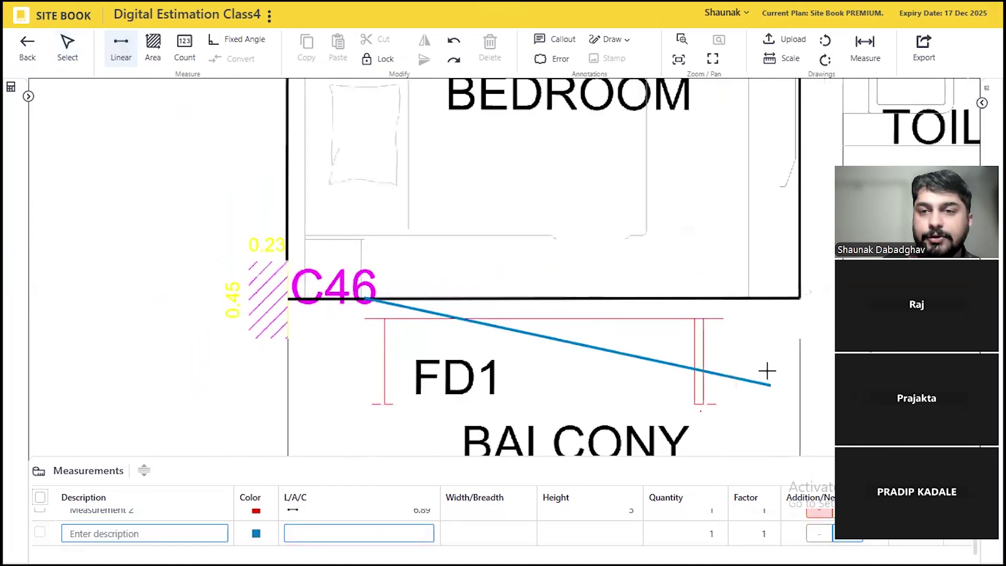
scroll(755, 367, up, 2)
scroll(726, 341, up, 2)
click(717, 247)
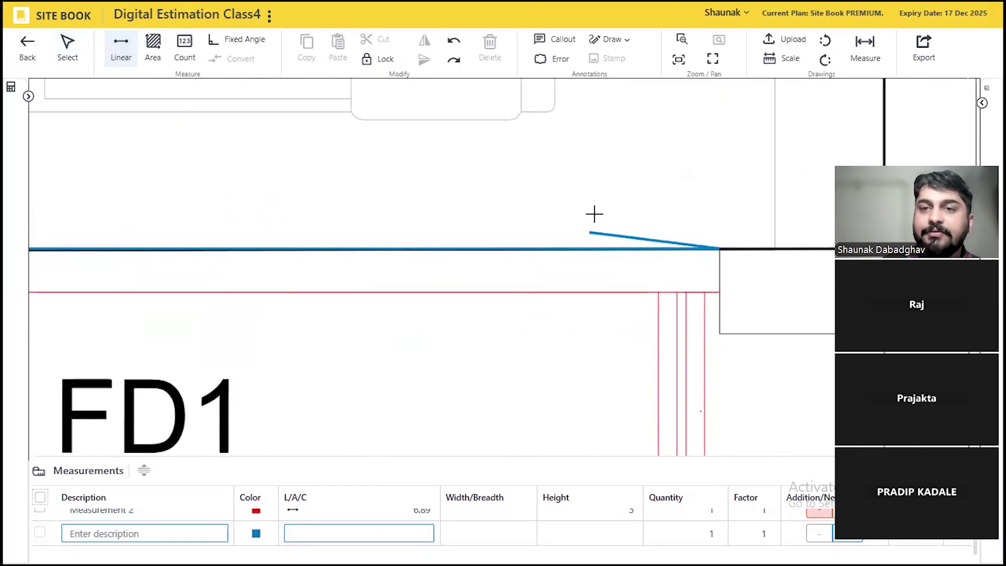
key(Return)
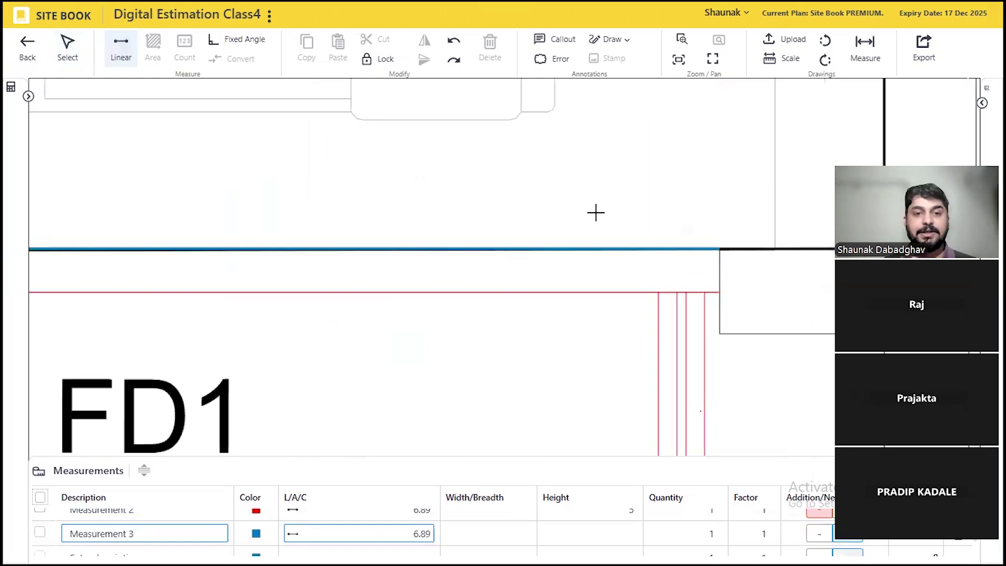
Step: Set the FD1 opening in the Measurement 3 row as a deduction with a height of 7
scroll(754, 409, down, 6)
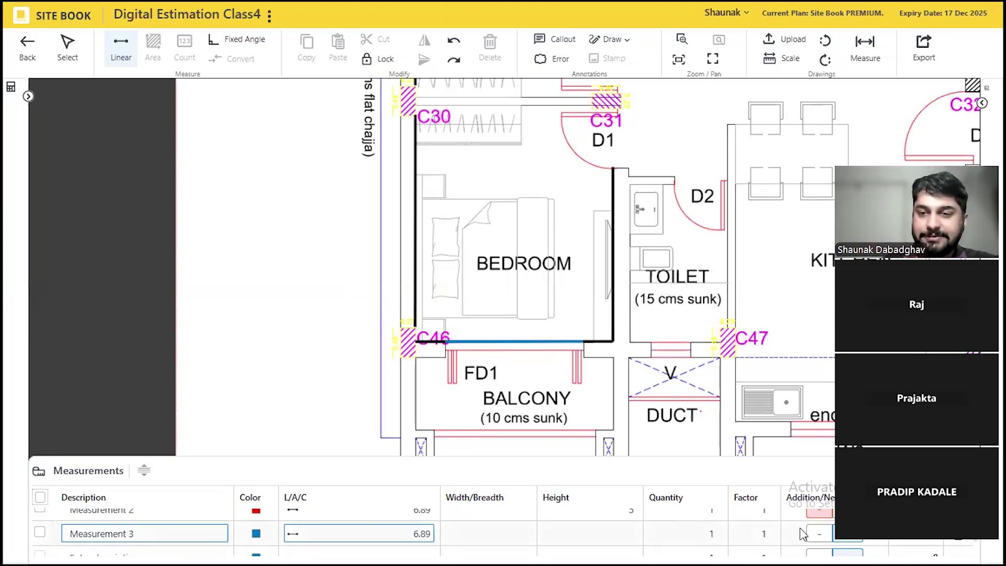
click(819, 534)
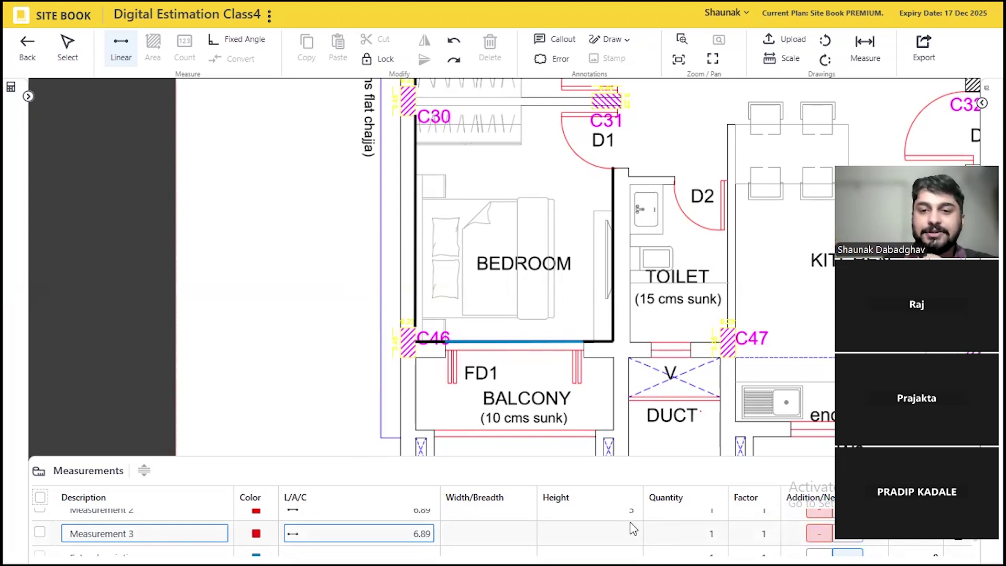
click(604, 533)
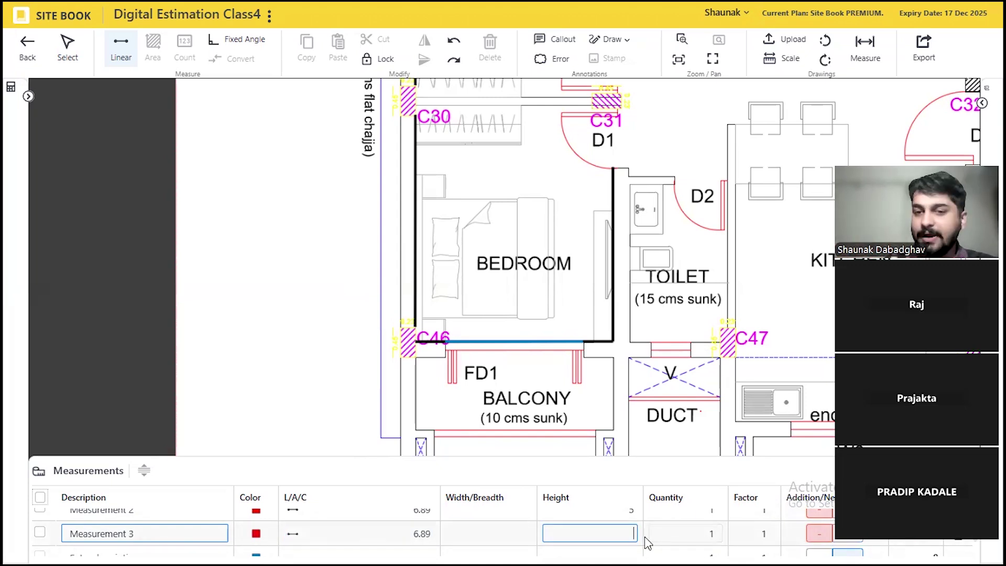
text(7)
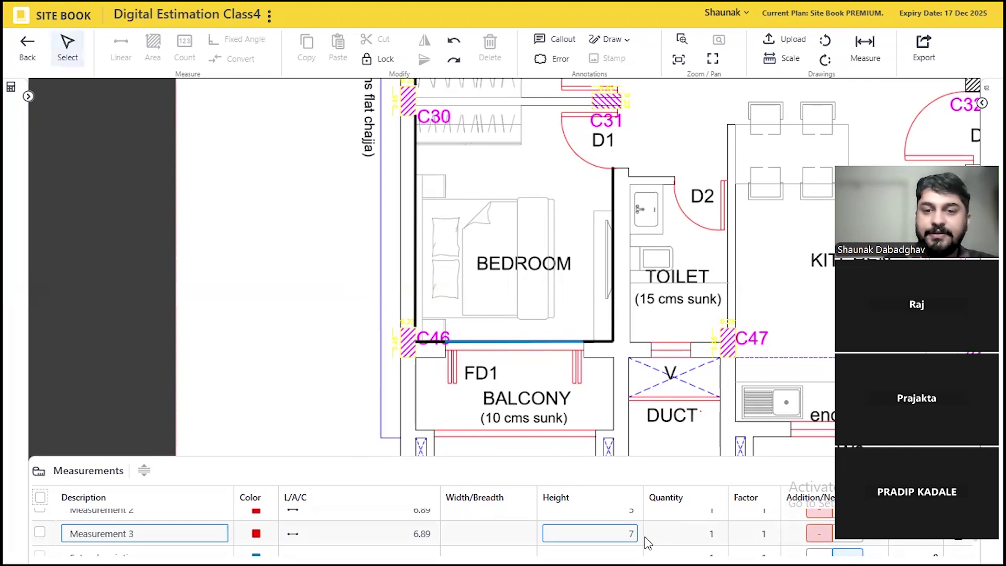
Step: Add the wall between the master bedroom and the bedroom, from column C30 to column C31, to Measurement 1
click(396, 540)
scroll(315, 387, down, 3)
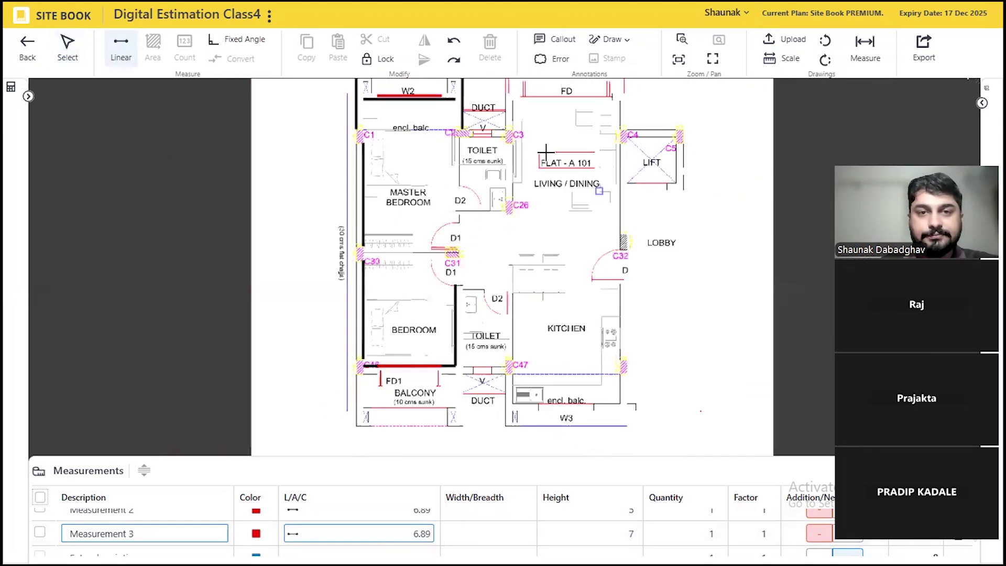
scroll(529, 229, up, 1)
scroll(401, 325, up, 5)
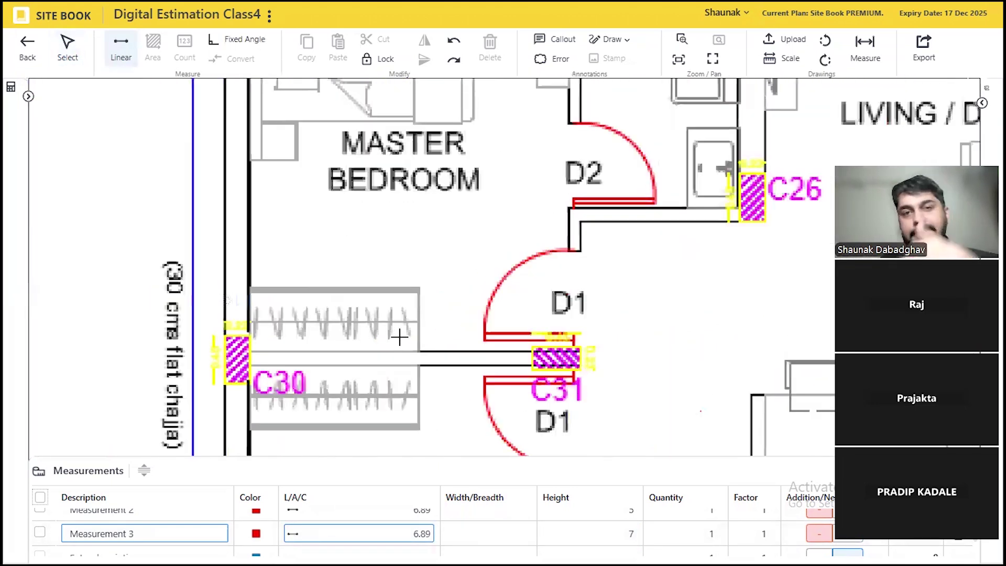
scroll(391, 514, up, 1)
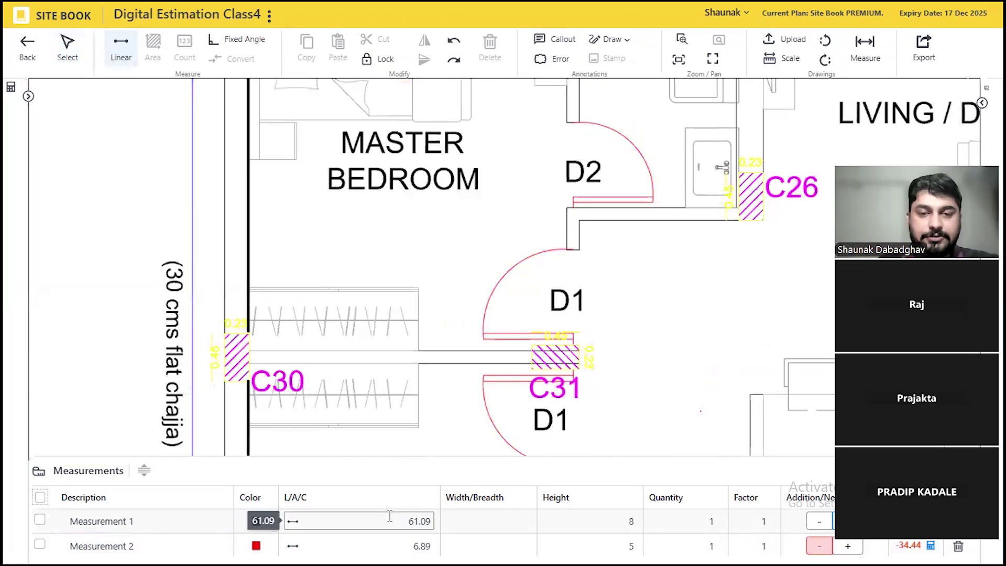
click(389, 519)
click(248, 361)
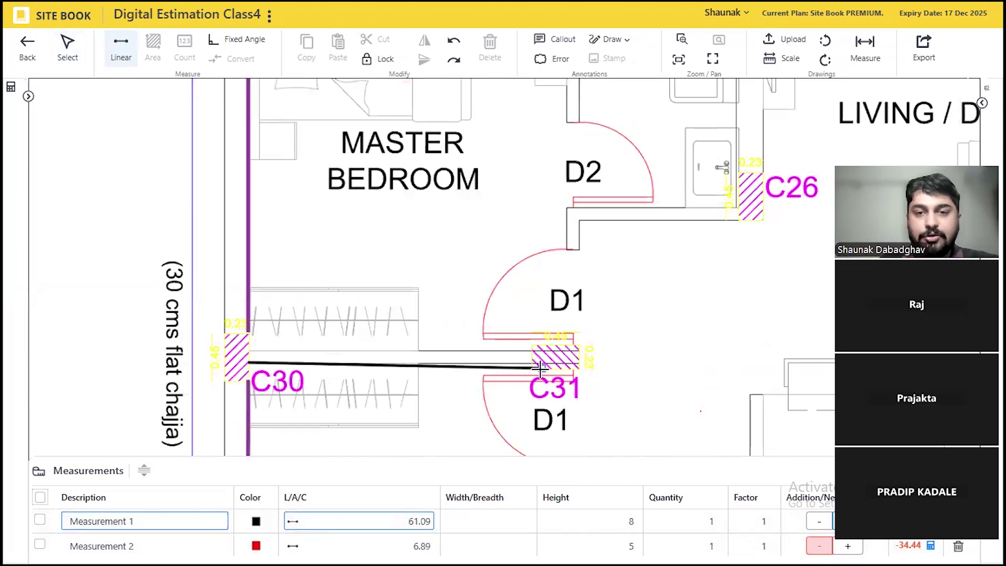
click(532, 361)
Step: Add the short wall beside the master bedroom's door D1 and the toilet wall from door D2 to column C26 to Measurement 1
scroll(345, 265, down, 1)
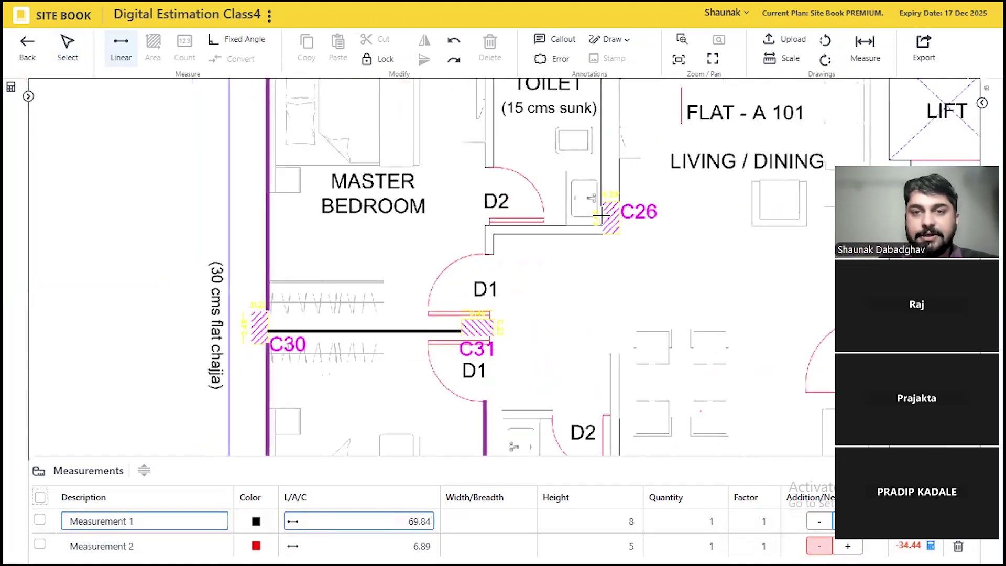
scroll(346, 261, up, 3)
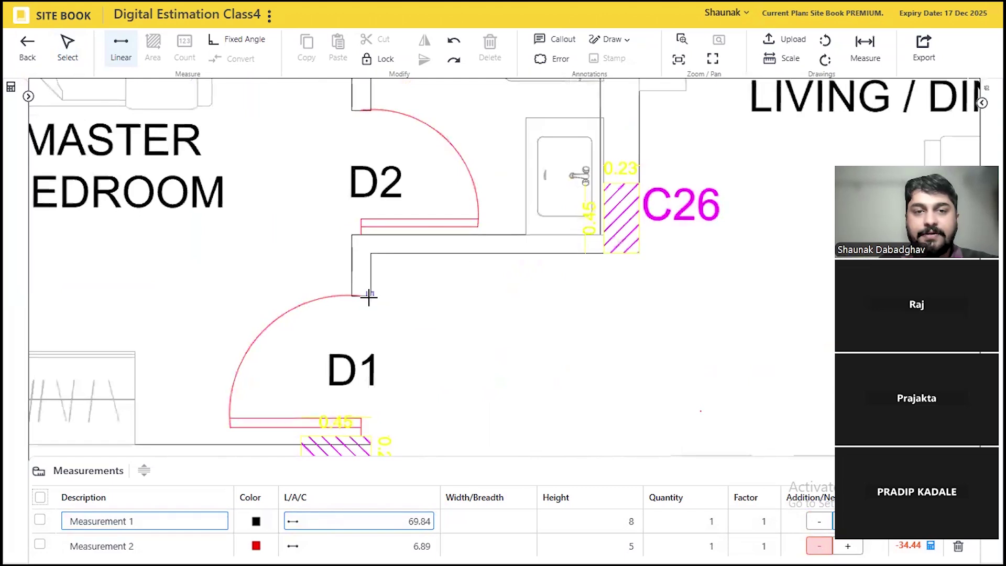
click(370, 254)
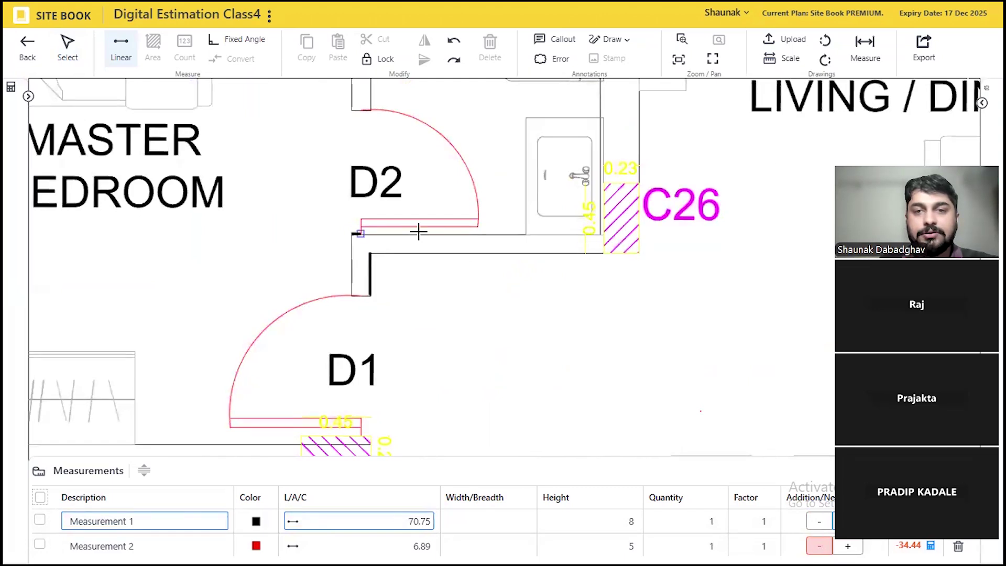
click(603, 235)
Step: Add the wall between the toilet and the living room, from column C26 to column C3, to Measurement 1
scroll(528, 423, down, 1)
scroll(619, 267, up, 1)
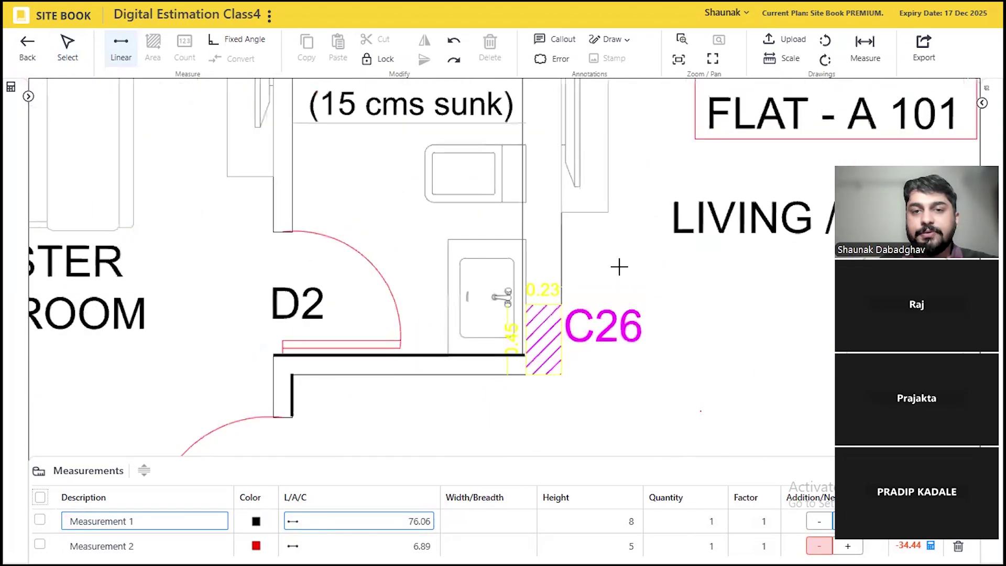
scroll(556, 263, down, 1)
scroll(548, 217, up, 2)
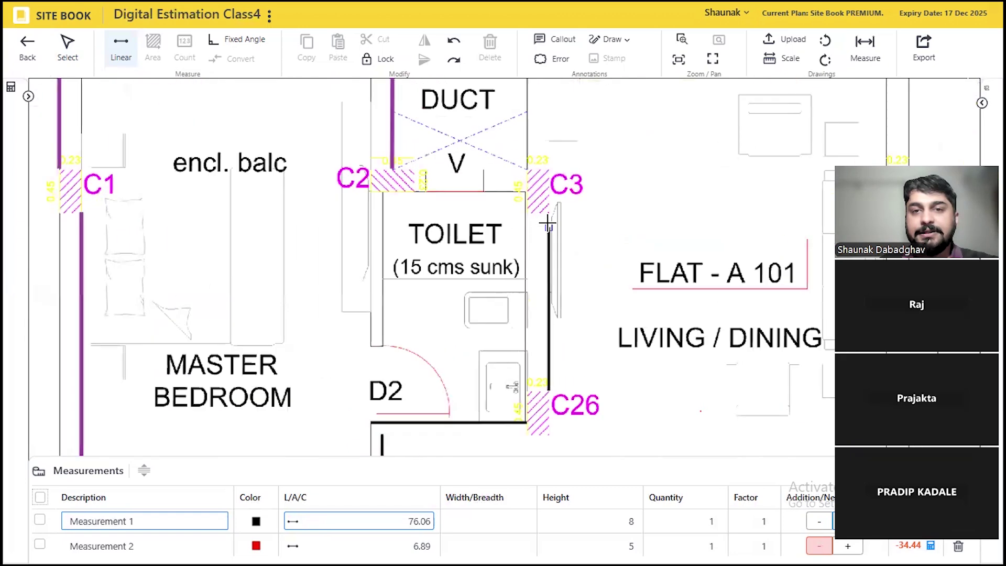
click(549, 214)
Step: Add the wall along the duct, from column C3 to the outer corner beside FD, to Measurement 1
scroll(611, 218, down, 1)
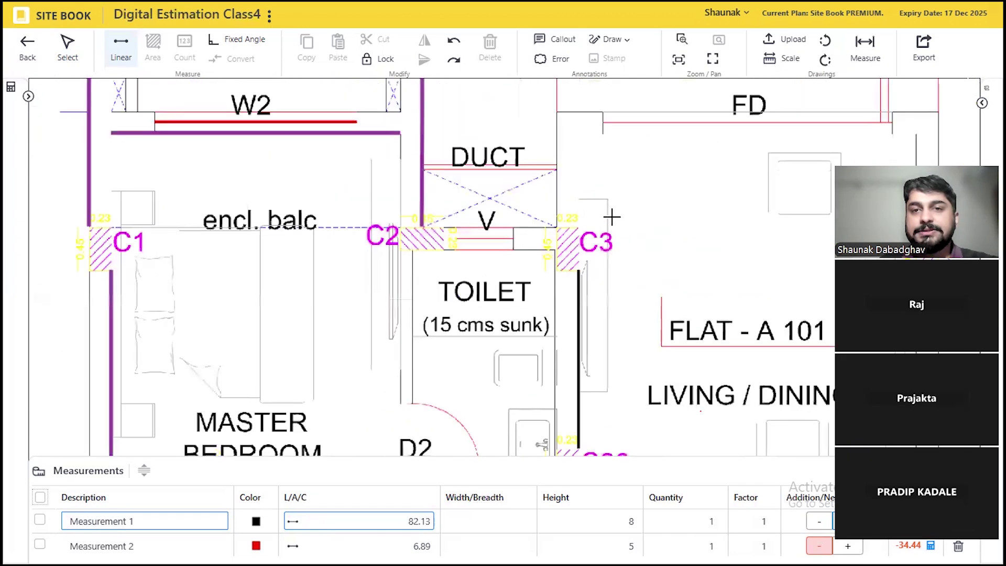
scroll(576, 222, up, 2)
scroll(491, 239, down, 1)
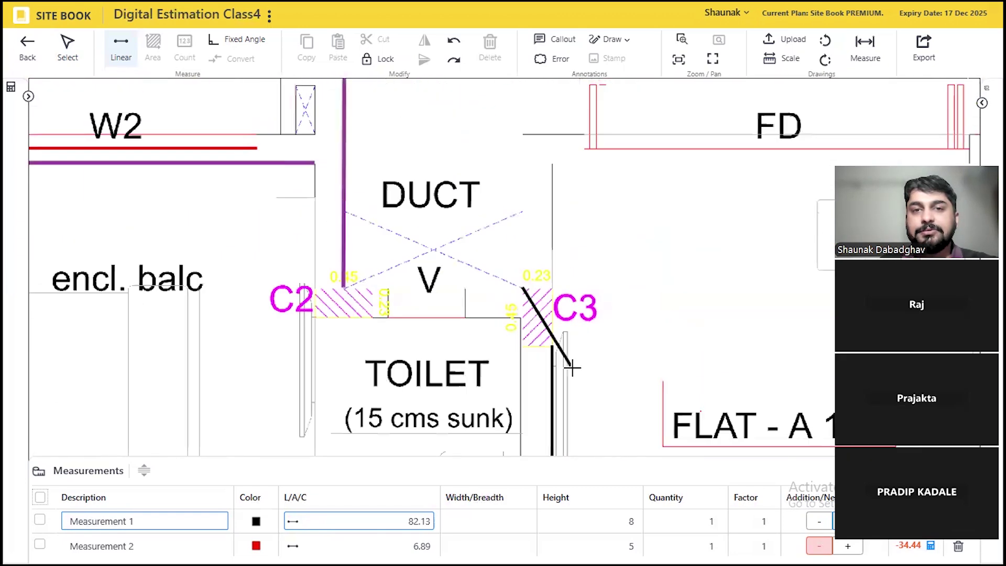
scroll(532, 147, up, 1)
click(513, 118)
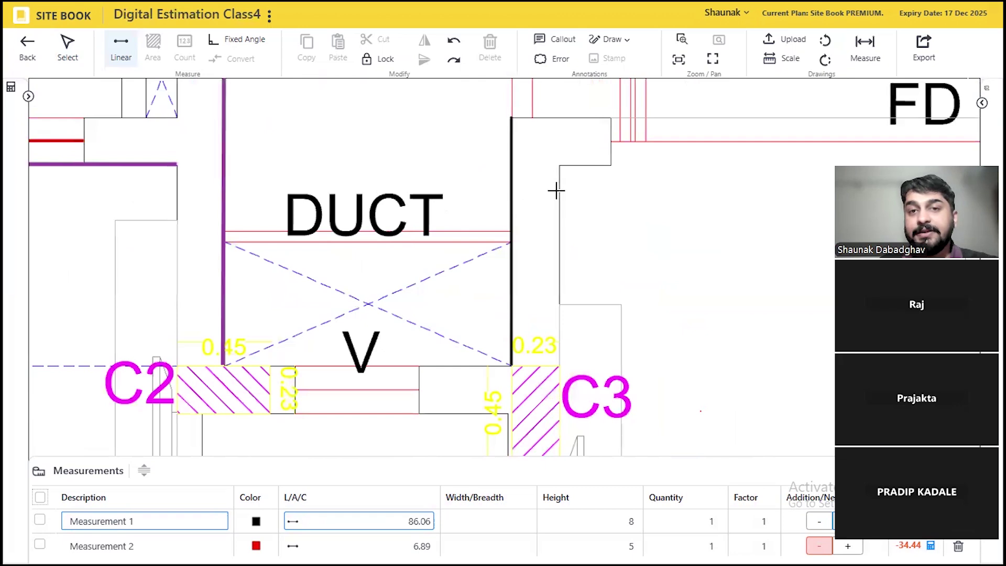
Step: Add the living room's FD wall between its inner corners and the outer wall from the corner beside FD to column C4 to Measurement 1
click(559, 165)
scroll(262, 167, down, 2)
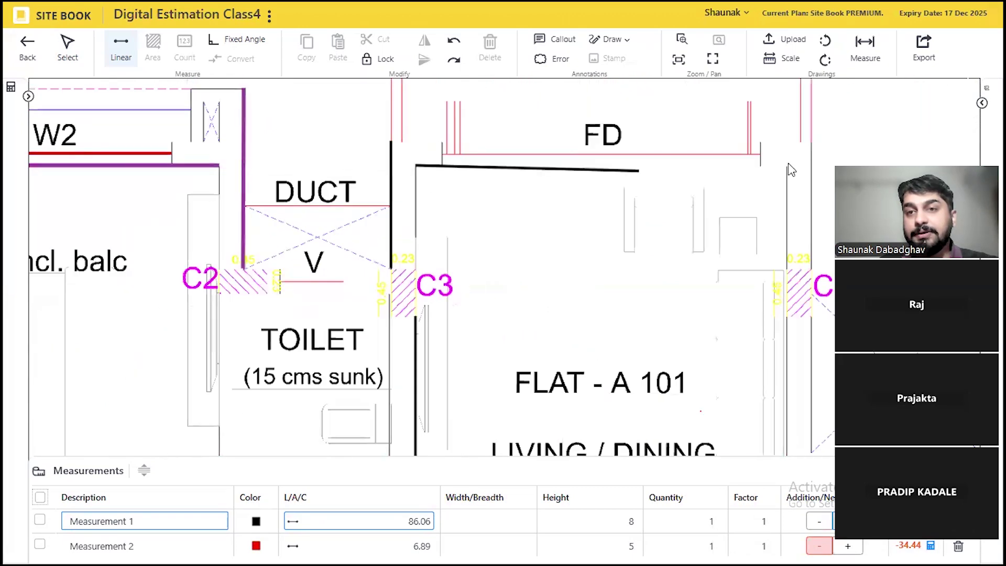
click(788, 163)
scroll(662, 184, up, 2)
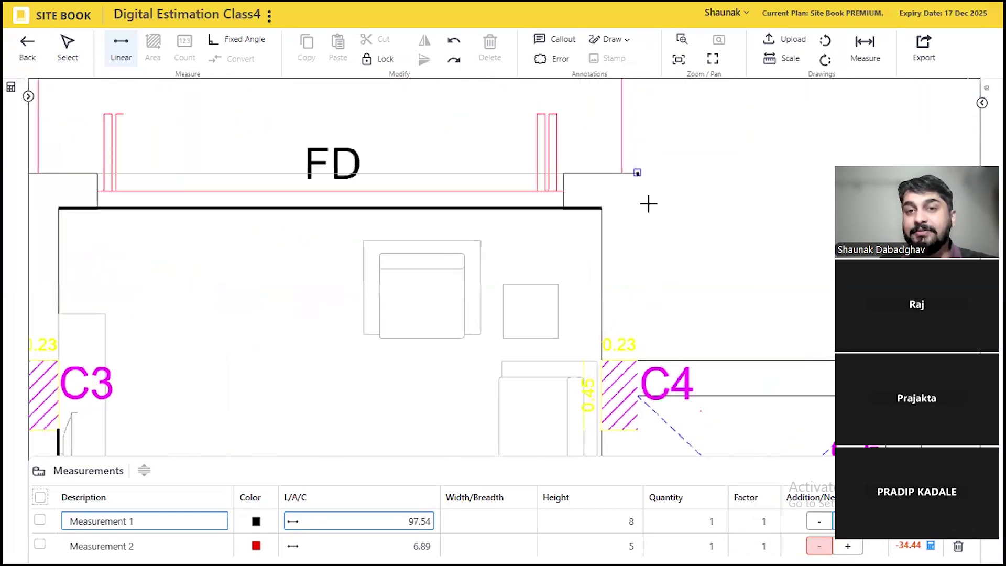
click(638, 360)
Step: Add the wall between the living room and the lift and lobby, from column C4 to column C32, to Measurement 1
scroll(518, 173, down, 2)
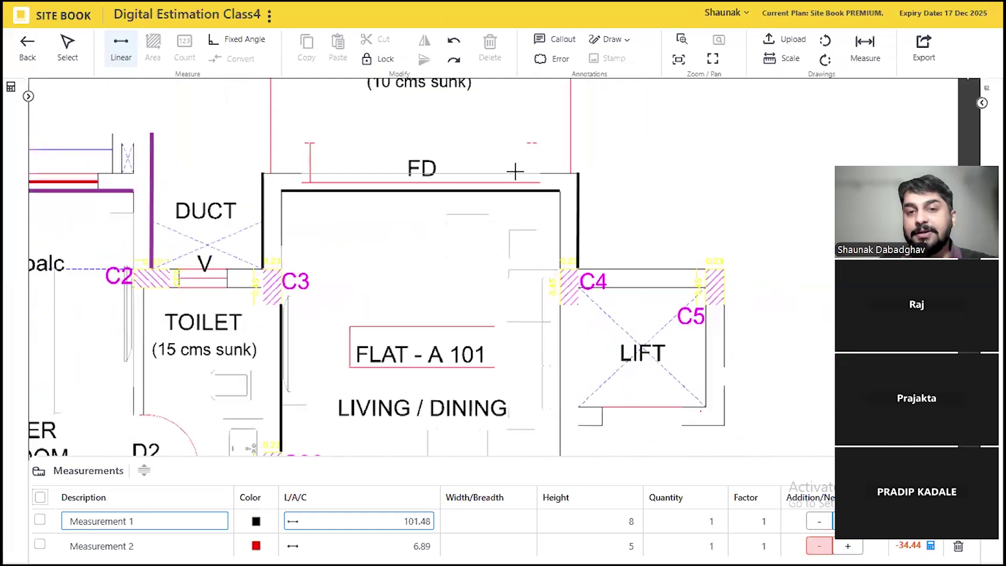
scroll(555, 353, up, 3)
scroll(482, 206, down, 5)
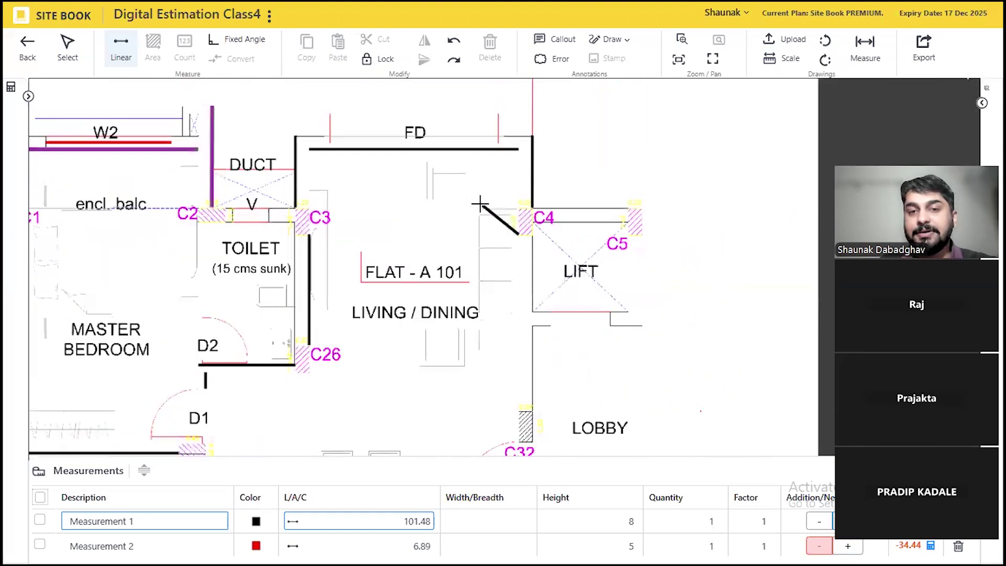
scroll(487, 333, up, 3)
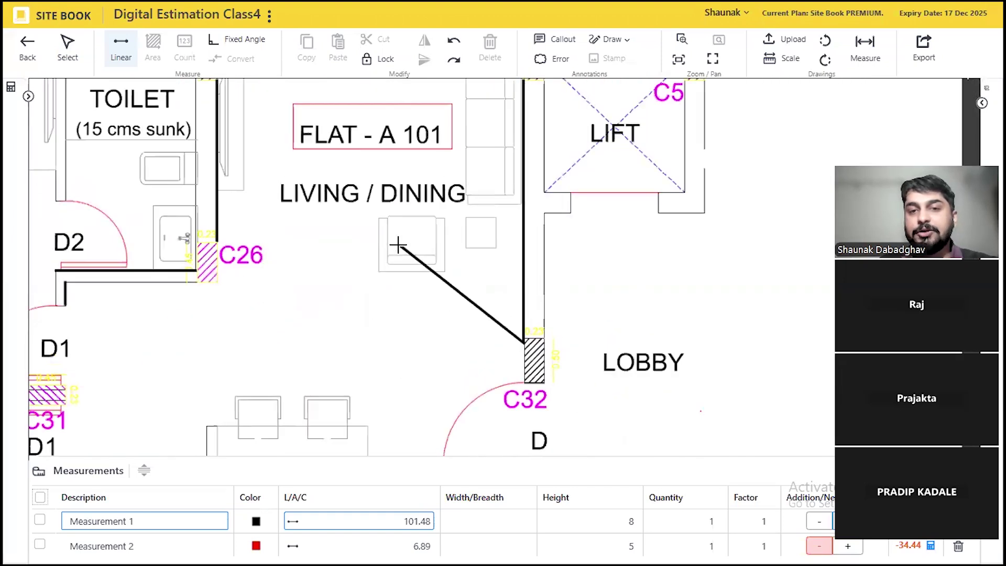
scroll(496, 337, up, 2)
click(540, 337)
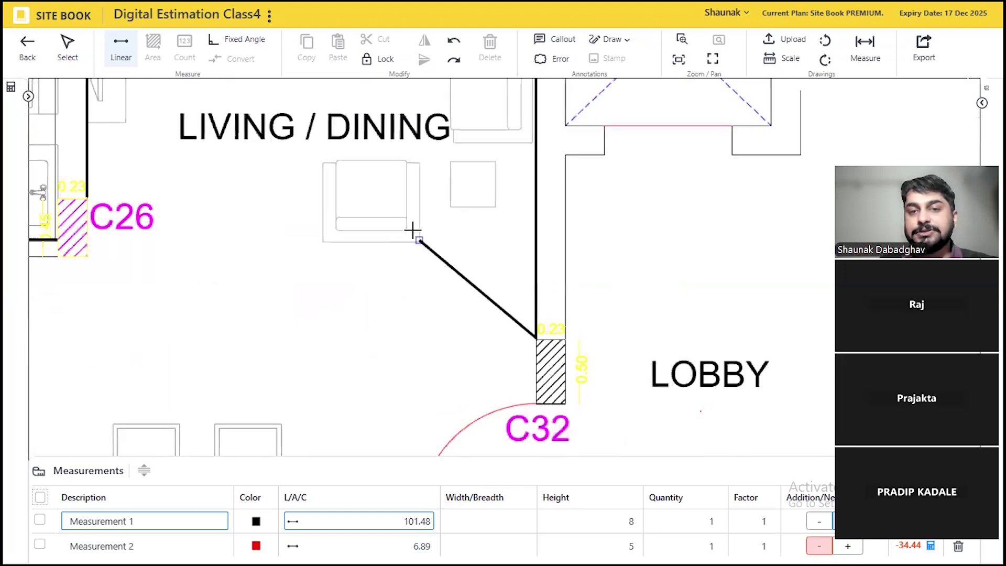
Step: Add the kitchen's outer wall, from the entrance door D to the column beside the stove, to Measurement 1
scroll(490, 140, down, 4)
scroll(488, 356, up, 3)
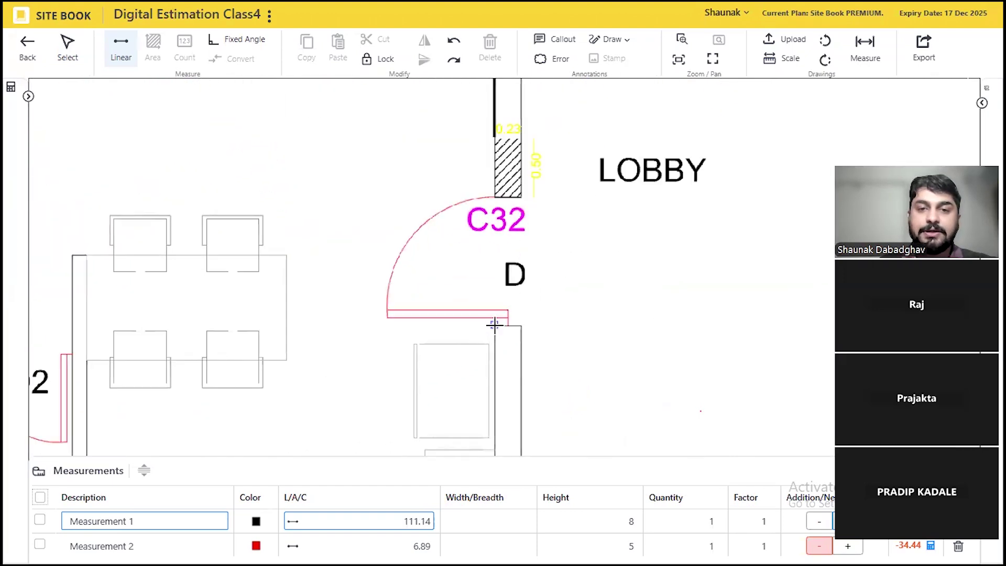
scroll(519, 230, down, 4)
scroll(520, 226, down, 2)
scroll(511, 330, up, 6)
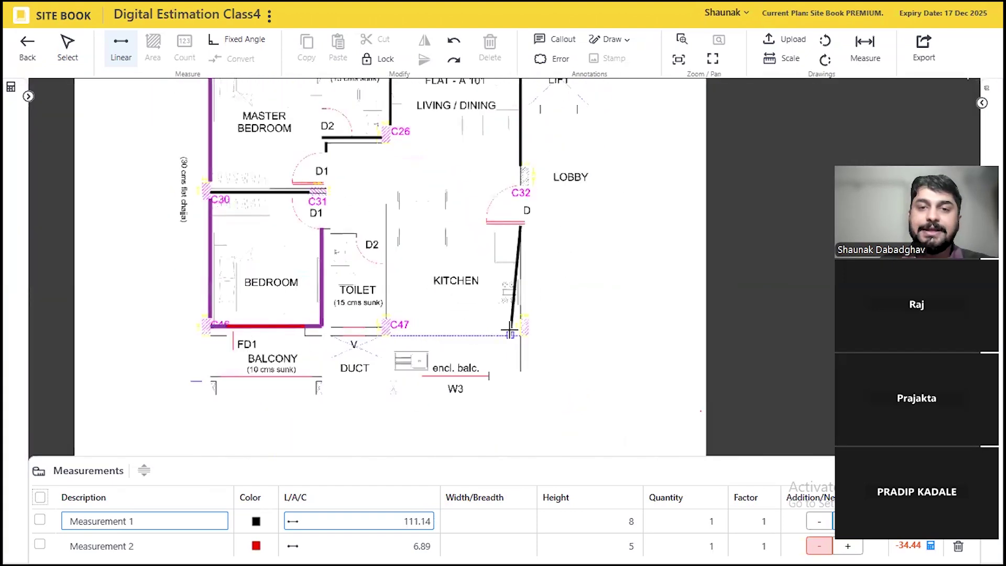
click(557, 280)
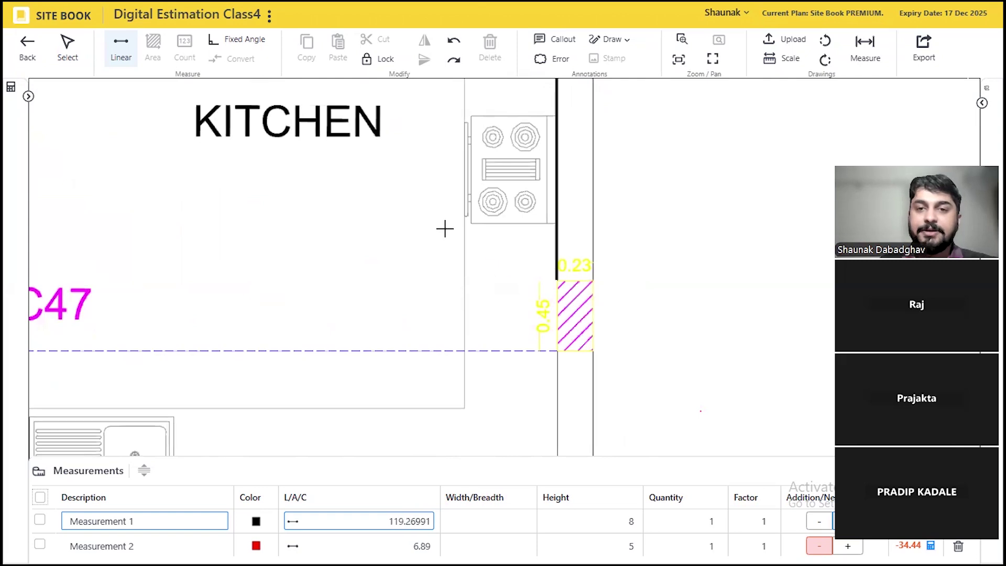
Step: Add the enclosed balcony's side wall, from the column beside the stove to the inner corner at the W3 wall, to Measurement 1
scroll(534, 266, down, 4)
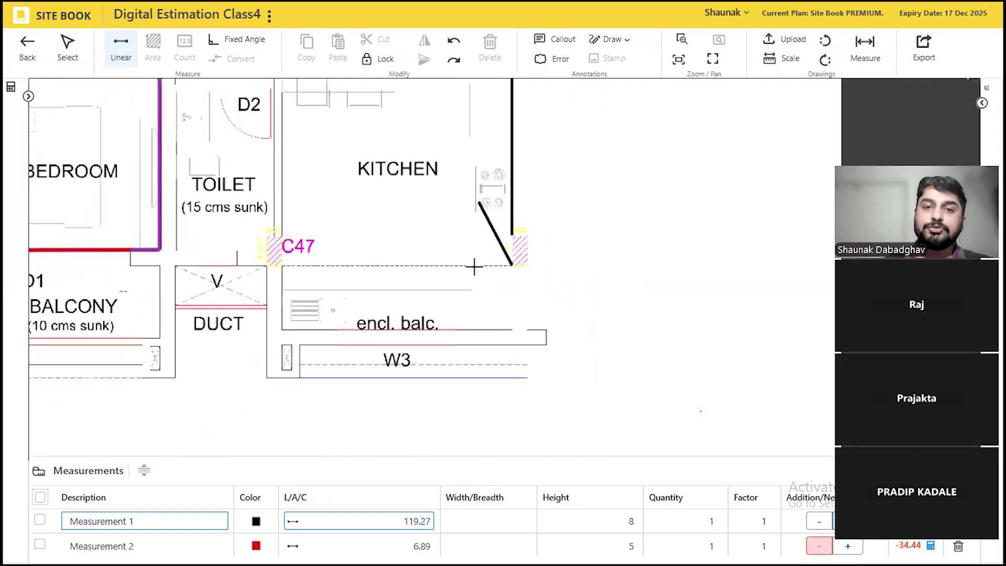
scroll(521, 341, up, 5)
click(527, 247)
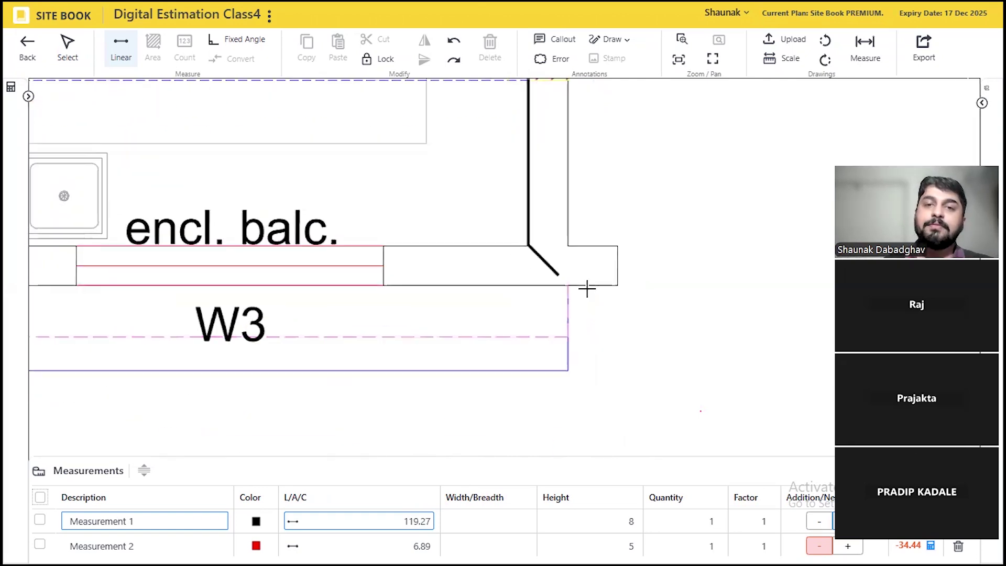
key(Escape)
Step: Add the enclosed balcony's W3 wall, from the corner near the small shaft to the outer wall end, to Measurement 1
scroll(681, 319, down, 3)
scroll(197, 297, up, 2)
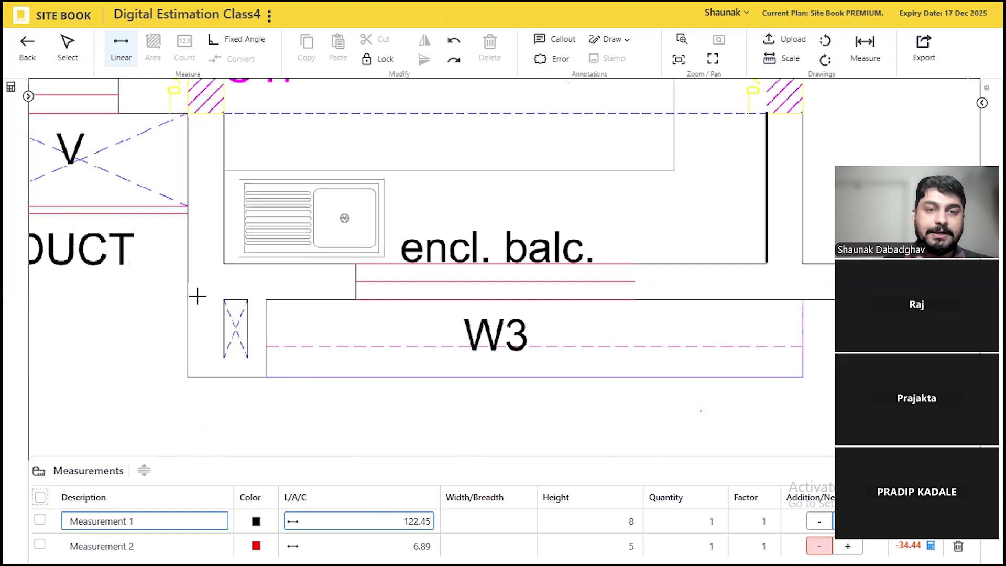
click(256, 295)
scroll(257, 295, down, 2)
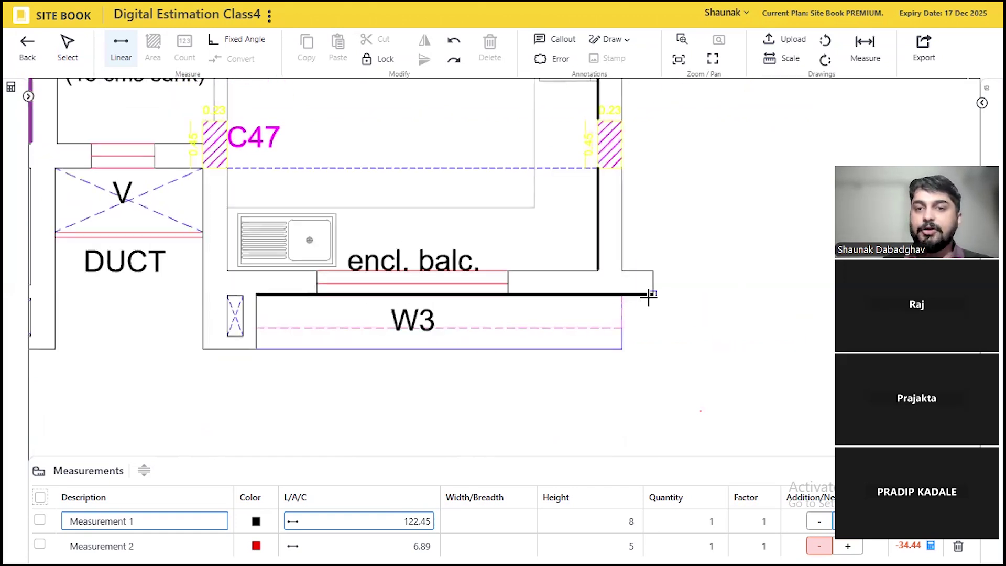
scroll(218, 294, up, 2)
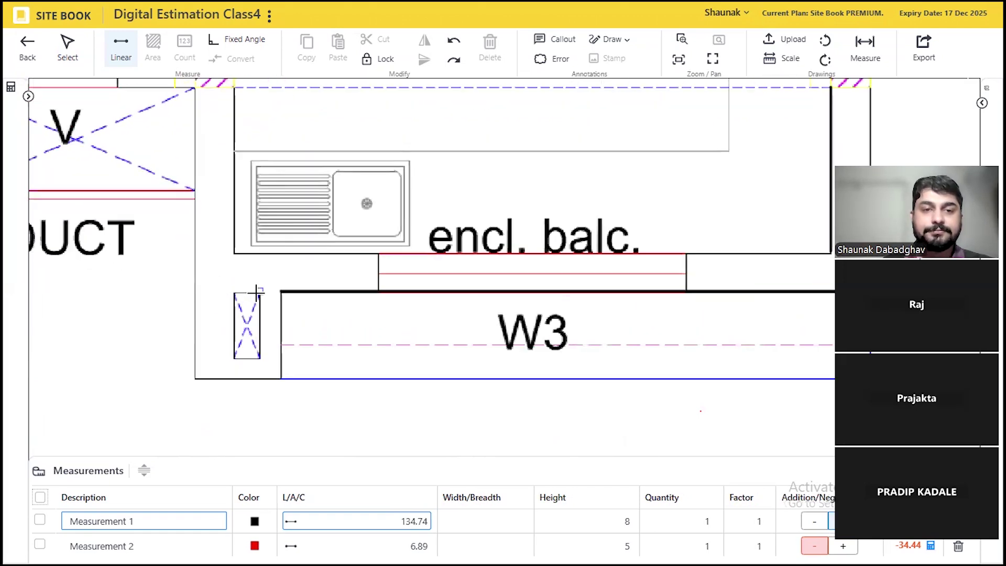
Step: Add the short walls around the small shaft beside W3 and the wall from the shaft up to column C47 to Measurement 1
click(259, 355)
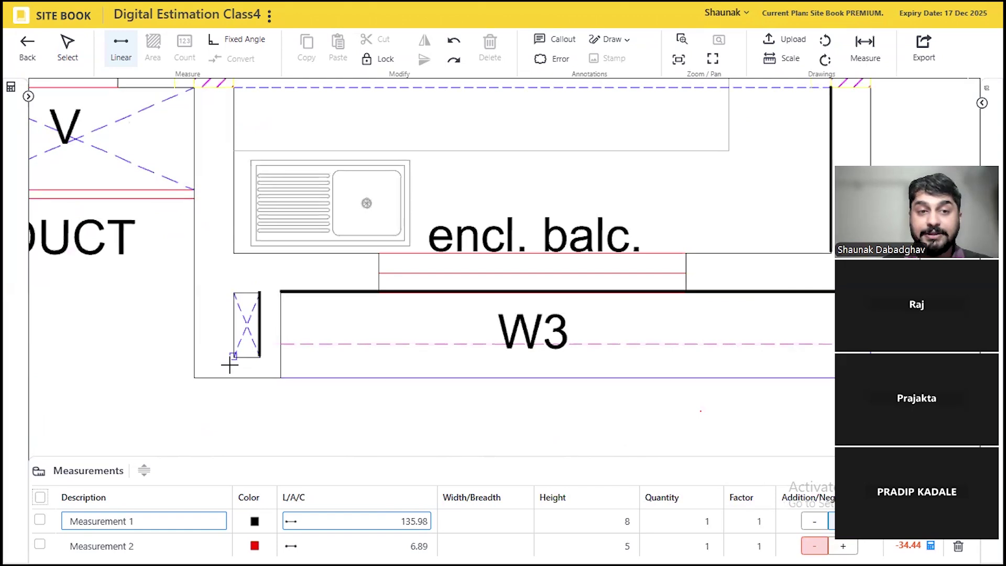
click(280, 376)
scroll(499, 397, down, 4)
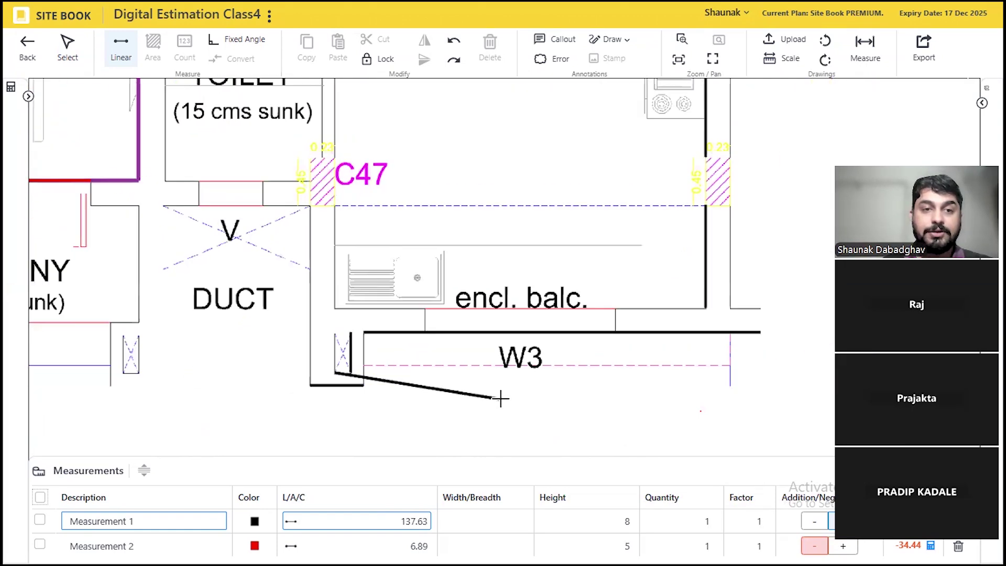
scroll(400, 270, up, 4)
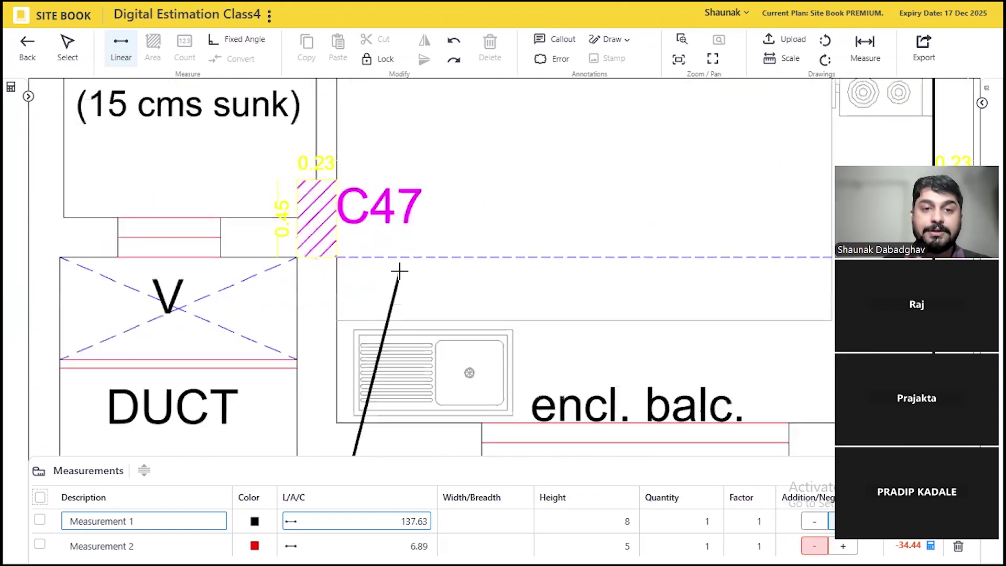
double_click(337, 257)
Step: Add the toilet's ventilator wall along the duct, from the balcony corner to column C47, to Measurement 1
scroll(697, 313, down, 4)
scroll(422, 298, up, 2)
scroll(422, 298, up, 2)
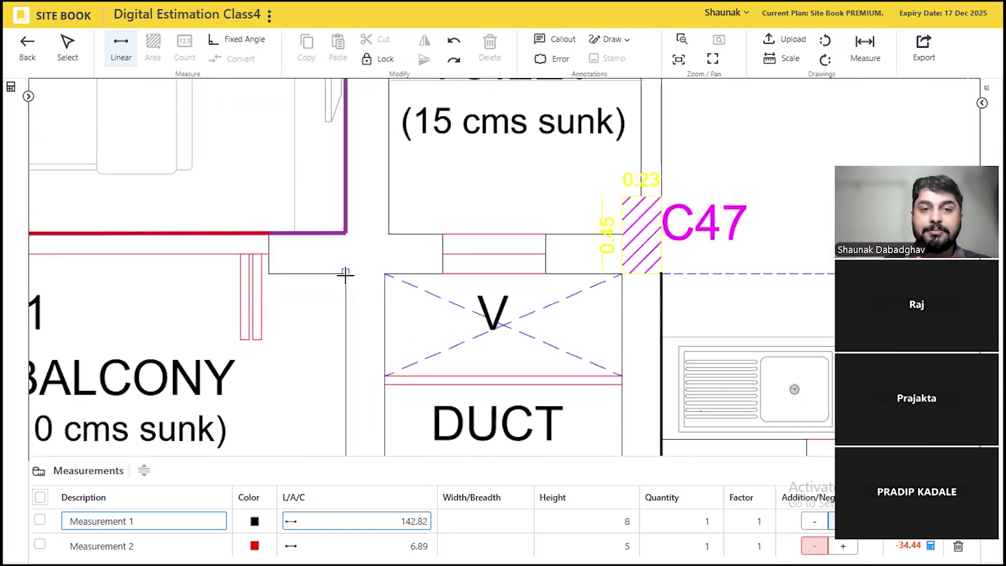
click(346, 274)
double_click(622, 274)
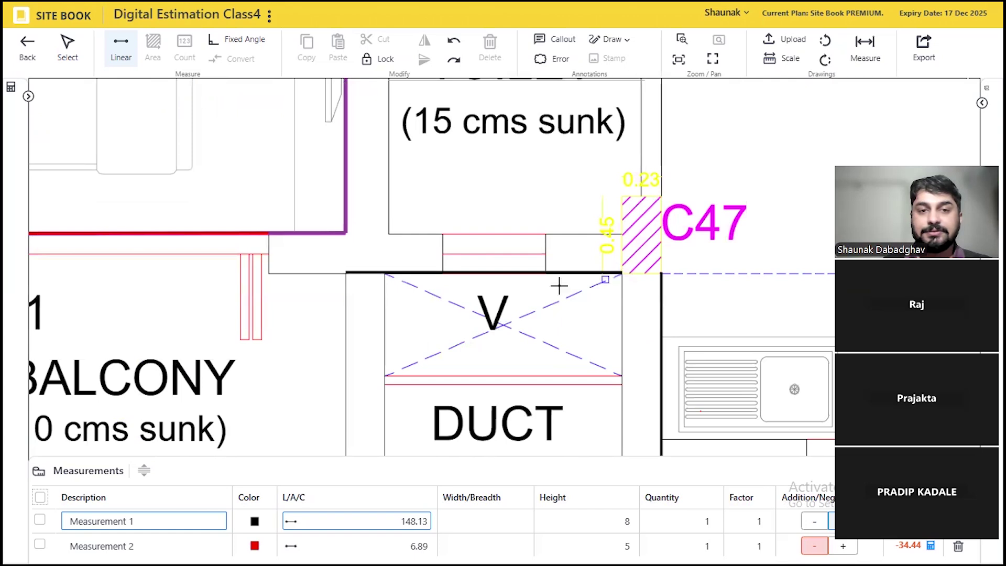
Step: Add the wall between the FD1 balcony and the duct, from the toilet wall to the outer edge, to Measurement 1
scroll(607, 209, down, 5)
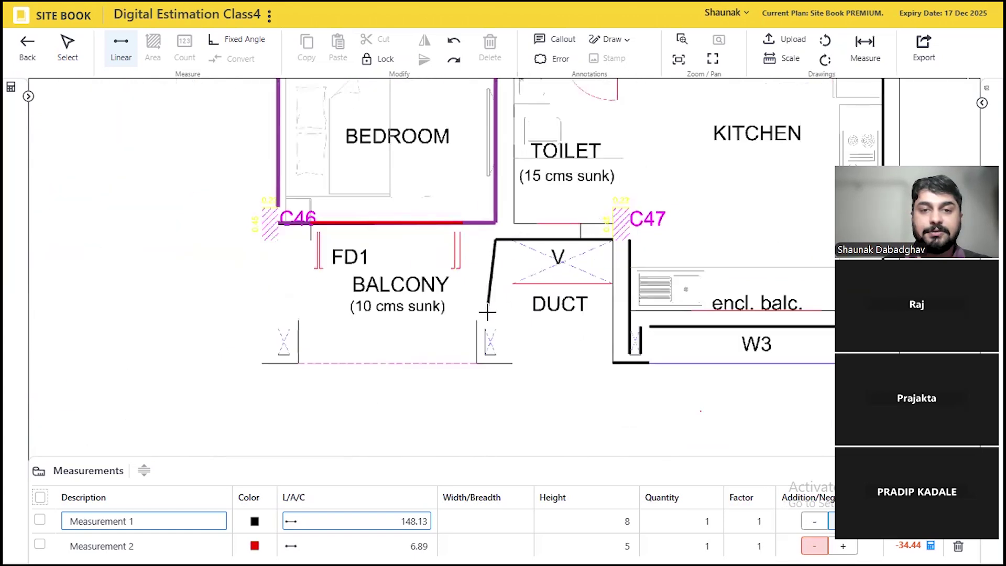
scroll(488, 320, up, 4)
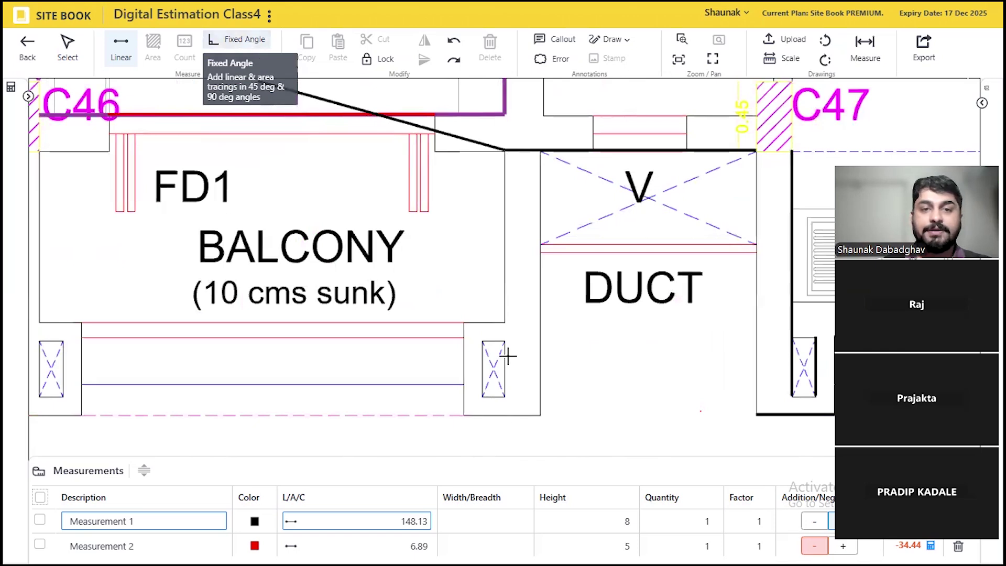
click(503, 415)
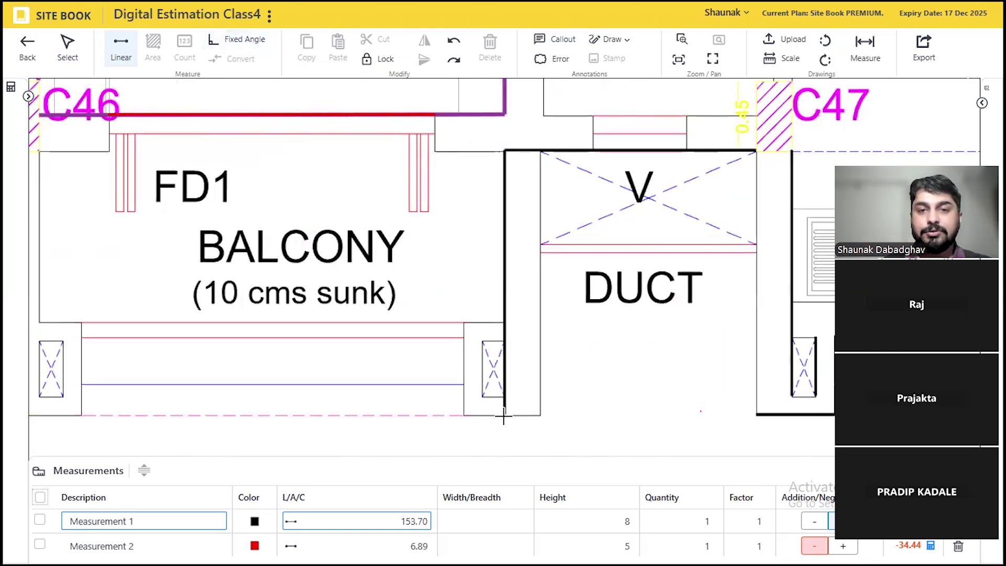
Step: Move the vertical wall line beside the balcony onto the duct's edge and trace the inner side of the nearby crossed box
click(67, 44)
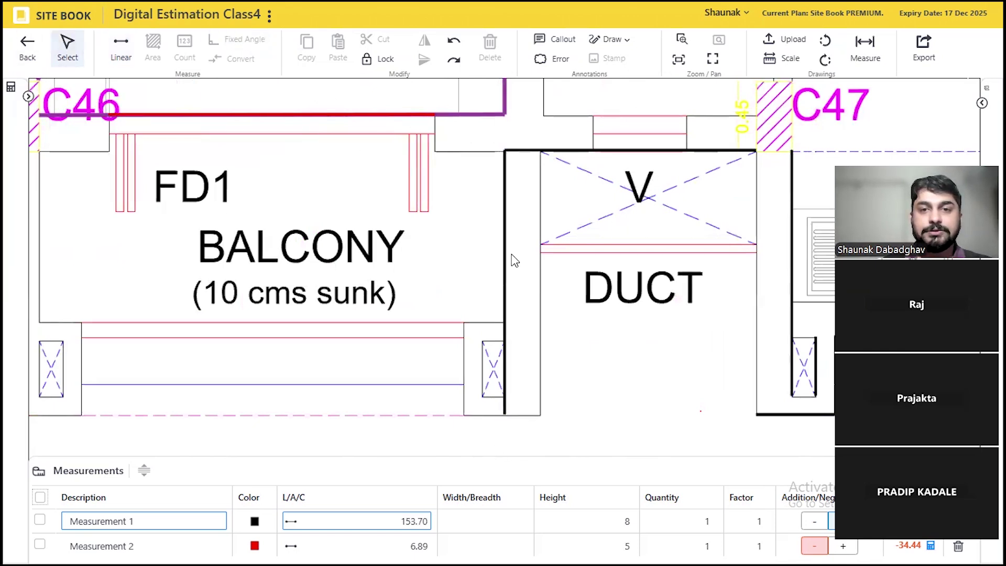
drag(507, 256, 542, 254)
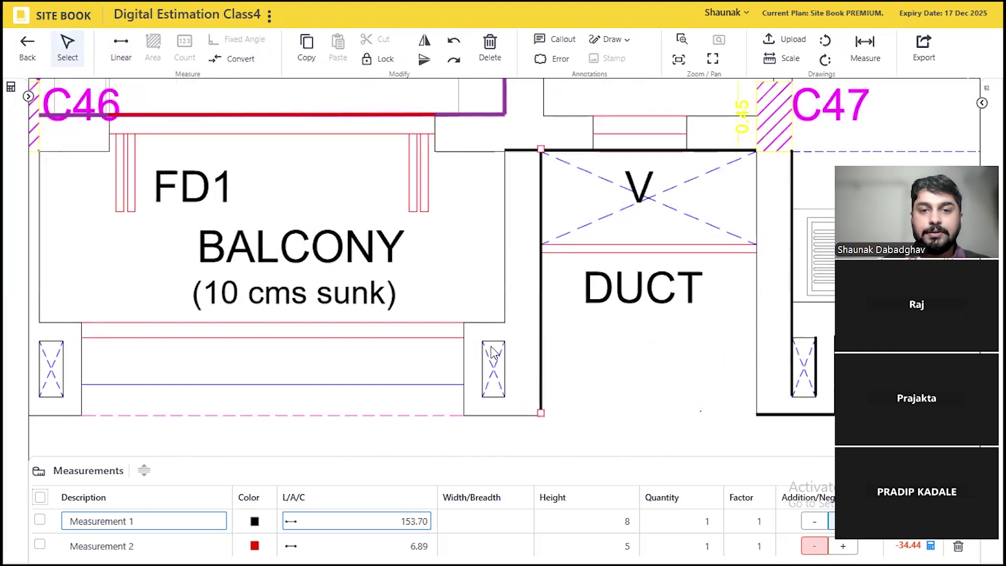
click(121, 48)
scroll(477, 391, up, 2)
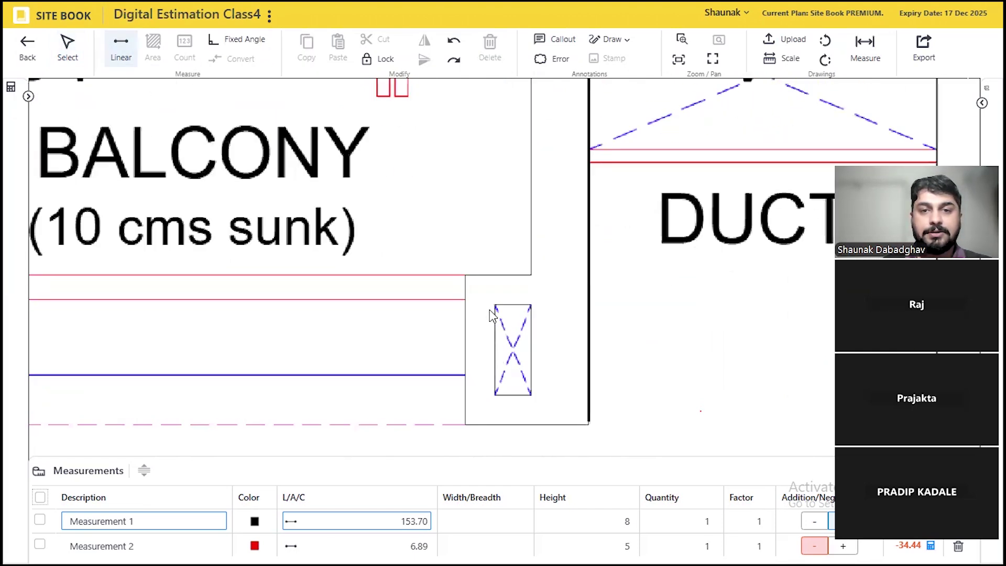
click(495, 305)
click(494, 394)
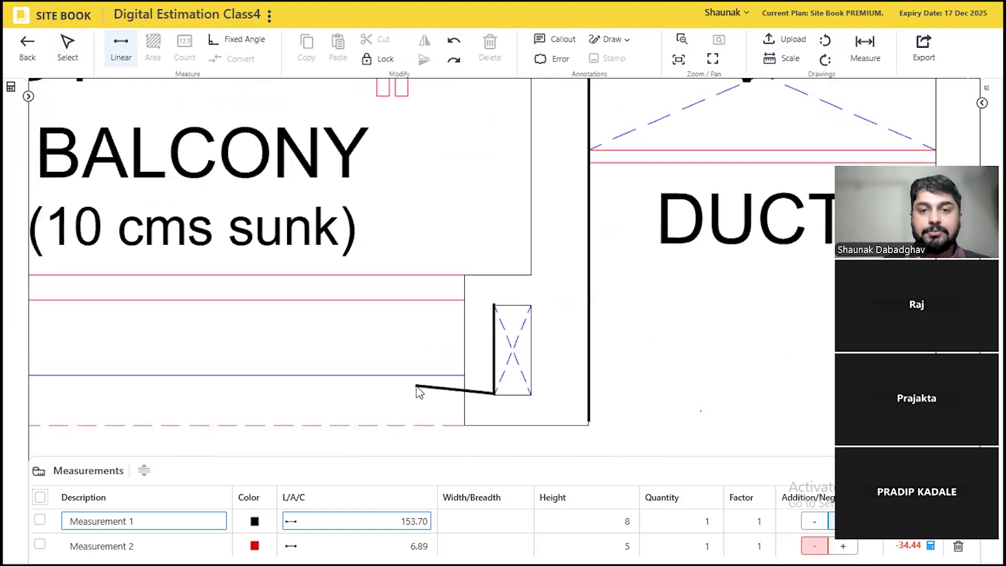
key(Escape)
Step: Trace horizontal lines along the lower and upper sides of the balcony pier next to the duct
click(465, 396)
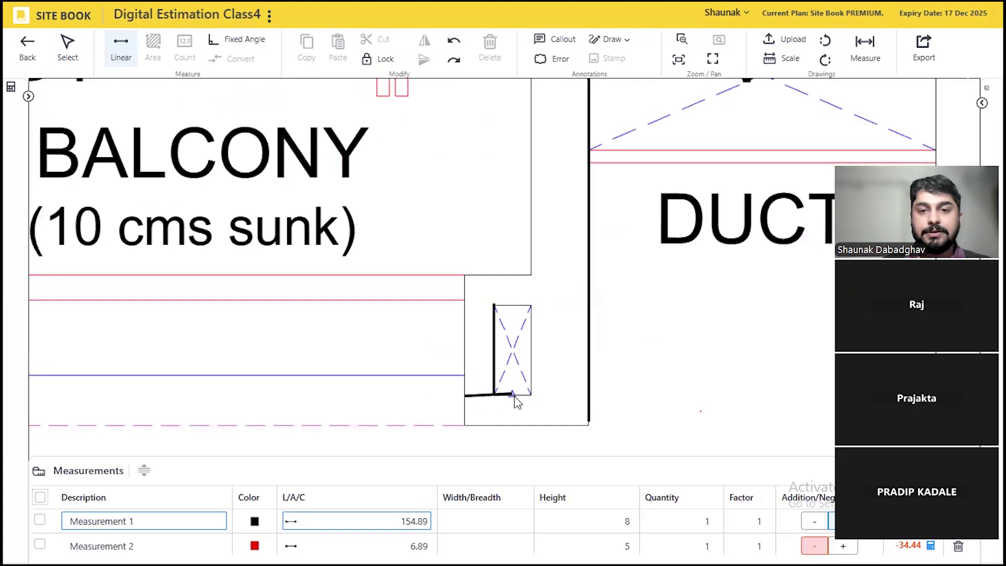
key(Escape)
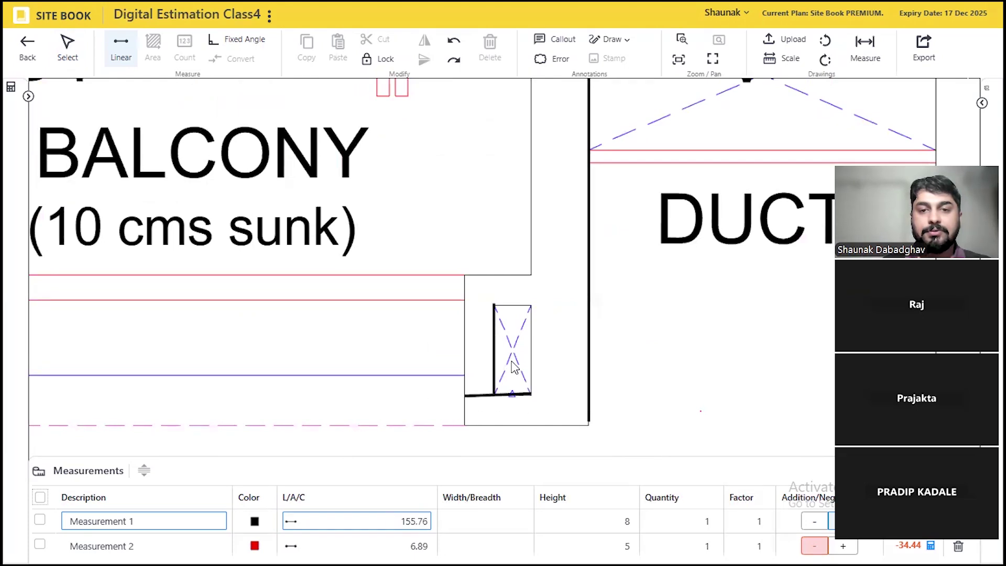
click(530, 274)
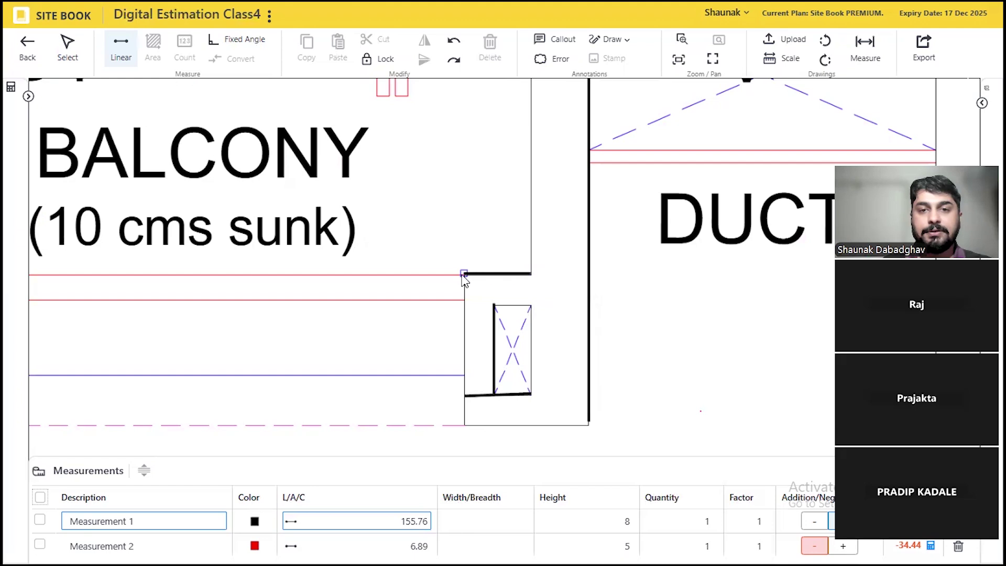
click(465, 274)
key(Escape)
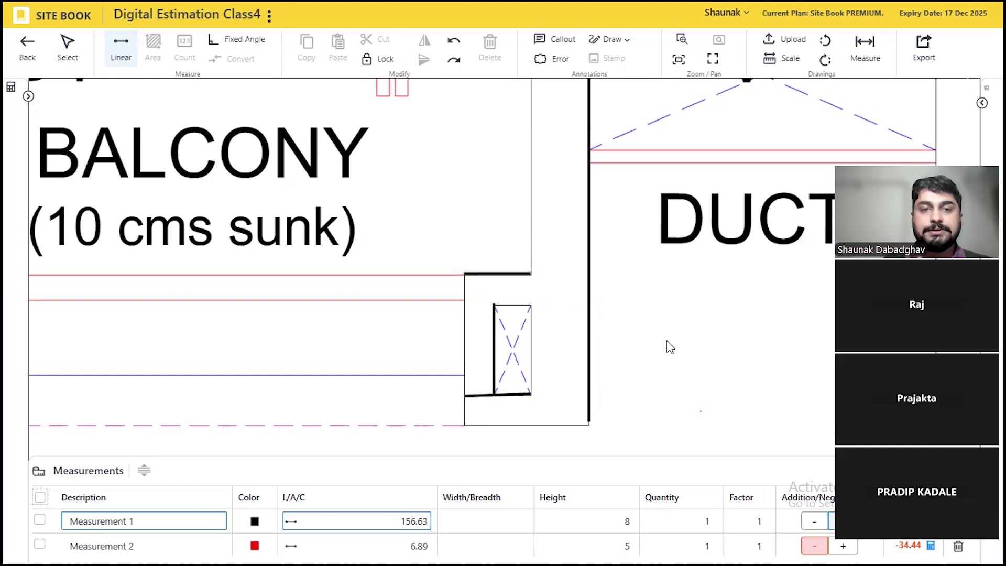
Step: Trace the balcony's outer wall below C46, the adjoining pier's inner edge, and the lower and upper sides of its crossed box
drag(72, 342, 670, 347)
scroll(204, 249, down, 3)
scroll(387, 437, down, 2)
scroll(306, 220, up, 2)
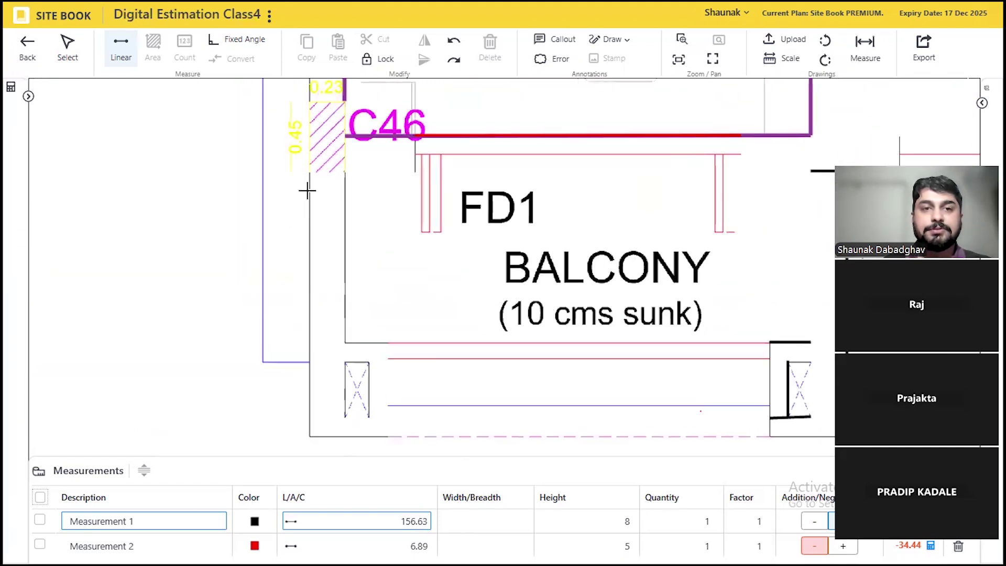
click(310, 174)
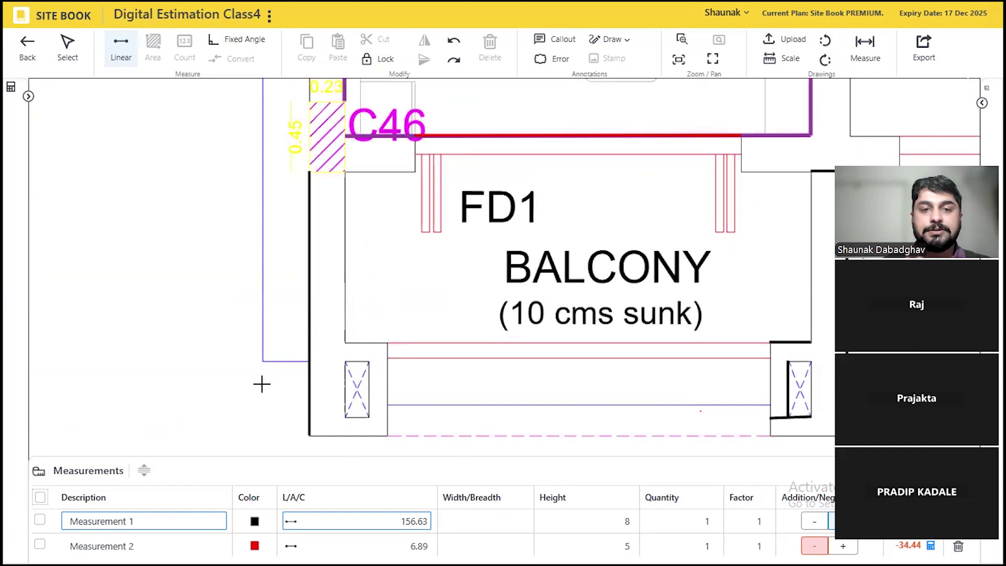
click(357, 420)
scroll(358, 422, up, 2)
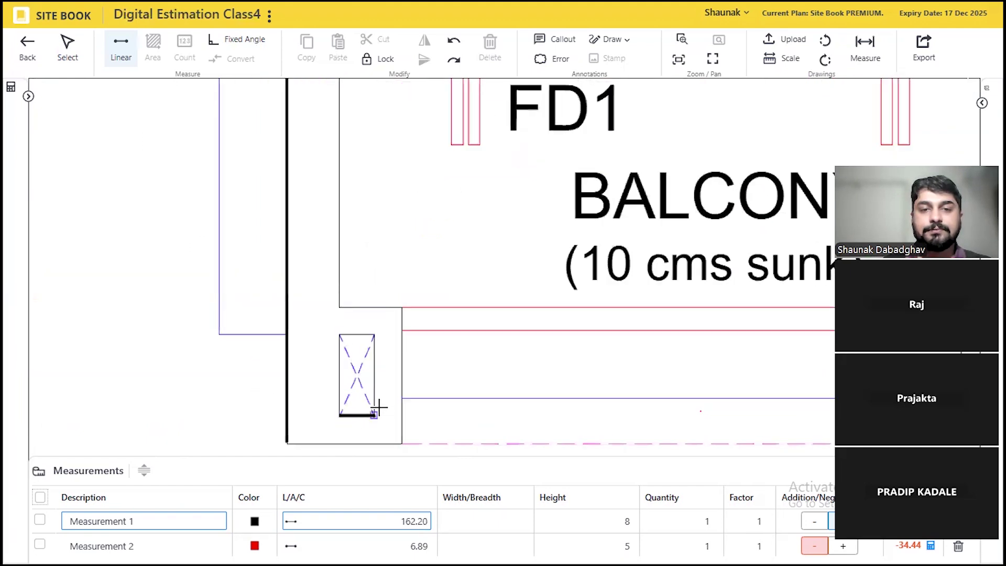
click(401, 443)
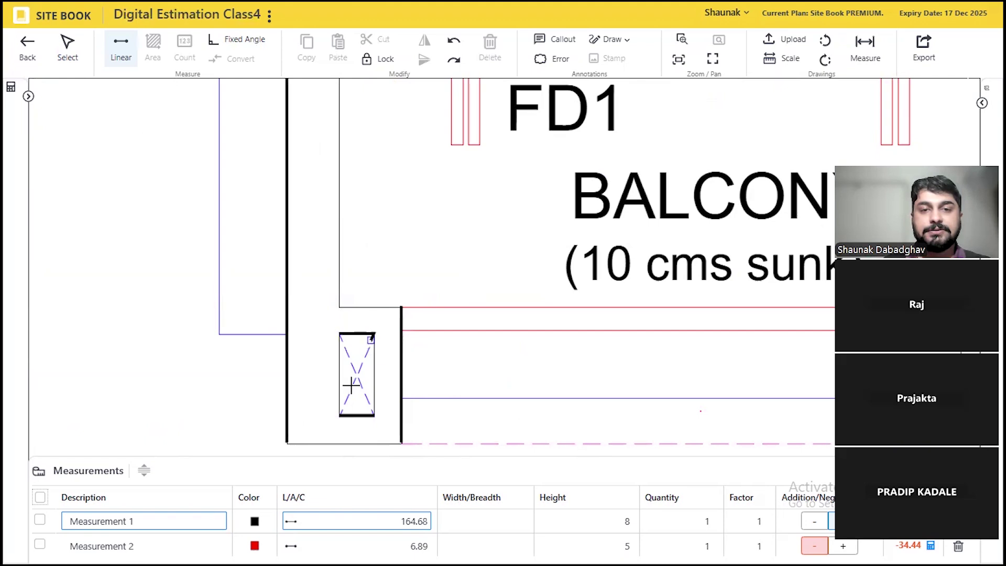
key(Escape)
Step: Trace the wall between the kitchen and toilet from column C47 to its end beside the dining table
scroll(195, 325, down, 7)
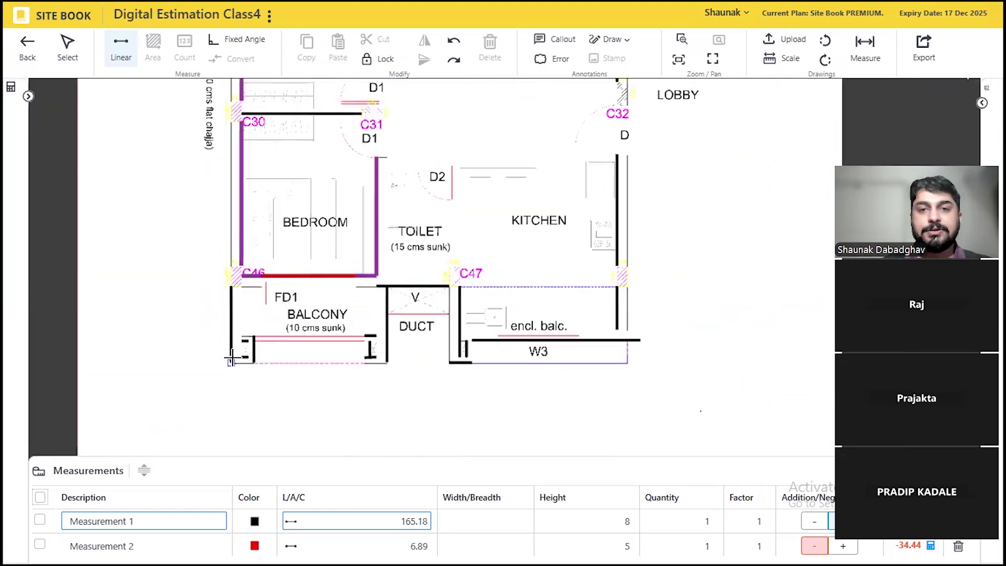
scroll(231, 358, down, 3)
scroll(551, 247, up, 2)
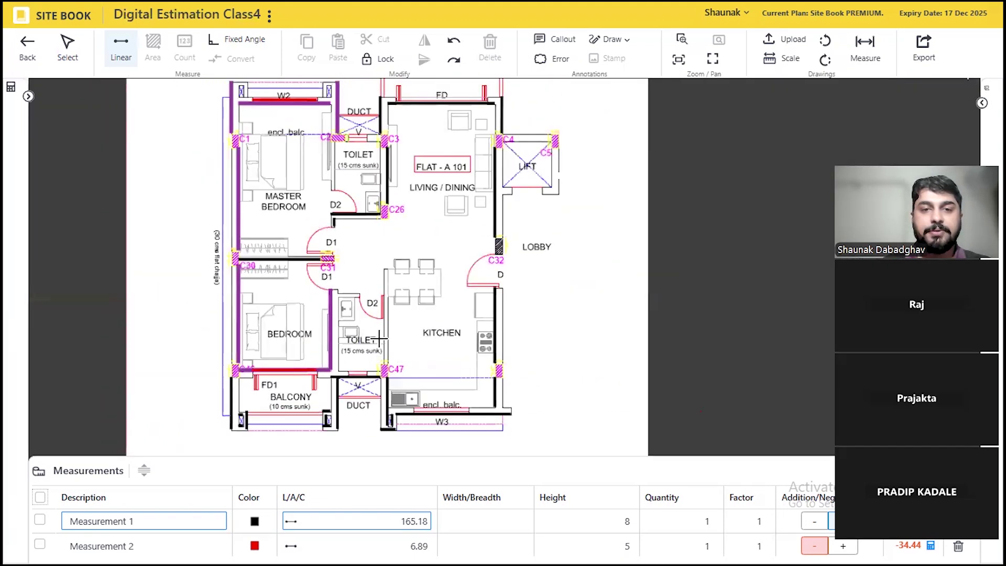
scroll(379, 339, up, 5)
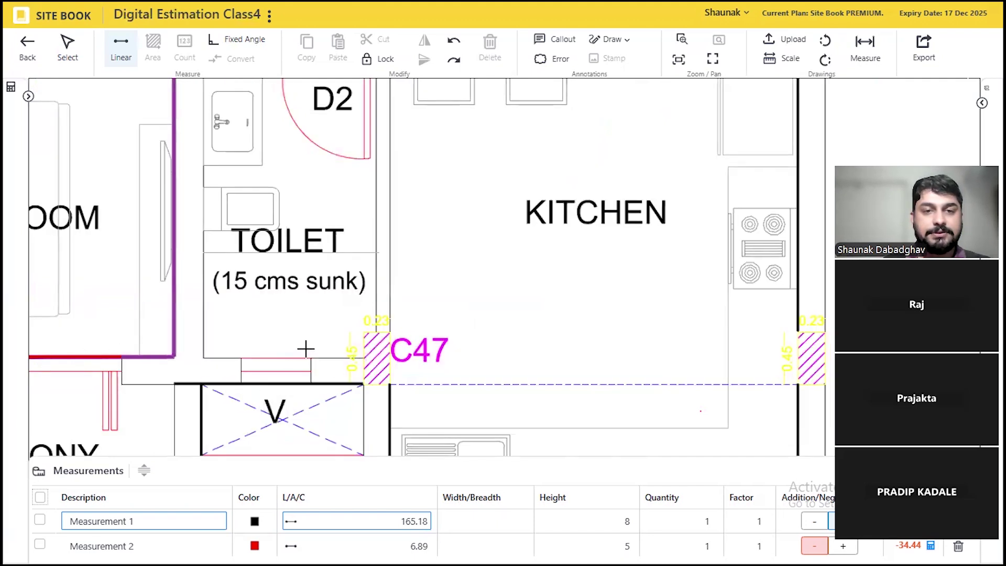
click(389, 332)
scroll(530, 299, down, 3)
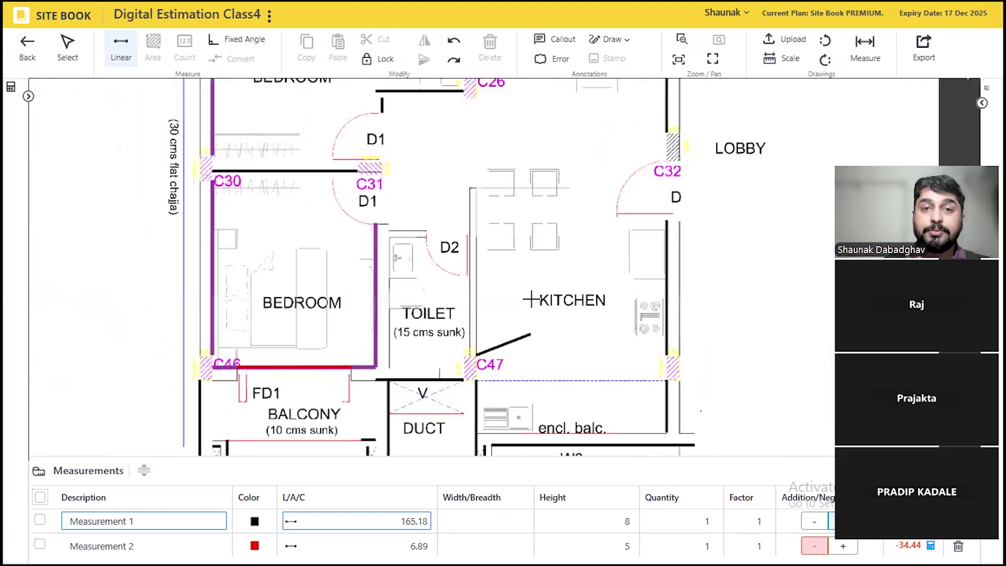
scroll(461, 184, up, 3)
click(468, 184)
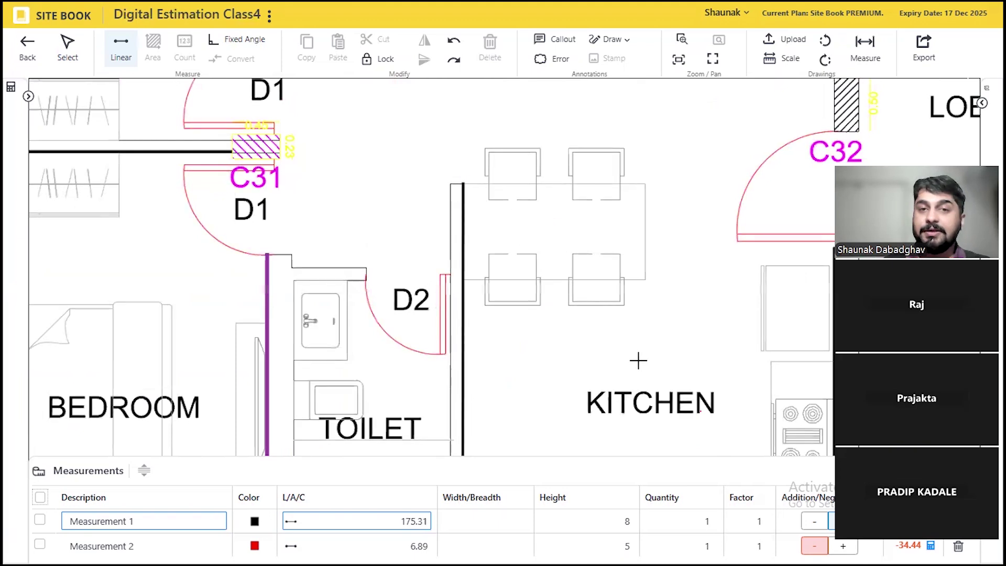
Step: Trace the kitchen-side toilet's upper wall straight across the D2 opening to the kitchen wall, using Fixed Angle
scroll(638, 359, down, 2)
scroll(514, 301, up, 4)
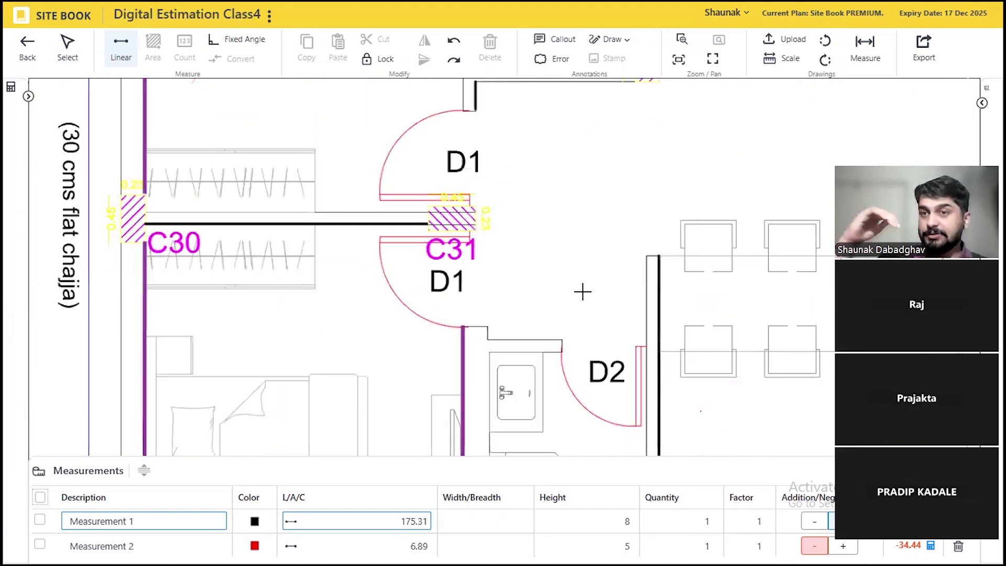
click(488, 339)
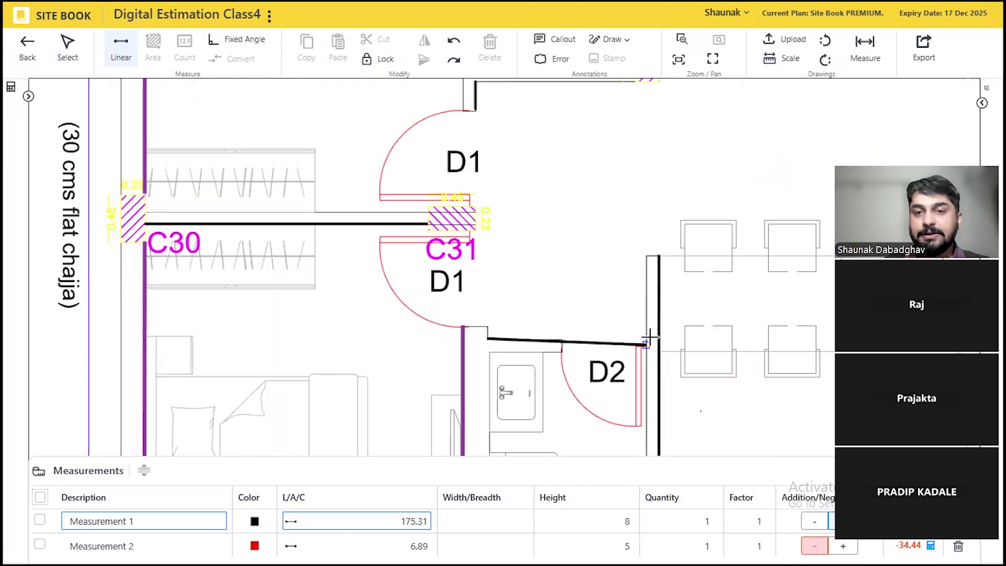
scroll(647, 340, up, 3)
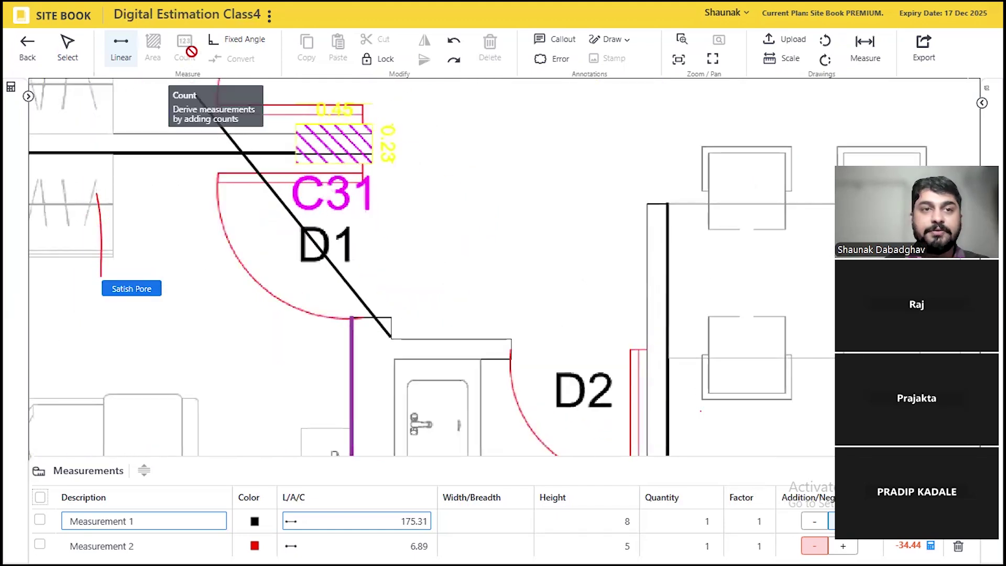
click(231, 40)
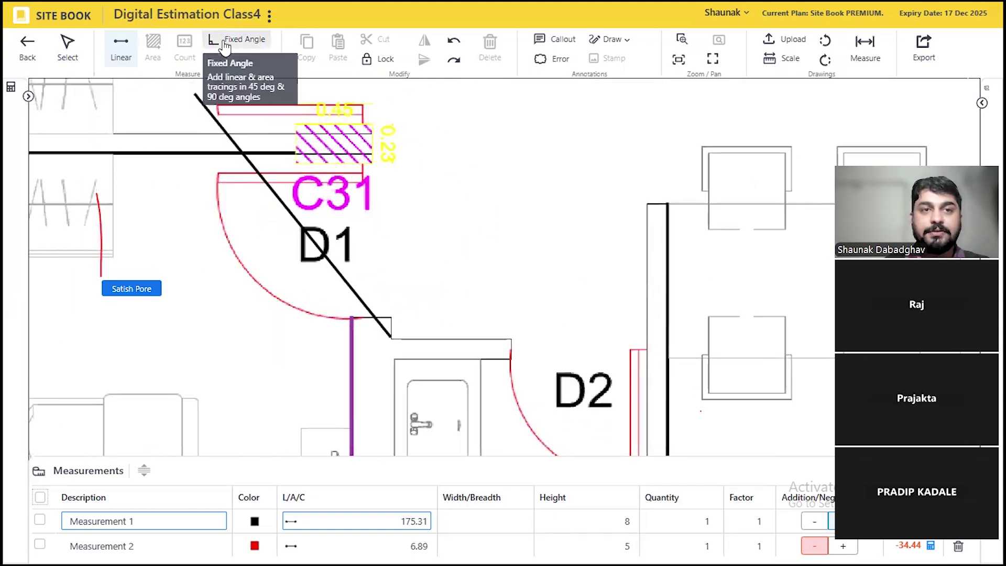
click(646, 337)
Step: Trace the wall between the master bedroom and its toilet from column C2 past door D2 to the wall corner
scroll(745, 411, down, 5)
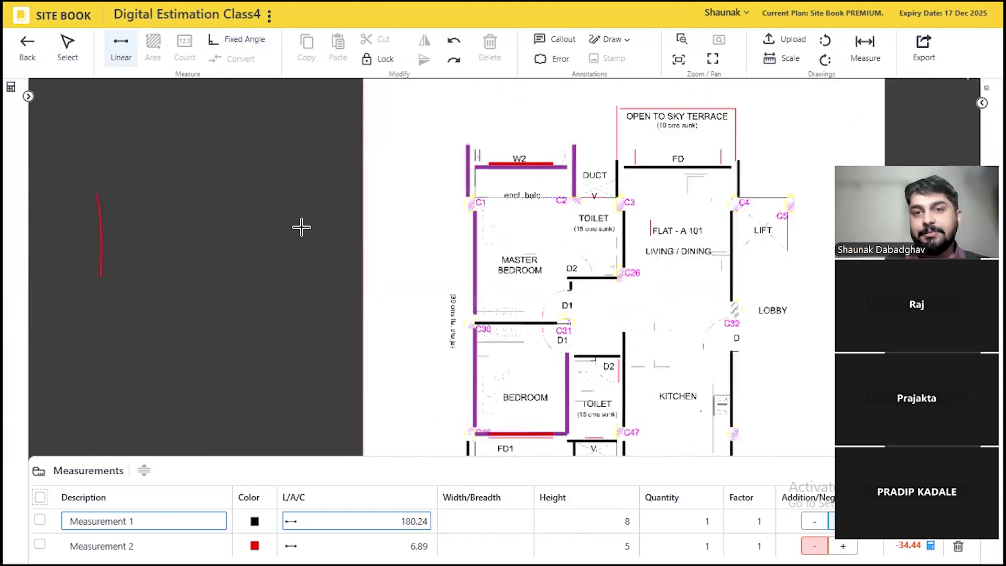
scroll(614, 207, up, 3)
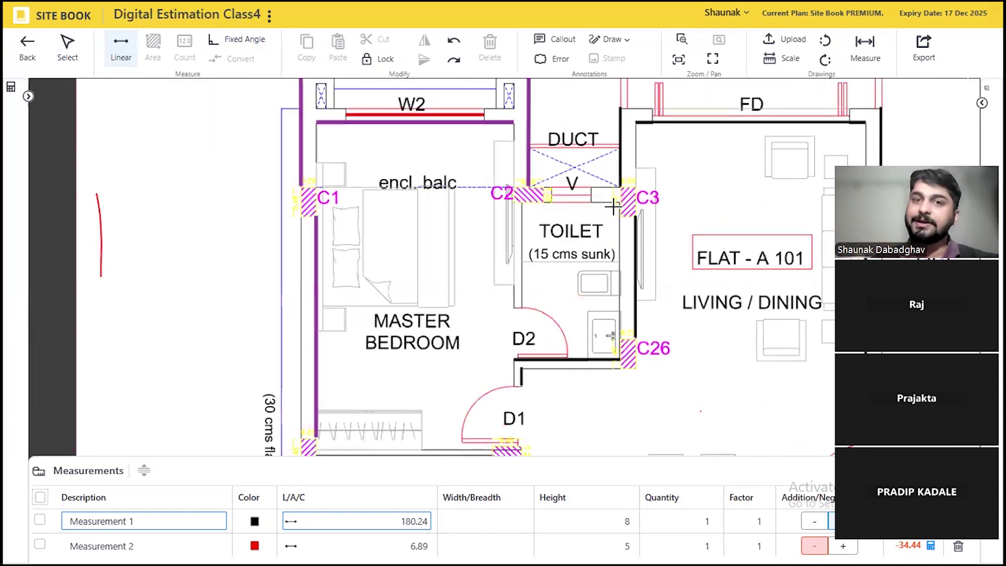
scroll(488, 261, up, 2)
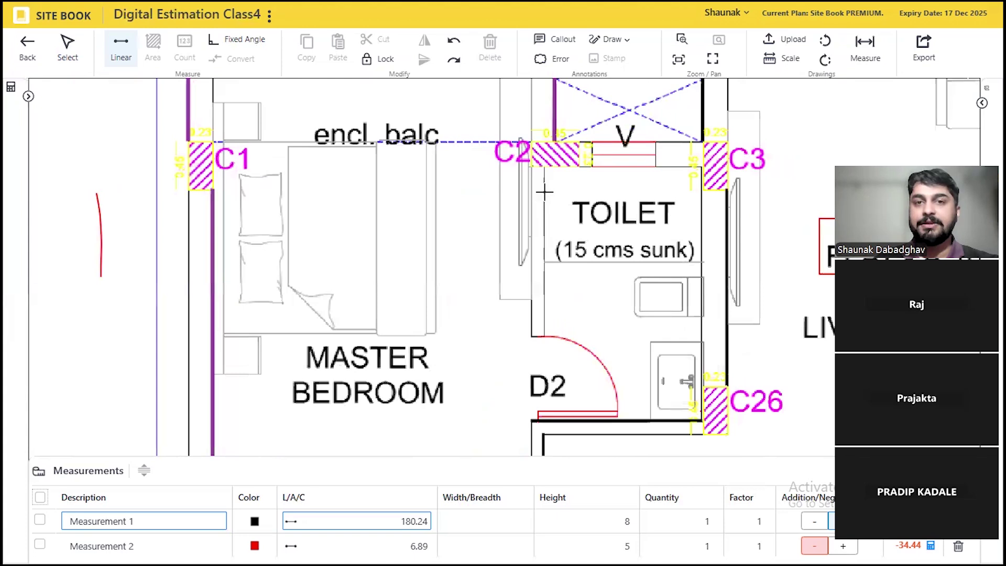
click(533, 168)
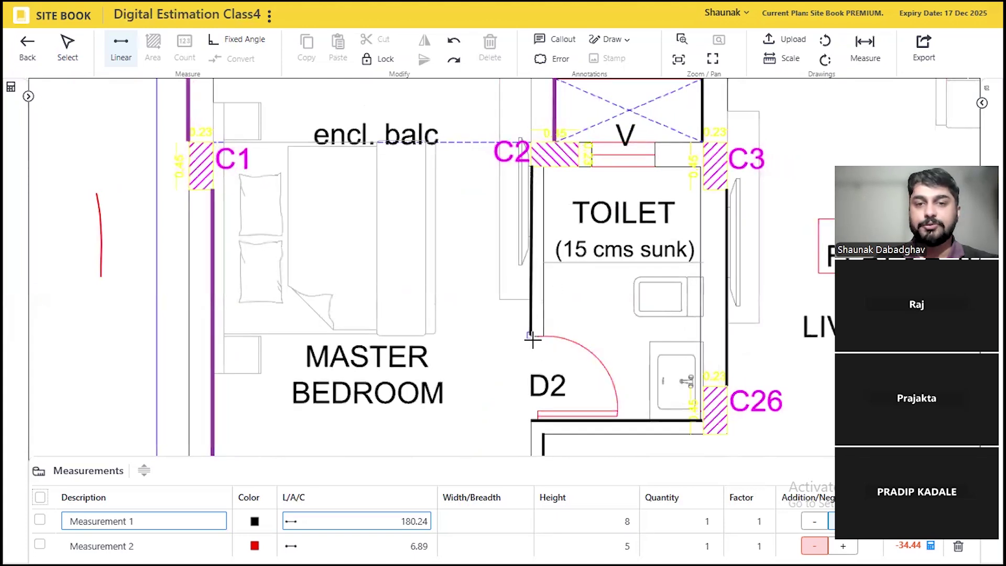
click(526, 424)
scroll(420, 224, down, 2)
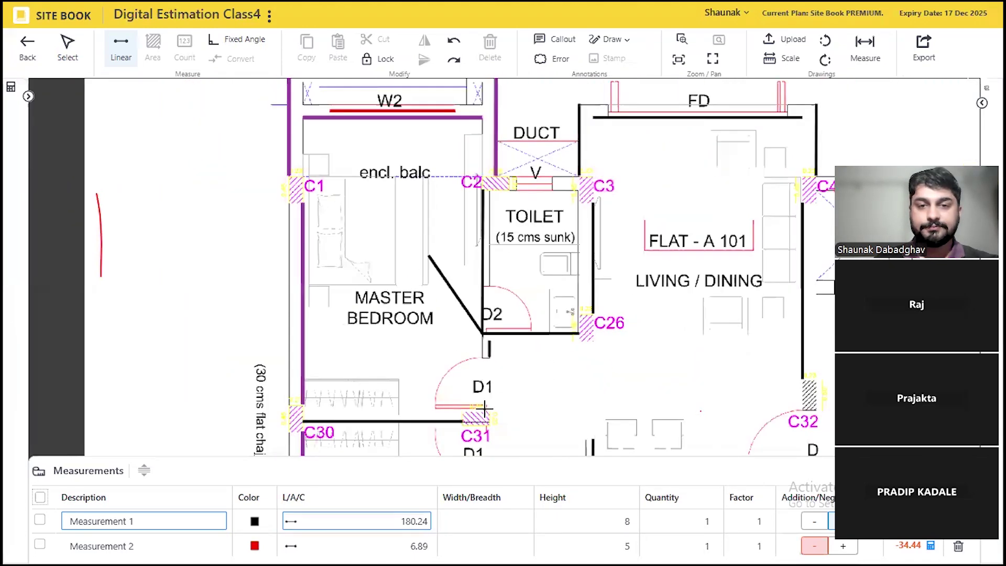
scroll(419, 231, up, 2)
double_click(386, 202)
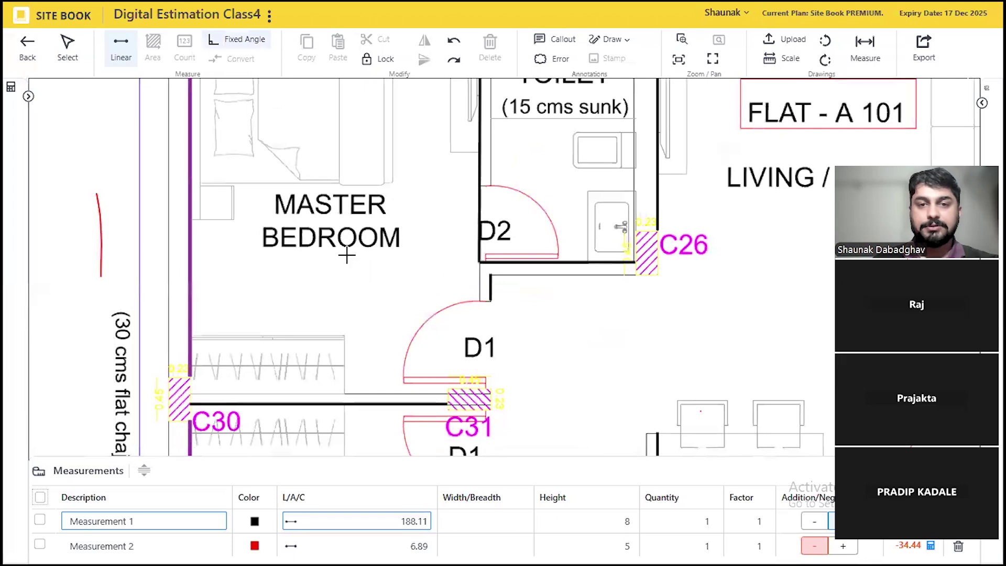
Step: Stop linear tracing and enlarge the measurements table so all its rows show below the floor plan
scroll(292, 180, down, 3)
scroll(358, 158, down, 1)
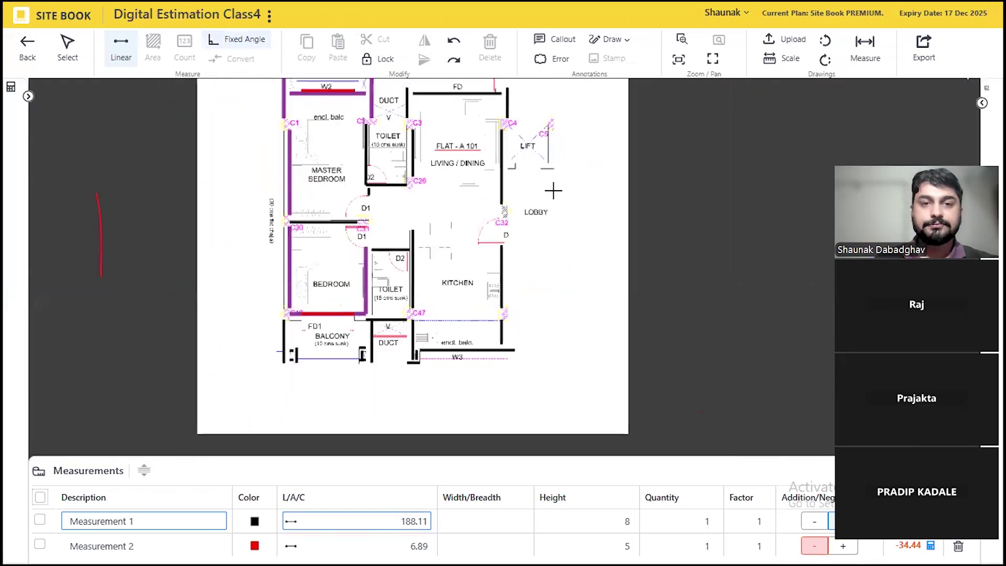
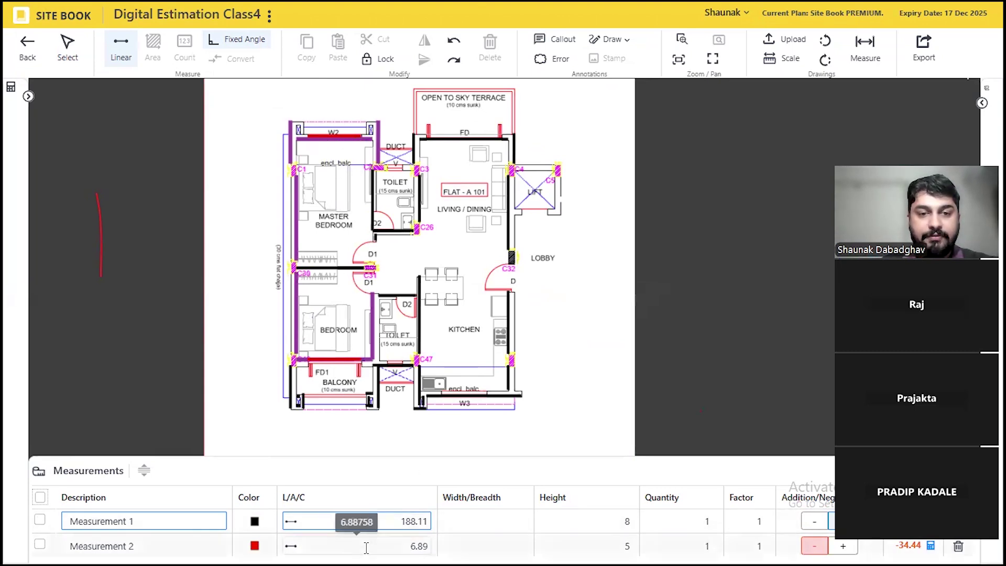
scroll(366, 546, down, 2)
scroll(352, 546, up, 1)
scroll(160, 524, up, 1)
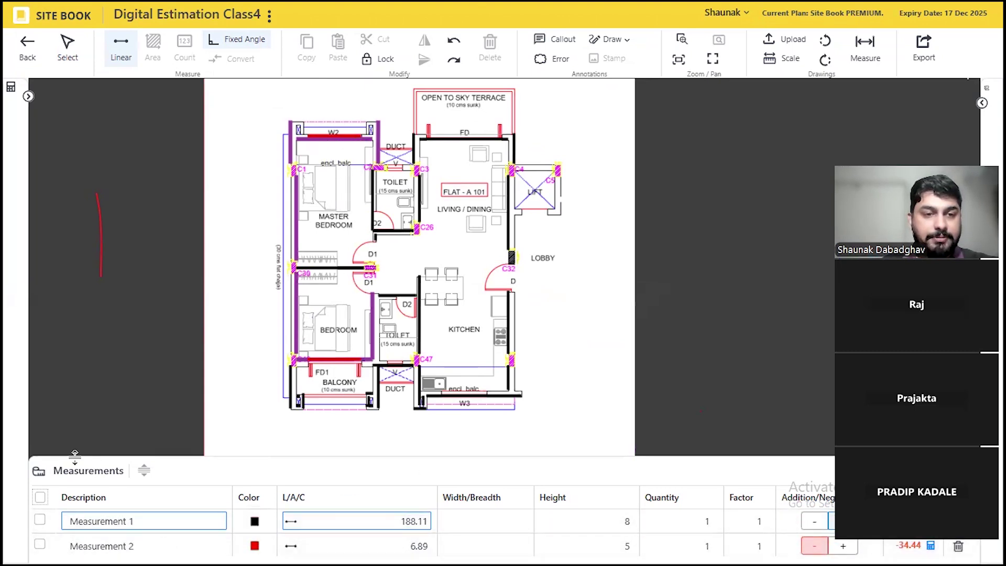
click(68, 46)
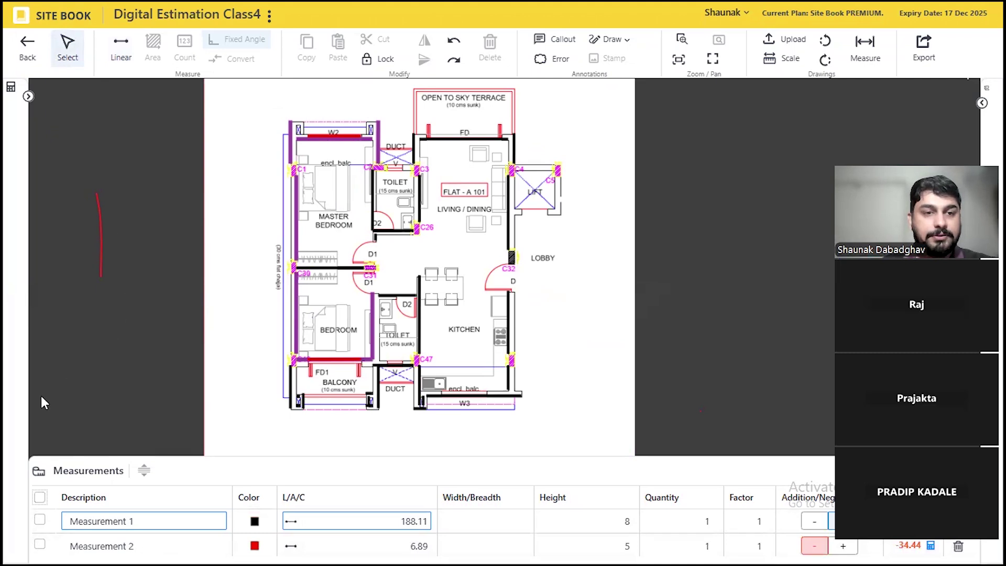
drag(63, 455, 67, 387)
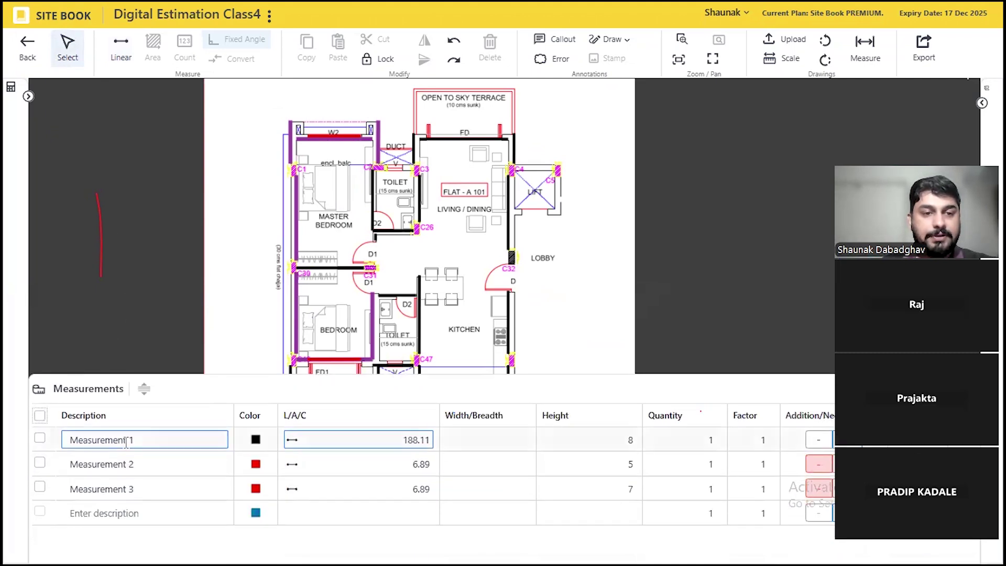
Step: Rename Measurement 3 as fd1 and Measurement 2 as w2
click(65, 488)
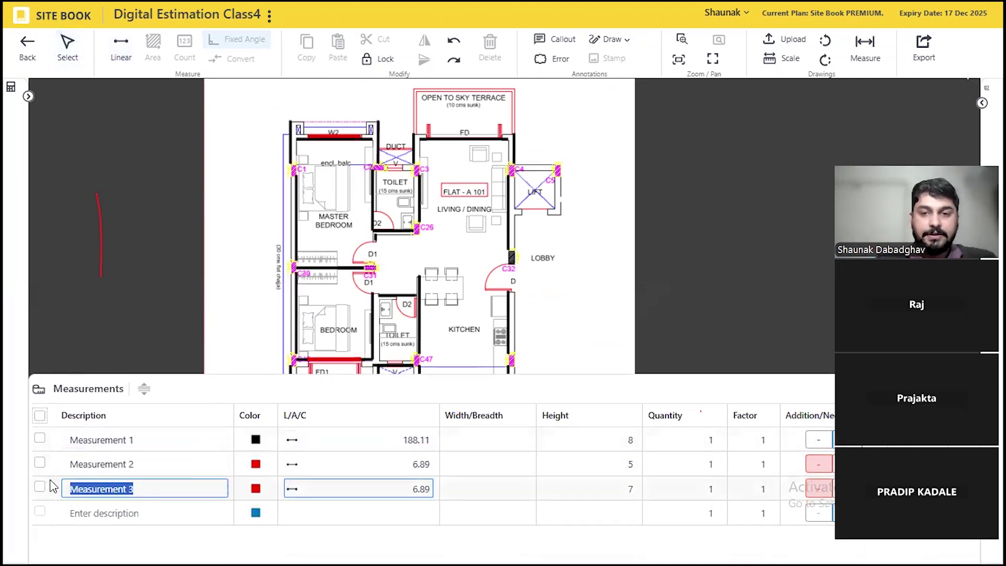
text(fd1)
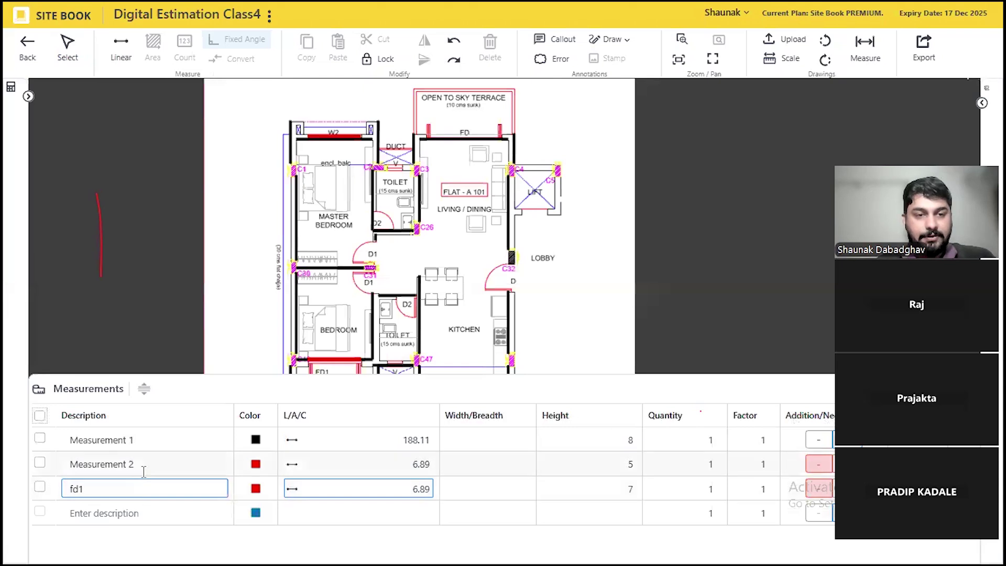
click(143, 471)
text(w2)
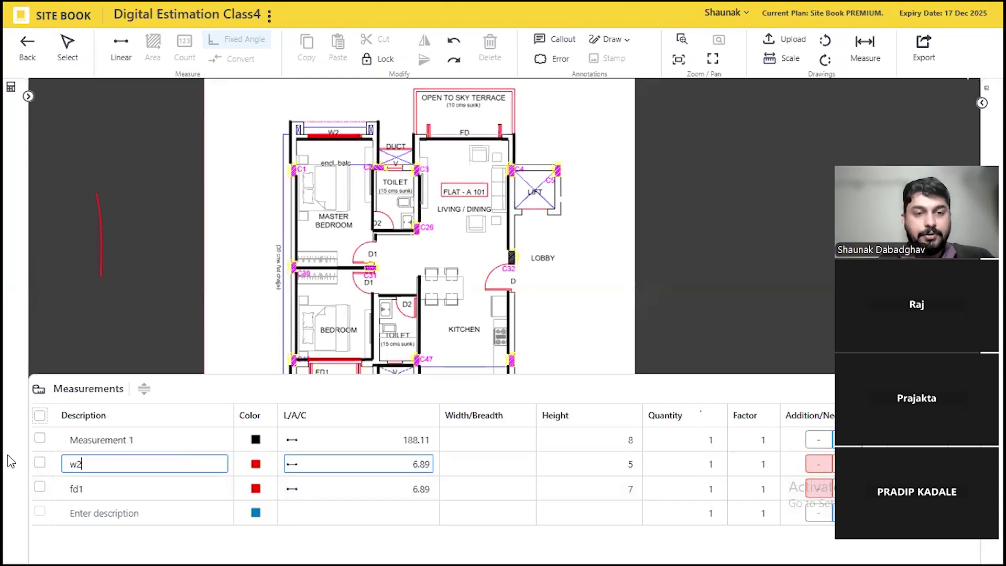
Step: Count the fd1 openings for its quantity by marking the bedroom's FD1 door and the living room's FD terrace door
click(662, 487)
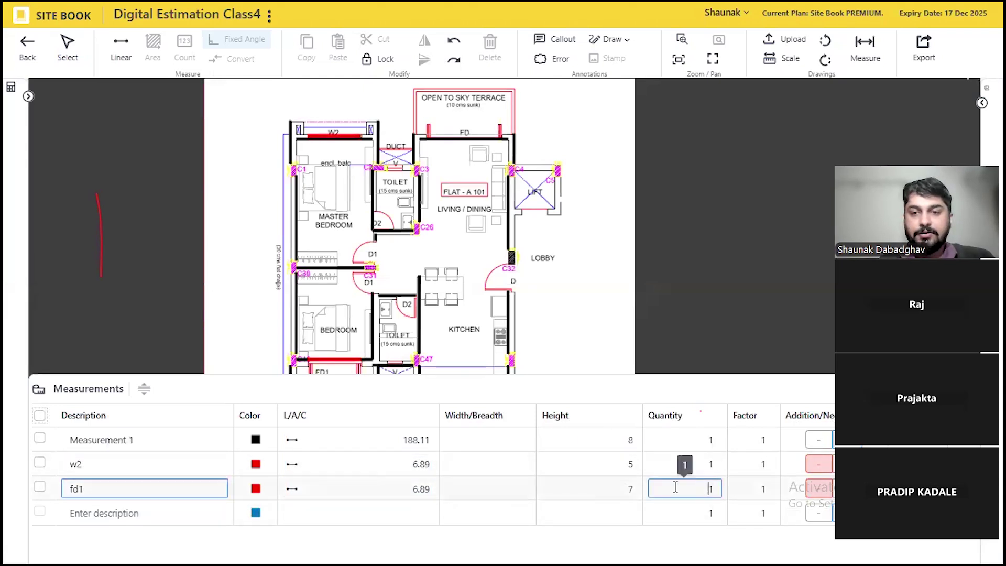
click(323, 356)
click(462, 127)
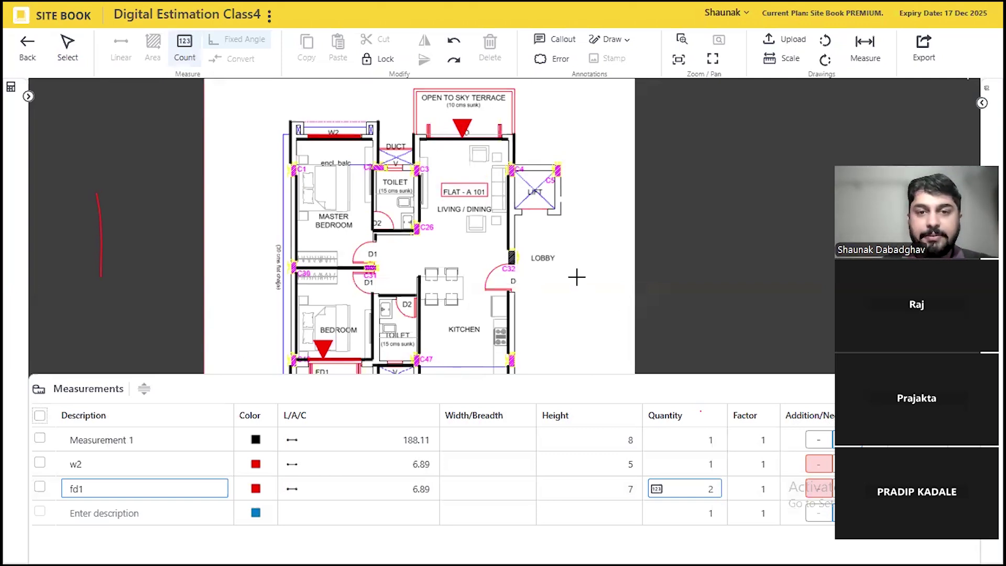
Step: Add a measurement named w3 and trace the length of the kitchen's W3 window opening from edge to edge
drag(577, 277, 586, 224)
scroll(475, 350, up, 5)
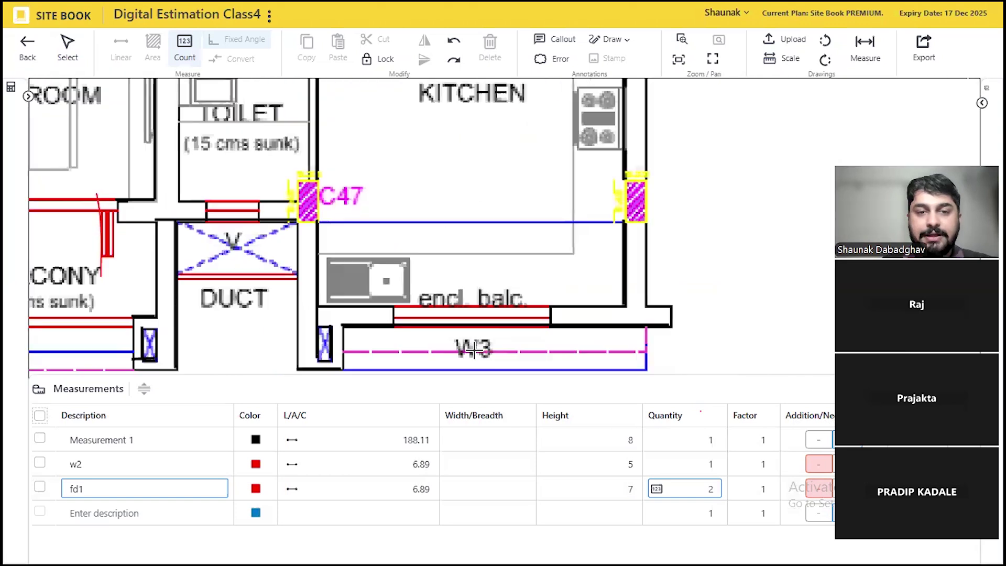
click(179, 513)
text(w3)
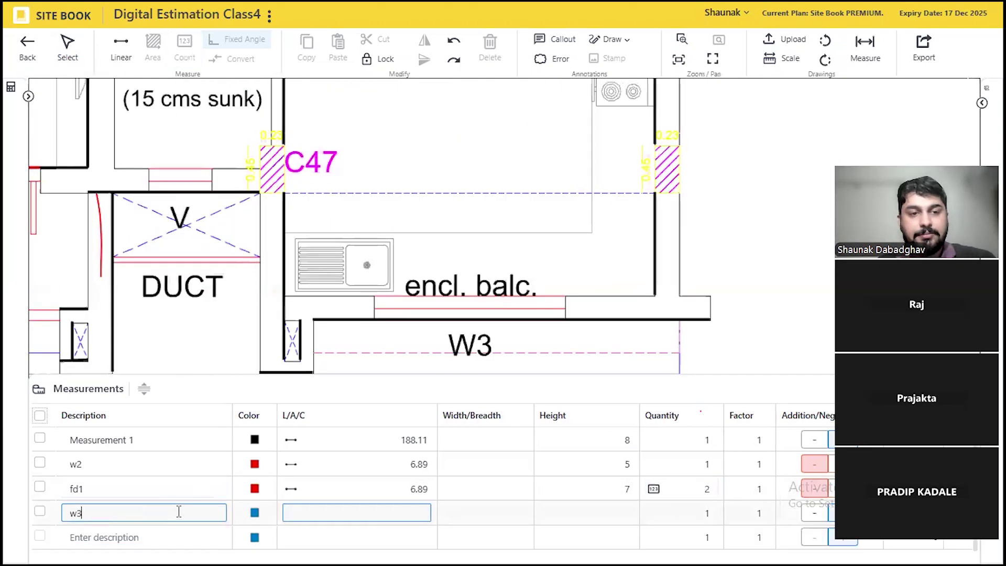
click(121, 46)
click(374, 308)
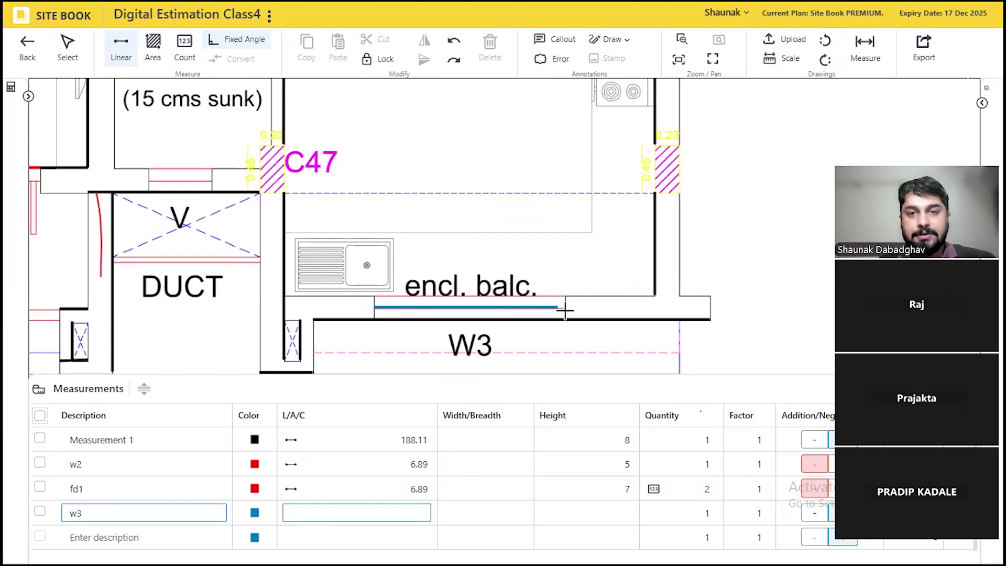
click(565, 308)
Step: Set the height of w3 to 5 and mark it as a deduction
click(637, 517)
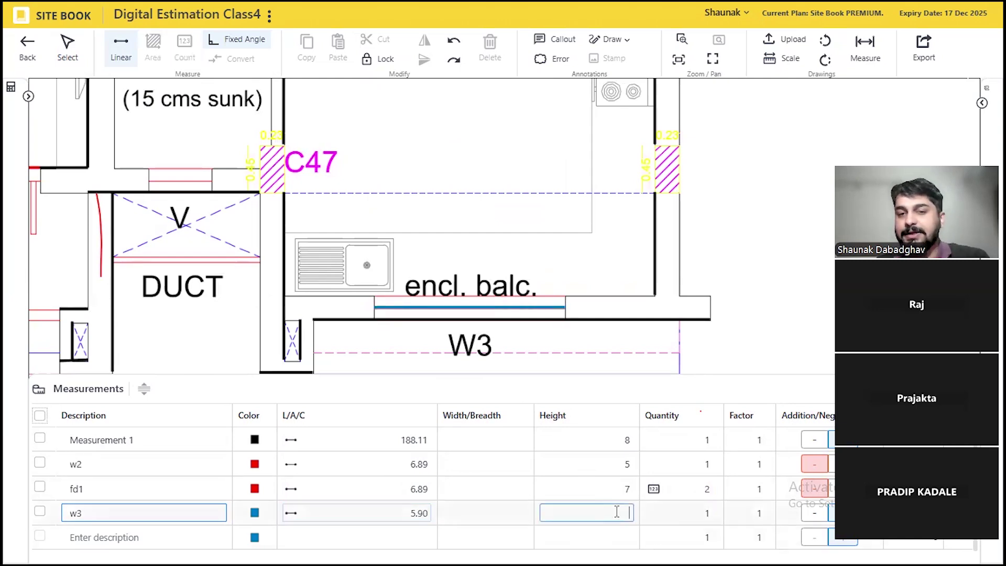
text(5)
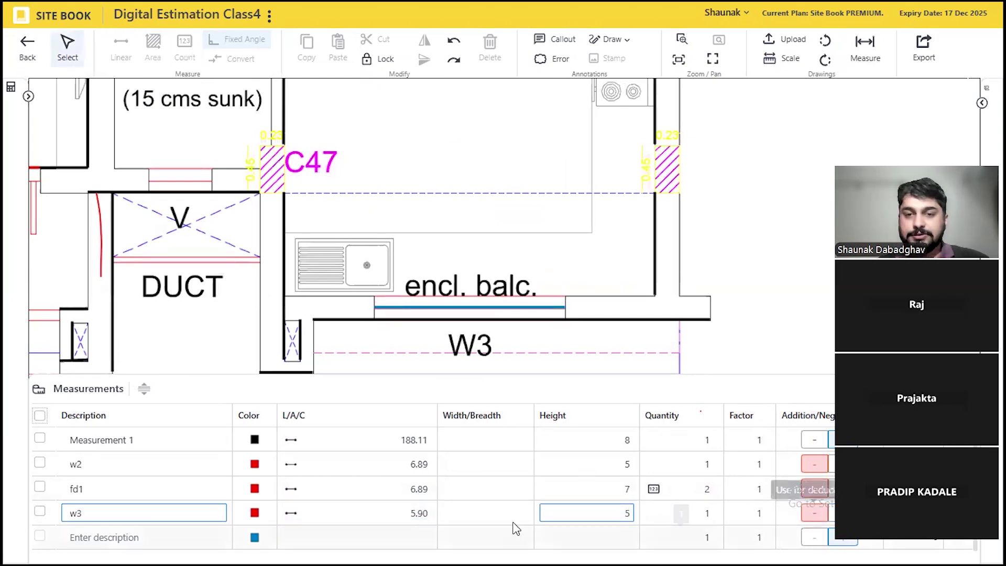
click(367, 513)
Step: Add a measurement named V and trace the ventilator opening of the kitchen-side toilet beside column C47
scroll(547, 319, down, 5)
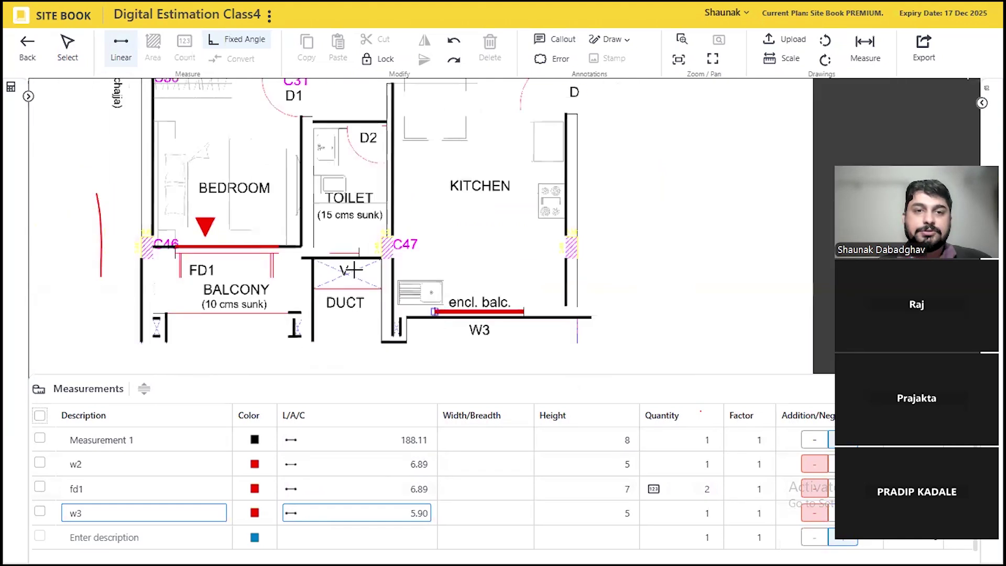
scroll(321, 236, up, 11)
scroll(357, 275, up, 2)
click(120, 535)
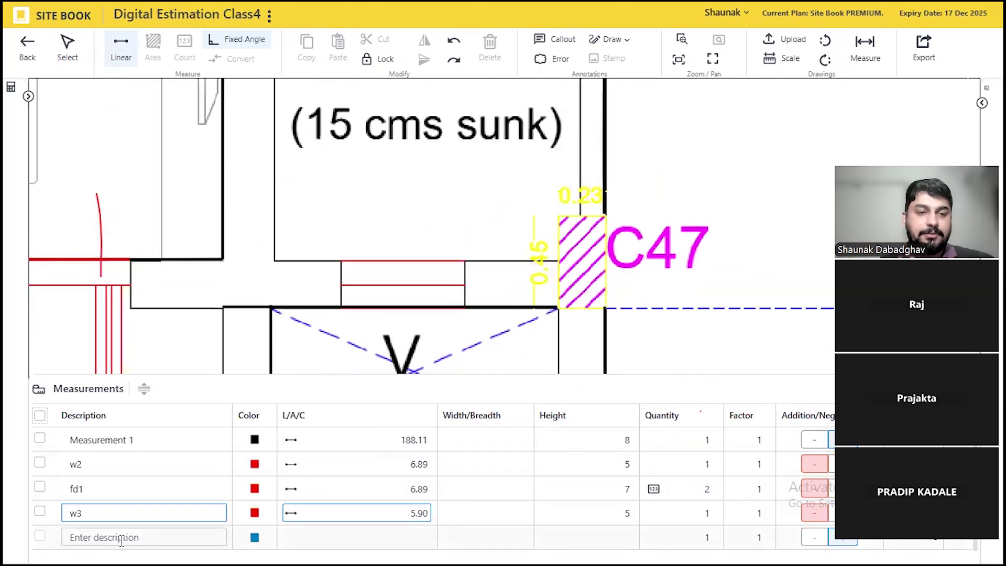
text(V)
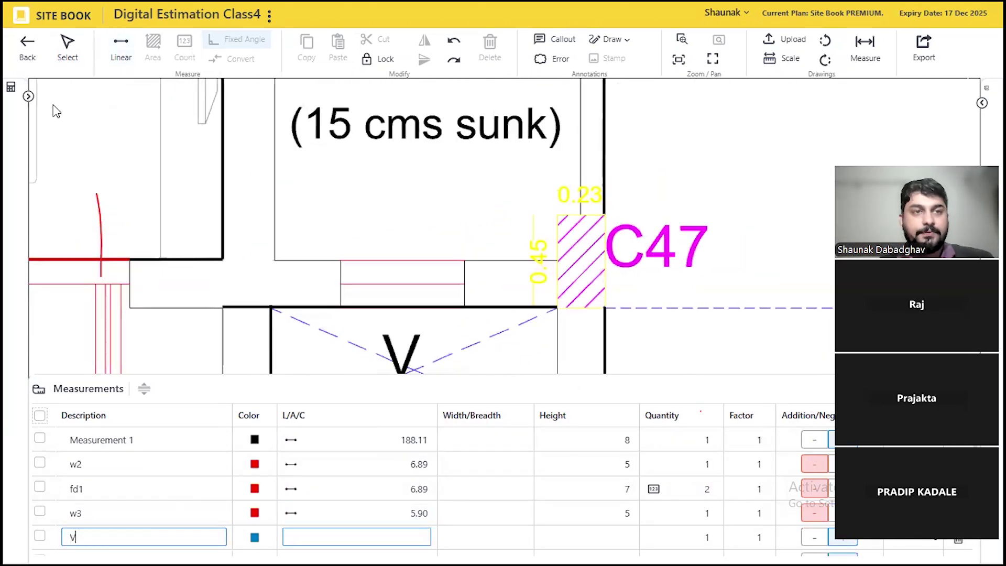
click(121, 46)
click(340, 282)
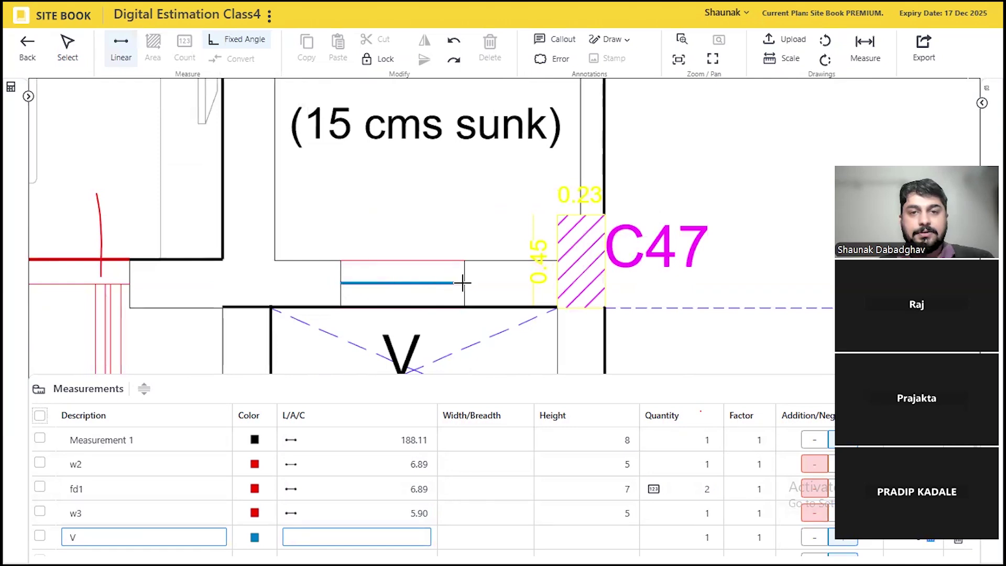
click(464, 283)
right_click(392, 345)
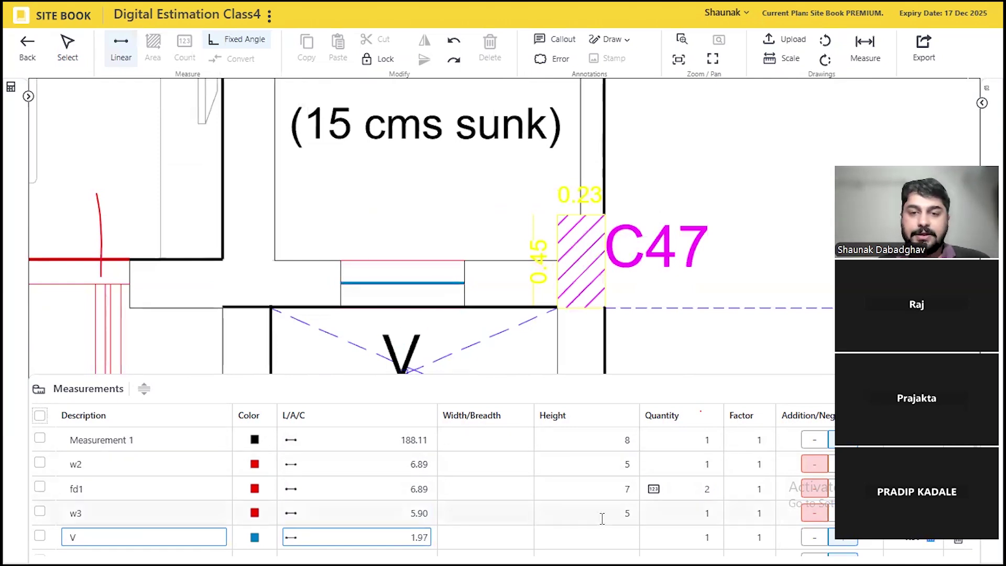
Step: Mark V as a deduction and count its quantity by marking the ventilators of both toilets
click(806, 537)
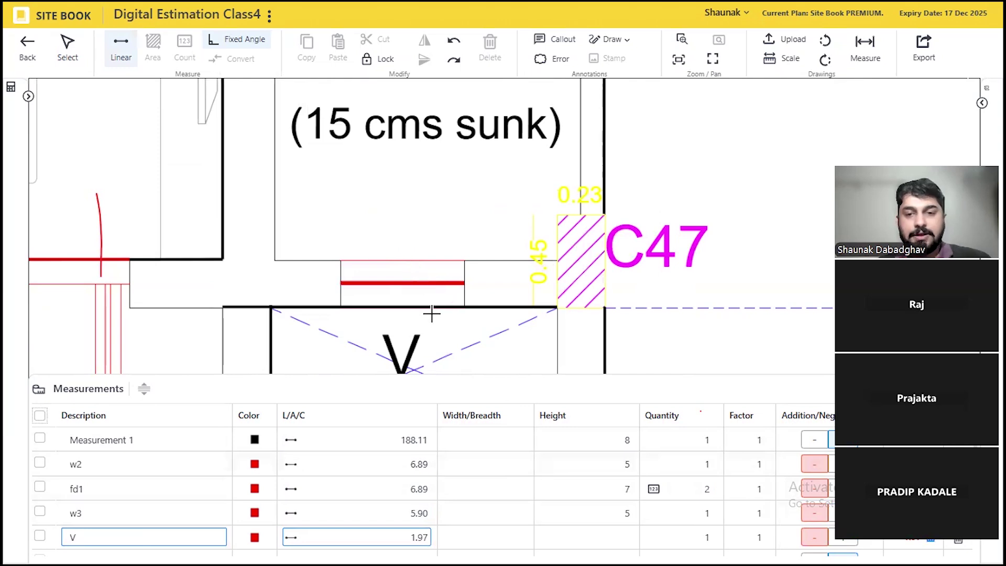
key(Tab)
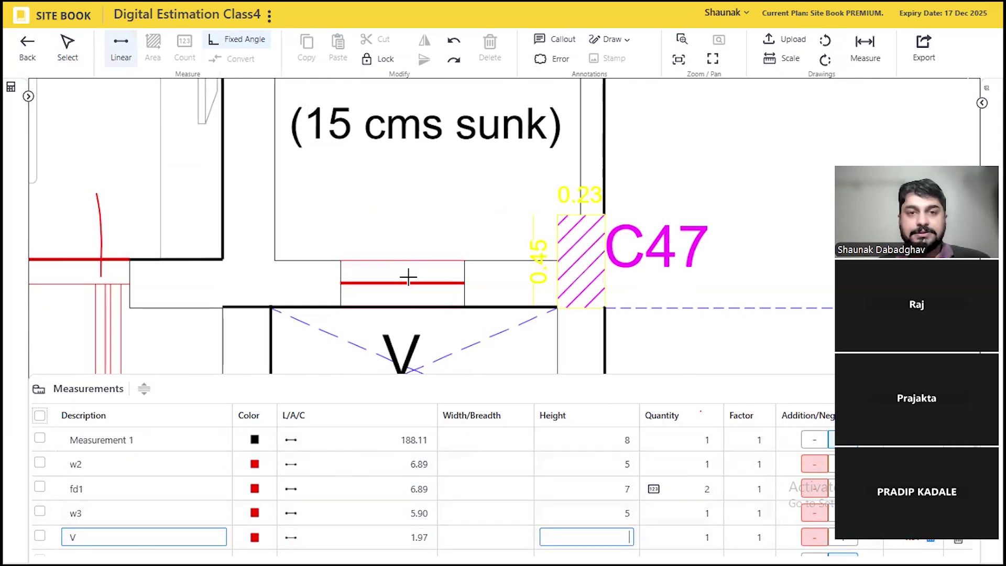
click(676, 535)
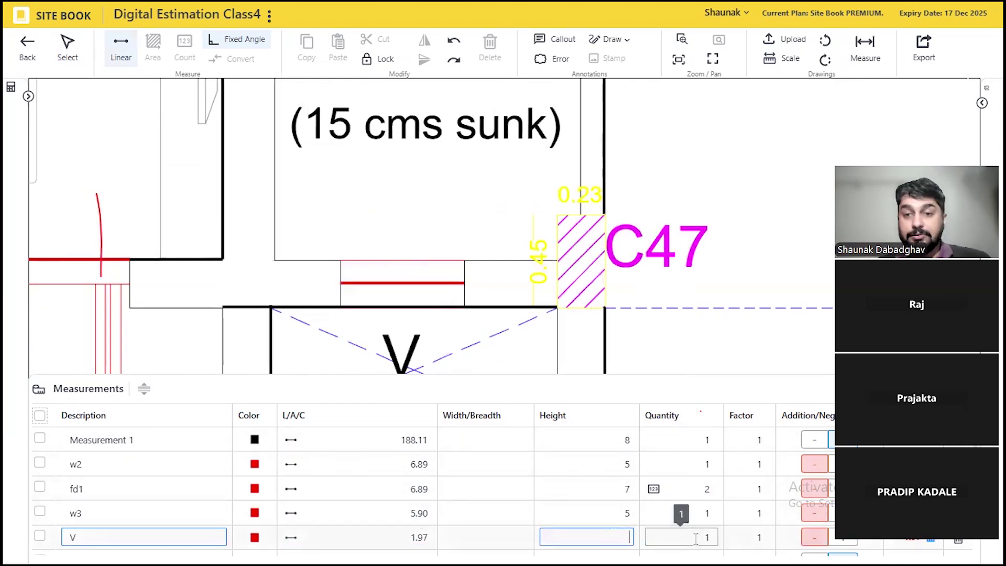
click(405, 247)
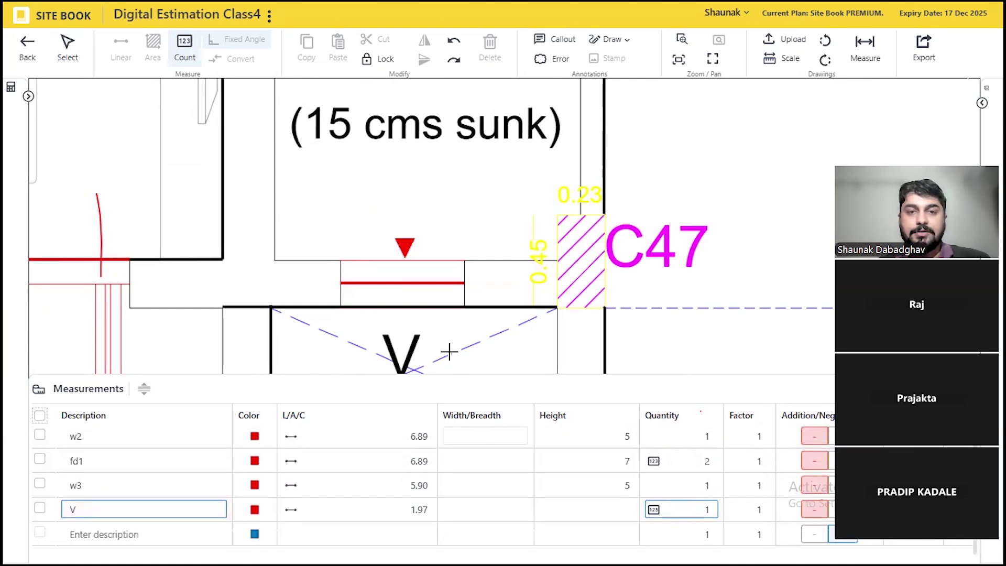
scroll(449, 353, down, 5)
scroll(439, 131, up, 5)
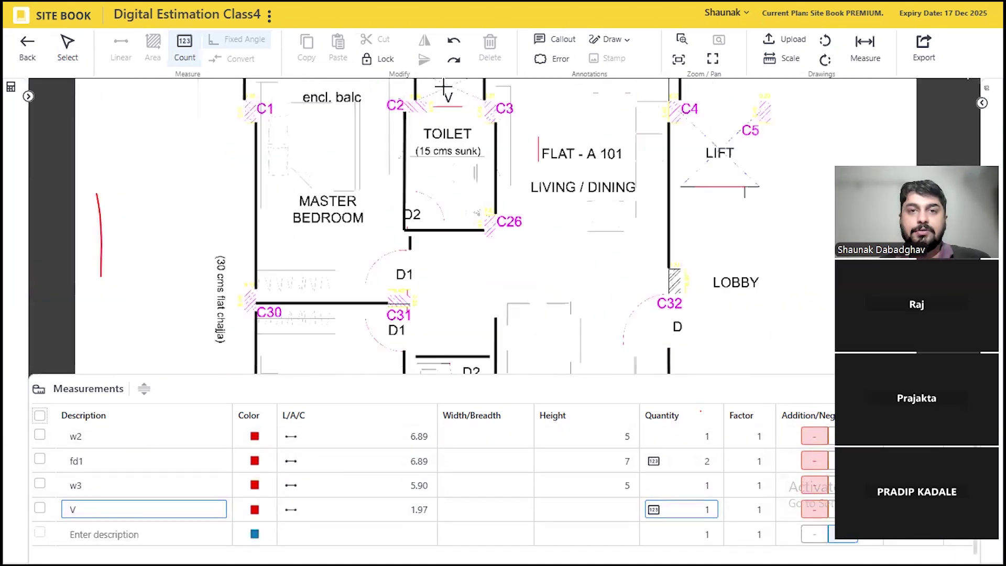
click(447, 131)
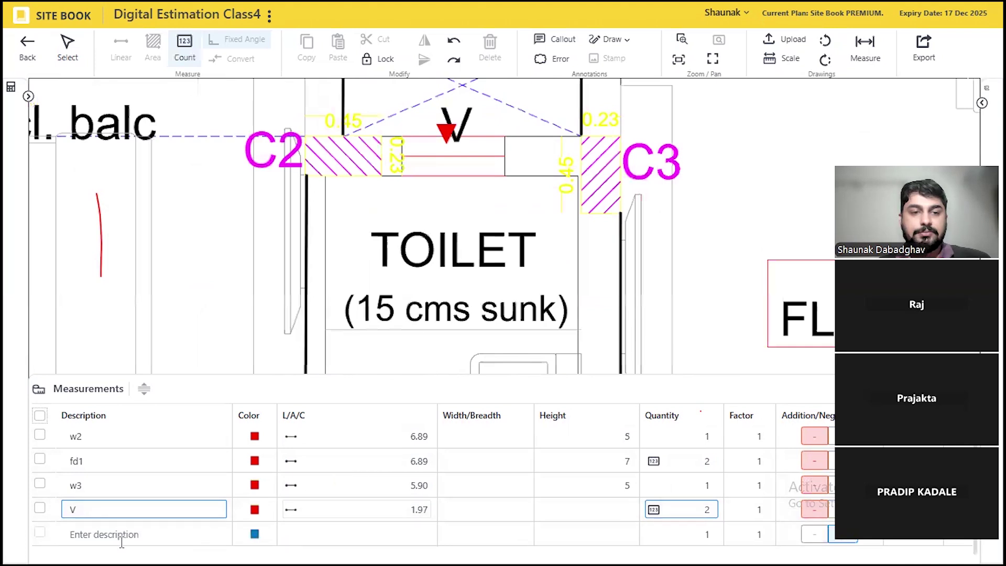
Step: Add the master toilet's duct-side wall to Measurement 1, tracing from the edge of column C2 to column C3
scroll(348, 457, up, 1)
click(391, 441)
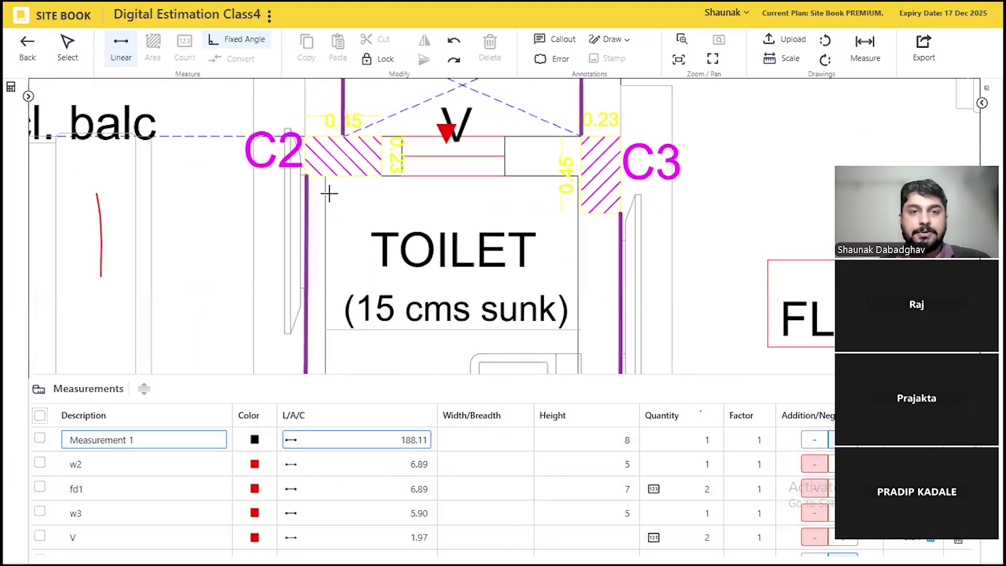
click(322, 176)
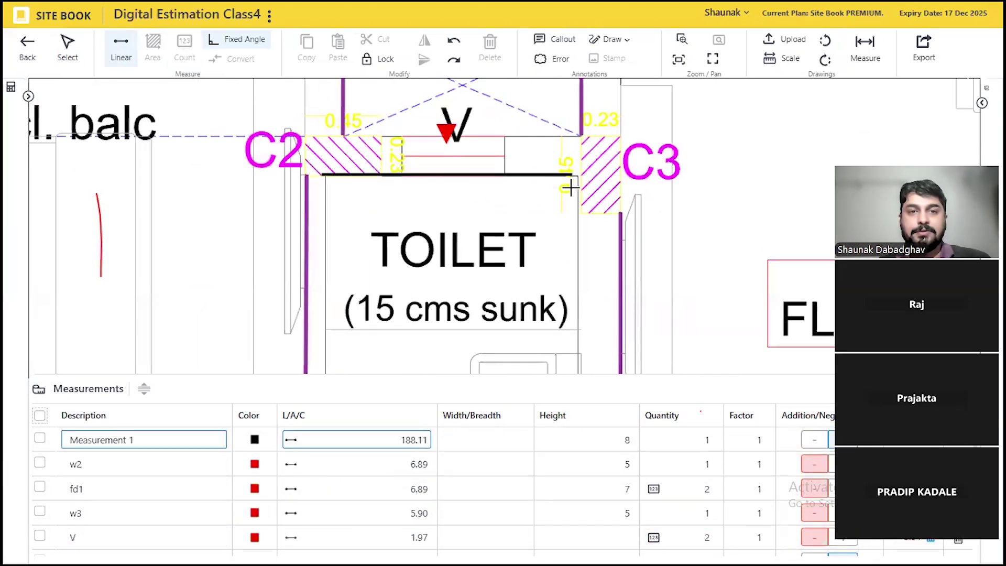
key(Escape)
click(382, 174)
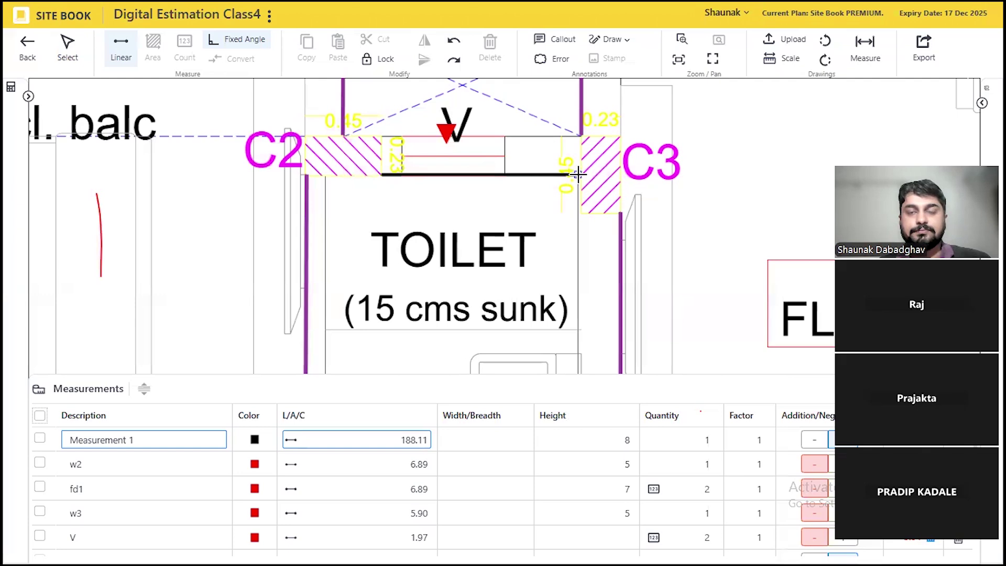
click(578, 174)
key(Escape)
Step: Check Measurement 1's traced walls by highlighting them on the plan, clear the selection, and shrink the measurements table to reveal more drawing
scroll(419, 215, down, 5)
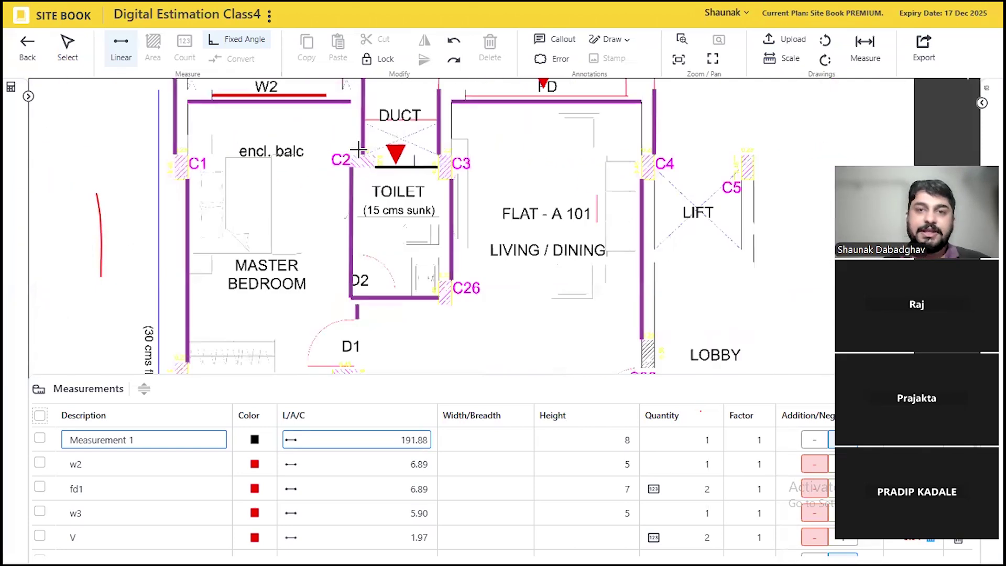
scroll(359, 150, down, 4)
drag(573, 293, 577, 273)
click(40, 437)
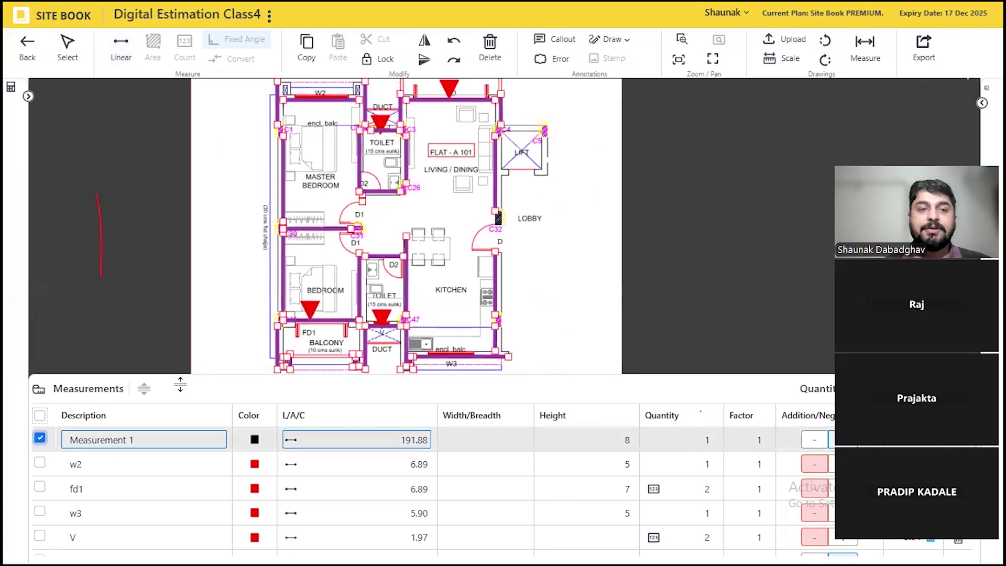
click(40, 437)
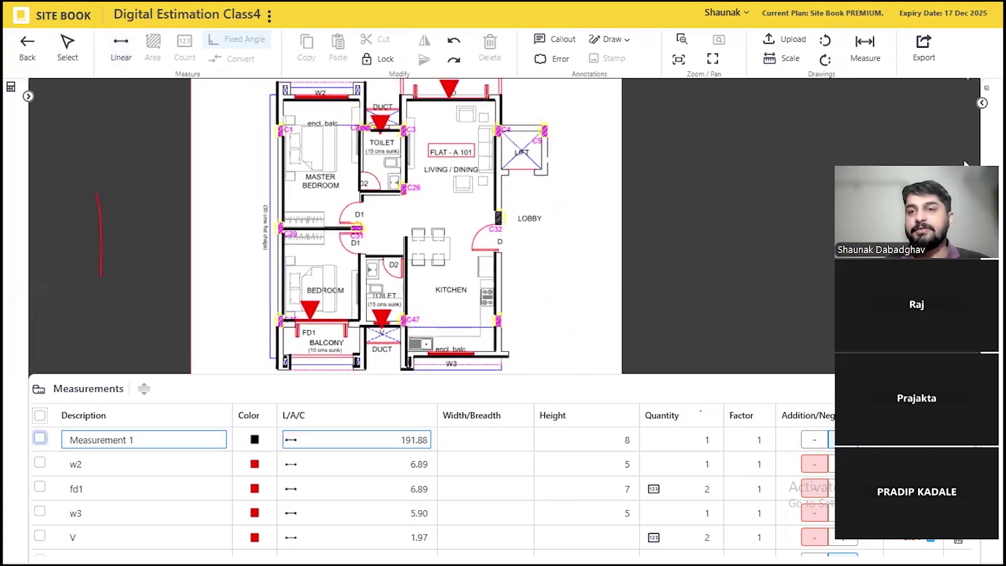
drag(697, 382, 690, 427)
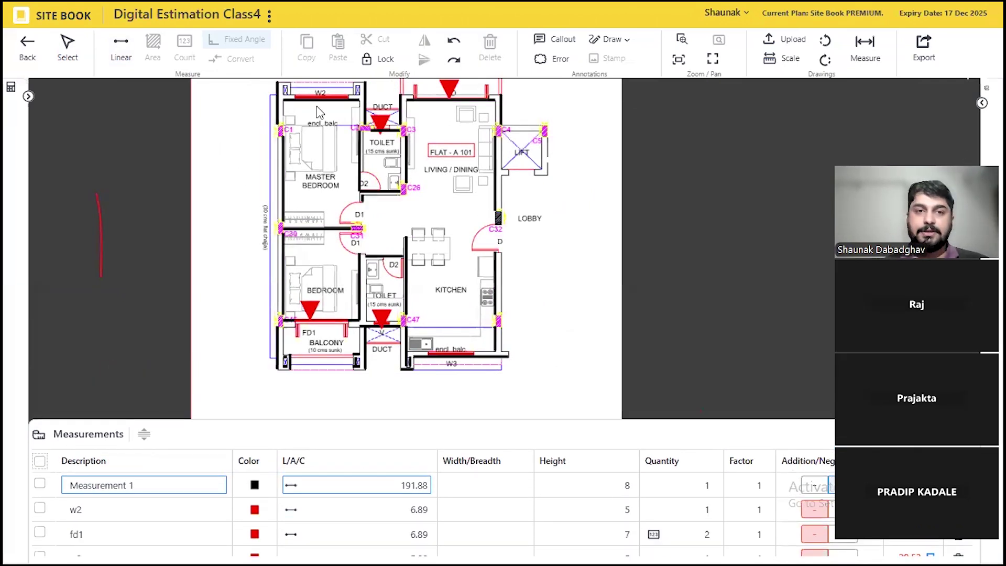
scroll(656, 162, up, 2)
drag(656, 162, 652, 238)
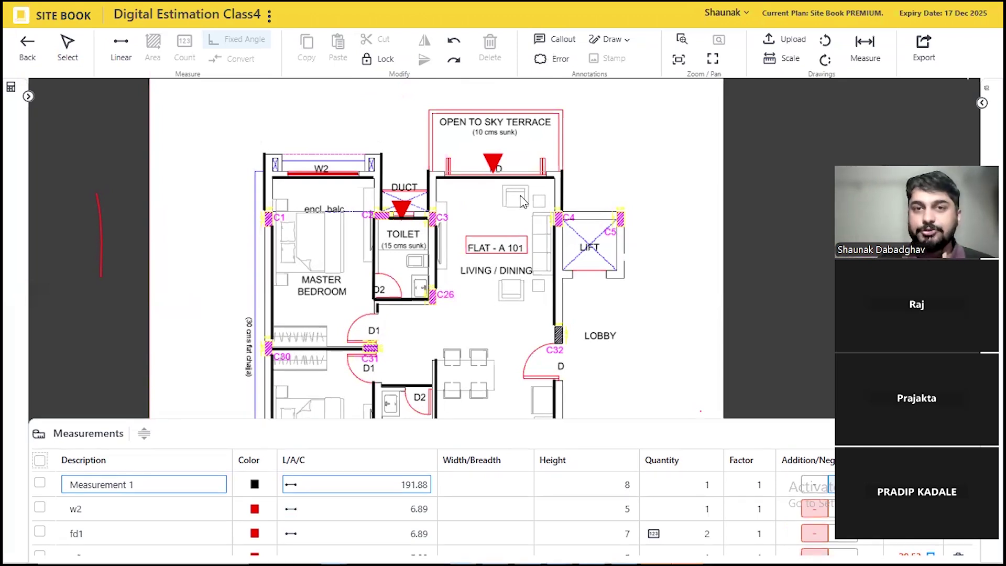
Step: Return to the quote and open the rate analysis behind the 6" clay brick masonry item's total cost
click(24, 45)
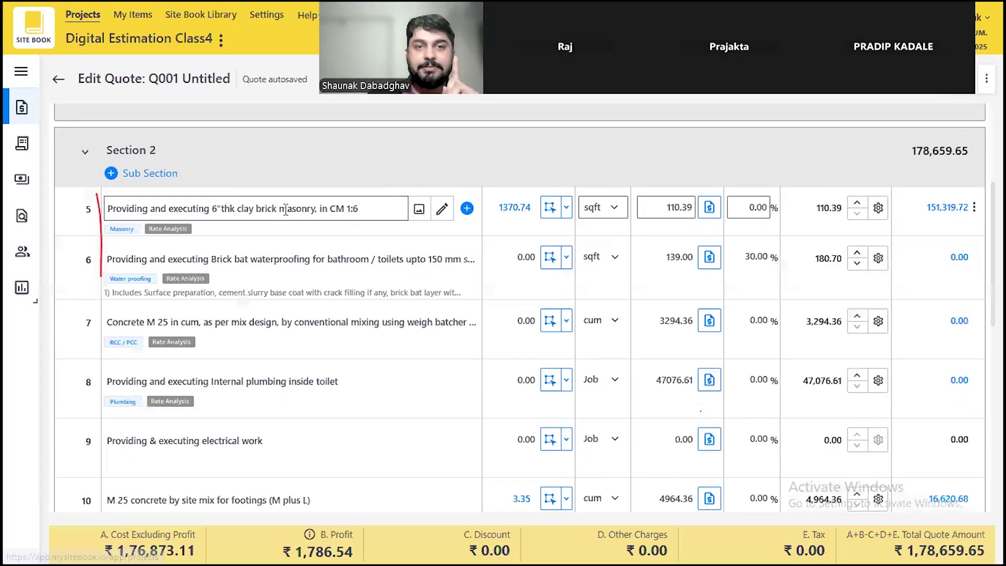
mouse_move(939, 216)
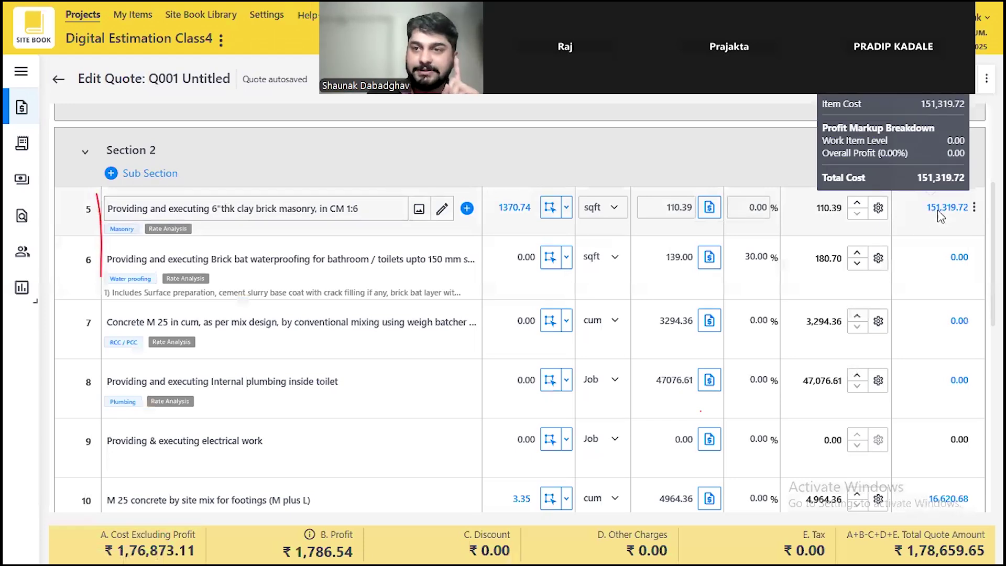
click(940, 212)
scroll(351, 297, down, 5)
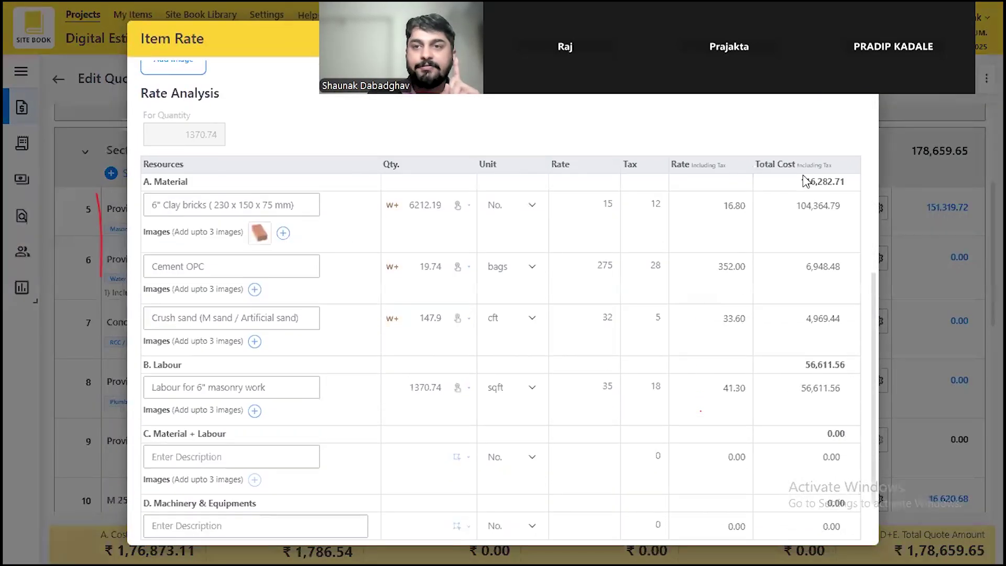
Step: Examine the material and labour subtotals in the masonry rate analysis and close it
drag(806, 181, 855, 181)
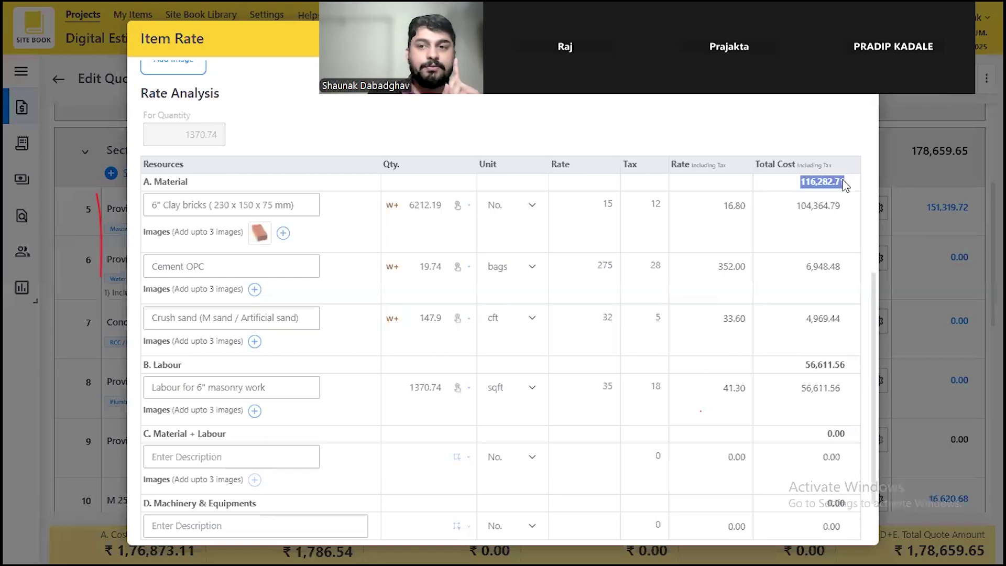
scroll(845, 184, down, 1)
drag(806, 295, 848, 296)
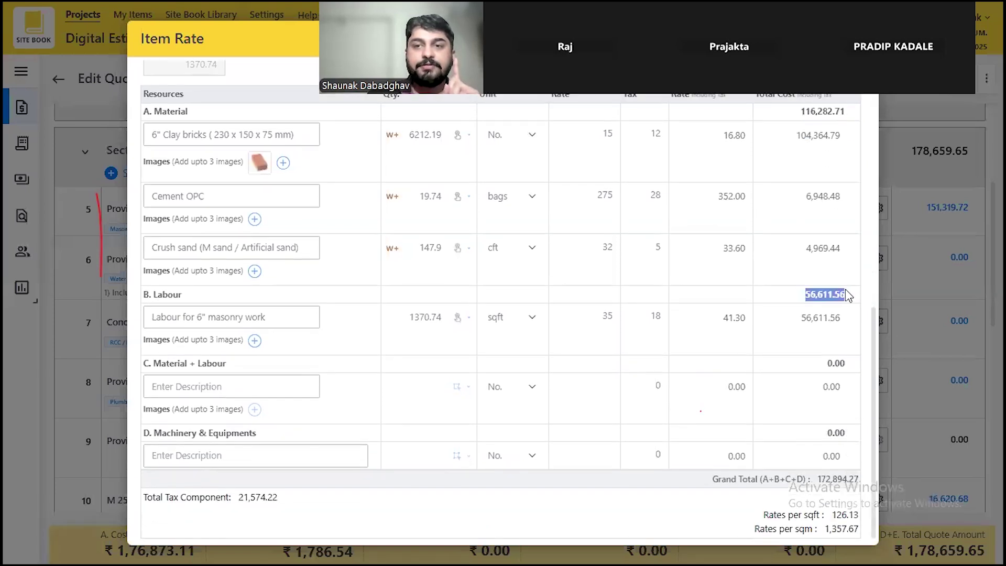
scroll(560, 302, up, 2)
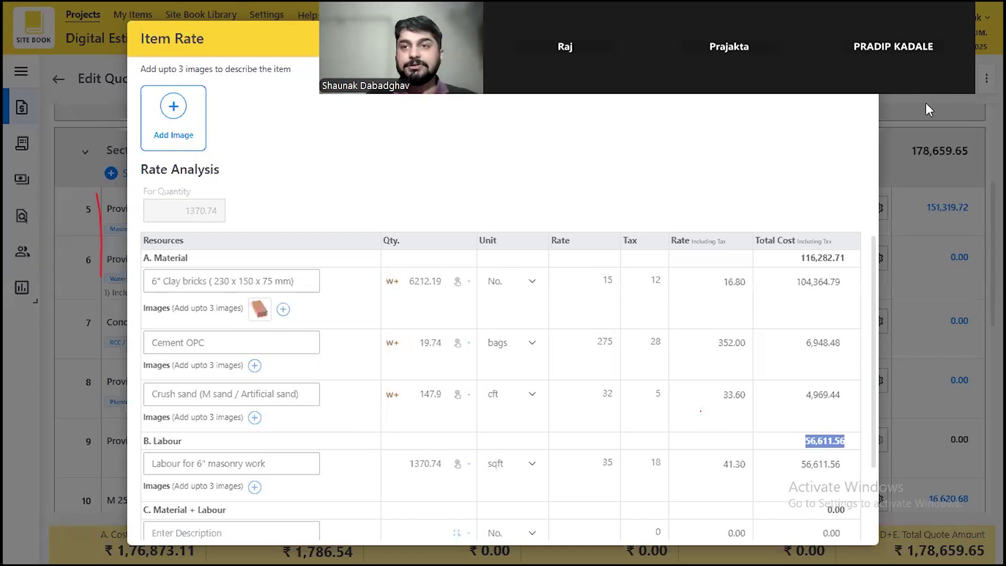
drag(927, 63, 929, 109)
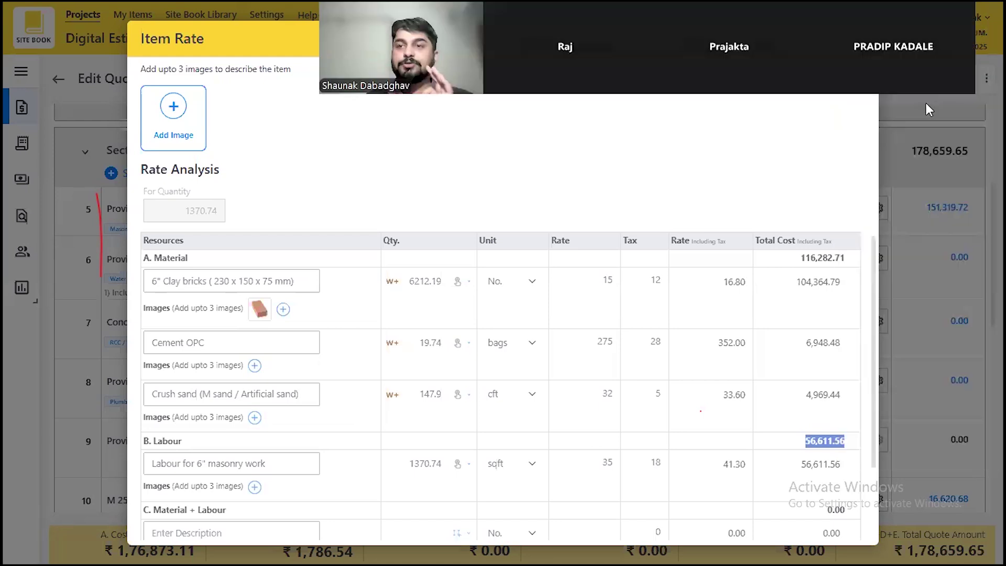
click(979, 210)
click(878, 208)
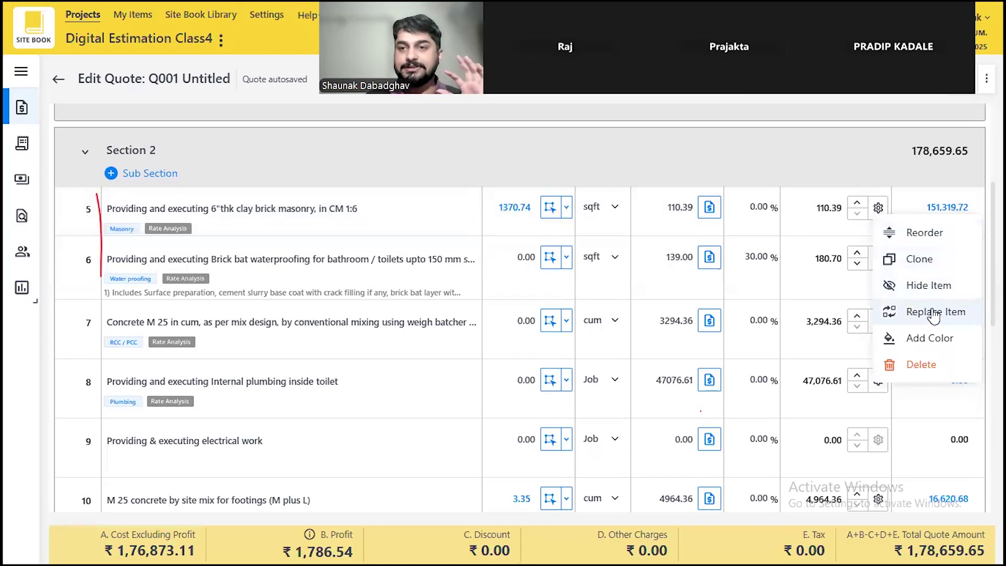
click(39, 352)
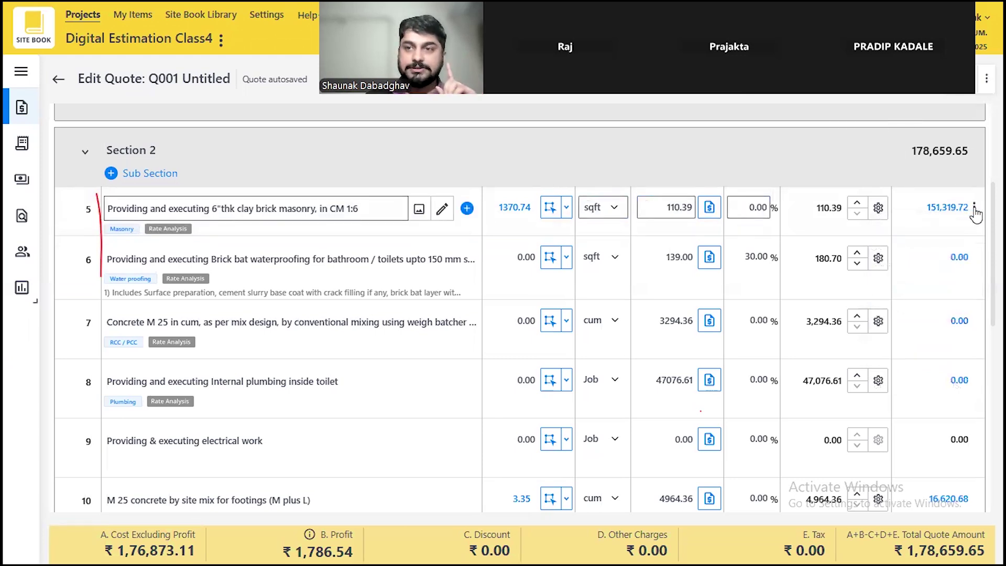
Step: Start replacing the 6" clay brick masonry item and filter the Site Book Library to the Masonry category
click(975, 209)
click(947, 310)
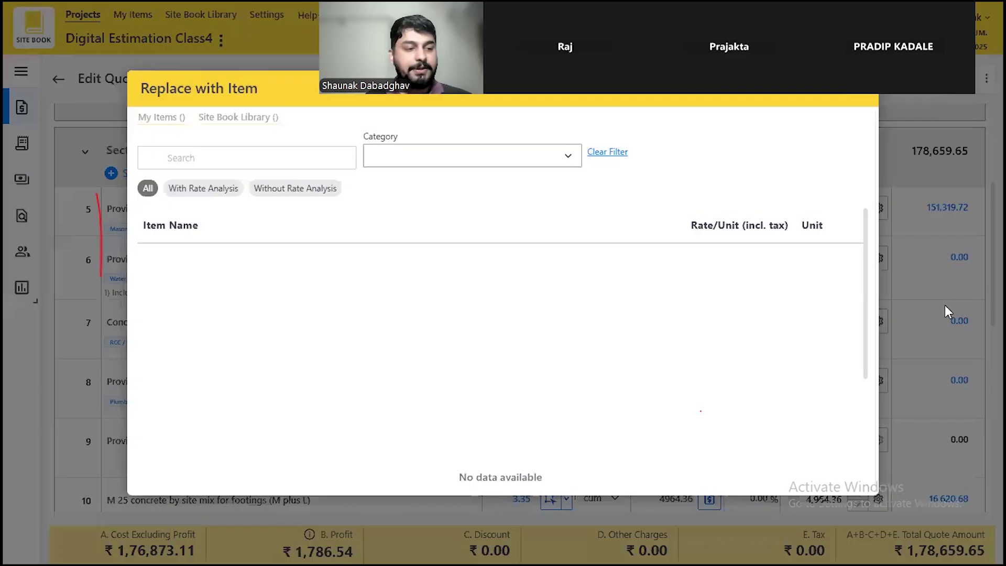
click(223, 118)
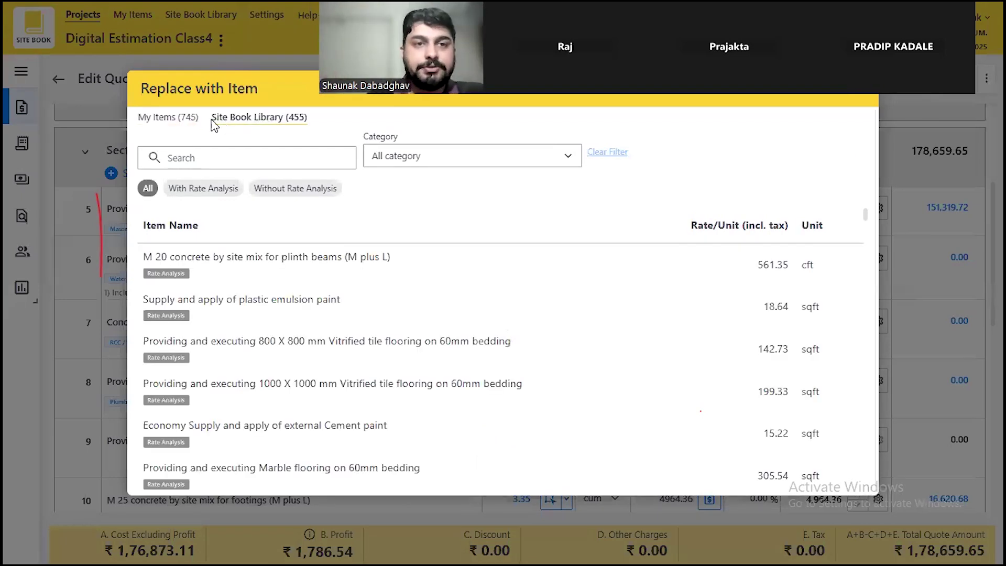
click(442, 157)
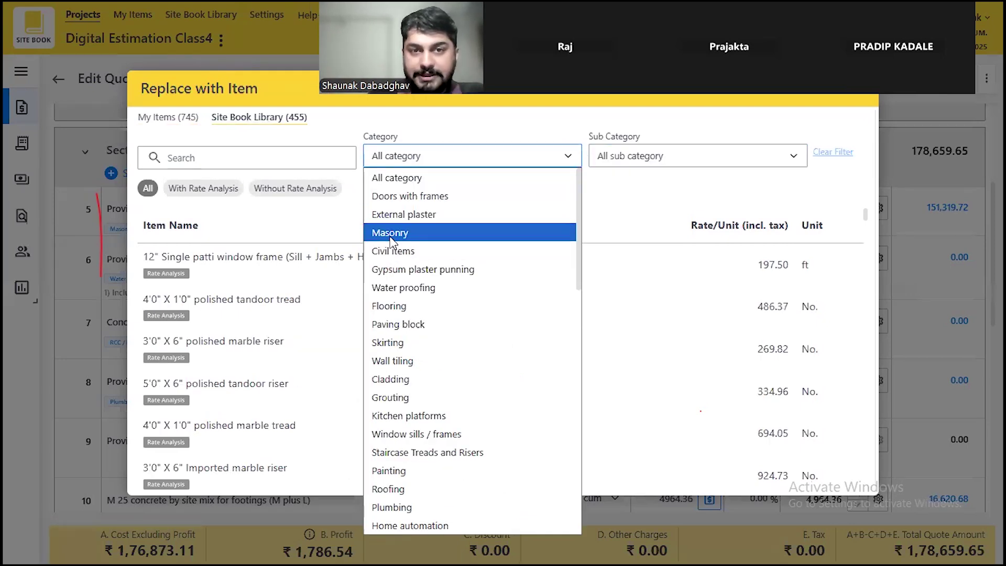
click(391, 233)
Step: Narrow the replacement items to the AAC block masonry sub category
click(666, 156)
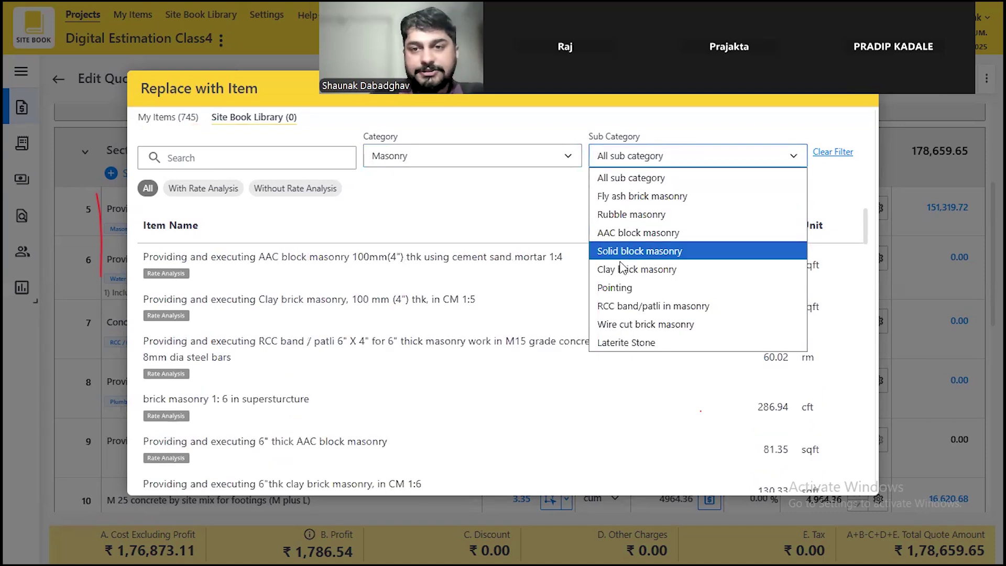
key(Up)
key(Up)
key(Up)
key(Up)
key(Up)
key(Up)
key(Up)
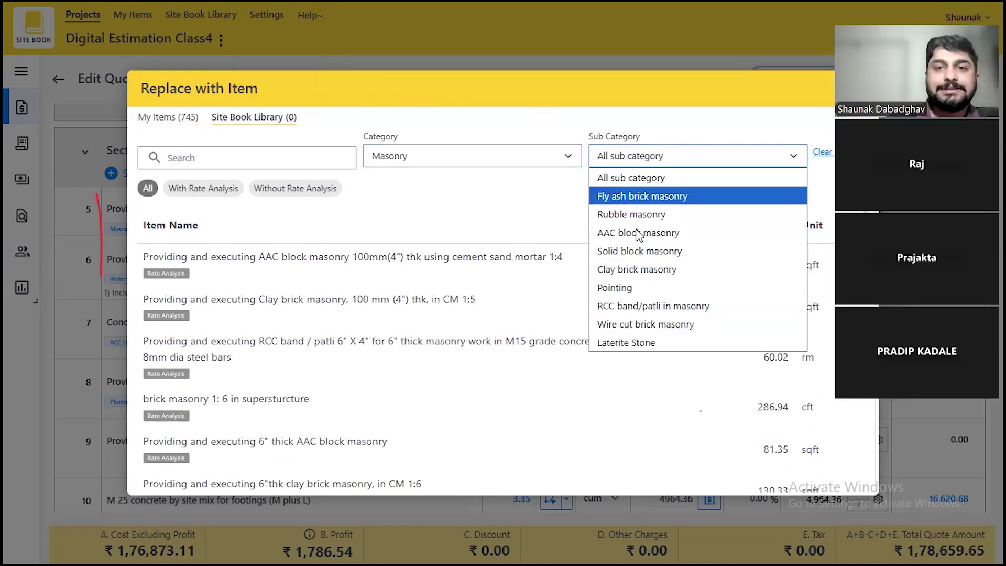
key(Down)
key(Down)
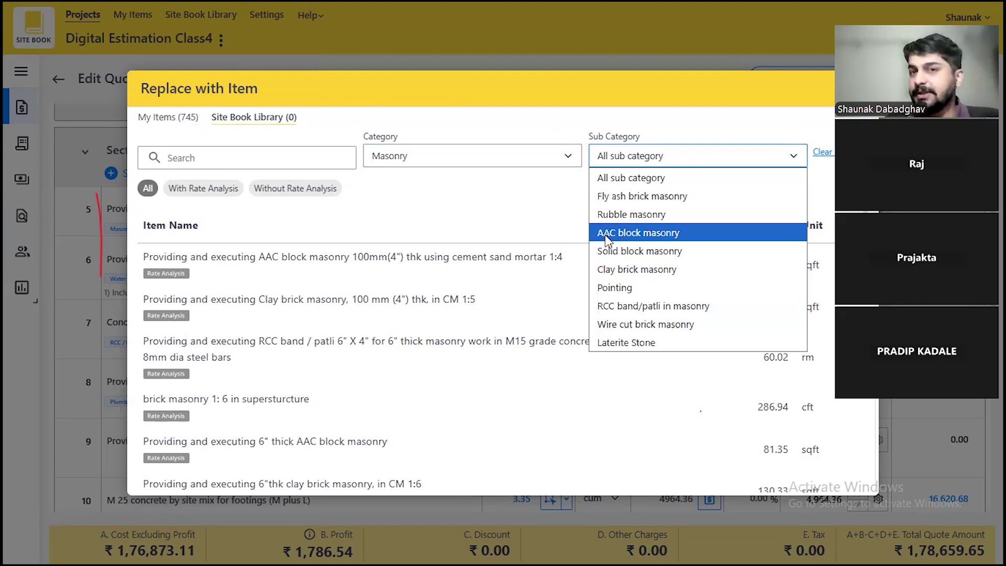
click(607, 237)
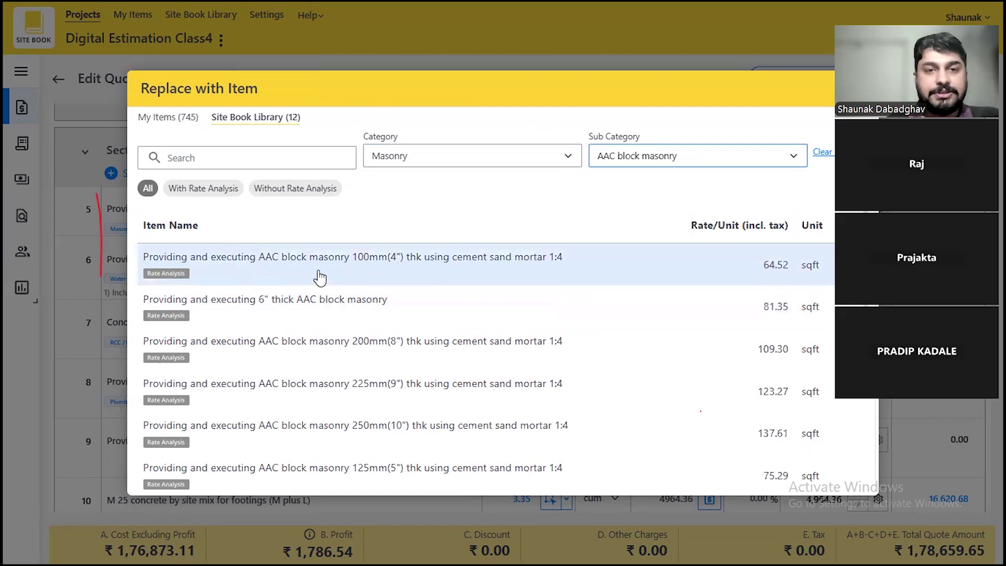
Step: Look through the AAC block masonry items and choose "Providing and executing 6" thick AAC block masonry" as the replacement
scroll(320, 278, down, 2)
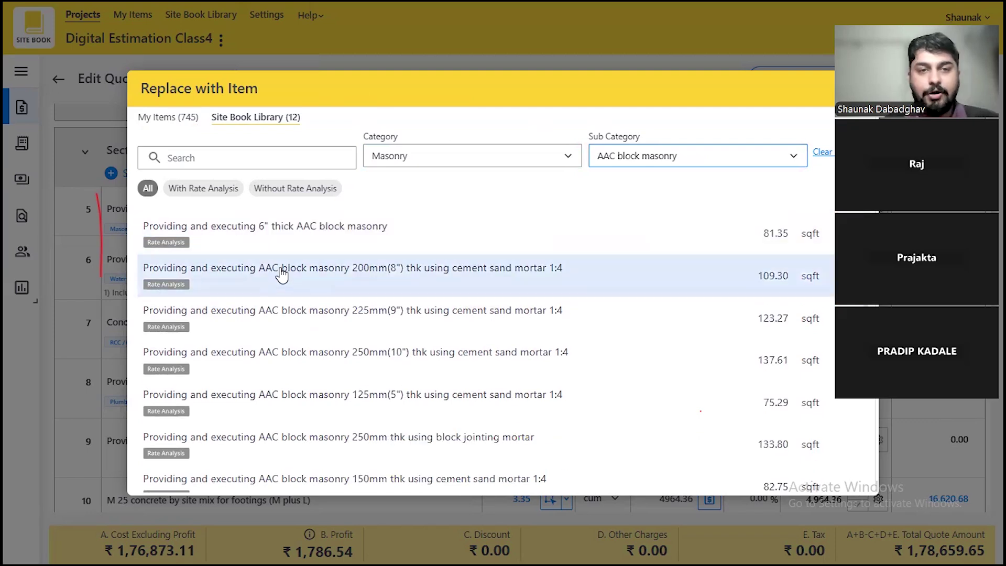
scroll(282, 274, down, 2)
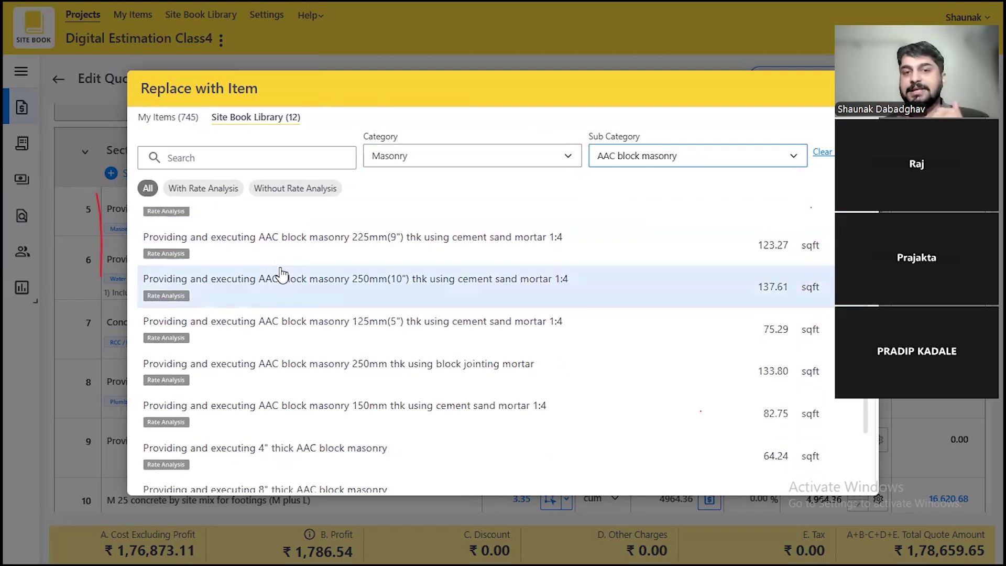
scroll(282, 274, down, 2)
scroll(282, 274, down, 1)
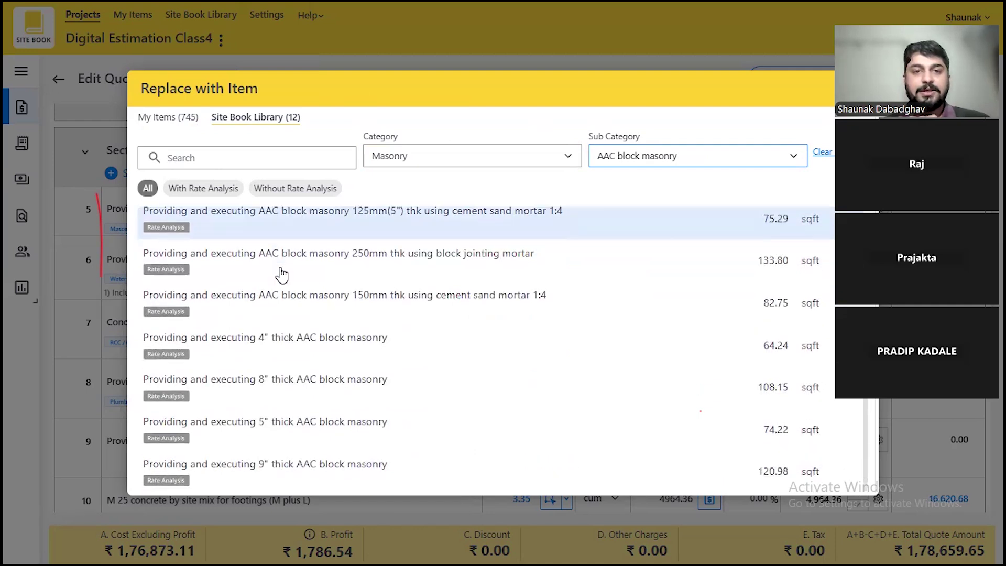
scroll(281, 435, up, 6)
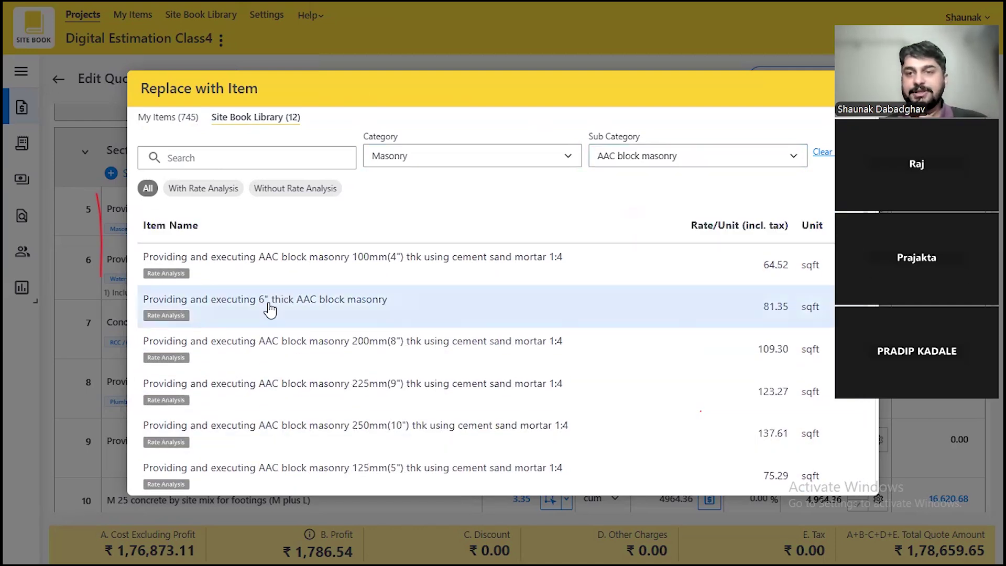
click(270, 309)
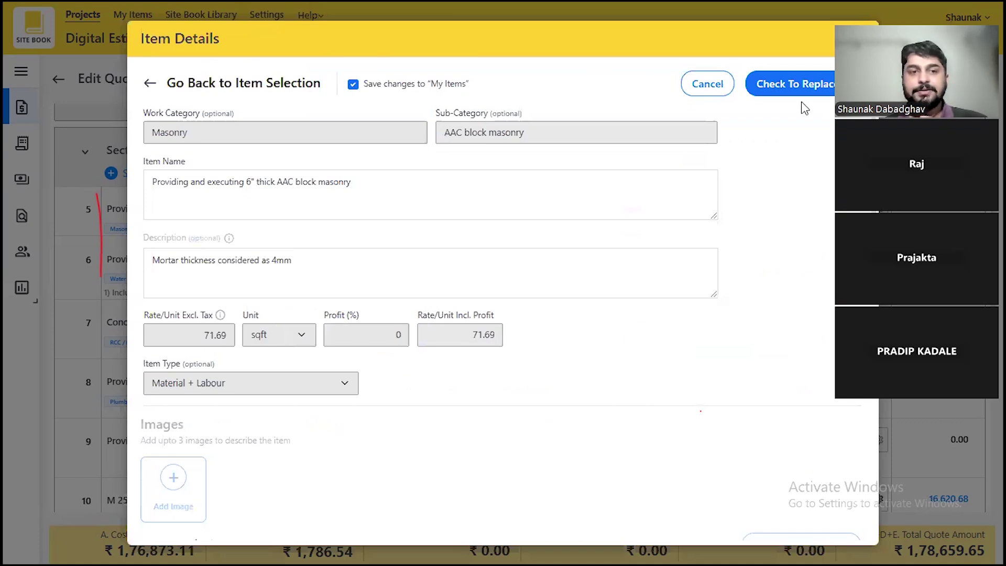
Step: Review the AAC item's rate analysis, compare its cost with the clay brick item, and replace the clay brick item with it
scroll(456, 312, down, 7)
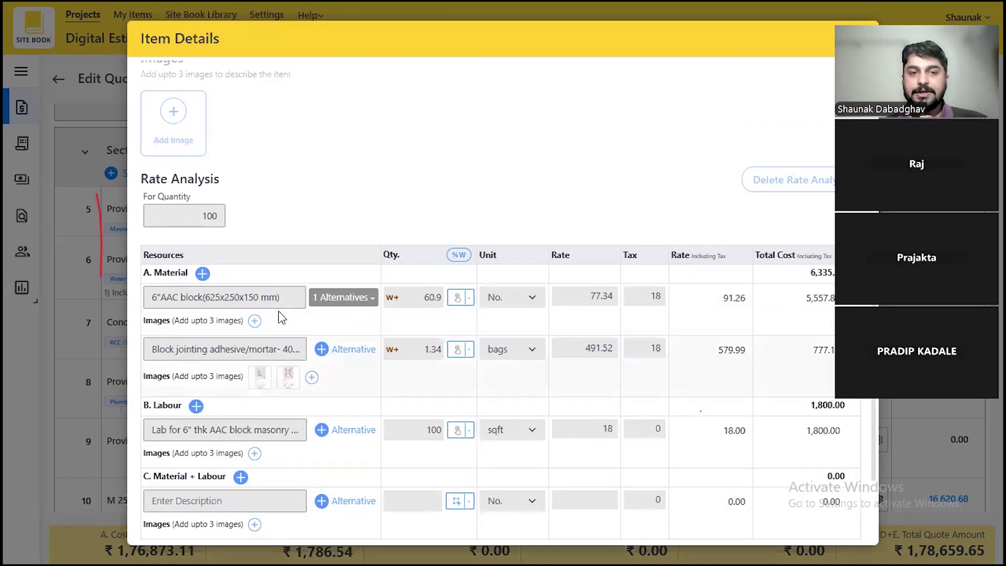
scroll(470, 443, up, 7)
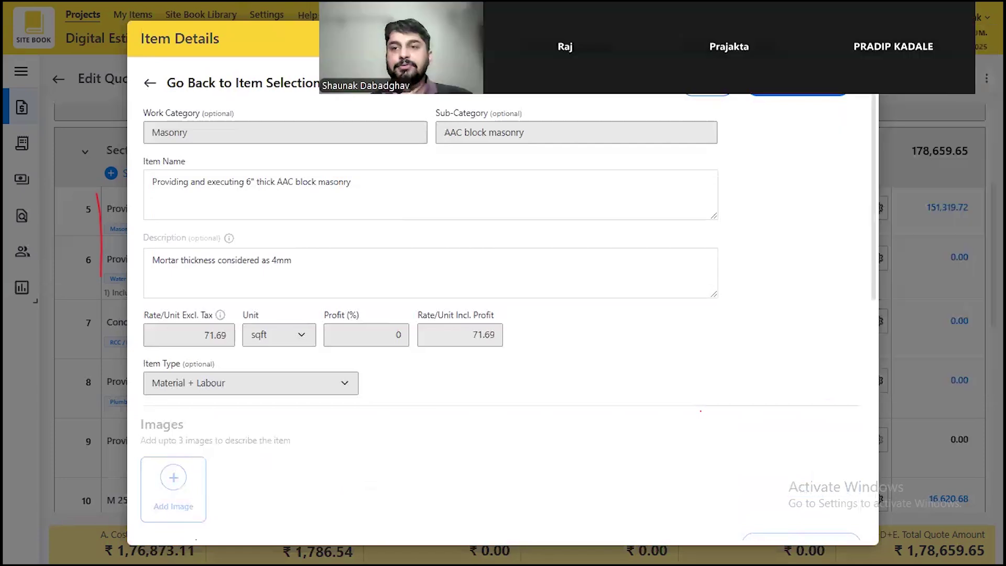
click(954, 300)
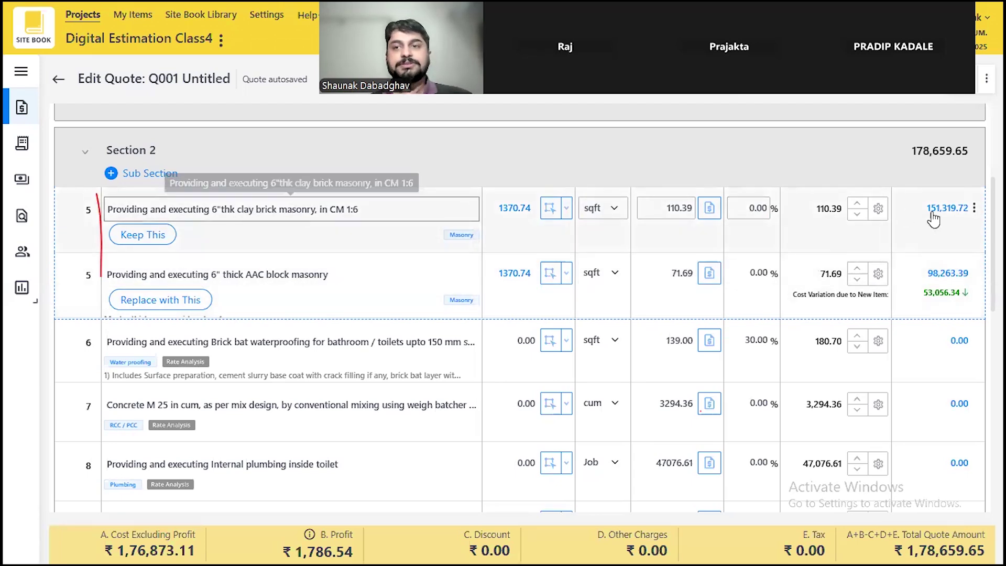
mouse_move(955, 212)
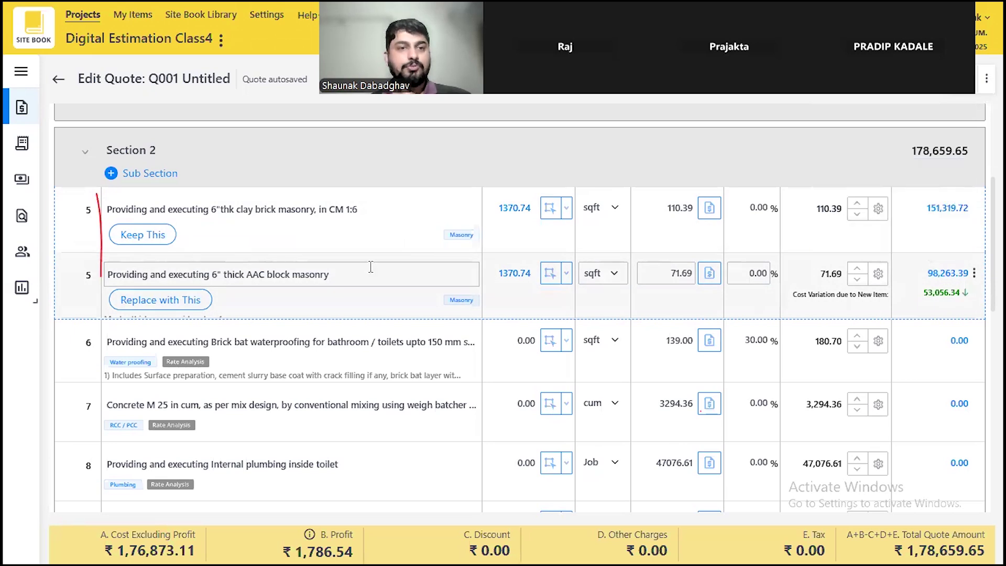
click(159, 300)
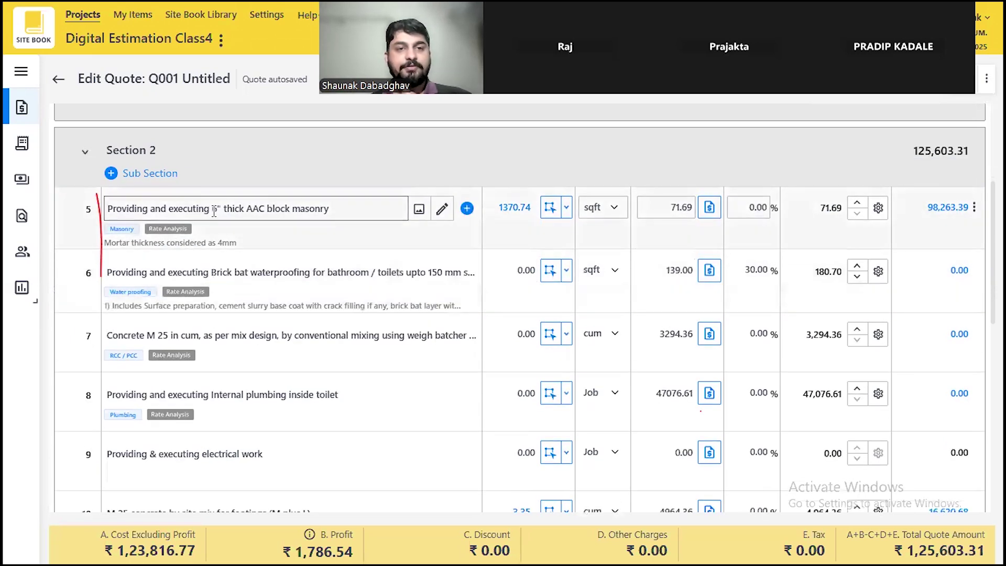
Step: Check the wall measurements in the 6" AAC block masonry item's take-off and return to the quote
click(550, 207)
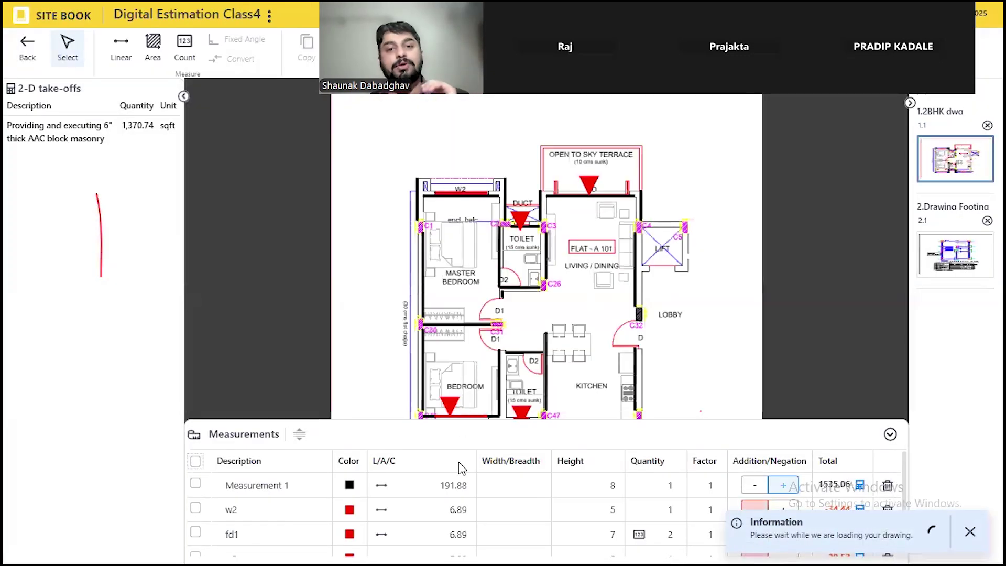
click(427, 485)
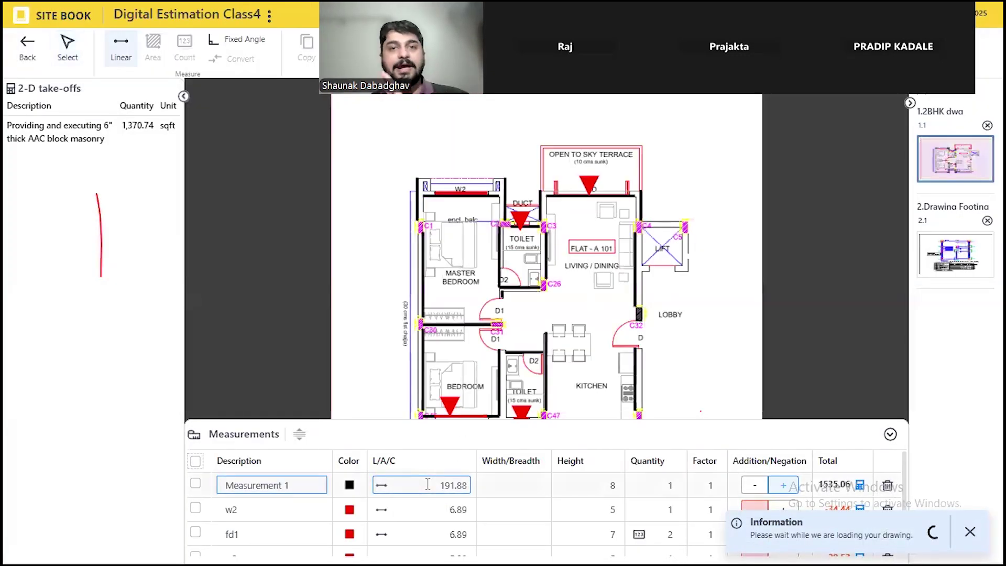
click(27, 48)
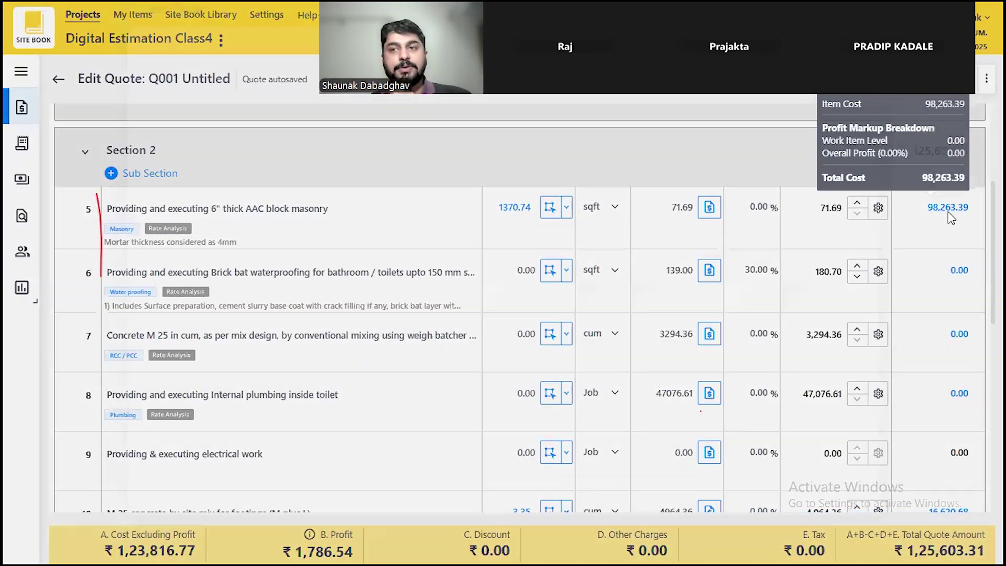
Step: Examine the material and labour rate analysis behind the AAC block masonry item's total cost and close it
click(949, 208)
scroll(291, 271, down, 5)
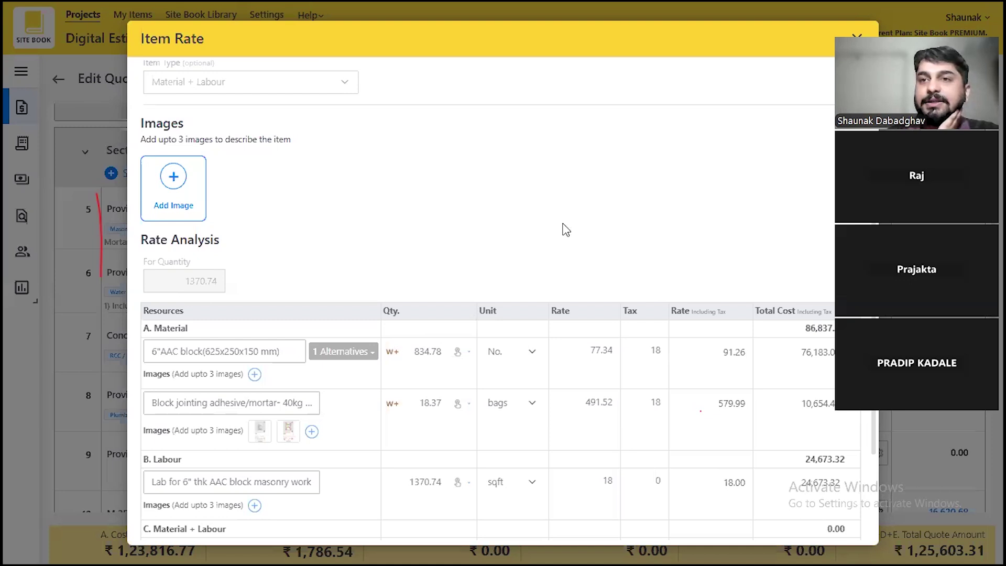
click(858, 39)
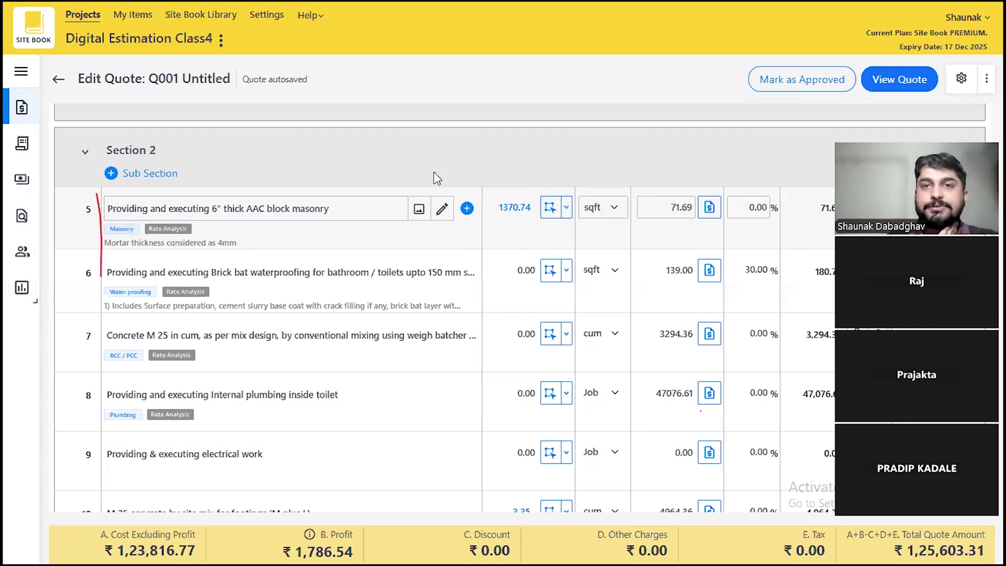
Step: Expand Section 1 of the quote to show its flooring, skirting, painting and plaster items
click(518, 115)
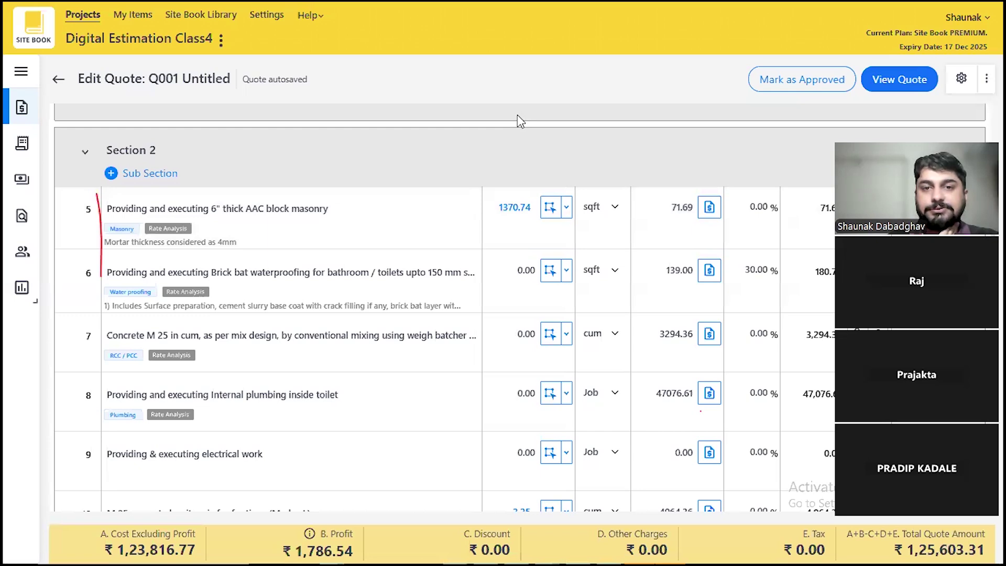
click(531, 287)
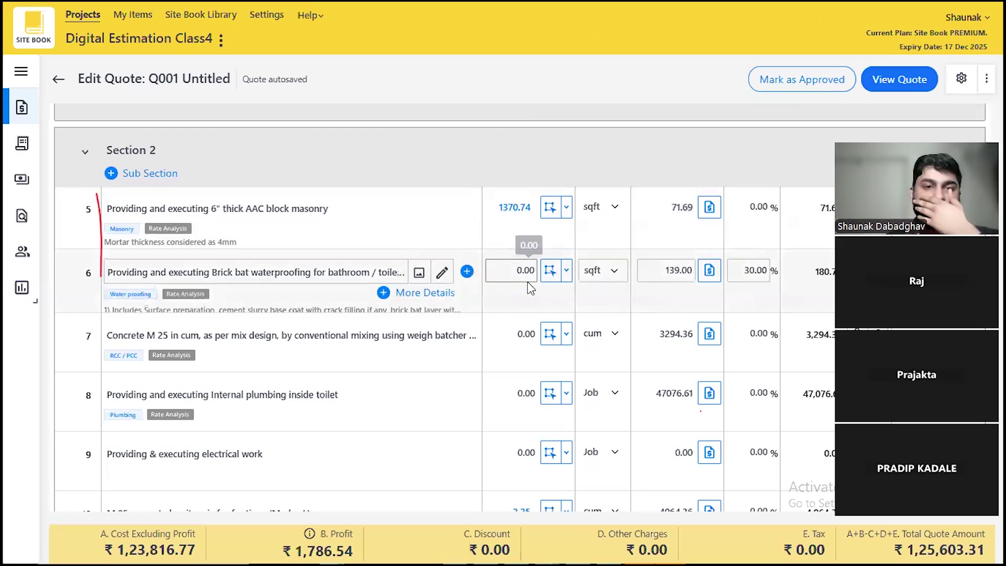
scroll(531, 287, down, 1)
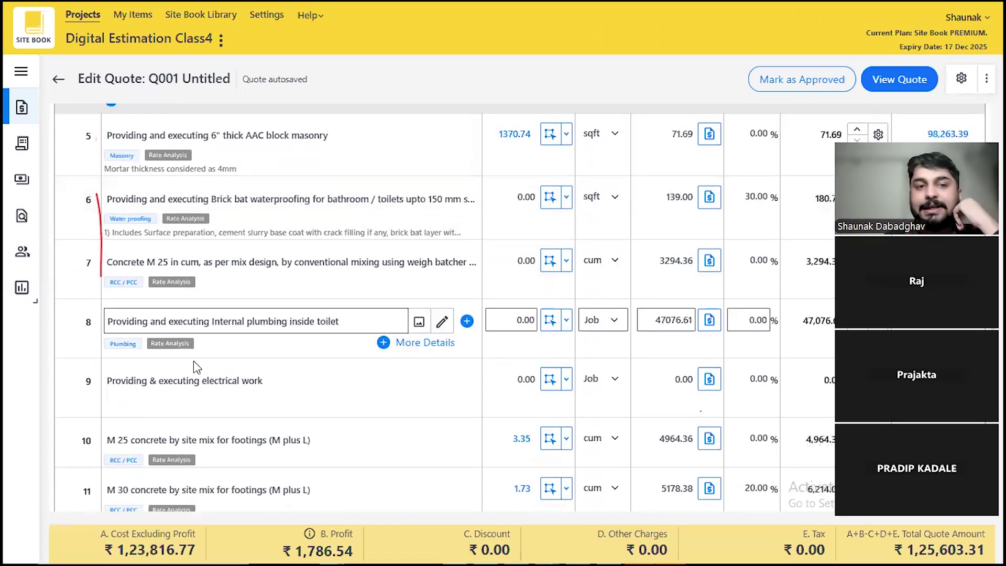
scroll(193, 361, down, 2)
scroll(194, 361, up, 3)
scroll(193, 360, up, 4)
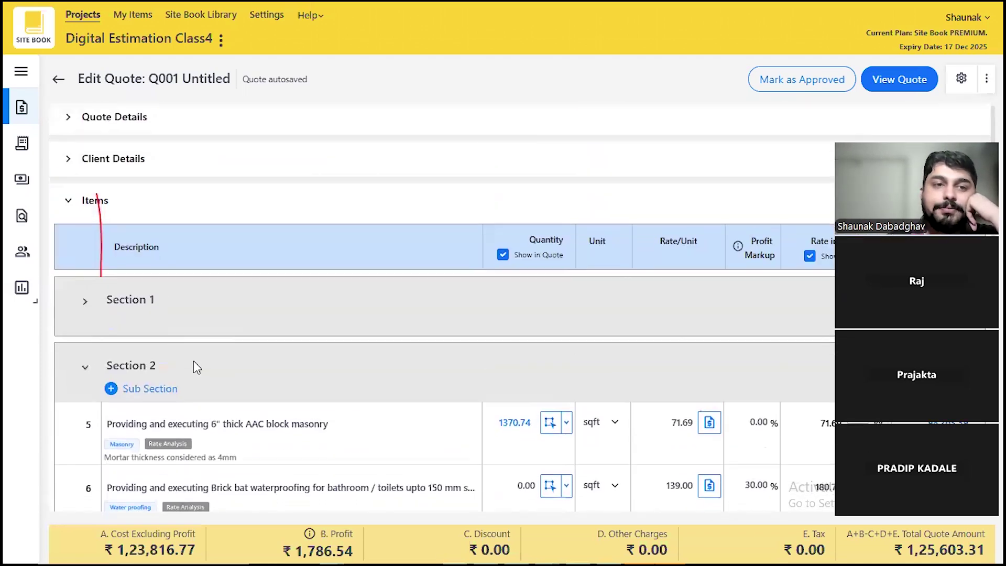
click(85, 309)
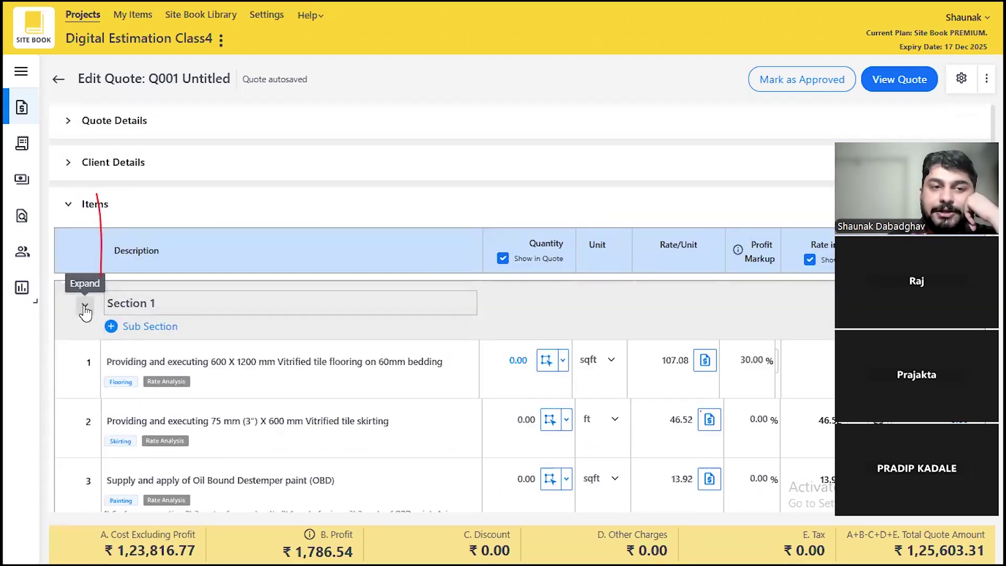
click(85, 310)
click(86, 309)
scroll(313, 286, down, 1)
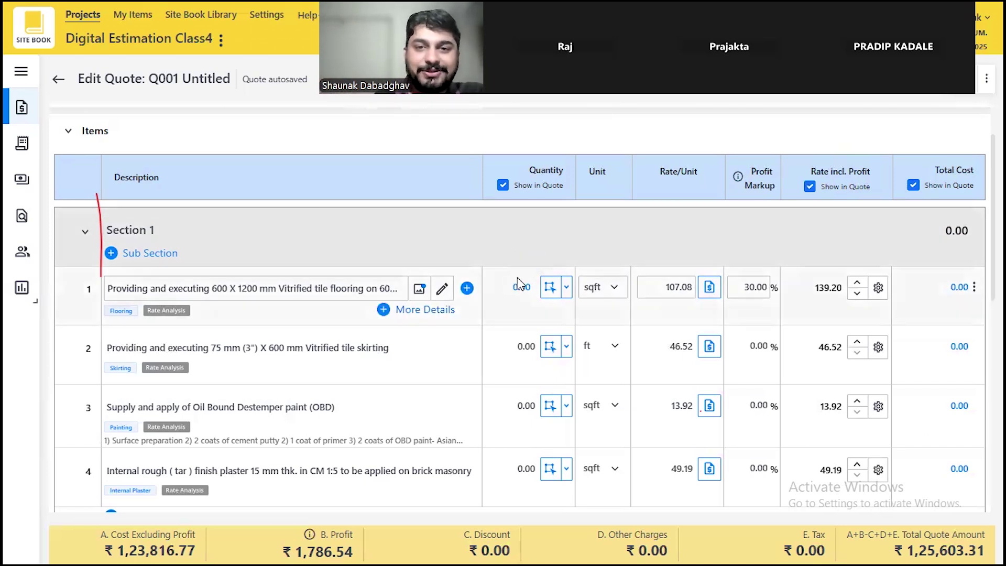
Step: Open the 600 X 1200 mm vitrified tile flooring take-off and start an area measurement along the master bedroom wall from C31 to C30
click(551, 288)
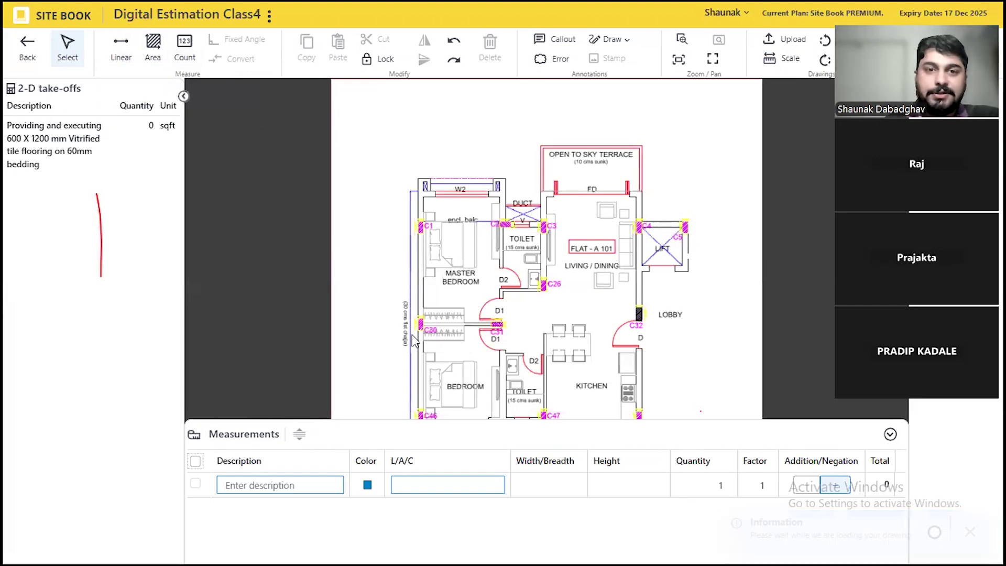
click(153, 48)
scroll(613, 319, up, 5)
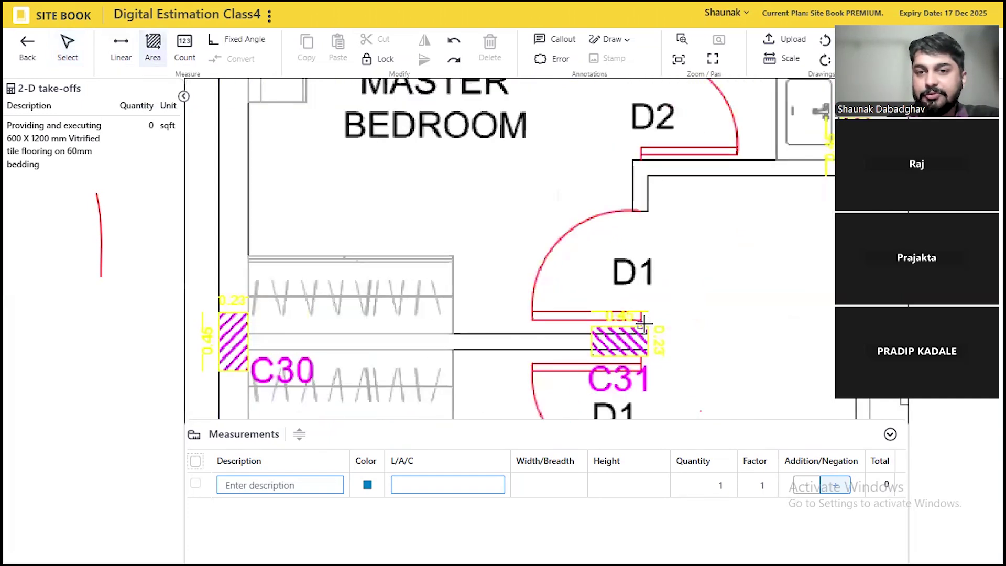
click(642, 325)
click(591, 329)
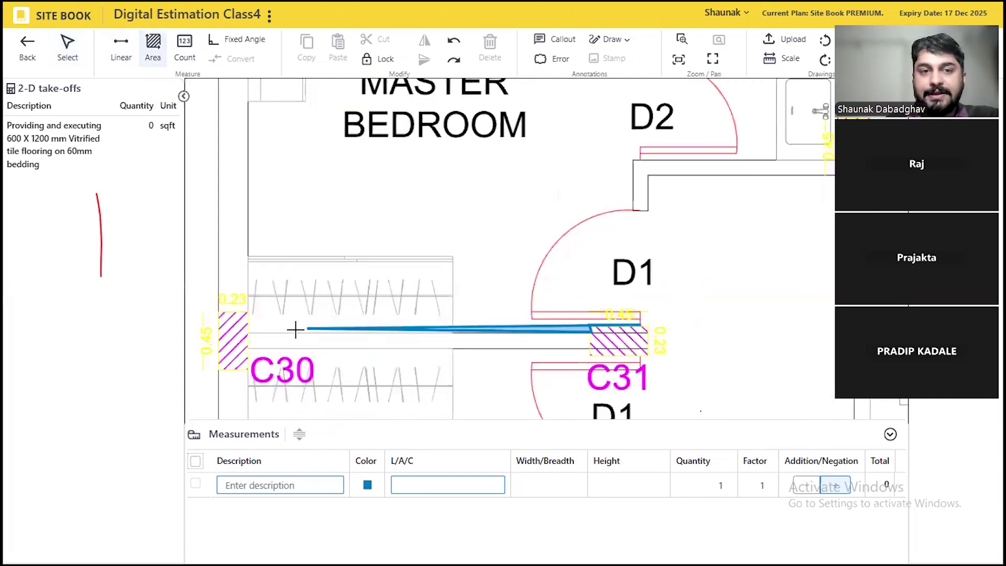
click(247, 333)
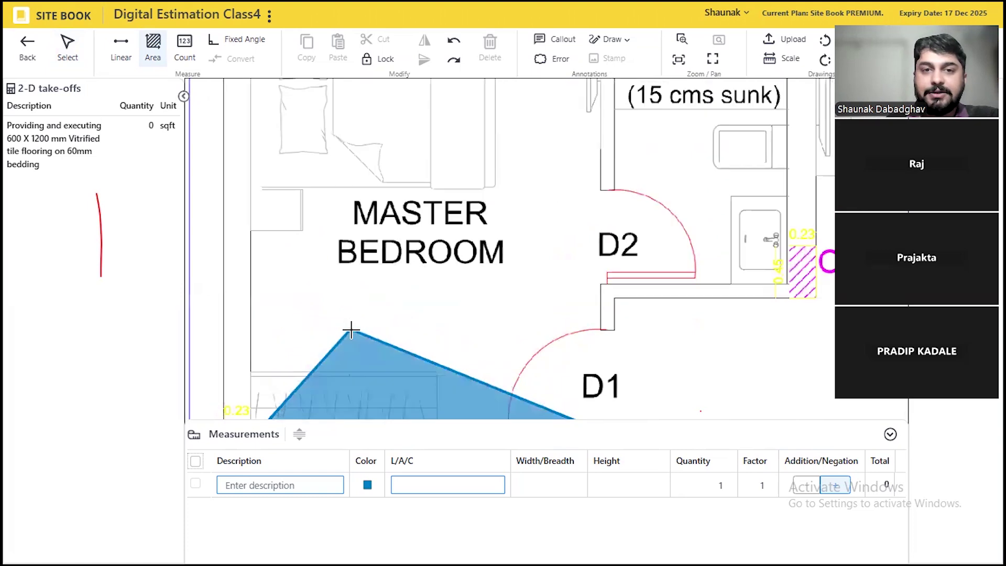
Step: Complete the master bedroom flooring area around the enclosed balcony below window W2 and back along the wall to door D1
scroll(350, 293, down, 3)
scroll(317, 118, up, 6)
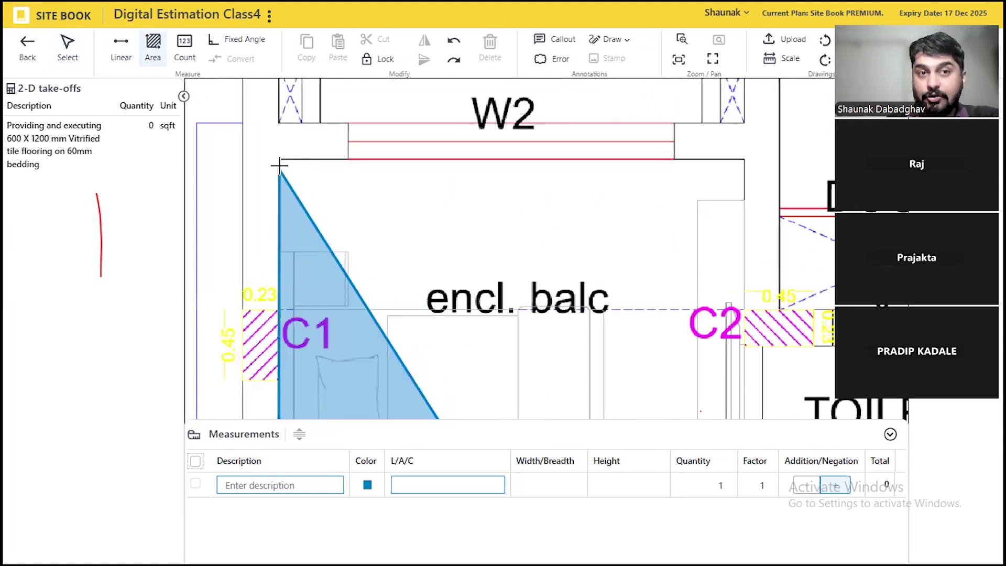
click(279, 165)
click(742, 158)
scroll(472, 107, down, 5)
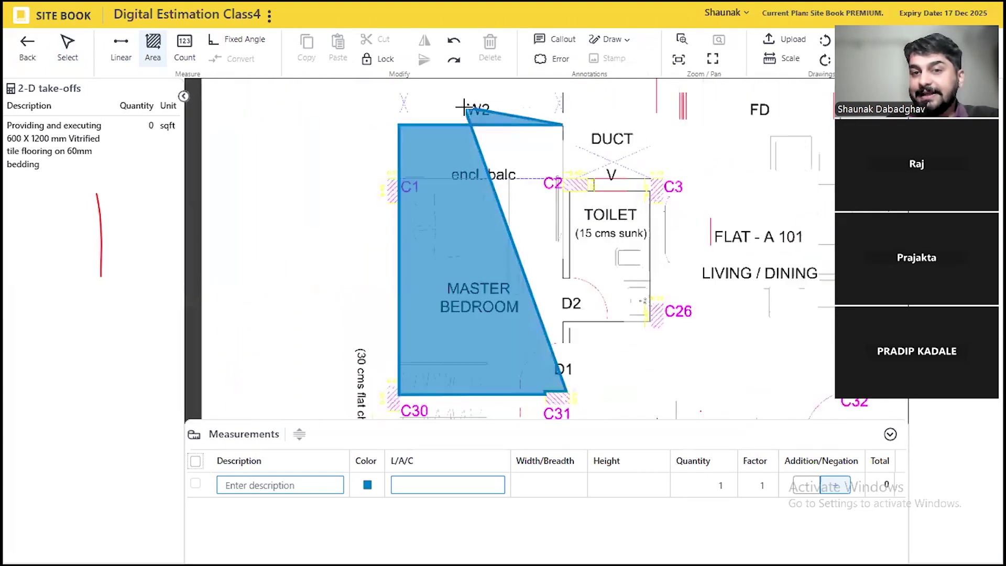
scroll(464, 107, down, 3)
scroll(447, 267, up, 8)
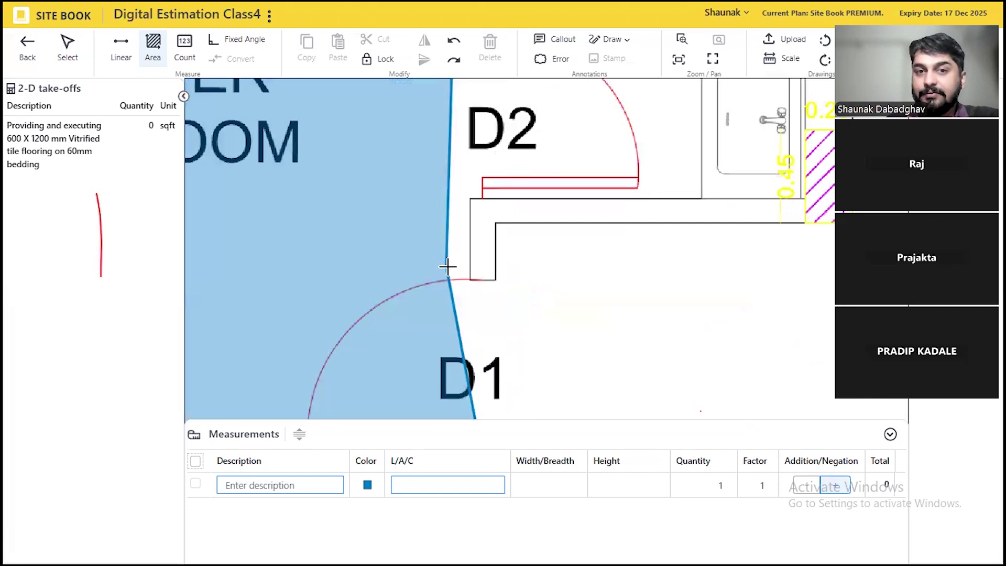
click(470, 277)
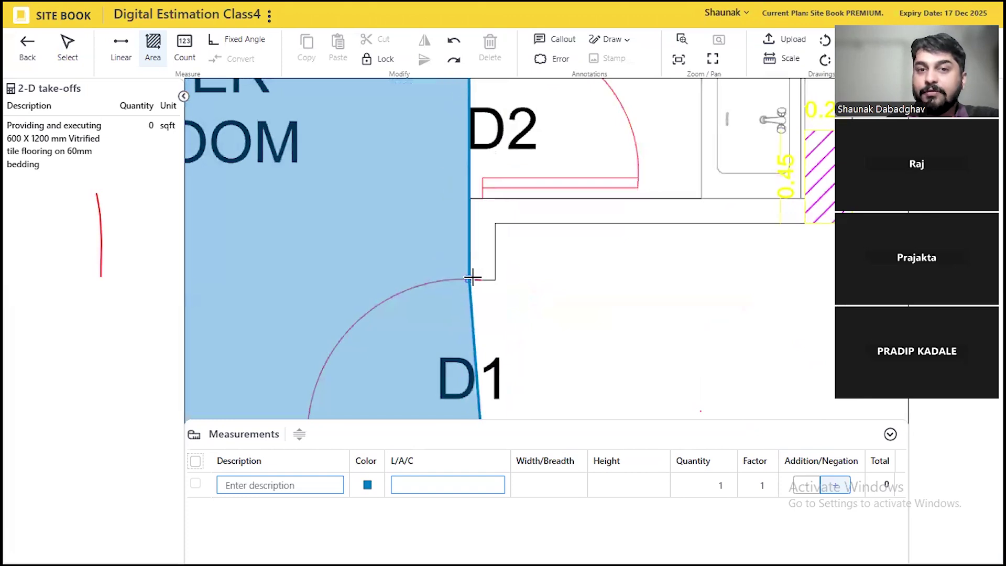
double_click(529, 269)
scroll(373, 124, down, 4)
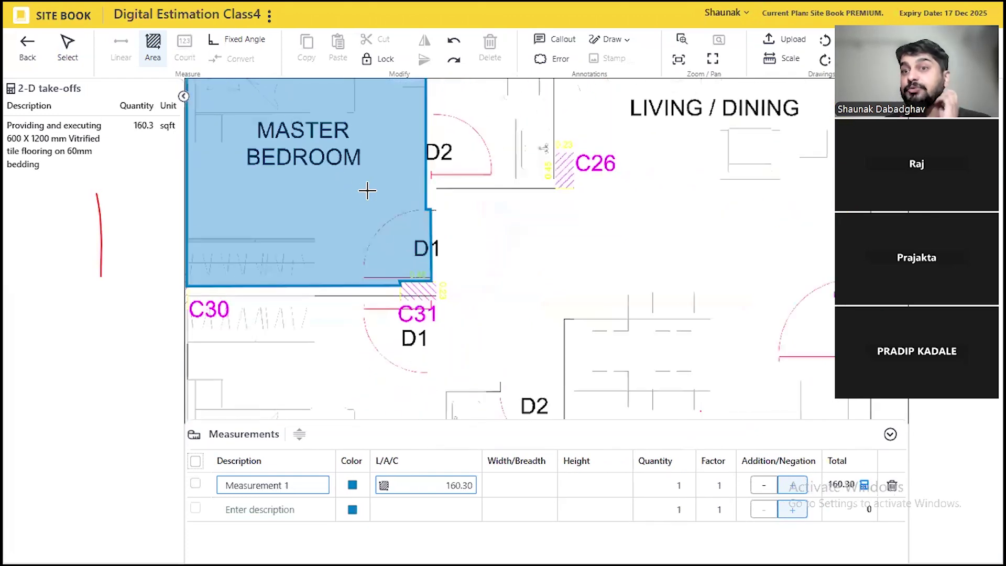
Step: Check the master bedroom's measured flooring area on the plan and return to the quote
scroll(368, 190, down, 3)
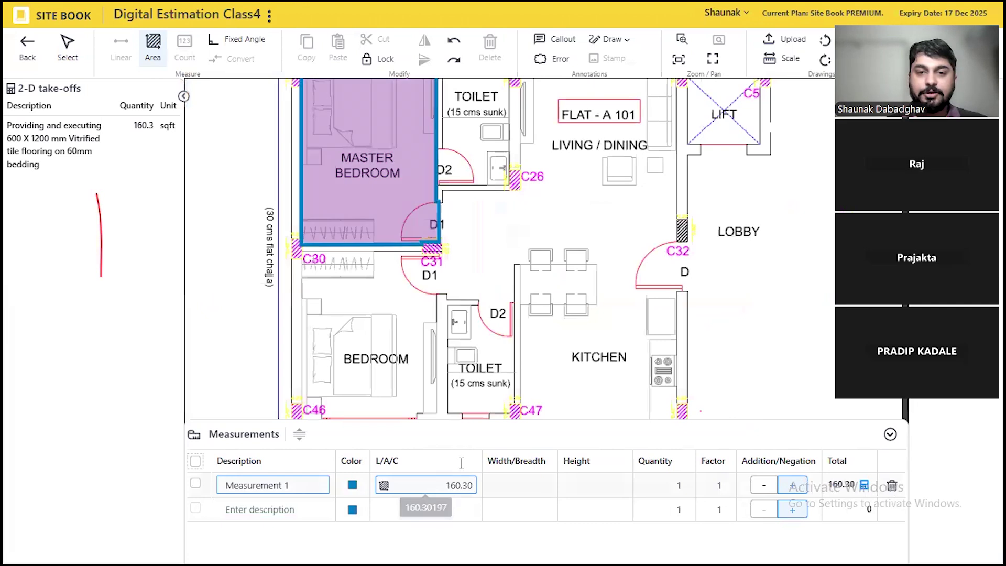
scroll(330, 191, up, 2)
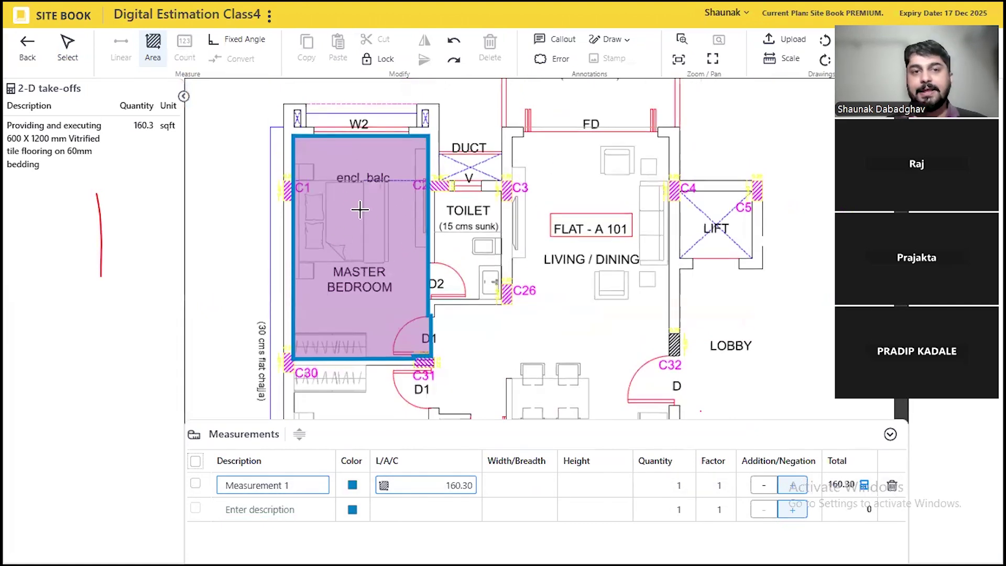
click(33, 61)
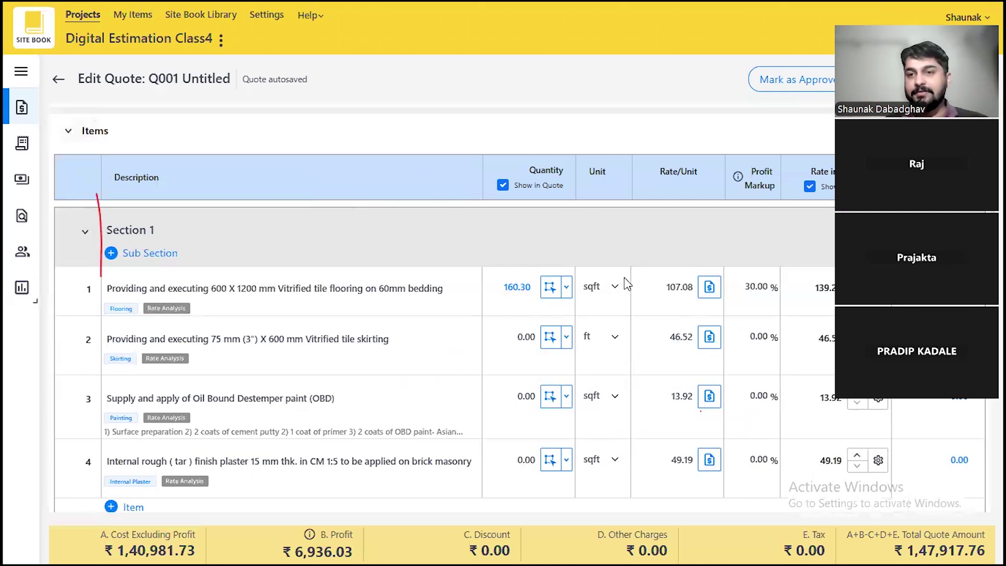
click(830, 340)
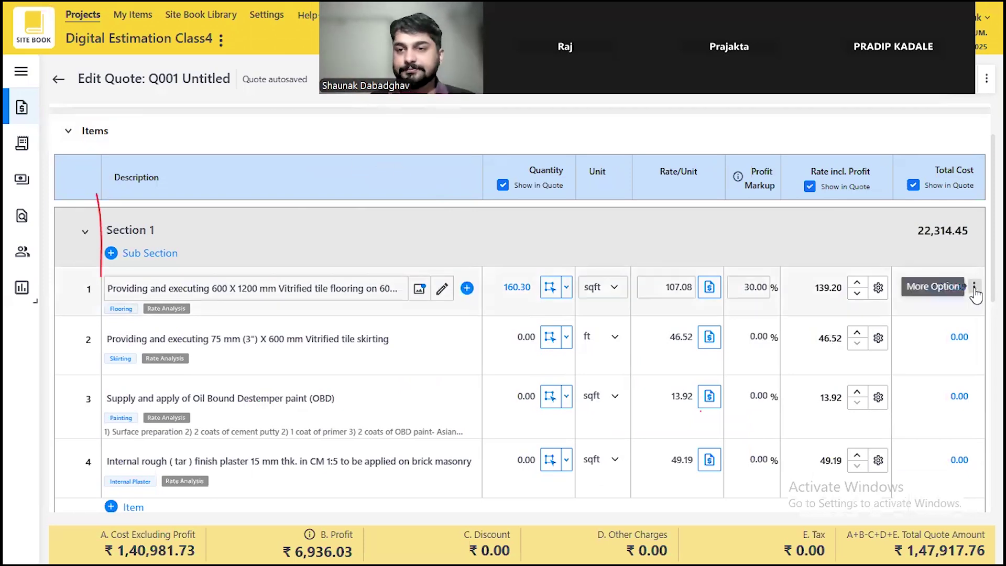
Step: Clone the measured 600 X 1200 mm vitrified tile flooring item twice within Section 1
click(973, 287)
scroll(504, 242, down, 1)
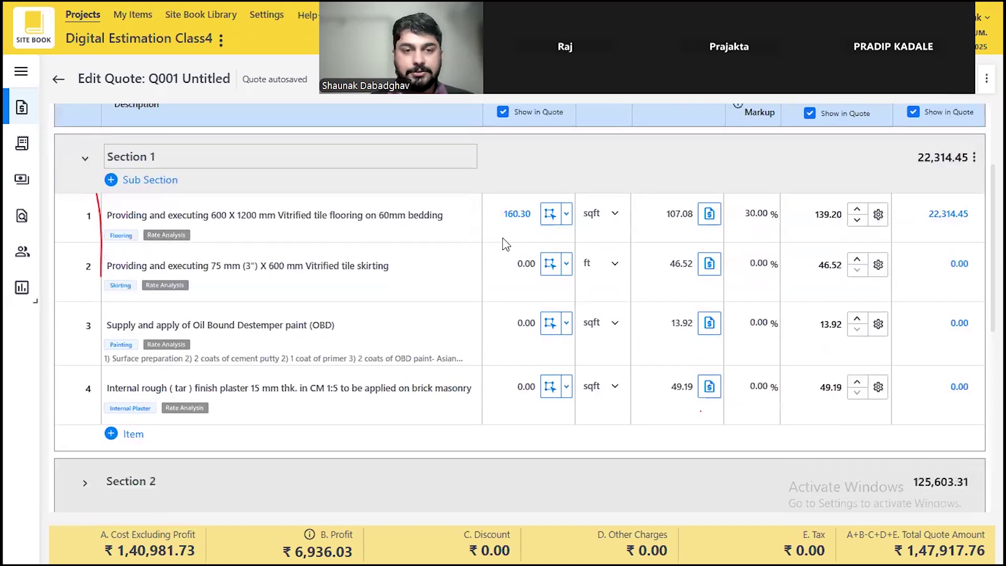
scroll(156, 157, down, 2)
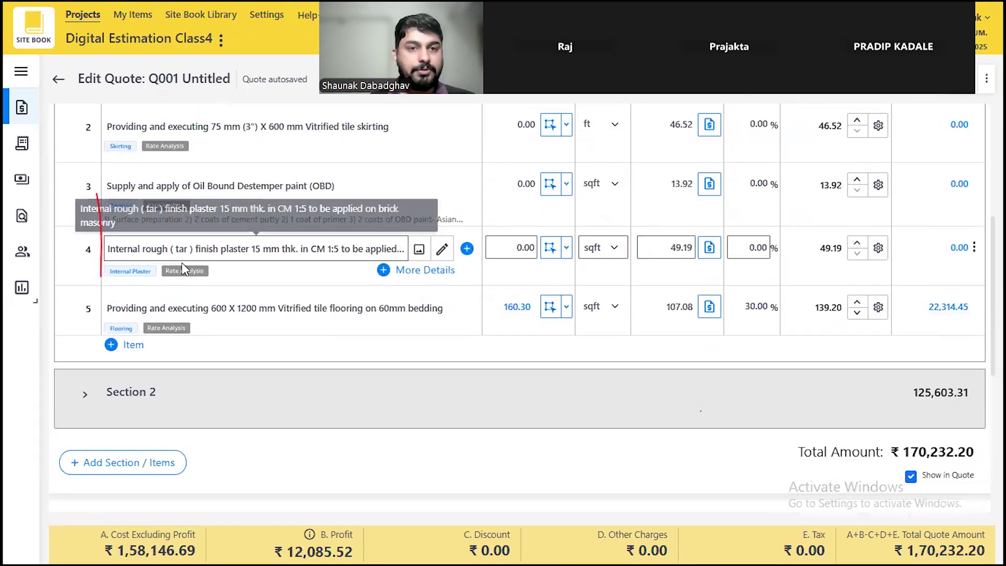
scroll(315, 293, up, 1)
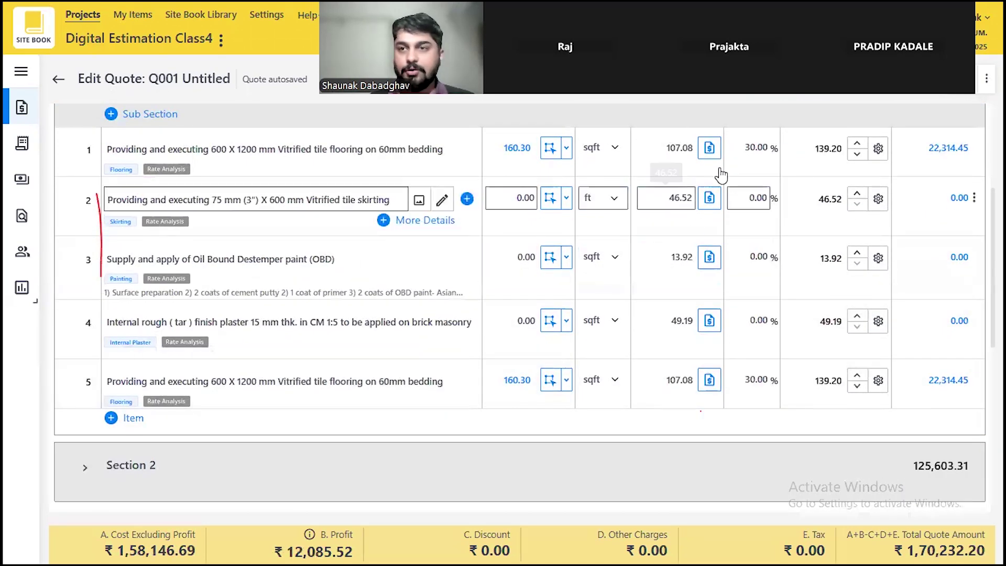
click(974, 148)
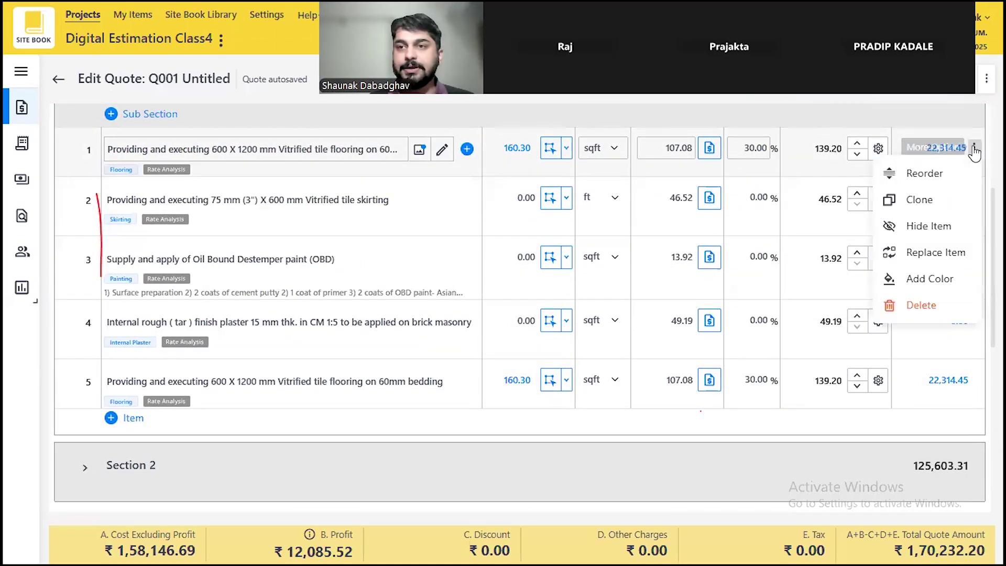
click(916, 205)
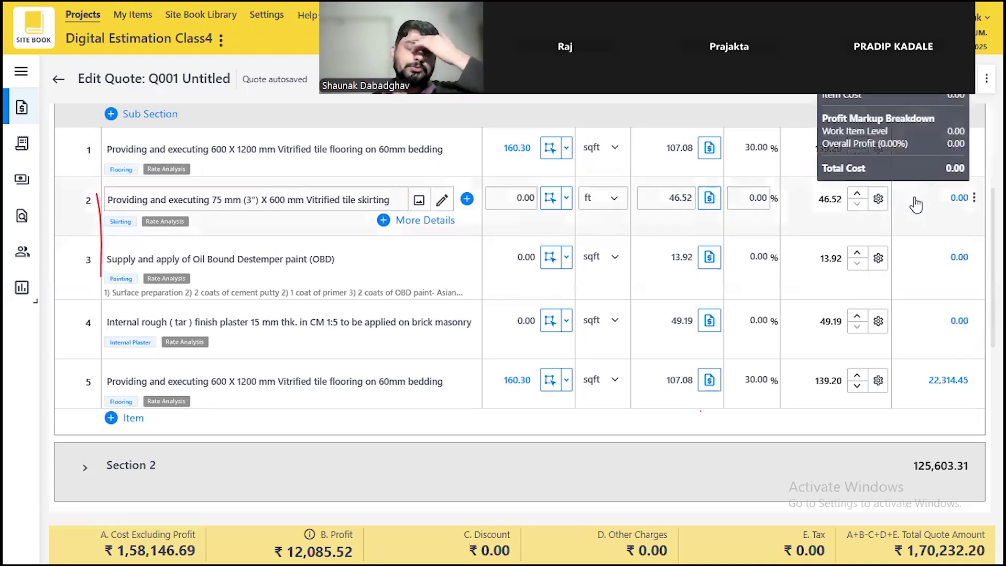
scroll(916, 205, down, 2)
scroll(752, 305, up, 1)
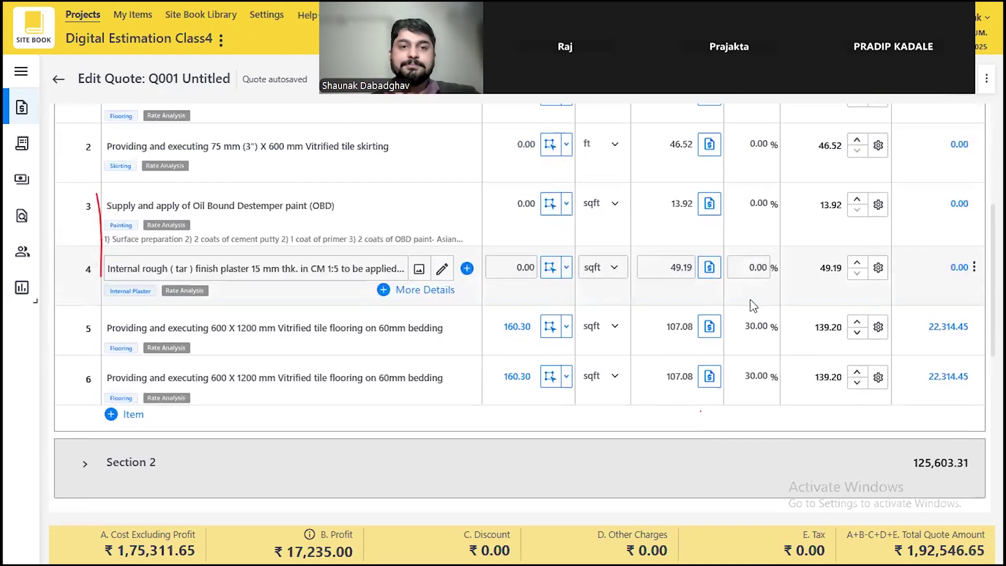
scroll(246, 220, up, 3)
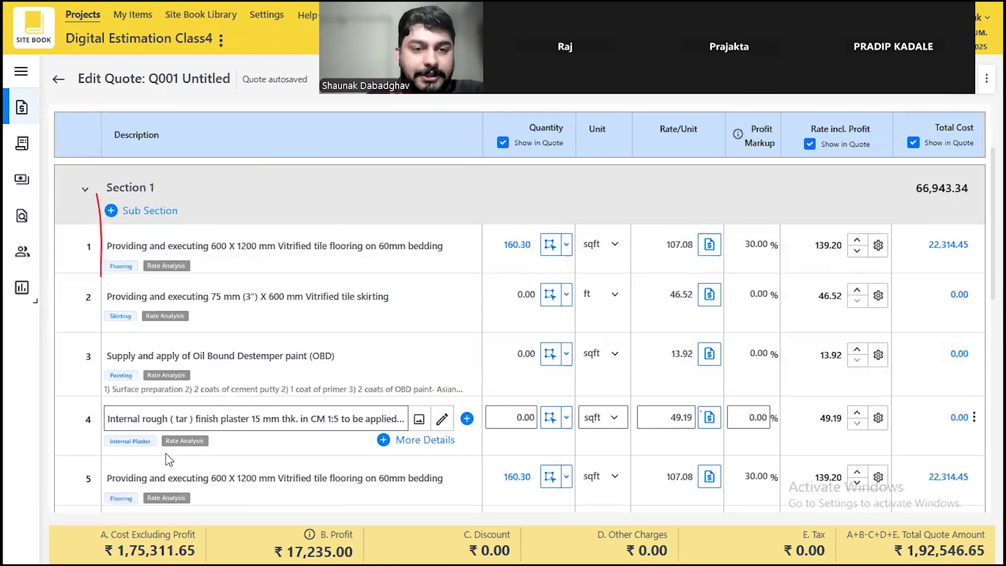
Step: Make a third clone of the 600 X 1200 mm vitrified tile flooring item in Section 1
scroll(838, 254, down, 1)
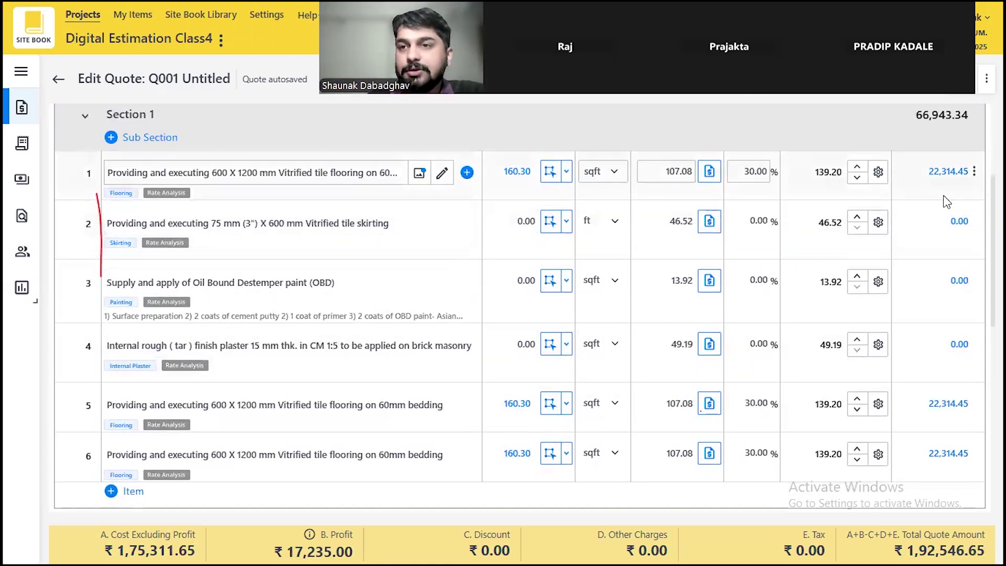
scroll(946, 202, up, 1)
click(975, 244)
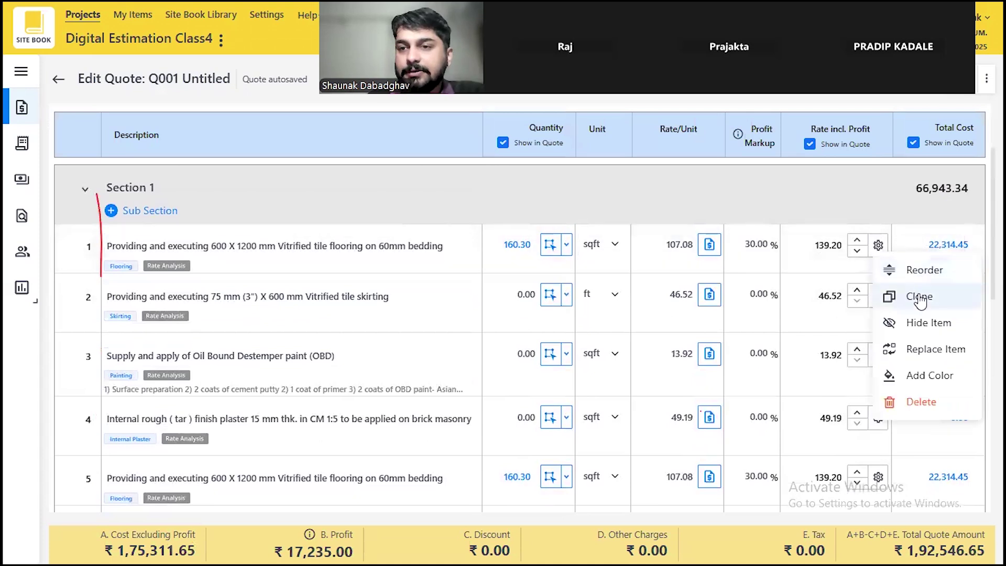
click(785, 315)
scroll(582, 312, down, 2)
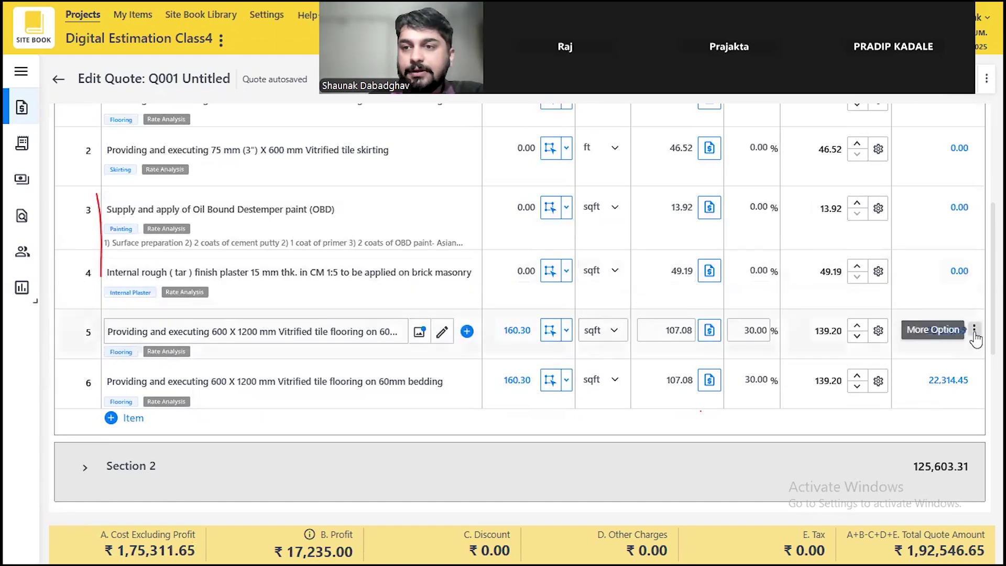
Step: Try to reorder Section 1 so the three cloned flooring items follow the original, and close the dialog without applying
click(974, 330)
click(924, 357)
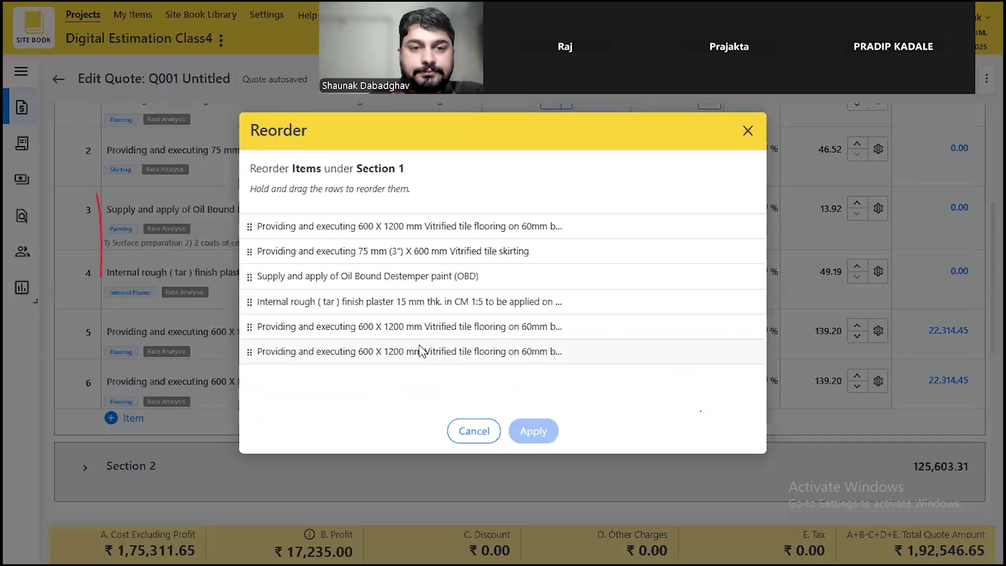
click(748, 130)
click(976, 206)
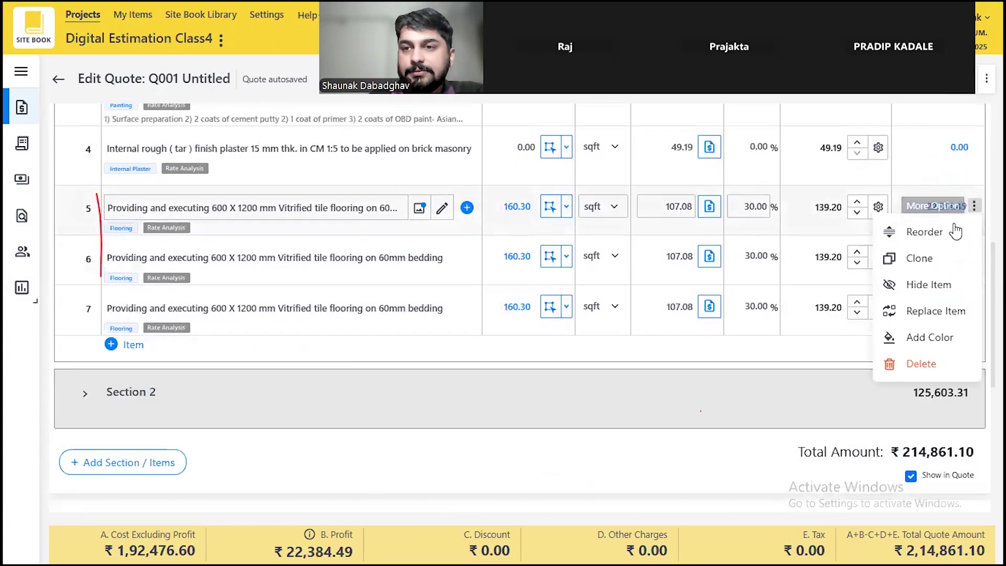
click(924, 233)
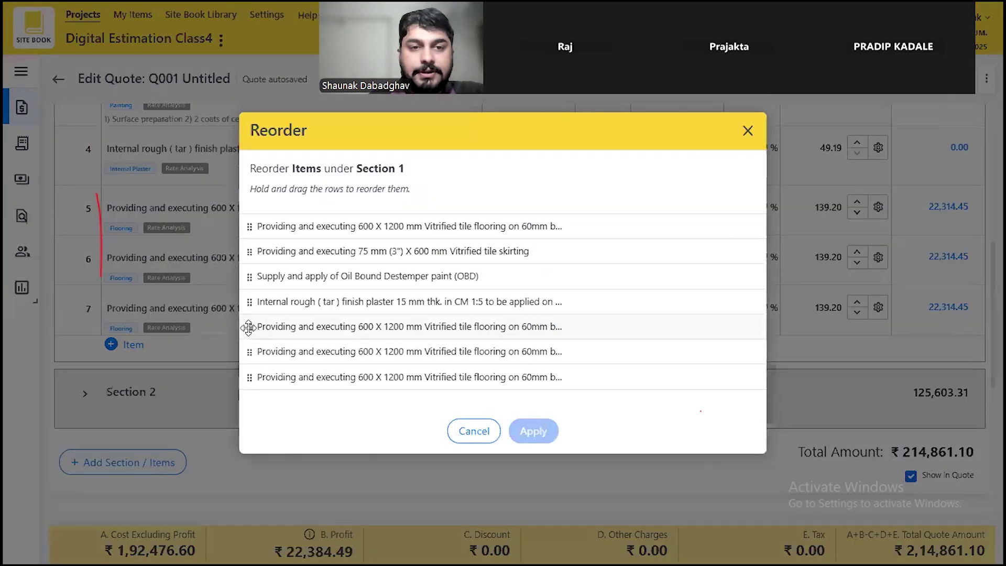
drag(249, 327, 258, 253)
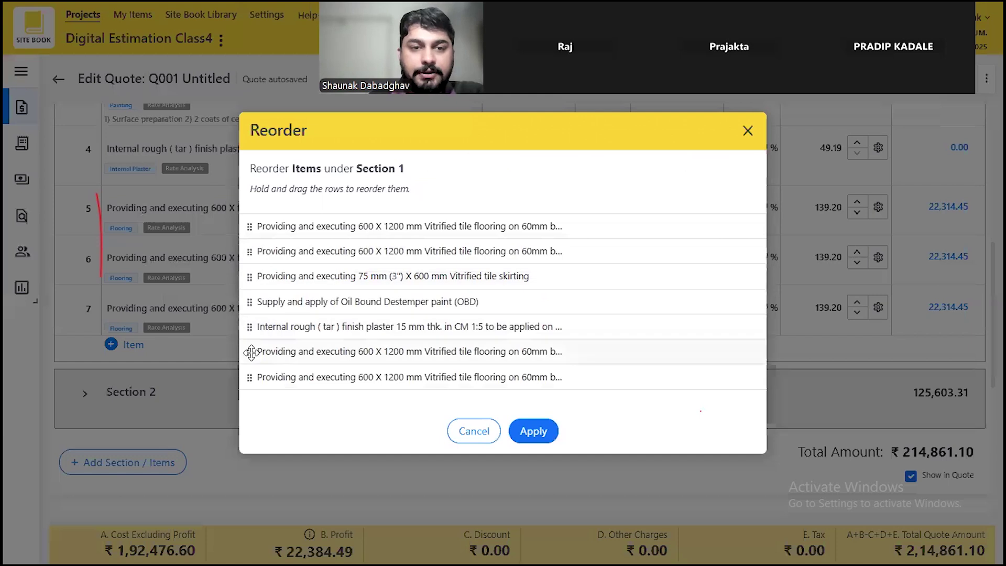
drag(249, 354, 251, 277)
drag(259, 388, 263, 299)
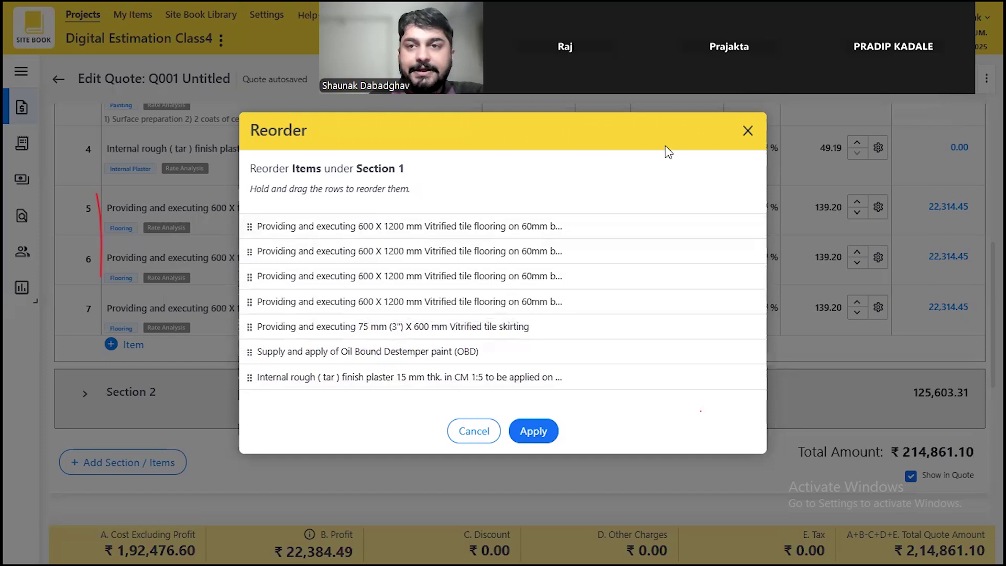
click(748, 131)
Step: Start replacing the 75 mm vitrified tile skirting item with an item from the Site Book Library
scroll(273, 252, up, 4)
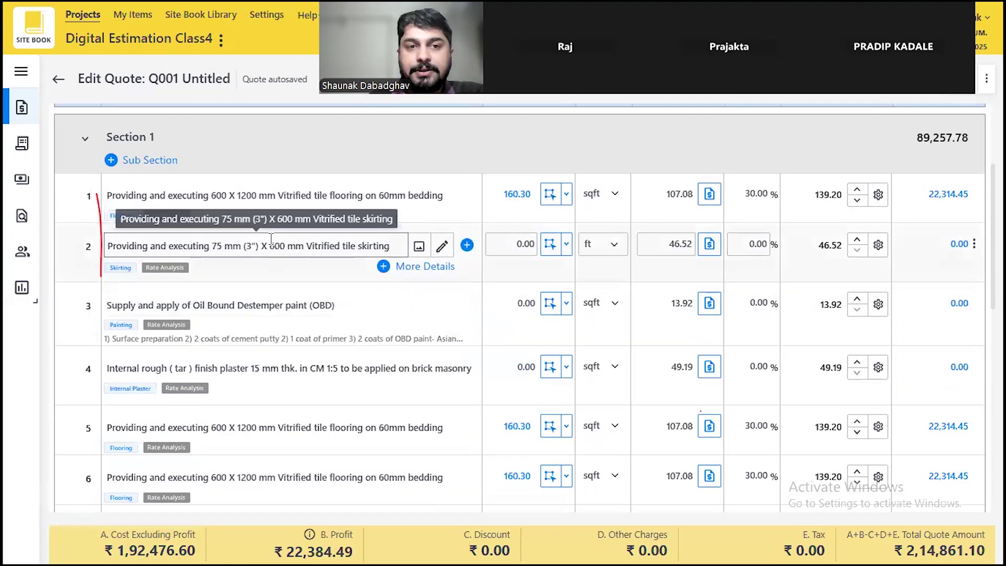
click(975, 244)
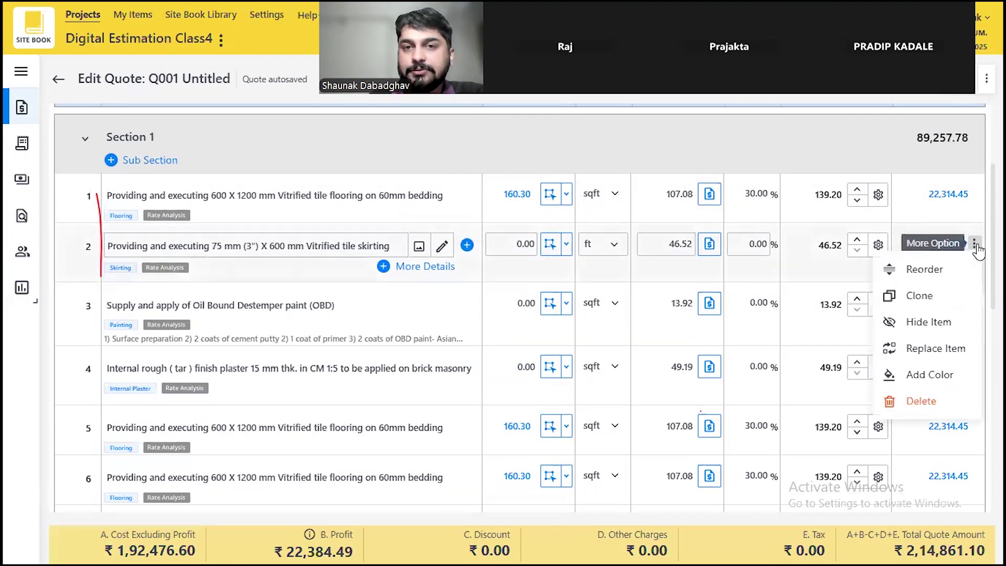
click(923, 350)
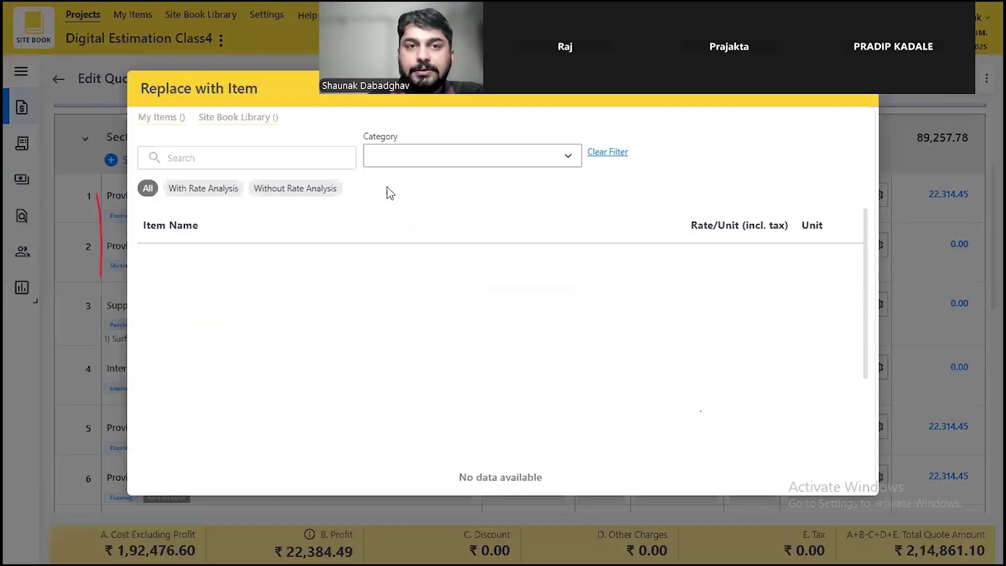
click(224, 124)
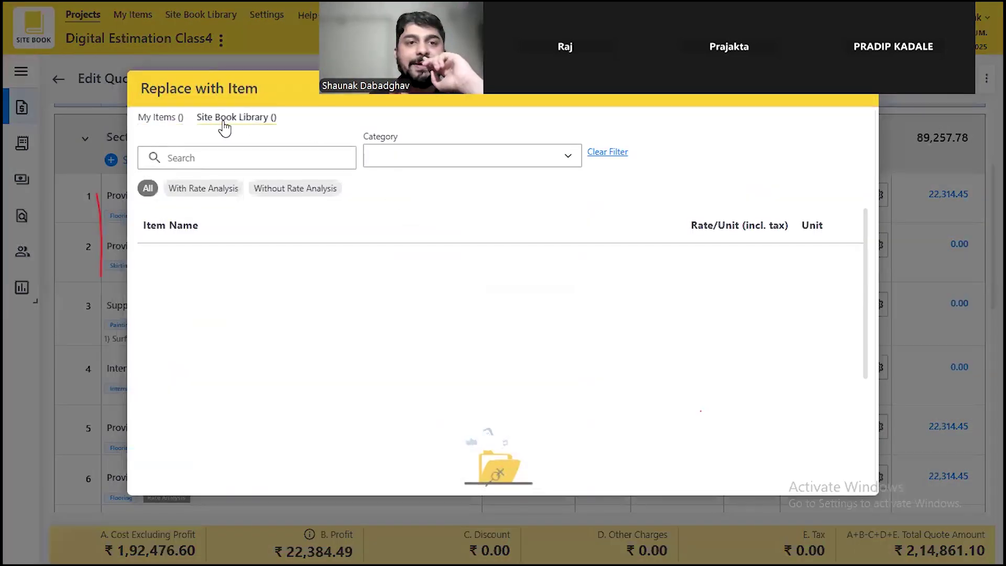
click(429, 157)
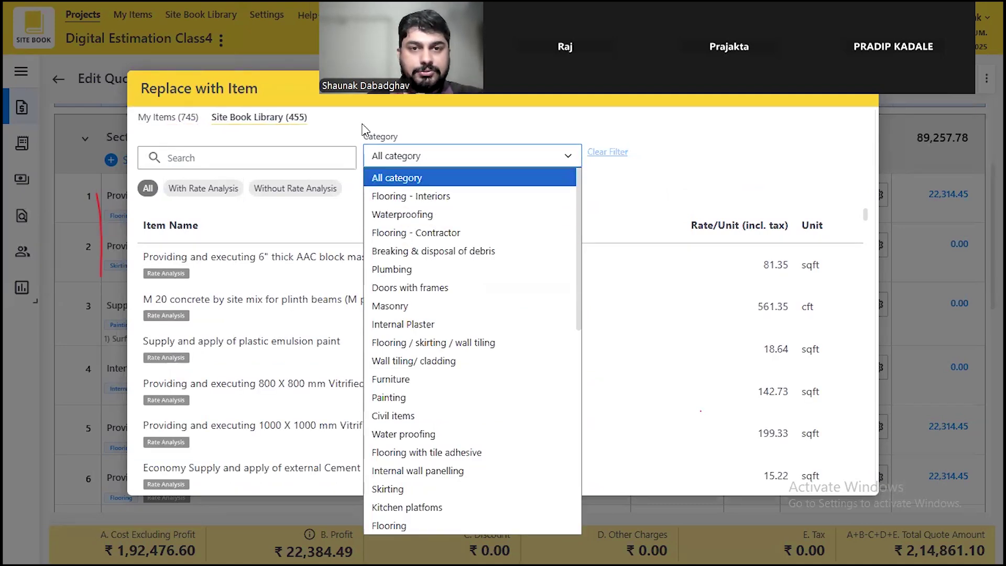
click(282, 126)
Step: Filter the Site Book Library replacement items to the Flooring category and Natural stone flooring sub-category
click(400, 156)
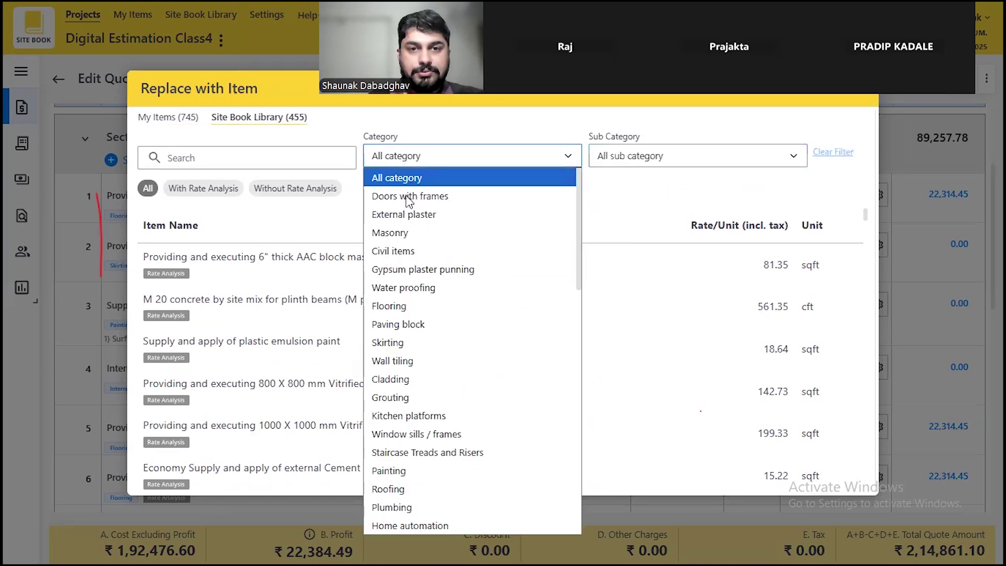
click(399, 306)
click(663, 155)
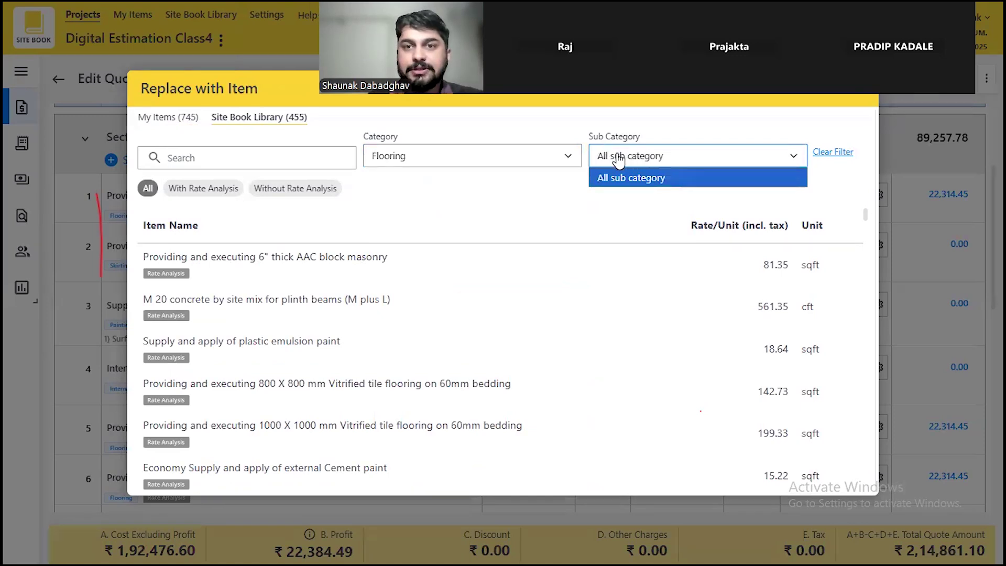
click(619, 160)
click(441, 159)
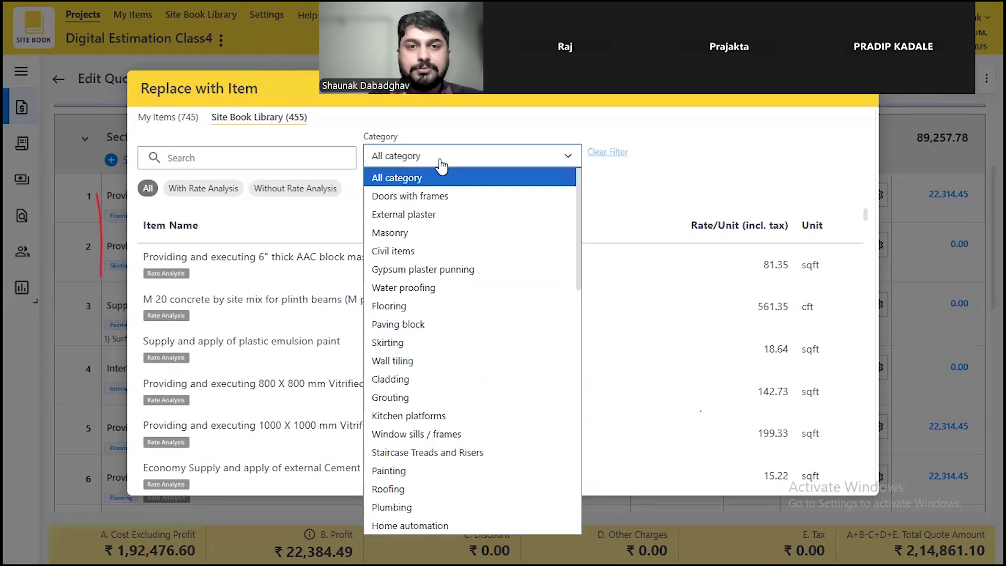
click(404, 306)
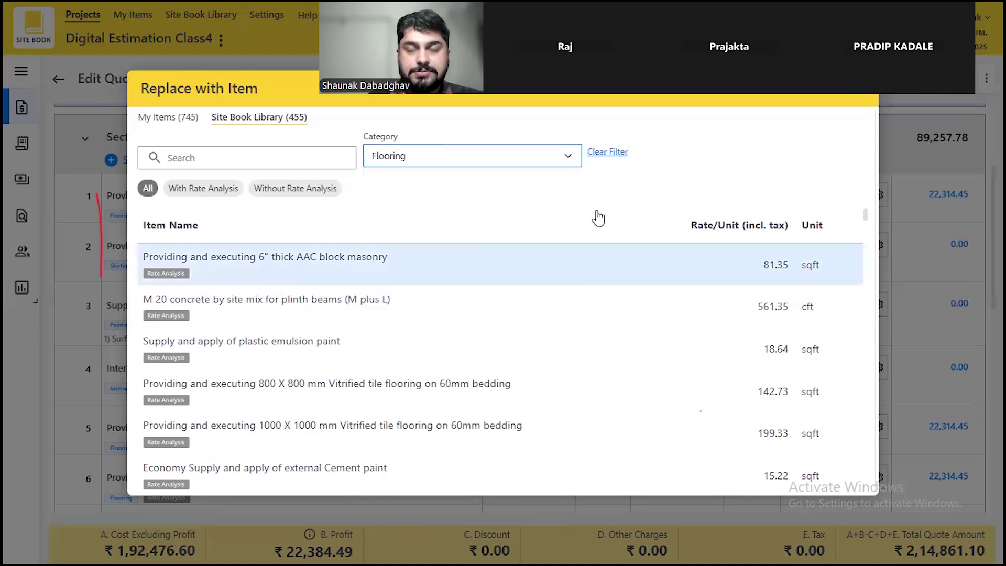
click(658, 161)
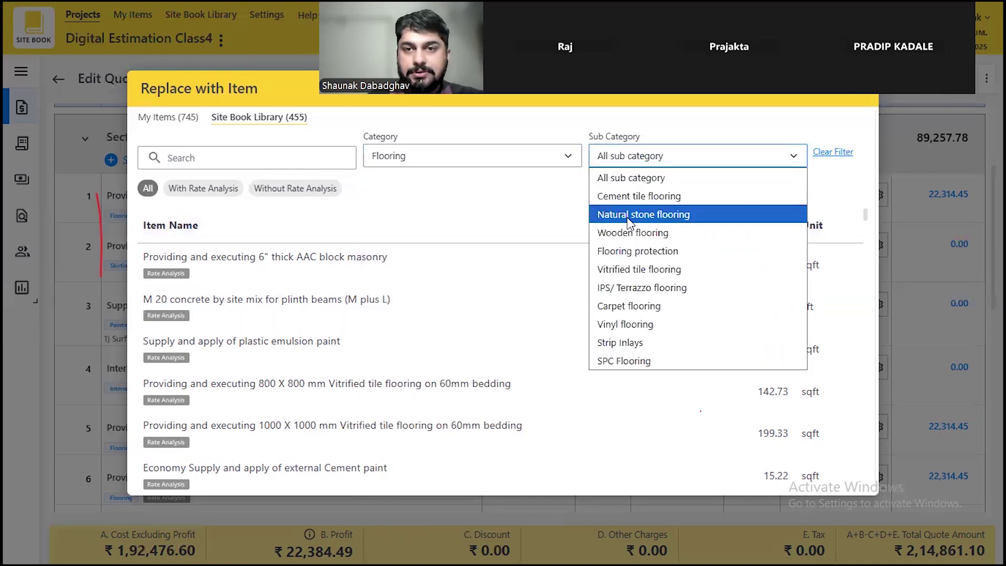
click(644, 215)
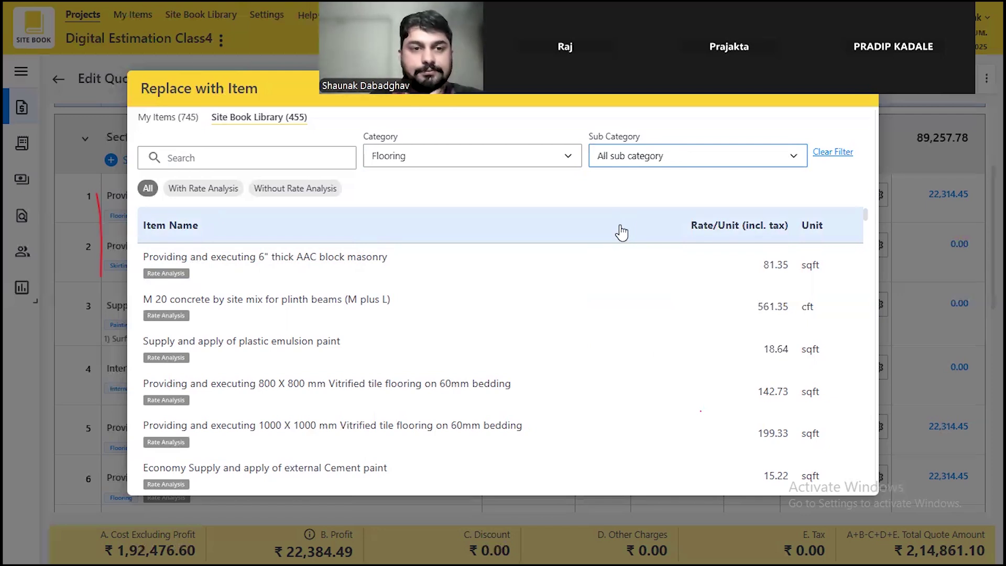
click(678, 156)
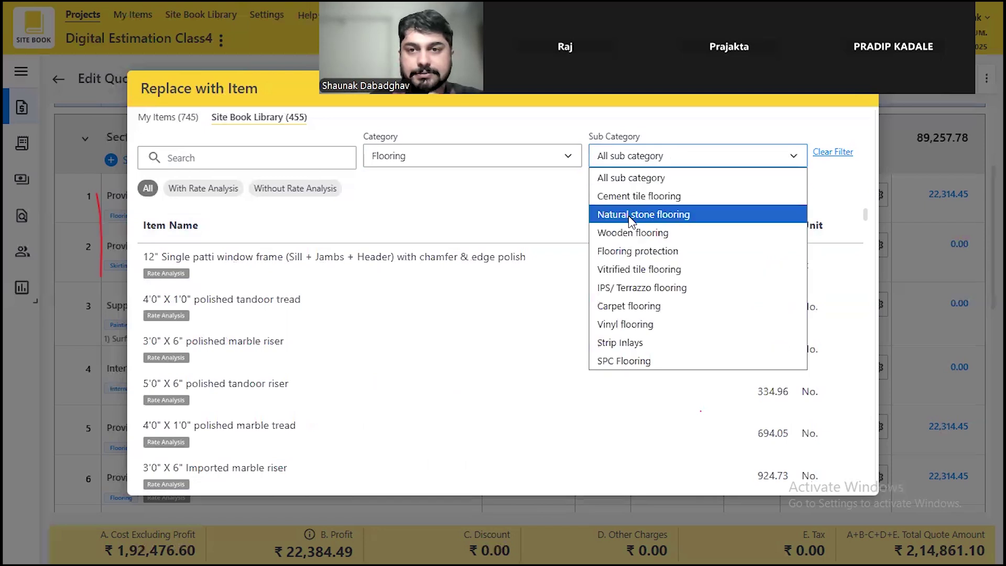
click(671, 215)
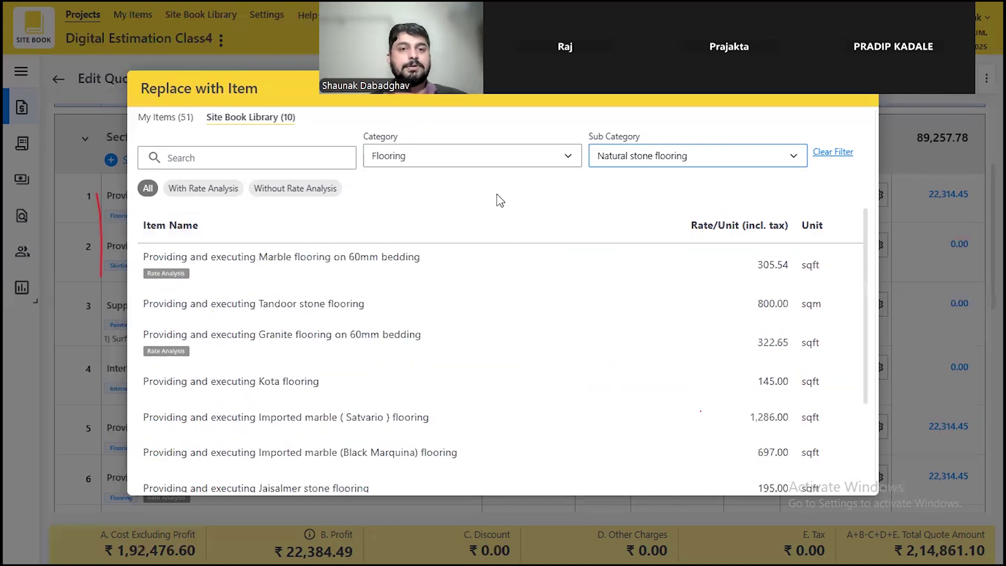
Step: Replace the skirting item with "Providing and executing Granite flooring on 60mm bedding"
scroll(295, 339, down, 2)
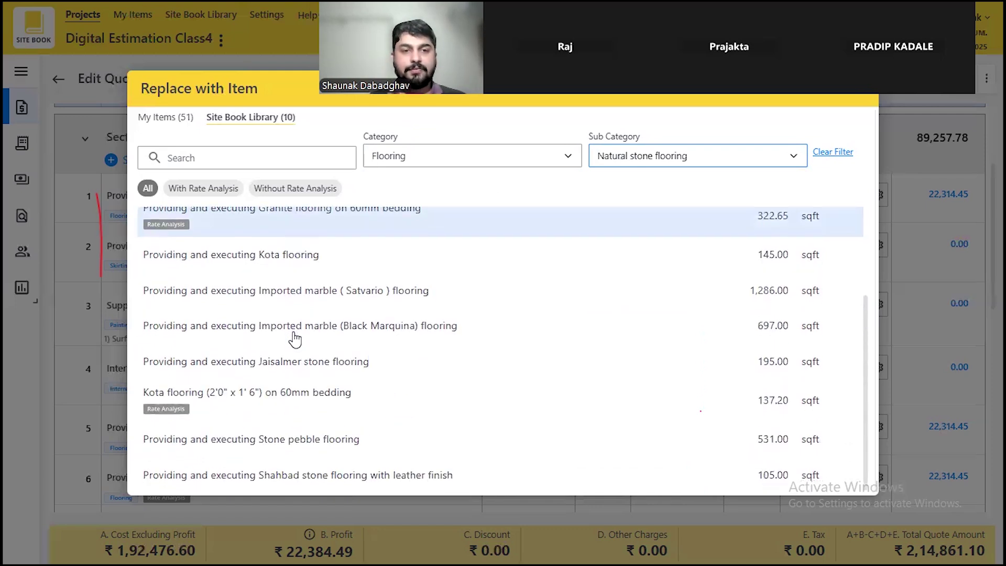
scroll(295, 338, up, 3)
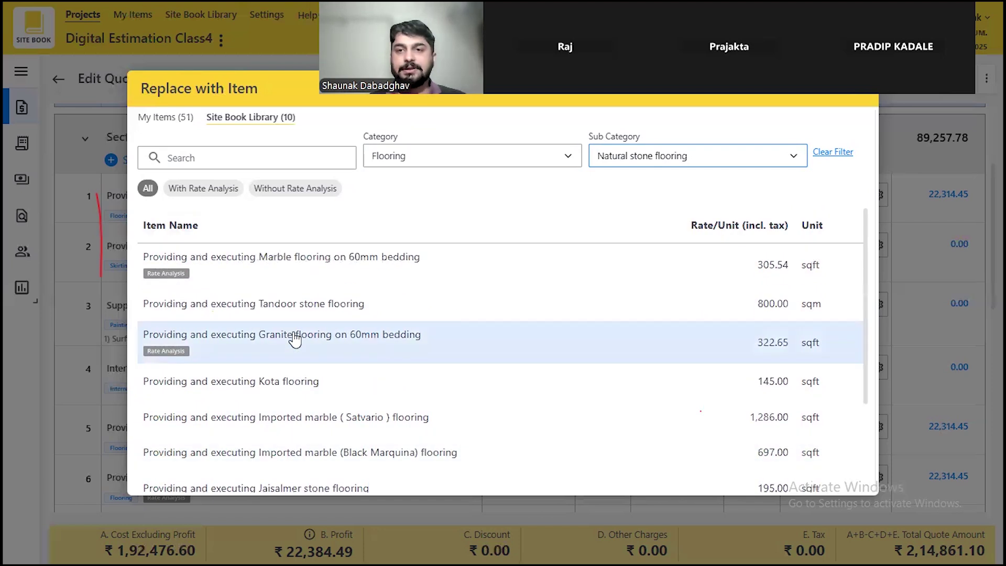
click(295, 338)
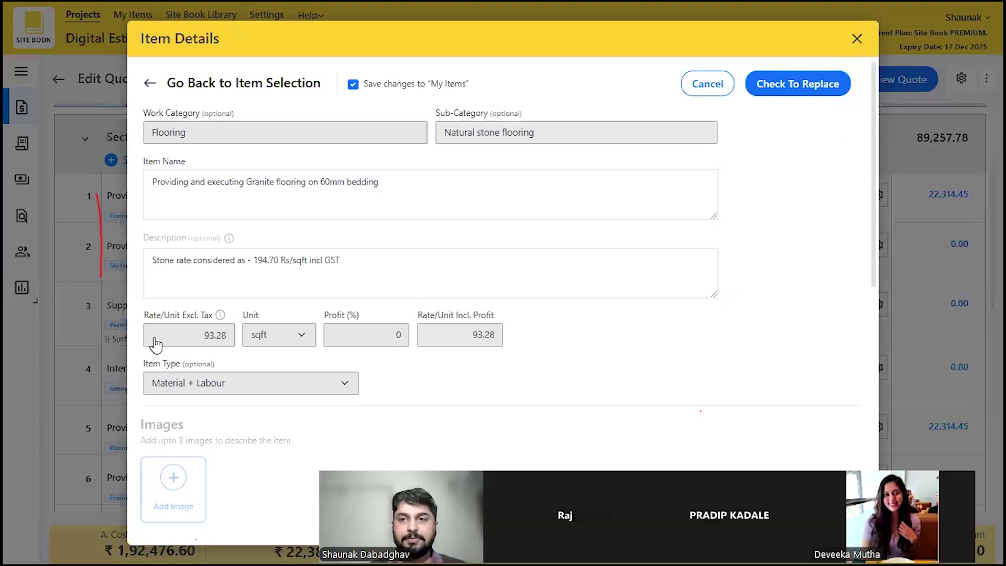
Step: Set the Granite flooring item's quantity to 160.3 sqft
click(911, 239)
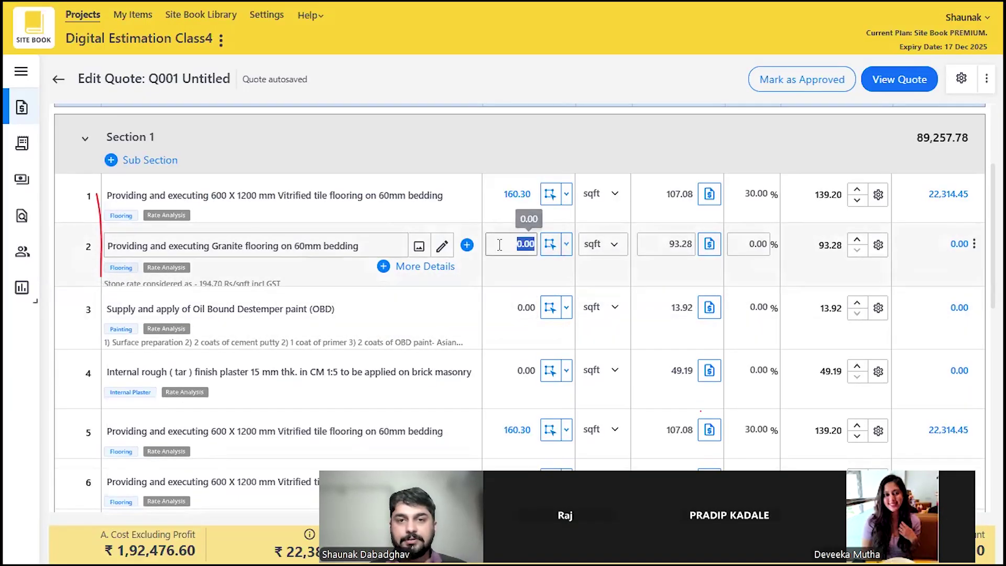
text(1)
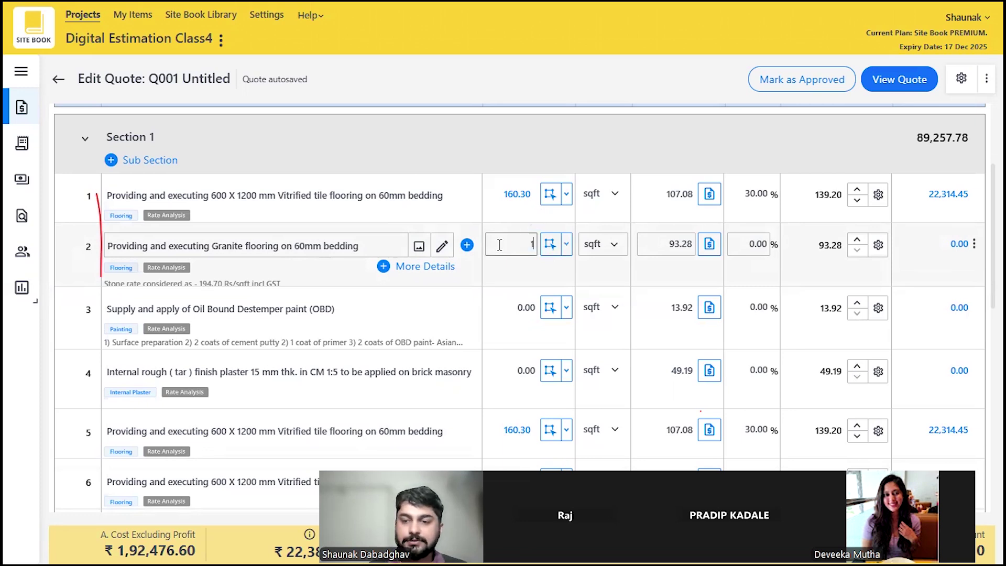
text(60.3)
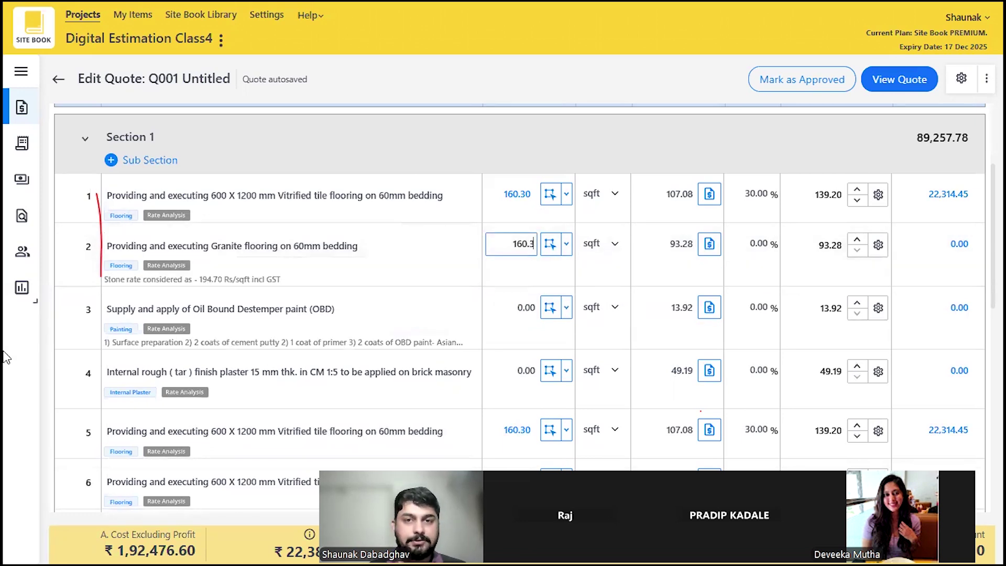
click(3, 352)
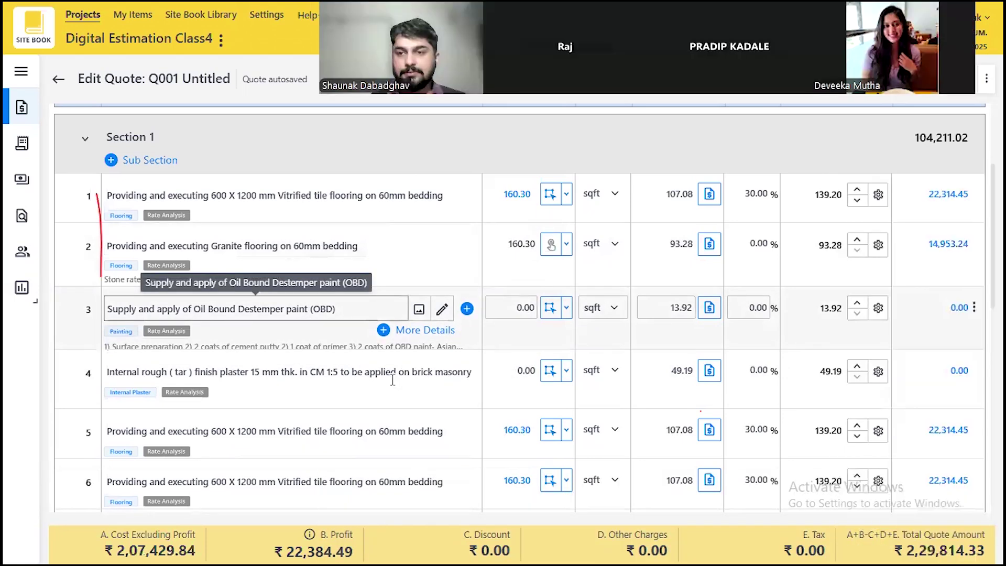
Step: Start replacing item 5, the first cloned vitrified tile flooring, and filter the Site Book Library to Flooring and Wooden flooring
scroll(393, 380, down, 1)
click(878, 357)
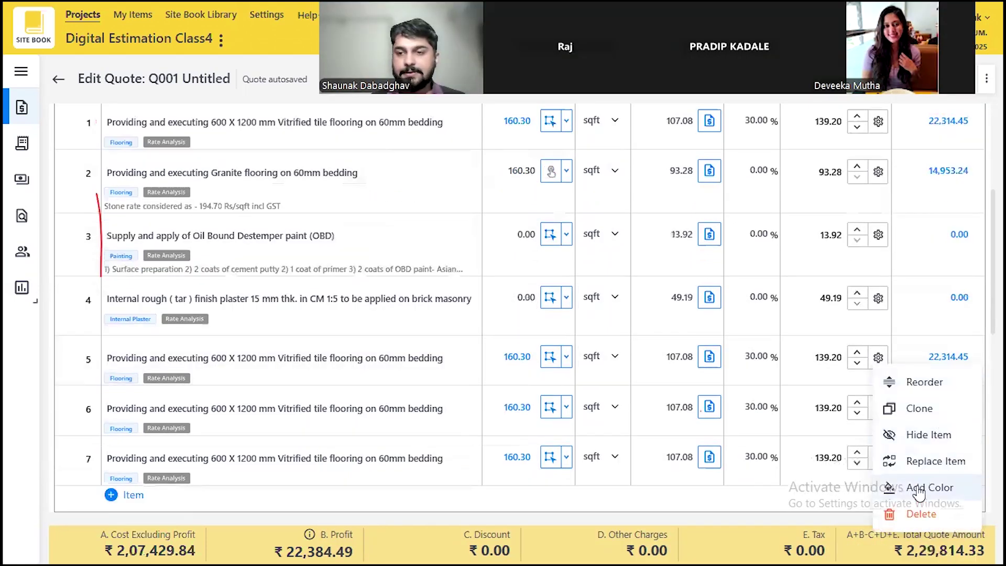
click(921, 461)
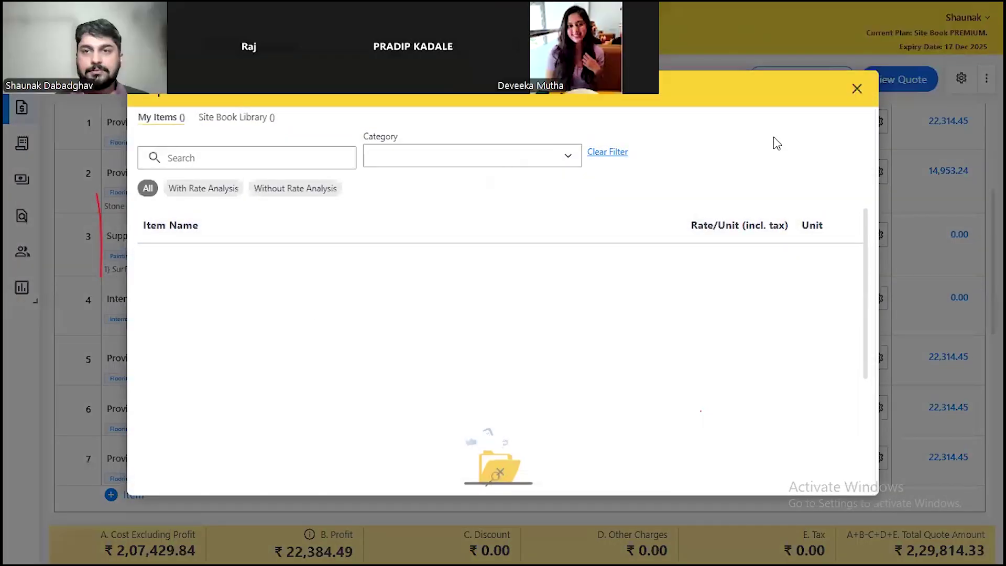
click(246, 129)
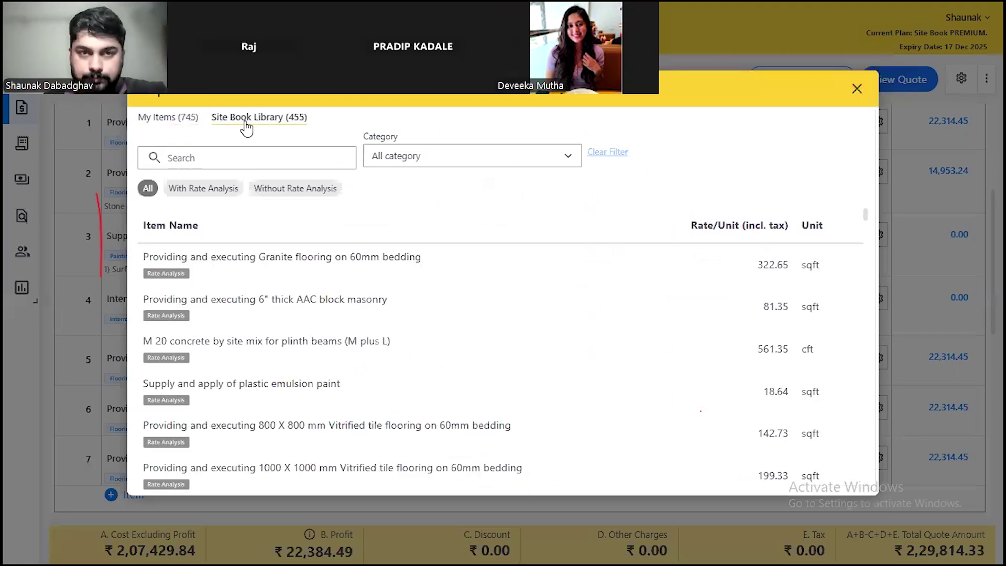
click(416, 160)
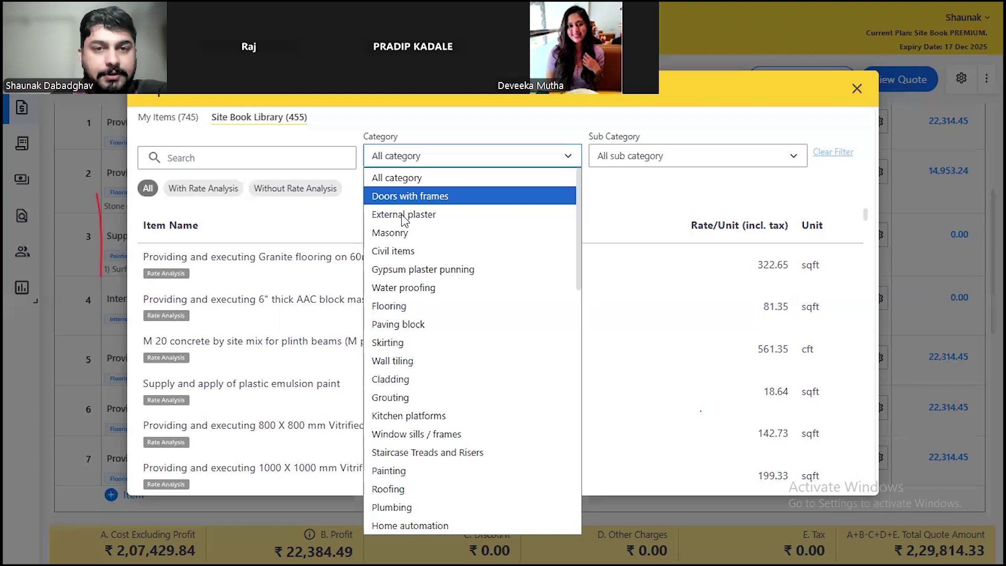
click(394, 307)
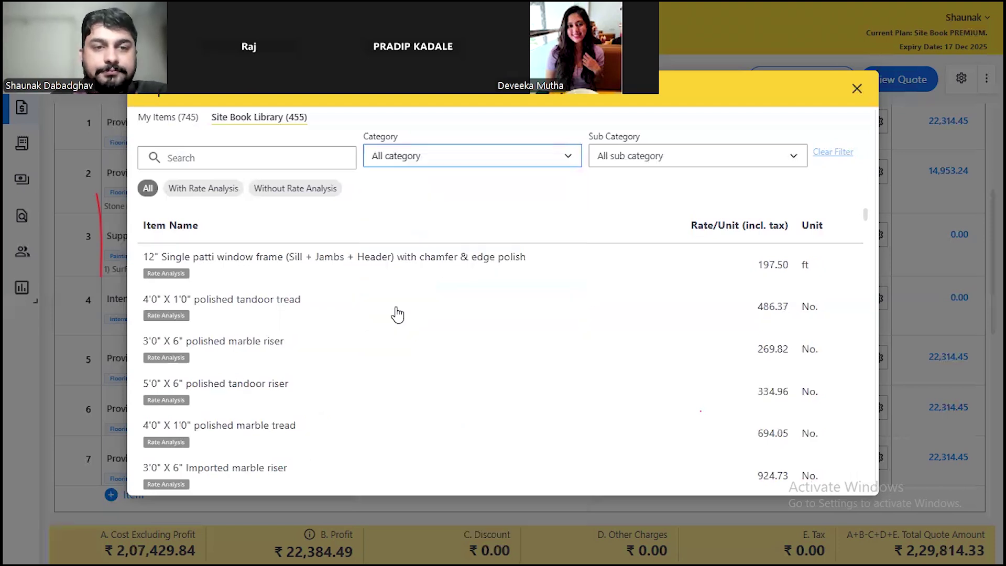
click(639, 165)
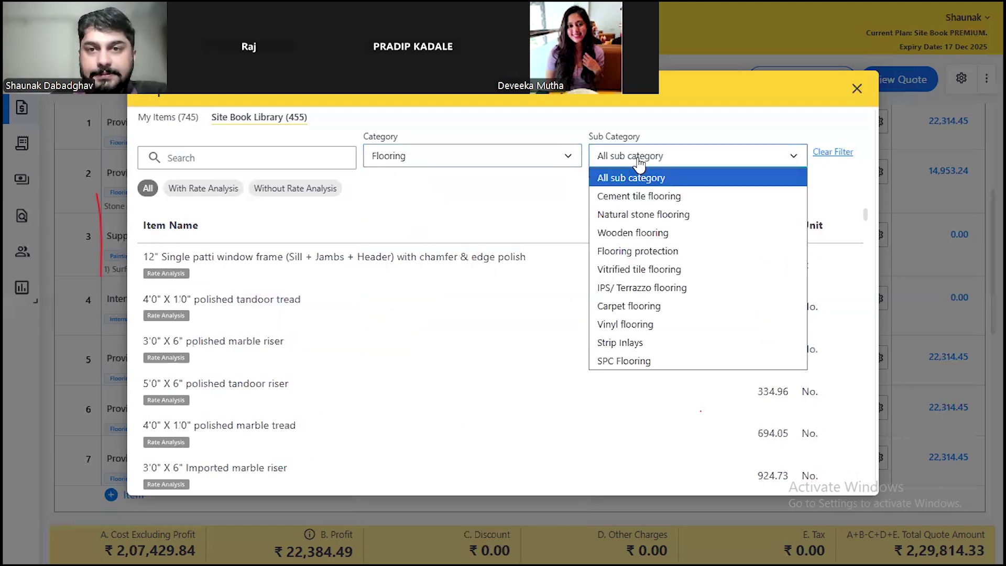
click(627, 234)
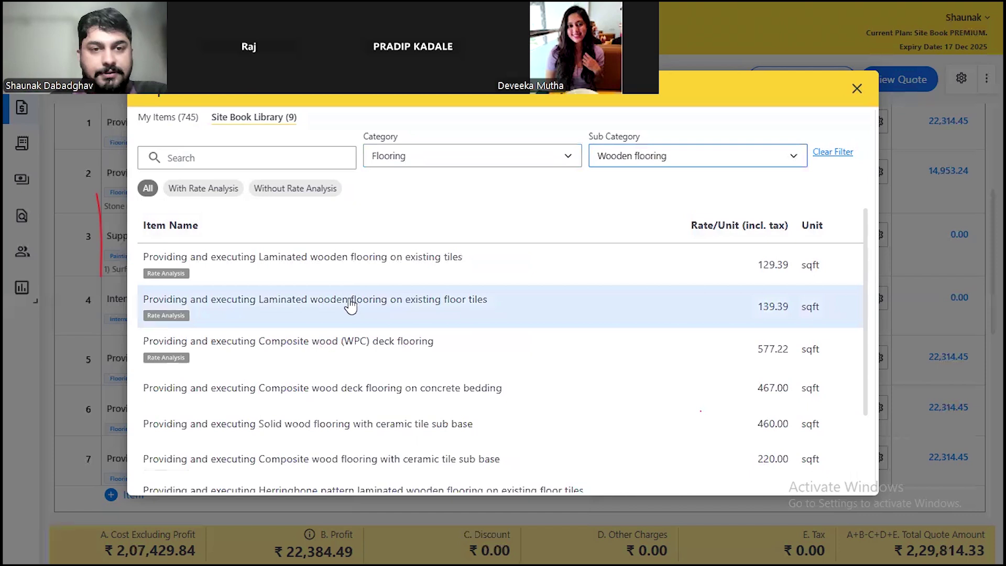
Step: Replace item 5 with "Providing and executing Laminated wooden flooring on existing floor tiles"
click(318, 316)
click(791, 94)
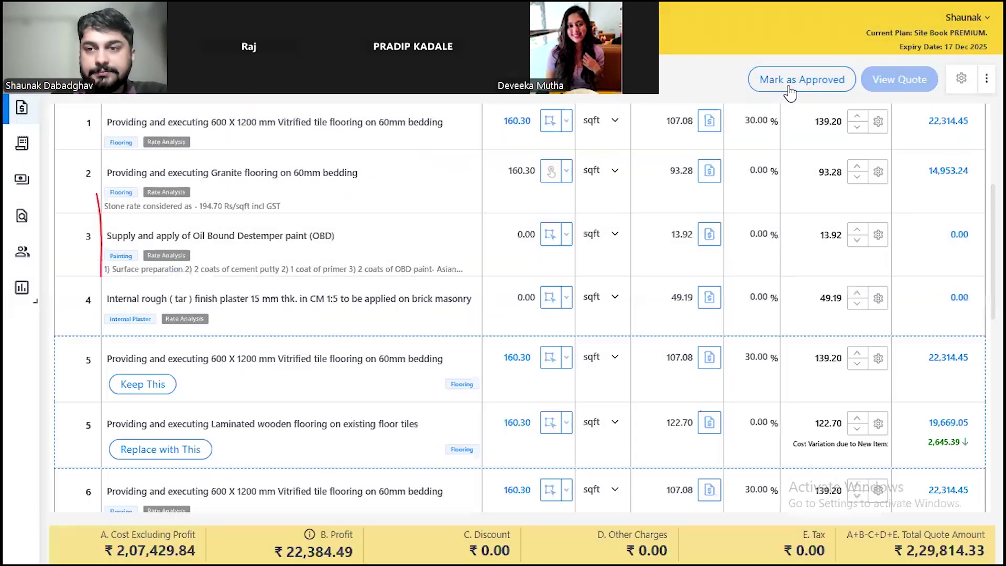
click(160, 450)
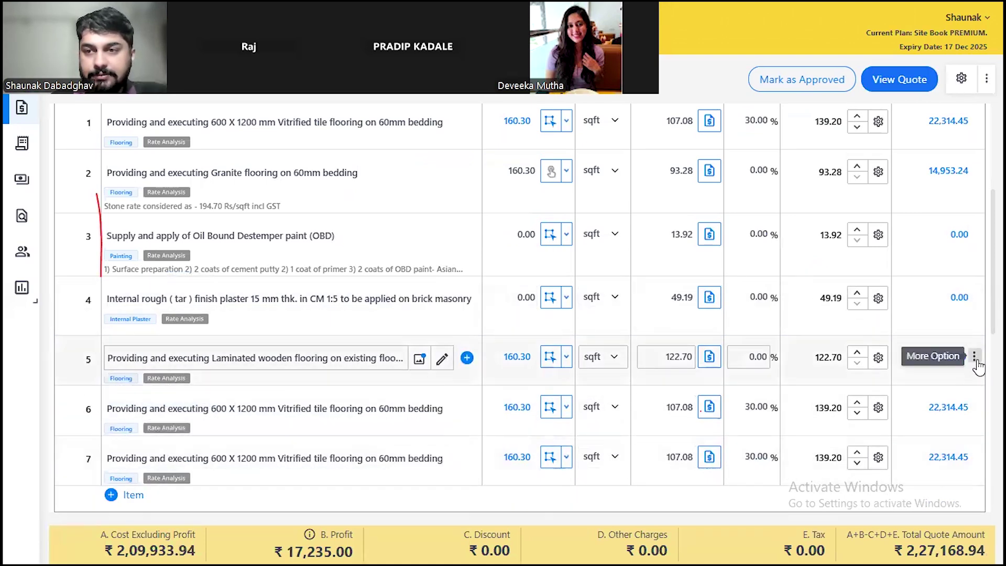
Step: Reorder Section 1 so the Laminated wooden flooring item comes directly after the Granite flooring item
click(975, 358)
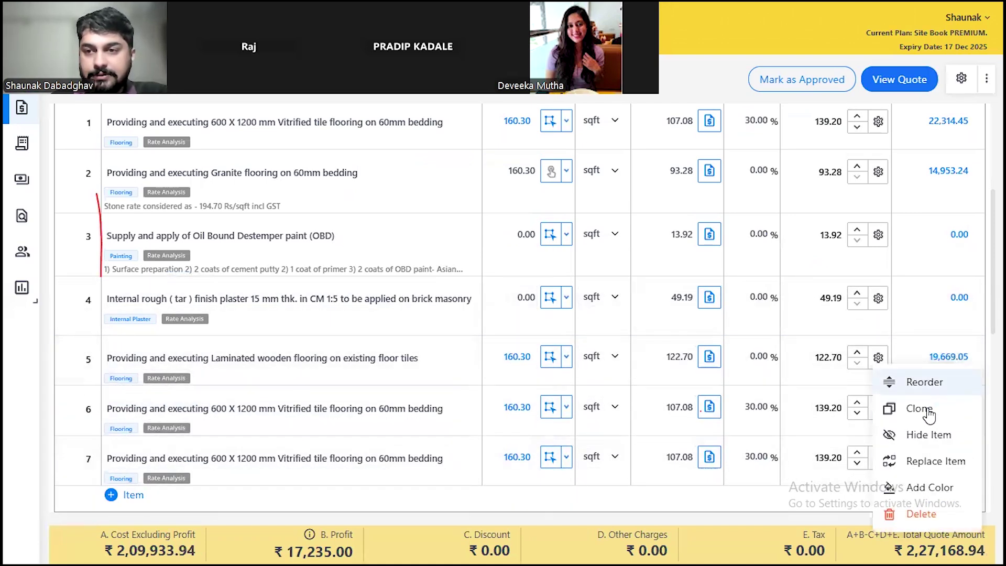
click(913, 384)
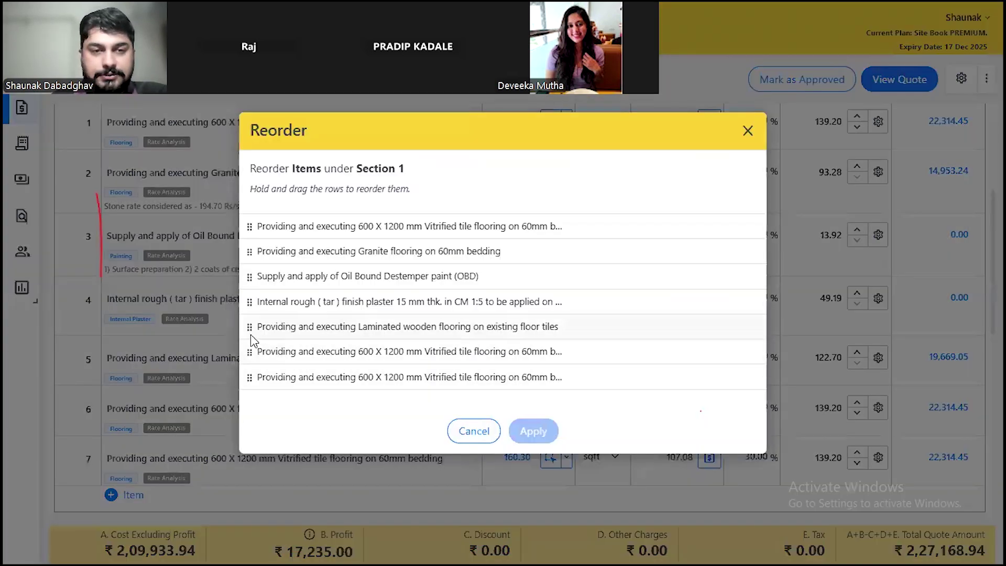
drag(249, 329, 269, 279)
click(547, 433)
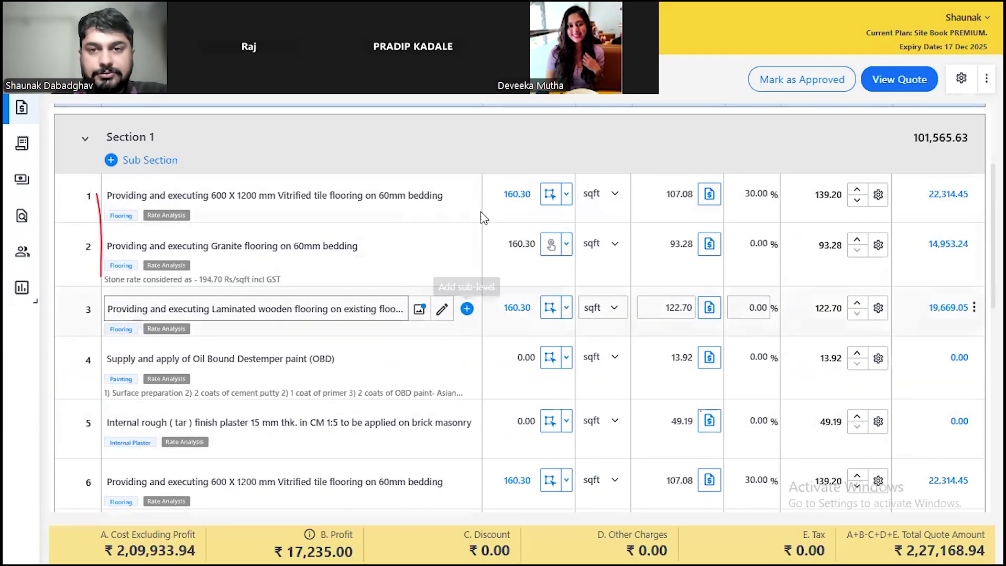
Step: Start replacing item 6, the cloned 600 X 1200 mm vitrified tile flooring, and filter the Site Book Library to Flooring
scroll(442, 343, down, 1)
scroll(442, 346, down, 3)
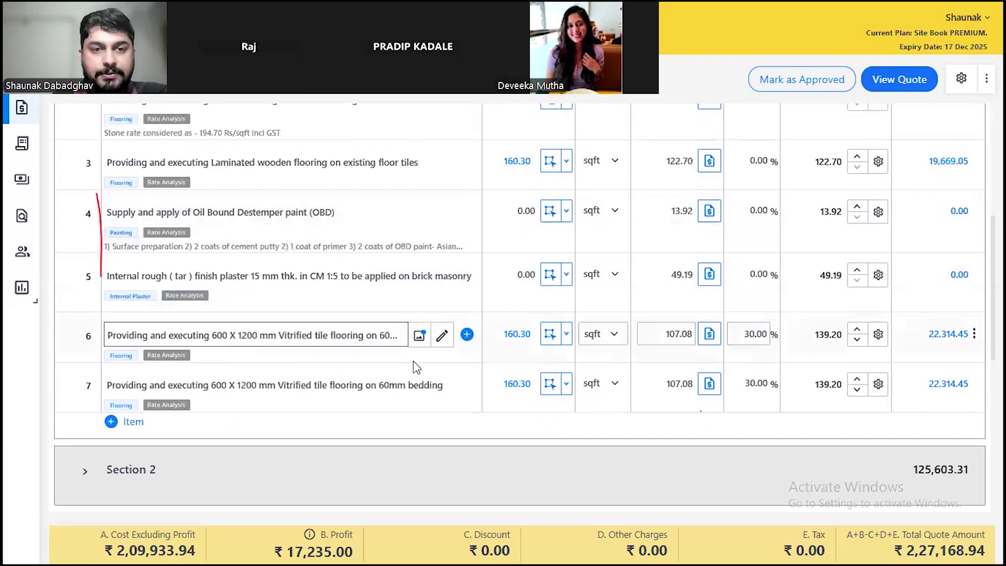
click(974, 334)
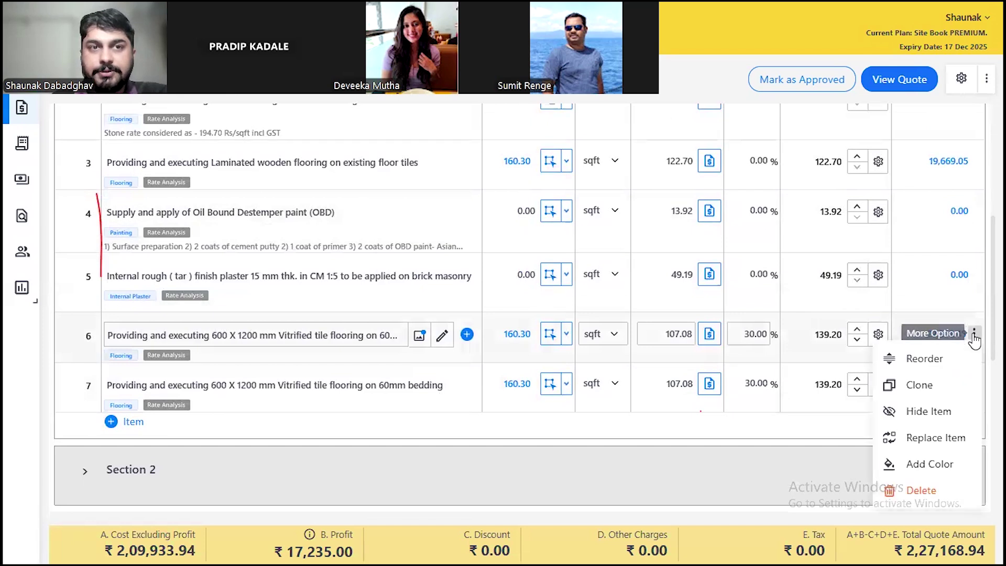
click(917, 441)
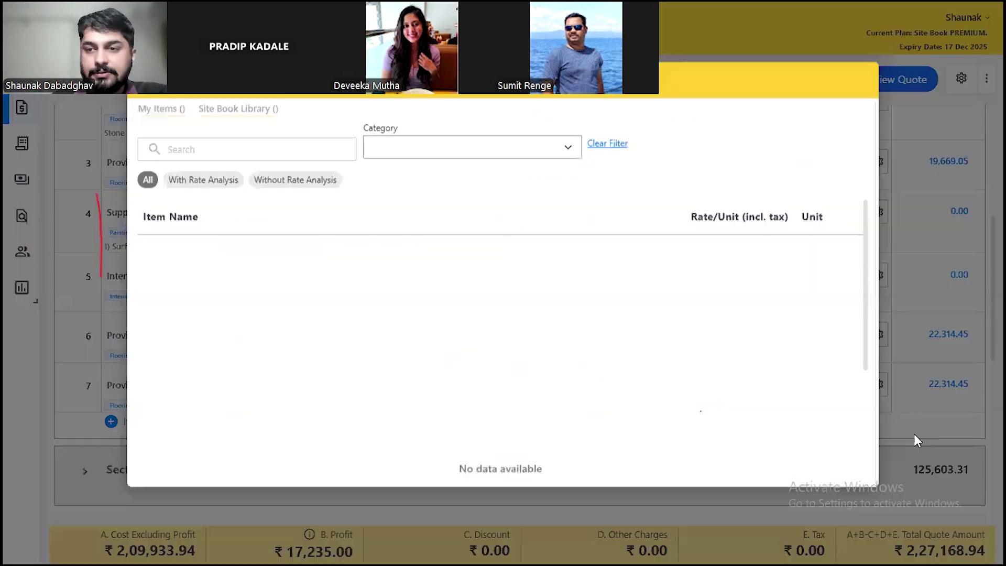
click(241, 118)
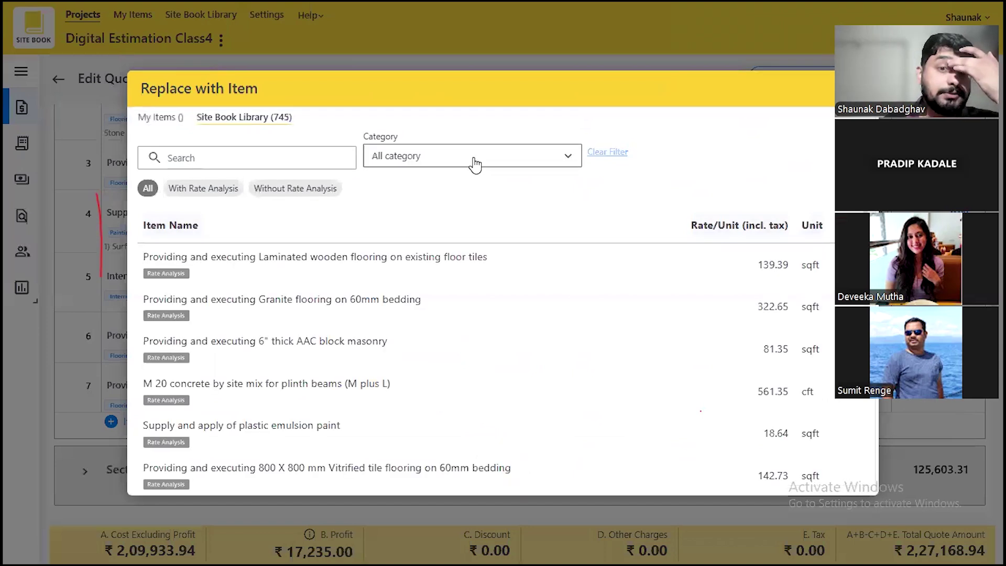
click(476, 163)
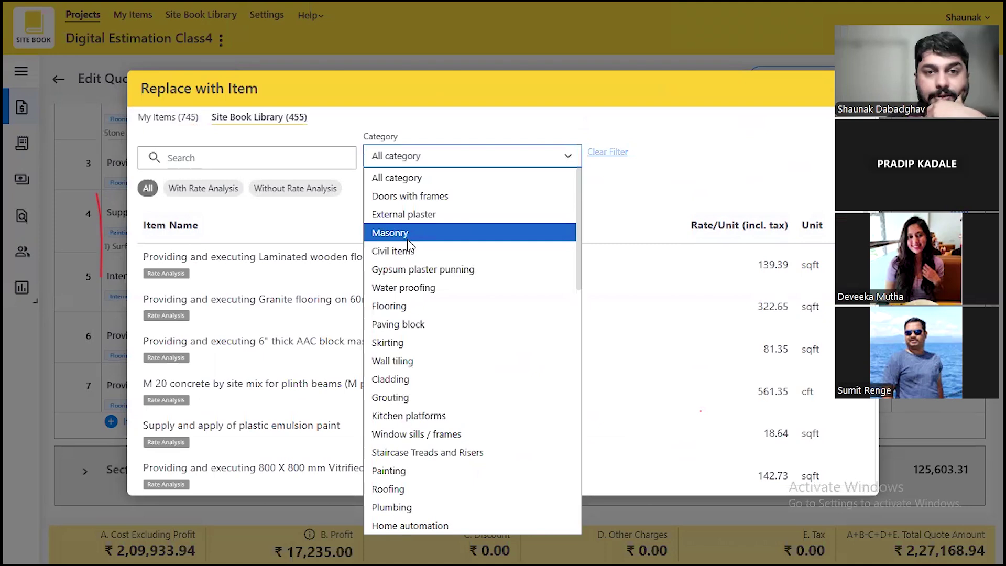
click(405, 310)
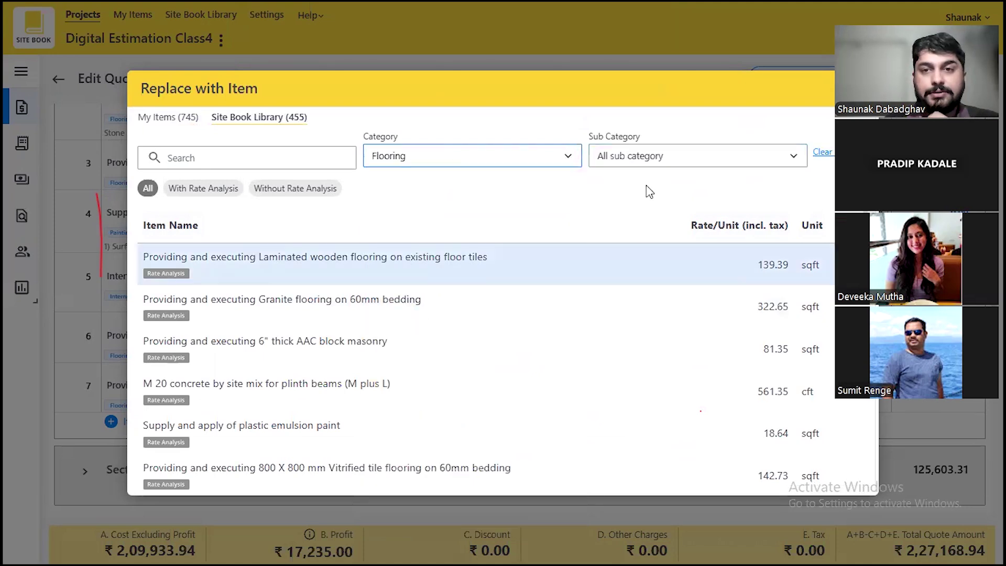
Step: Narrow the library to Vitrified tile flooring and replace item 6 with "Providing and executing 800 X 800 mm Vitrified tile flooring on 60mm bedding"
click(645, 159)
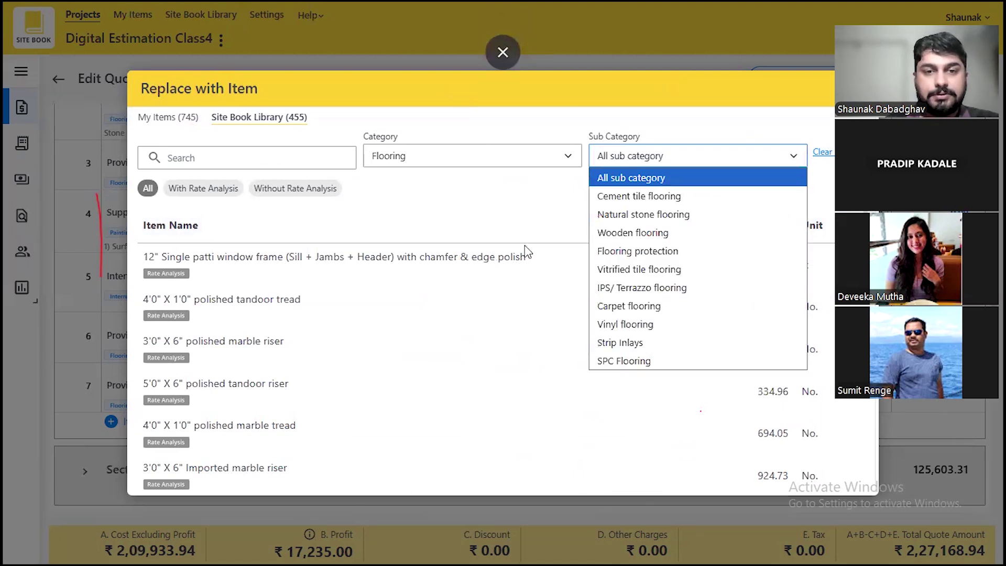
click(671, 177)
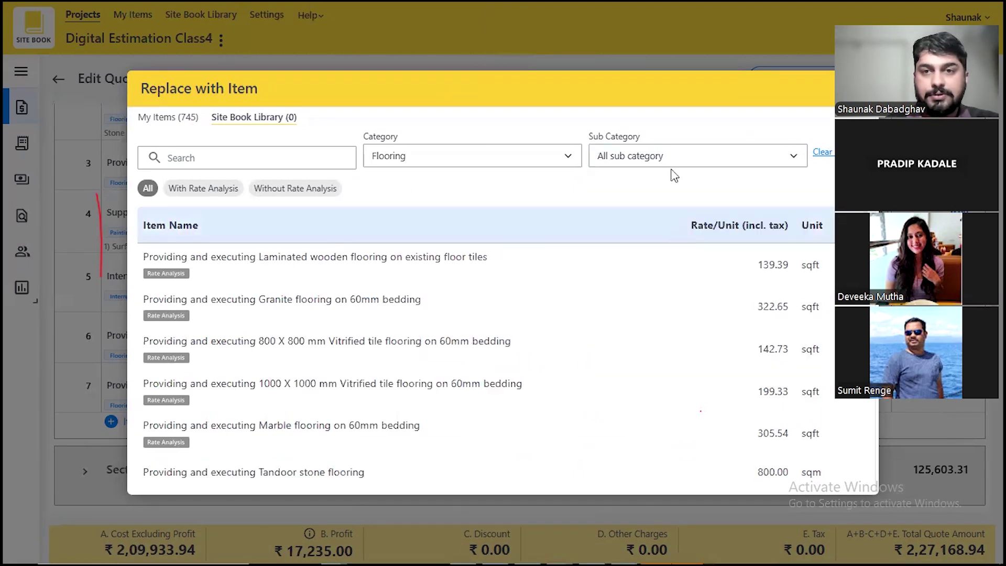
click(635, 164)
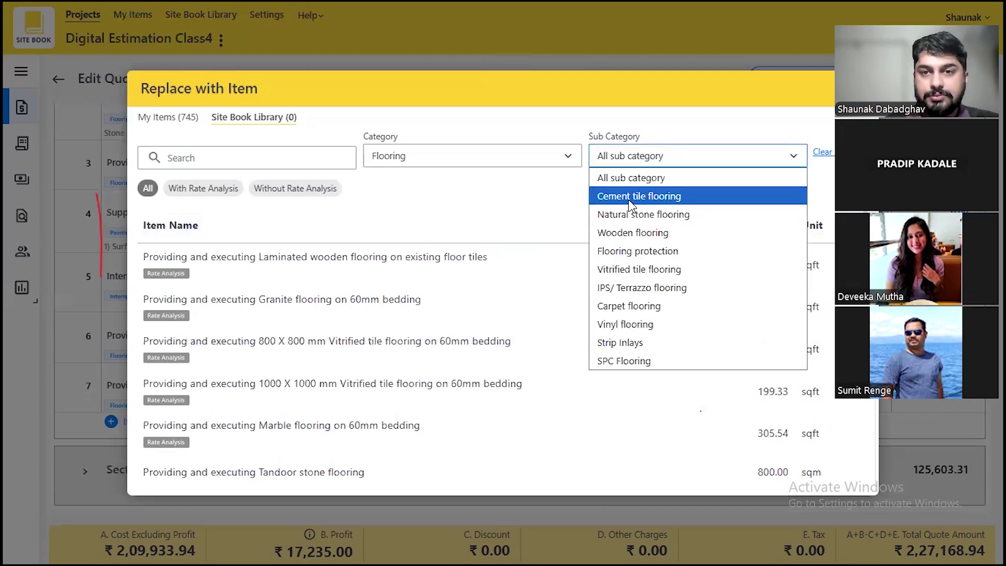
click(633, 270)
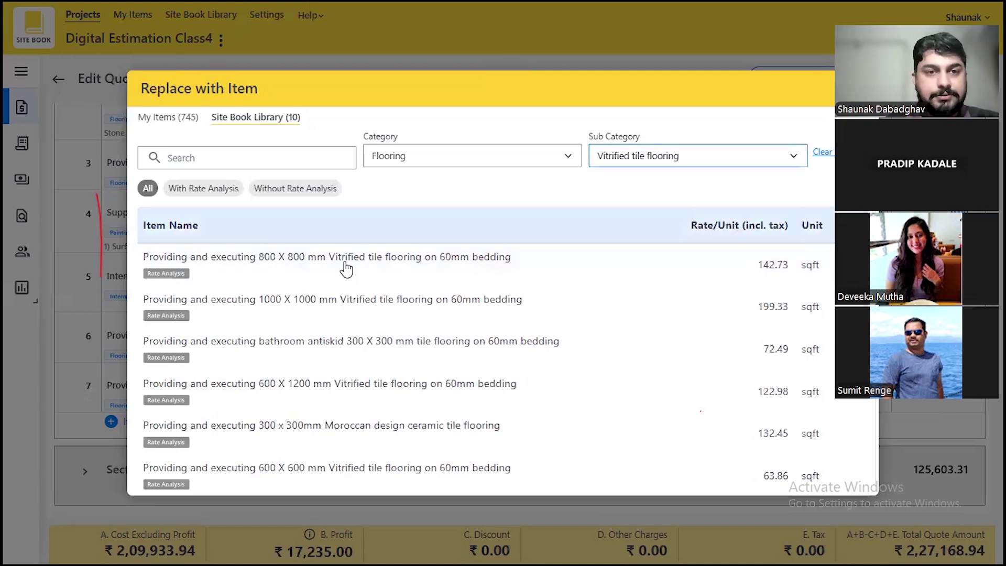
click(326, 266)
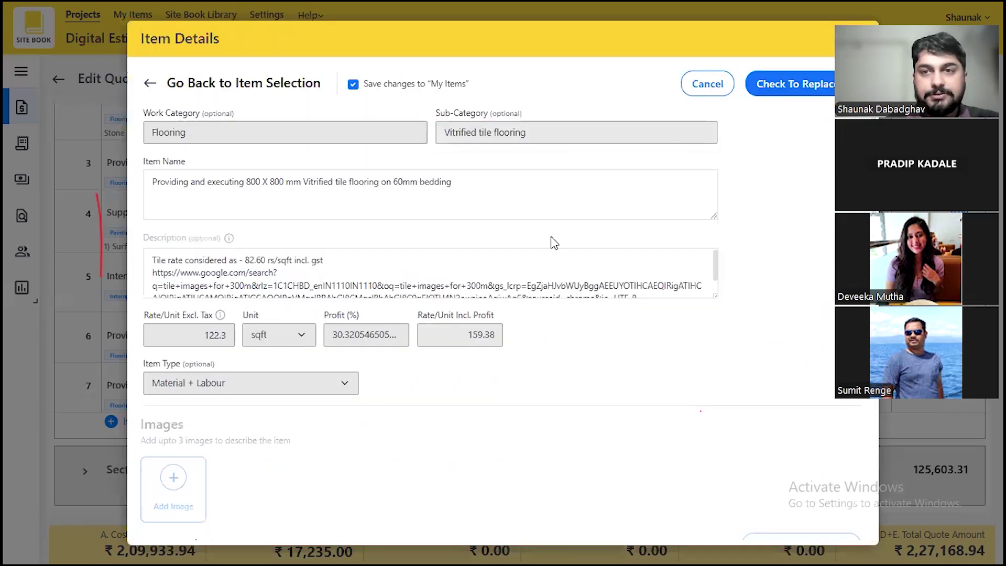
click(795, 85)
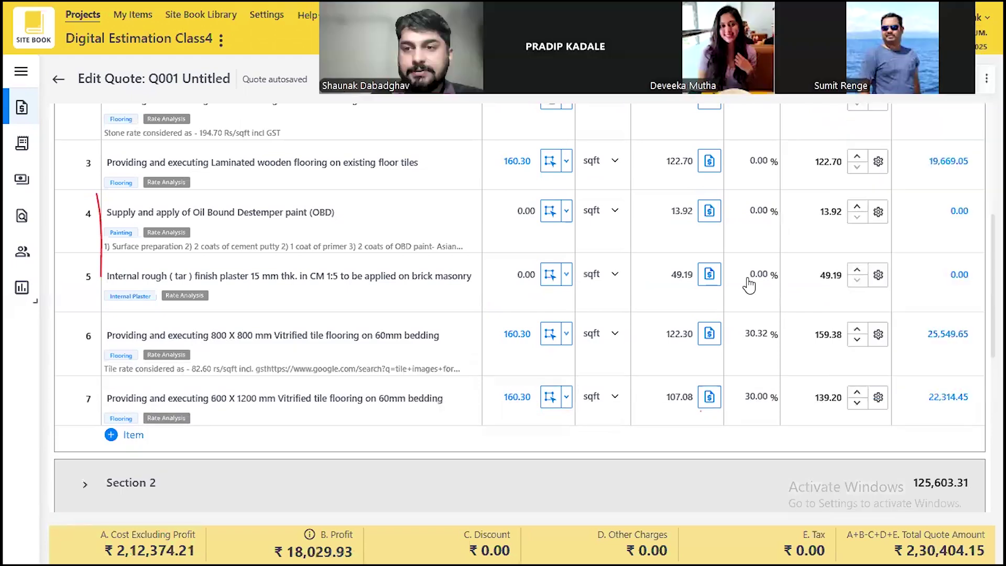
click(878, 334)
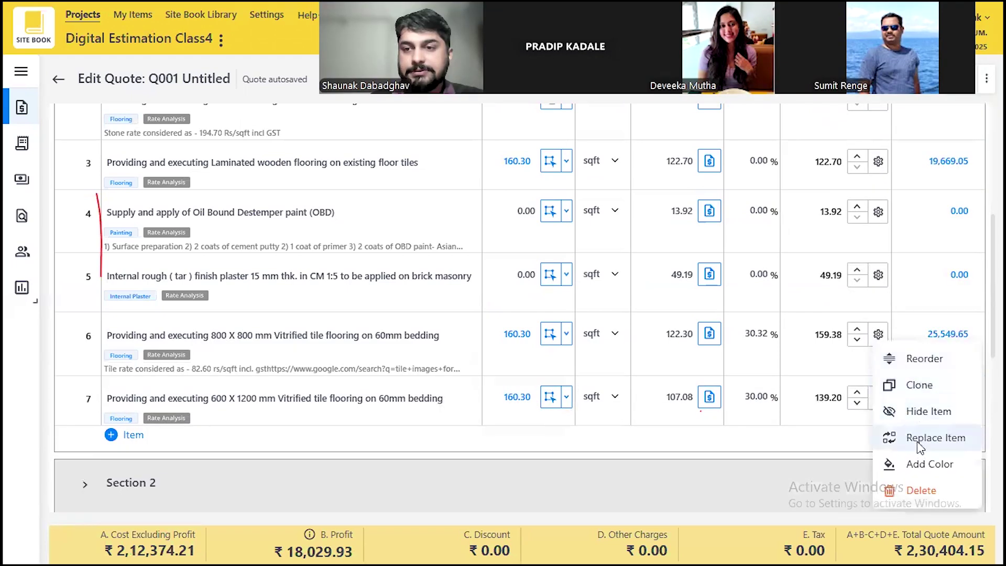
click(897, 436)
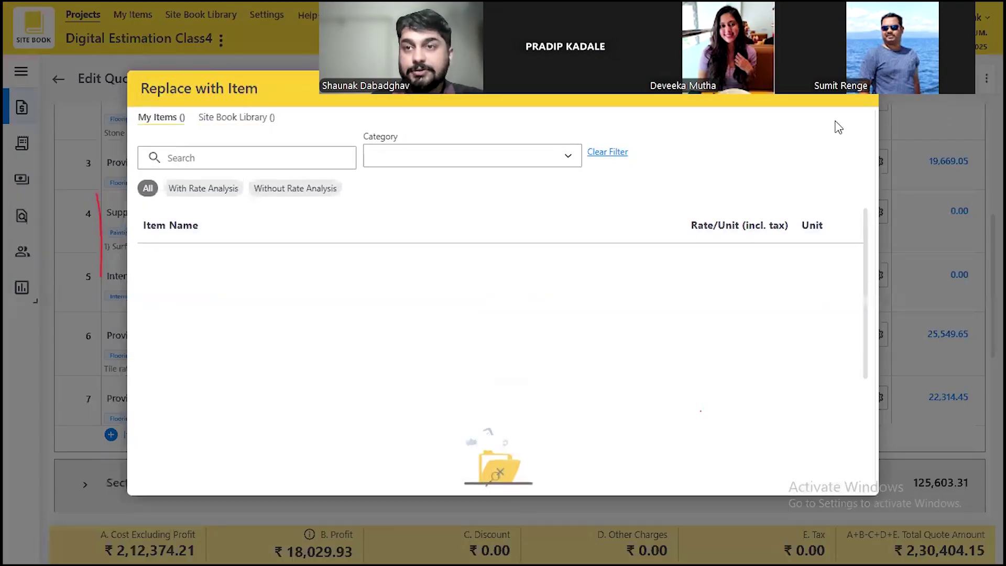
click(855, 90)
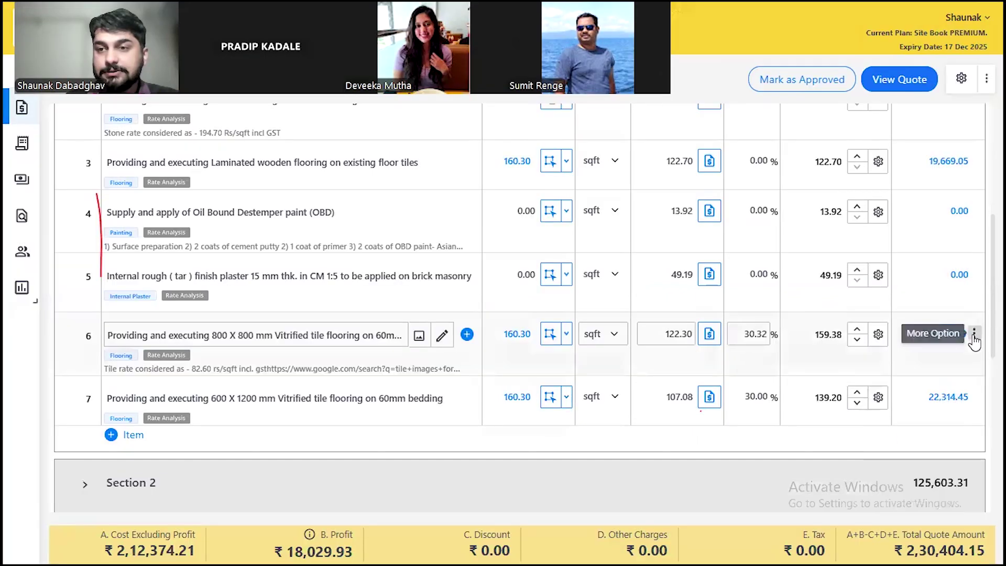
Step: Reorder Section 1 so the 800 X 800 mm Vitrified tile flooring item comes directly after the Granite flooring item
click(879, 334)
click(924, 359)
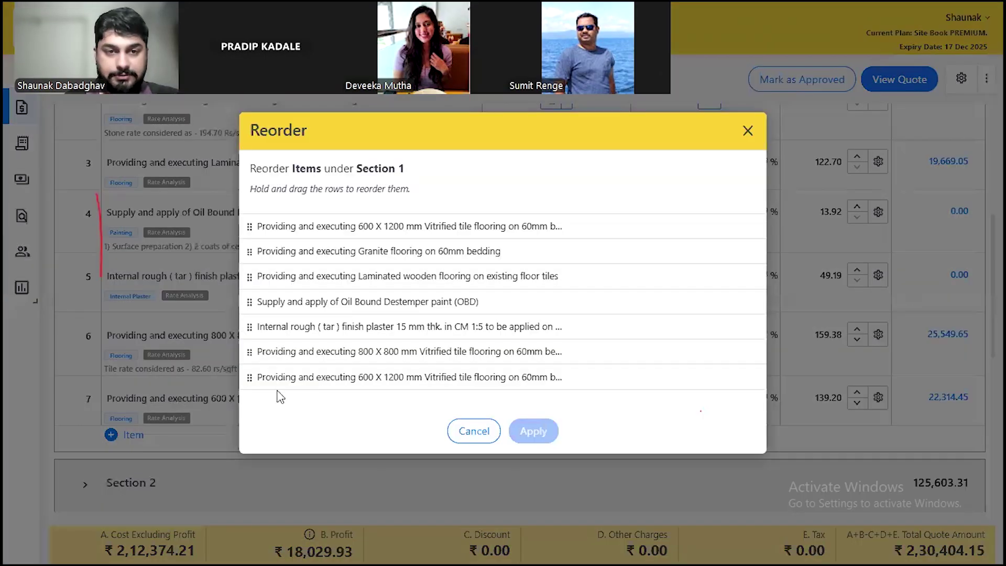
drag(246, 355, 272, 283)
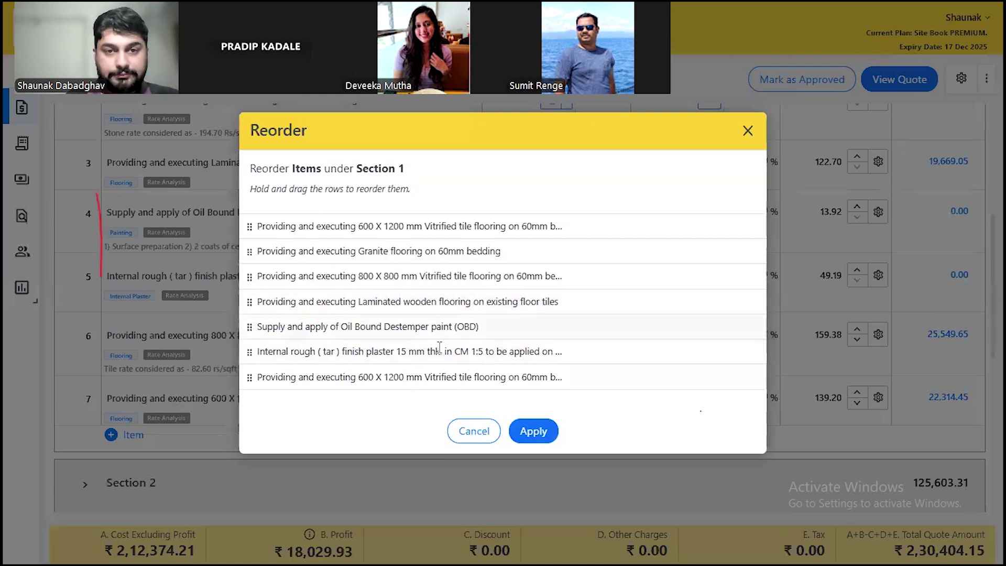
click(530, 430)
scroll(279, 202, up, 5)
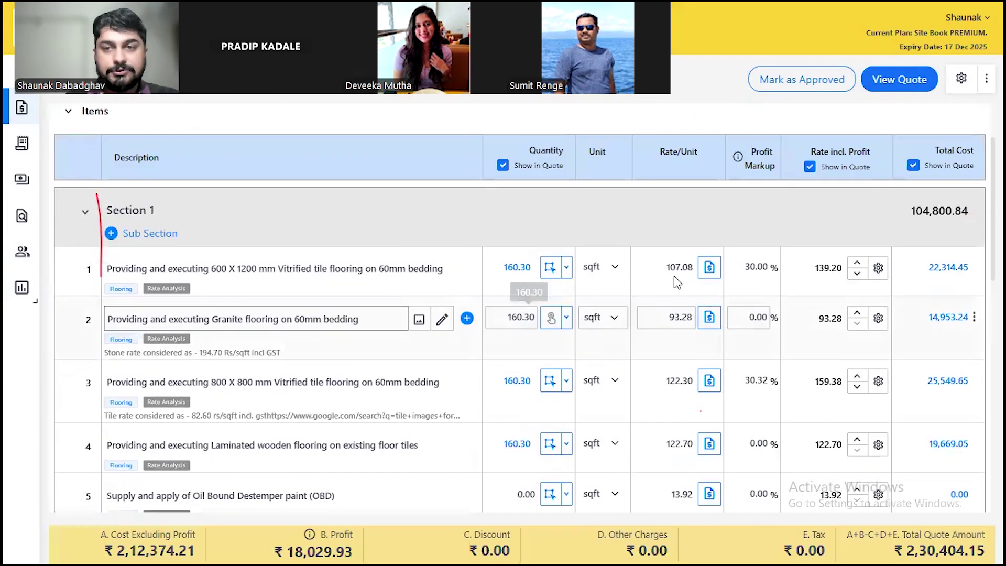
Step: Mark the first three items of Section 1, the 600 X 1200 mm tile, Granite and 800 X 800 mm tile flooring, in yellow
click(974, 267)
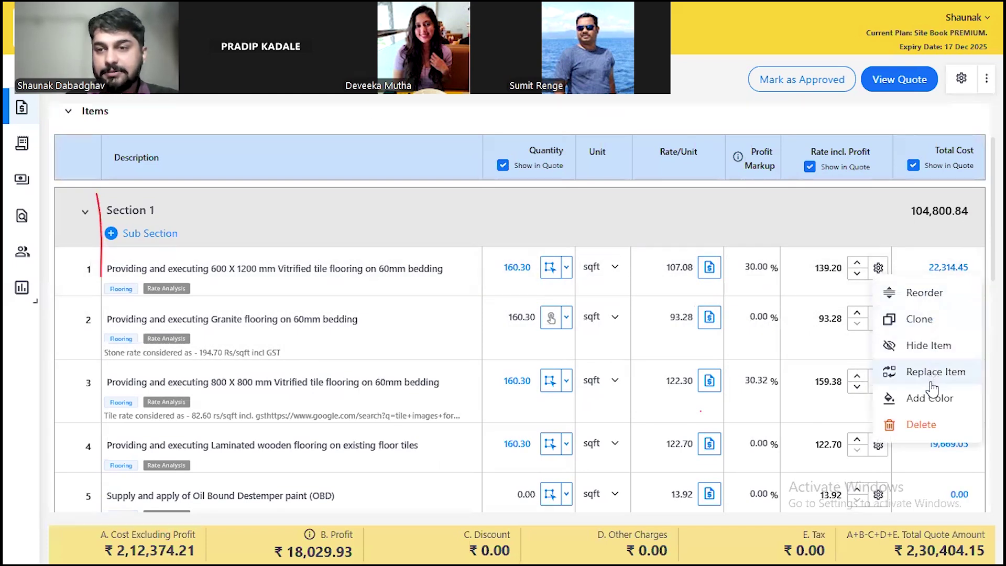
mouse_move(930, 402)
click(753, 418)
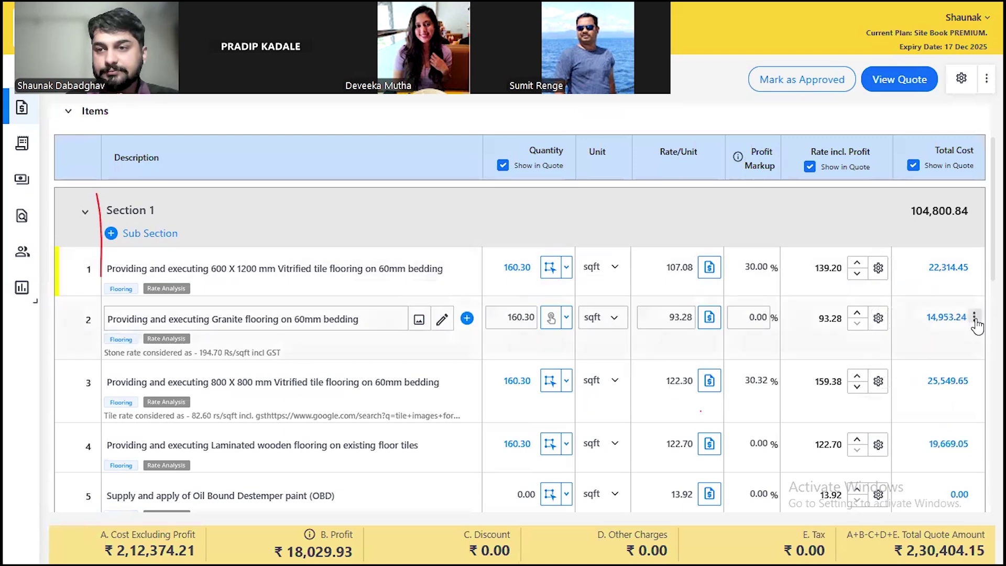
click(879, 318)
click(917, 449)
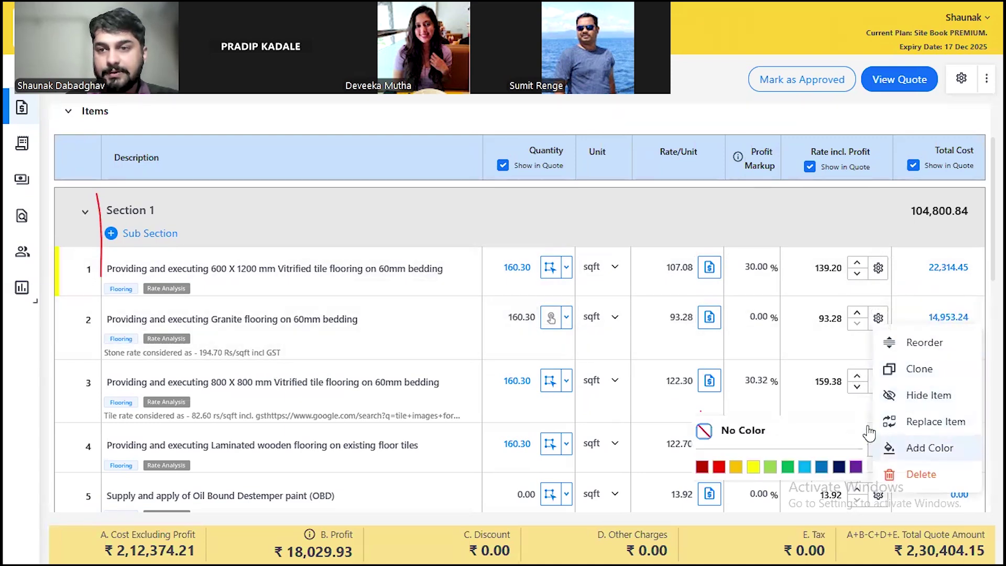
click(755, 466)
click(839, 403)
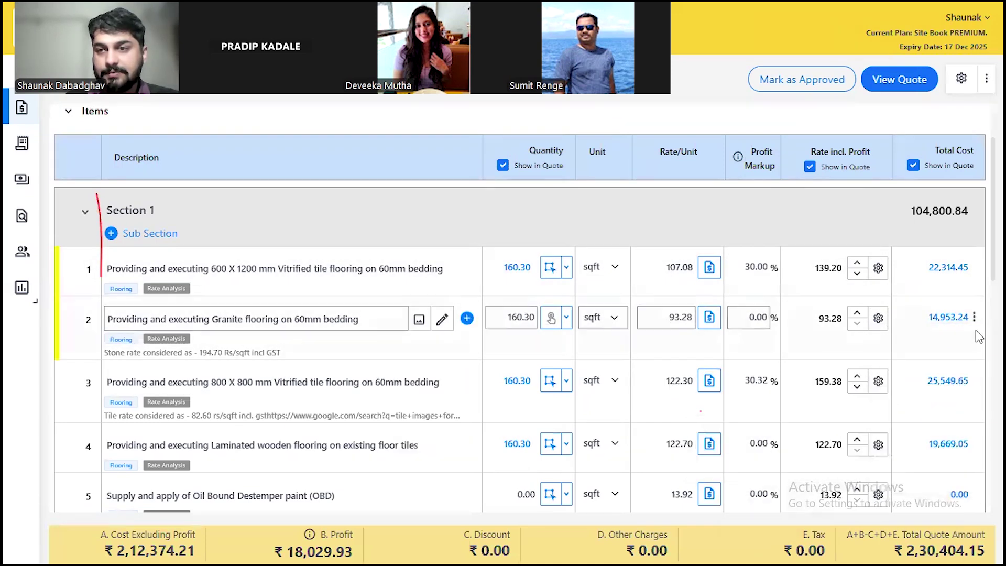
click(975, 380)
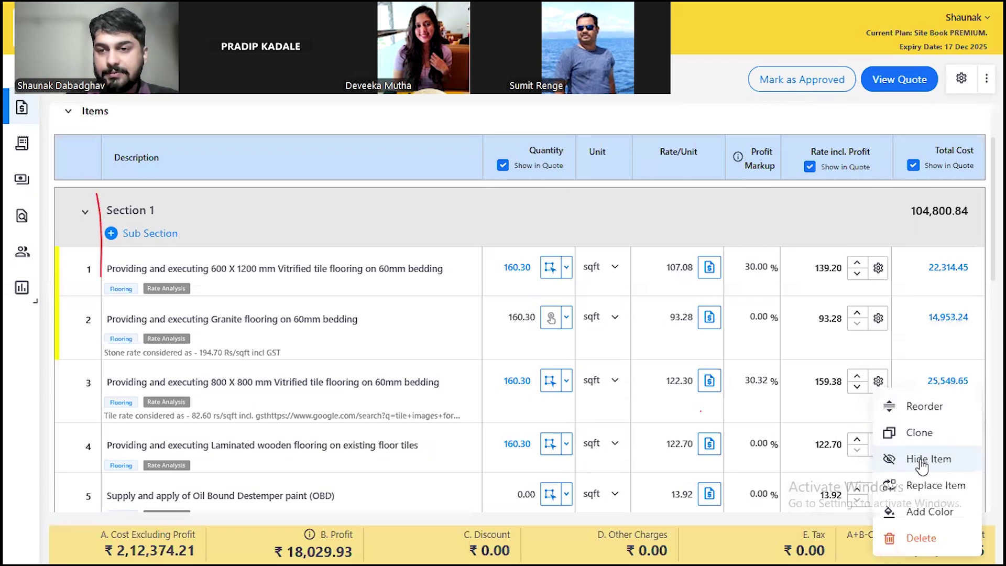
click(923, 511)
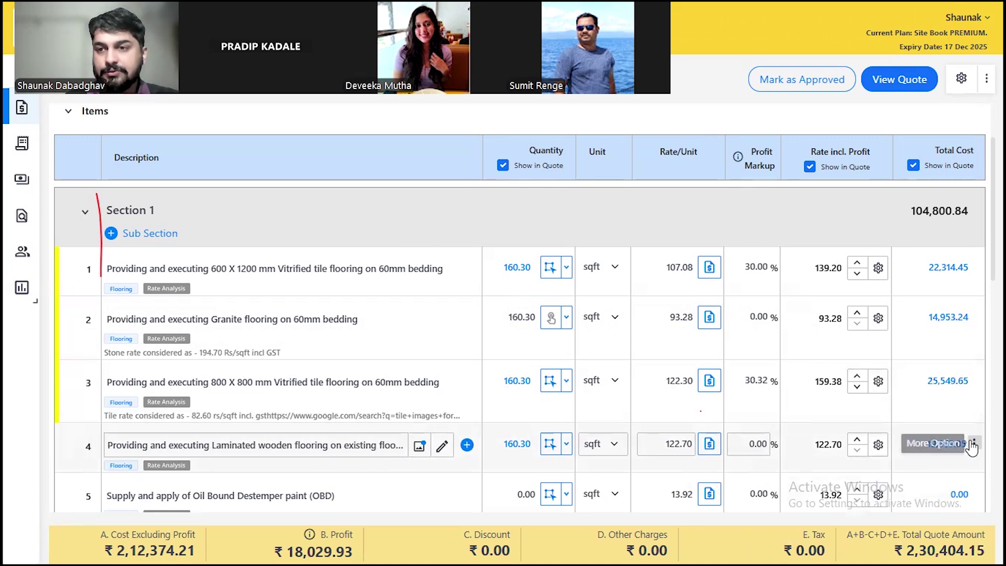
click(973, 443)
mouse_move(928, 383)
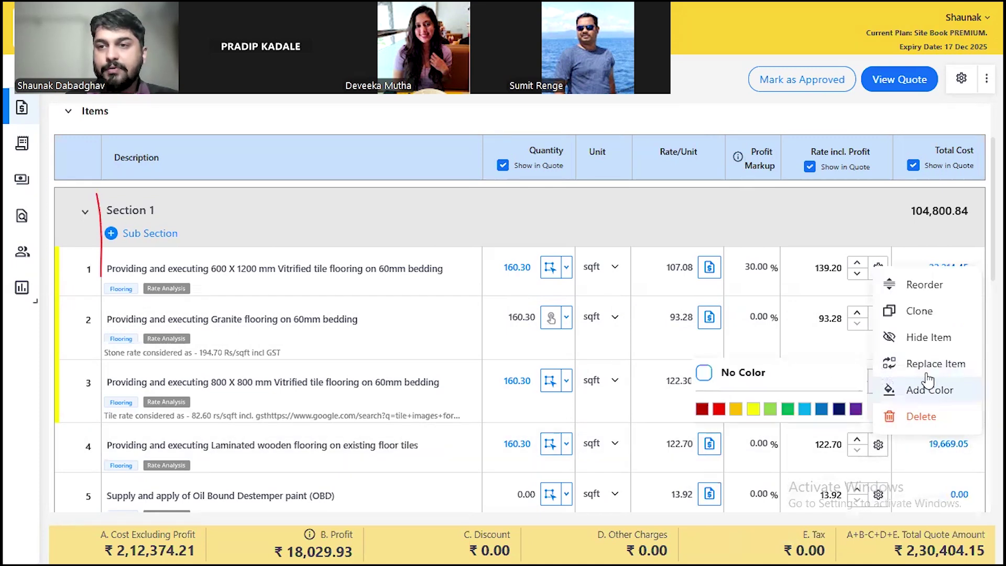
Step: View the quote and compare the total costs of the flooring alternatives in Section 1
click(903, 79)
scroll(358, 338, down, 3)
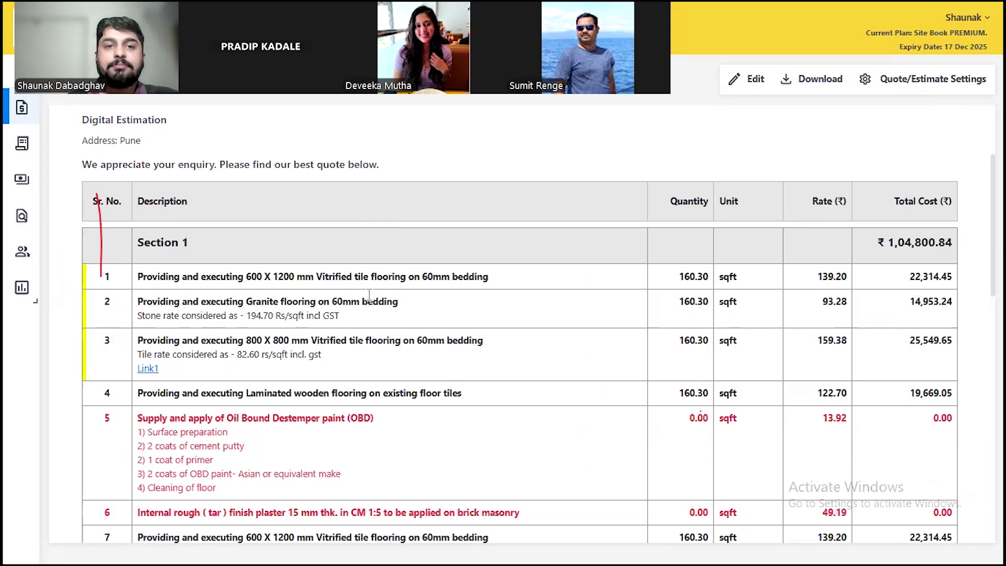
drag(911, 274, 961, 272)
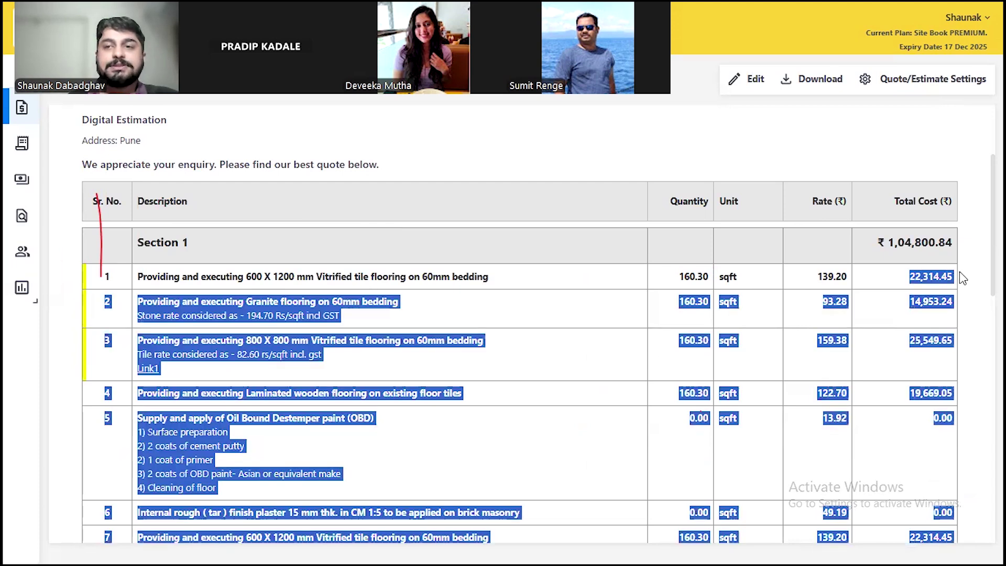
click(952, 242)
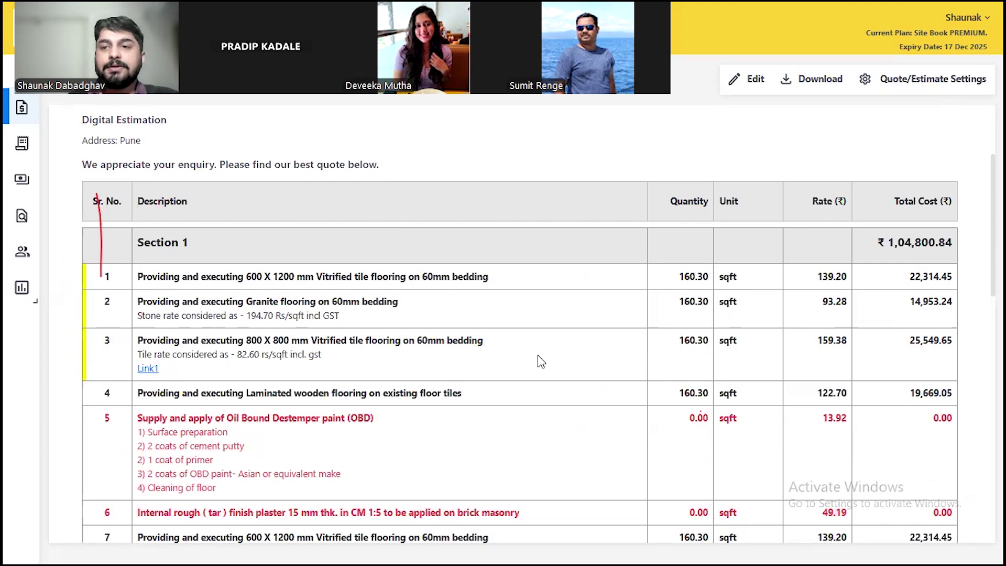
Step: Reopen the quote for editing and try to set the Granite flooring item's rate per sqft to 320
click(746, 78)
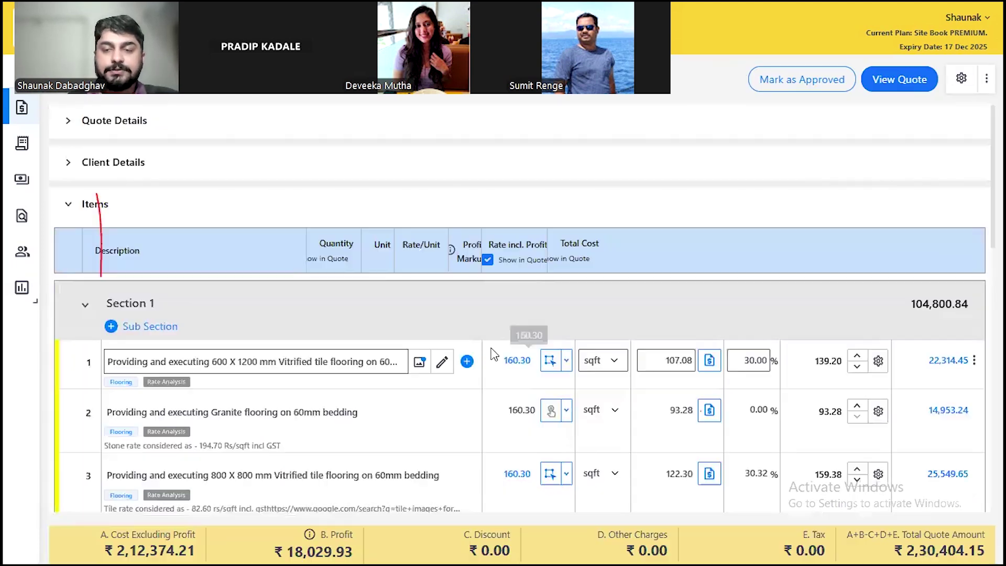
scroll(493, 355, down, 2)
click(707, 339)
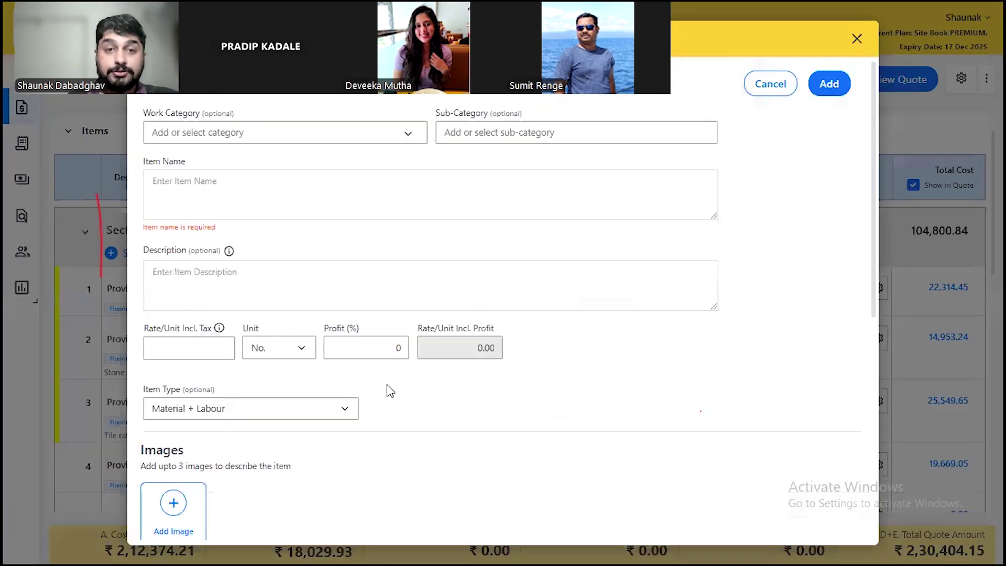
scroll(325, 370, down, 4)
drag(194, 118, 239, 119)
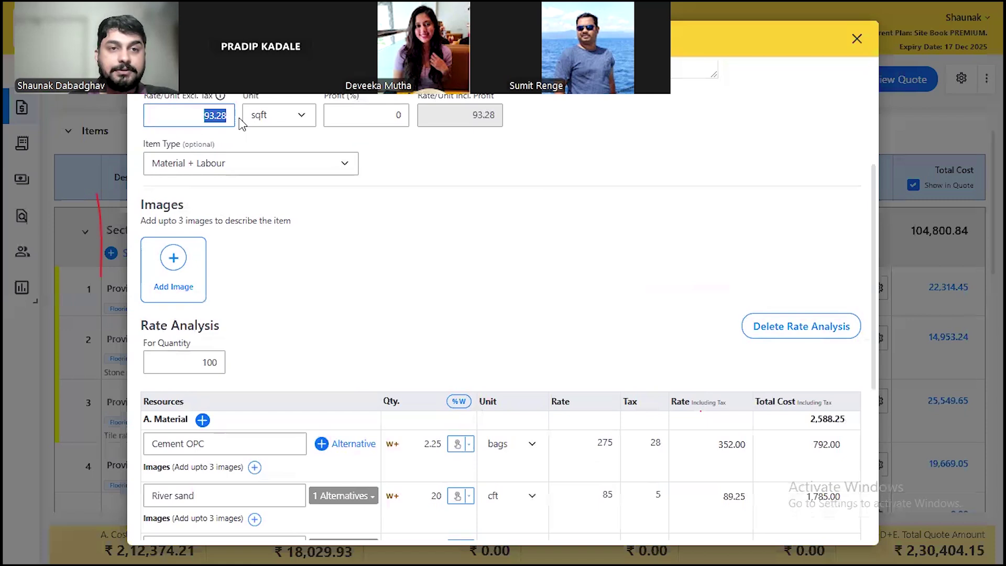
text(320)
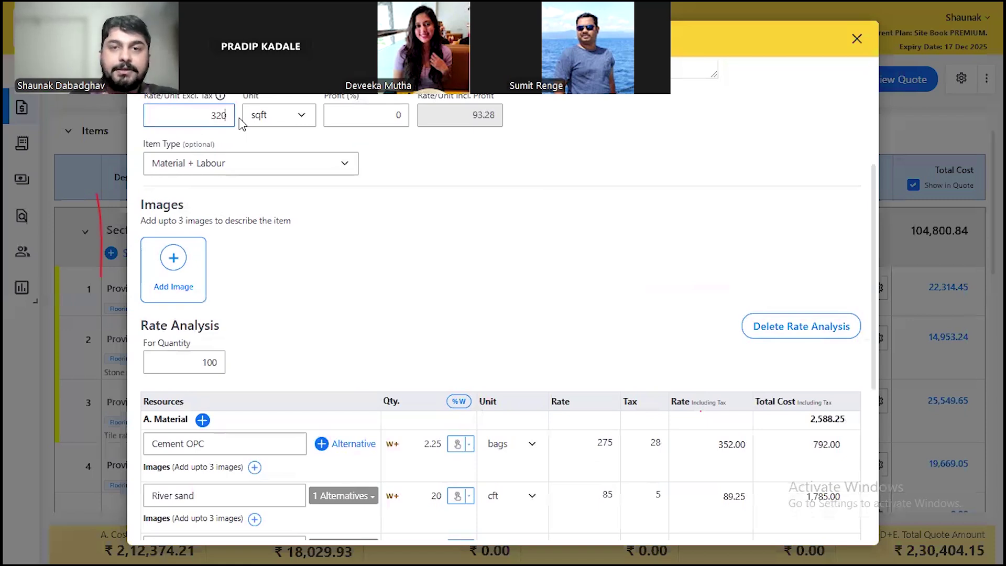
click(435, 225)
scroll(160, 223, up, 5)
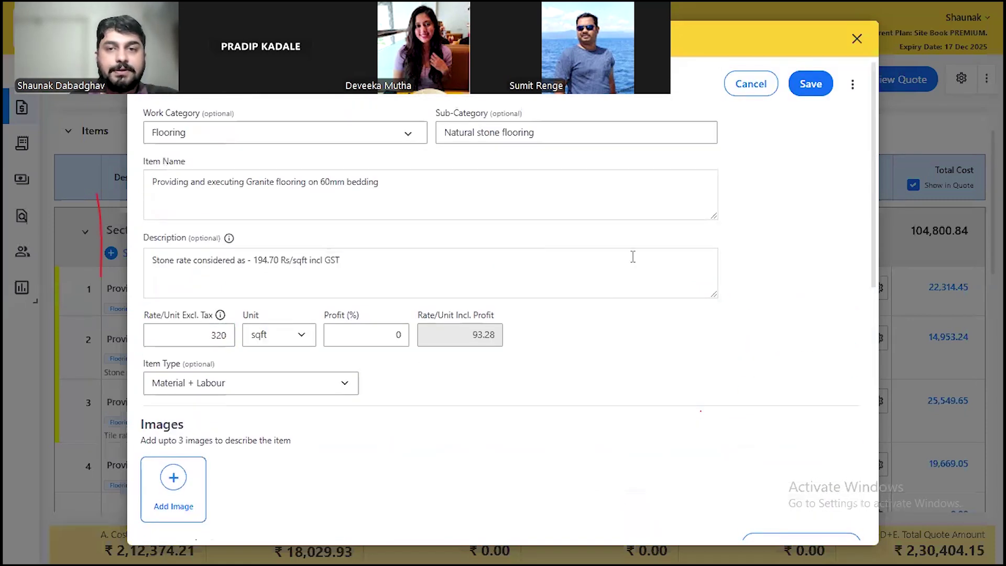
click(812, 85)
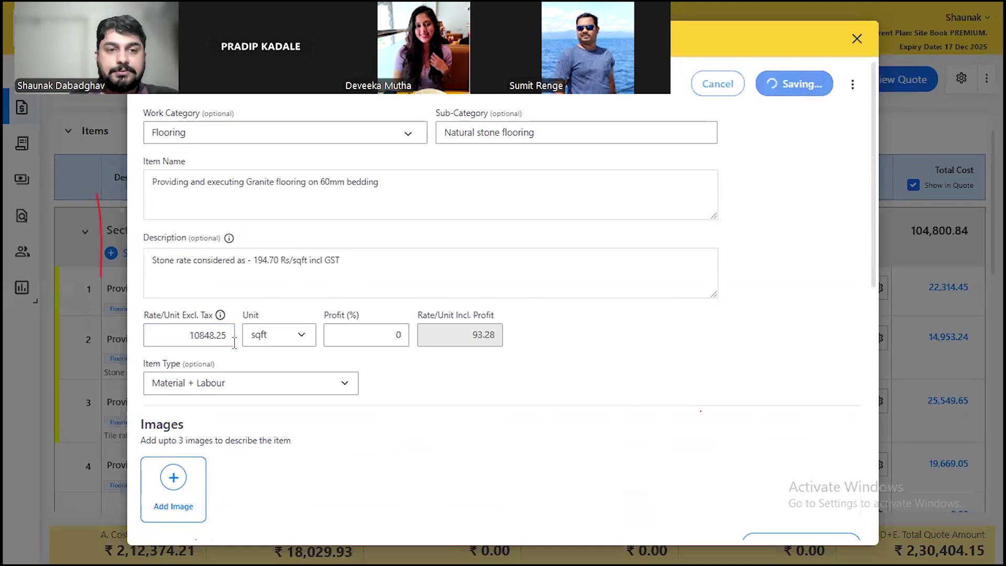
double_click(176, 335)
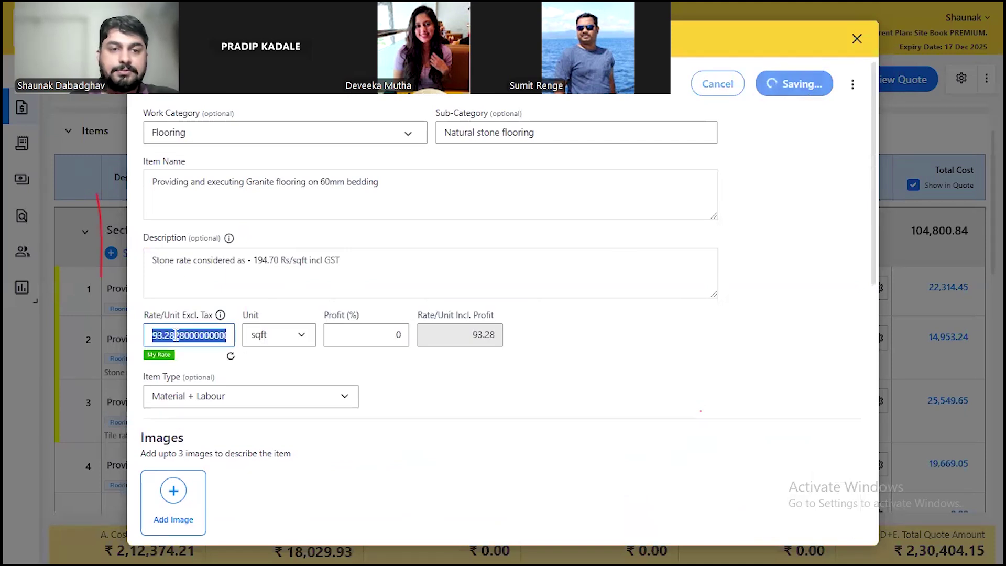
text(320)
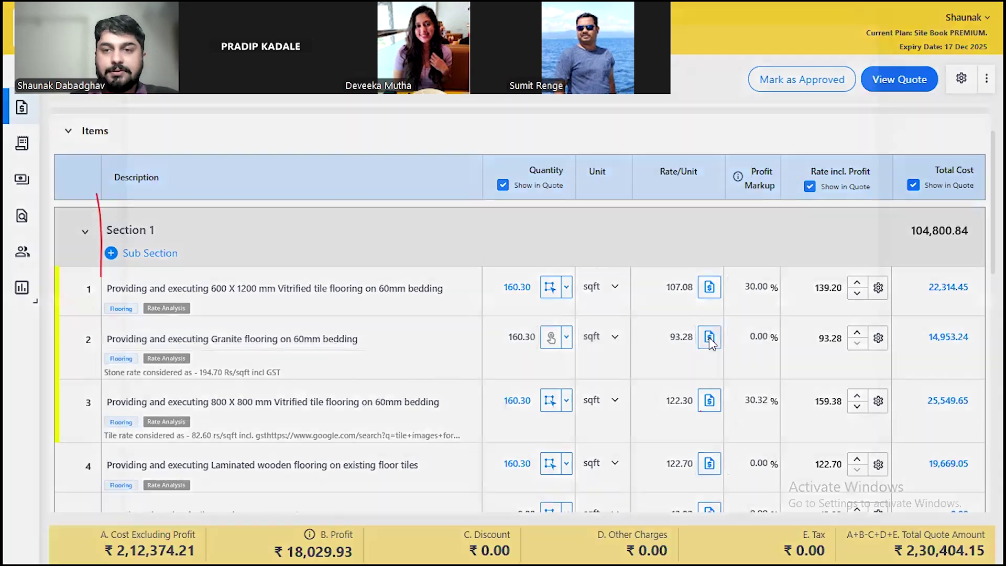
Step: Set the Granite flooring item's rate per unit excluding tax to 320 and save the item
click(710, 338)
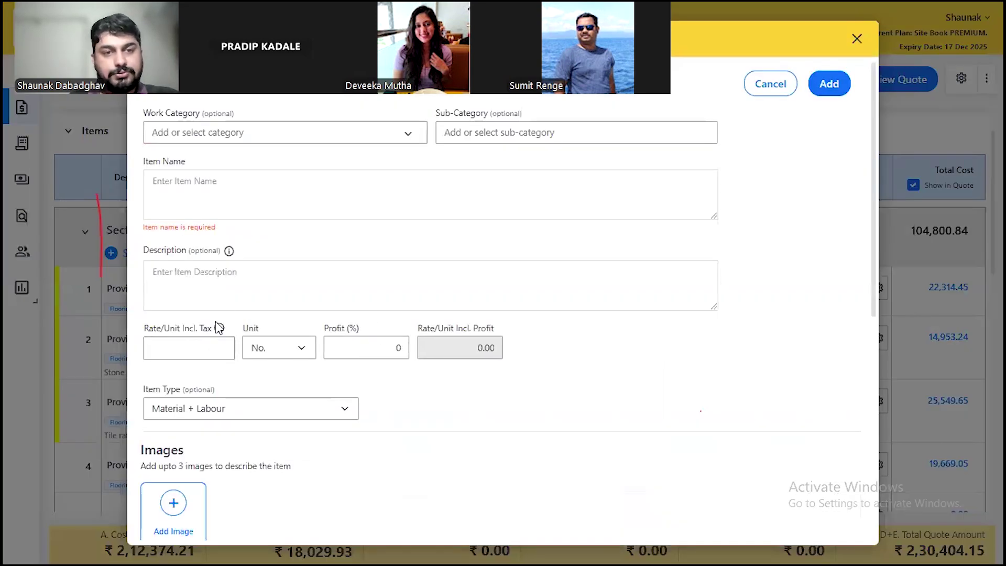
double_click(221, 340)
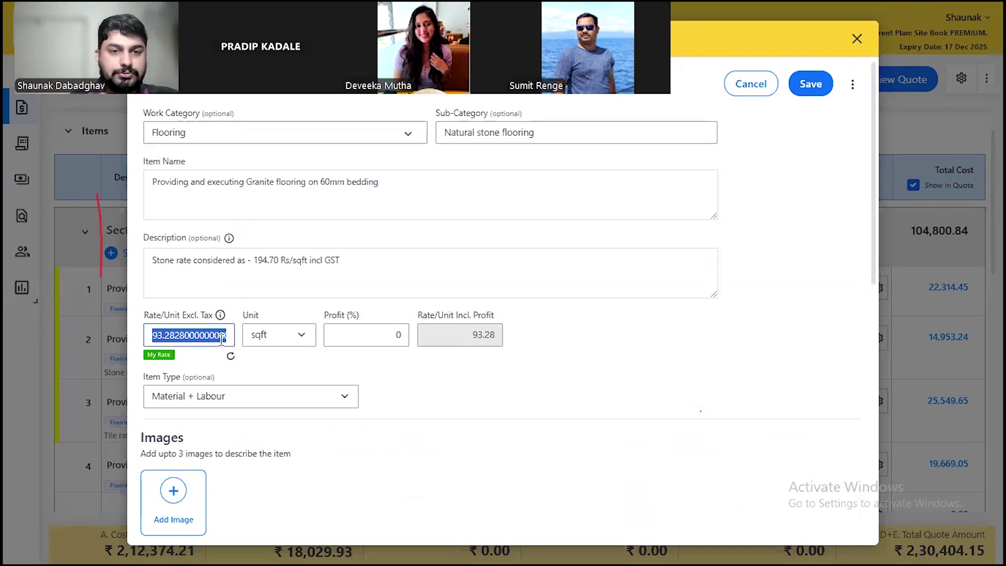
text(320)
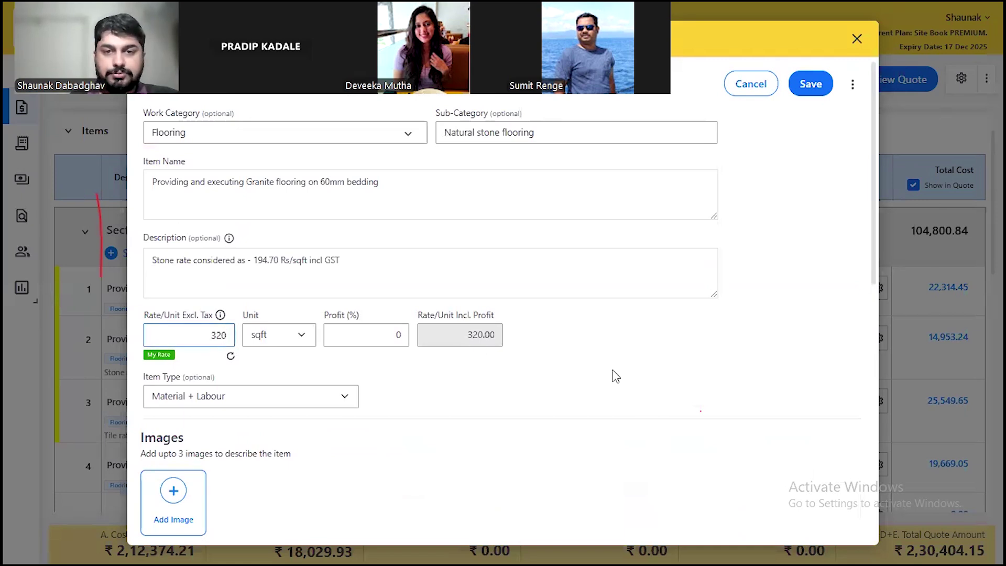
click(617, 376)
click(812, 83)
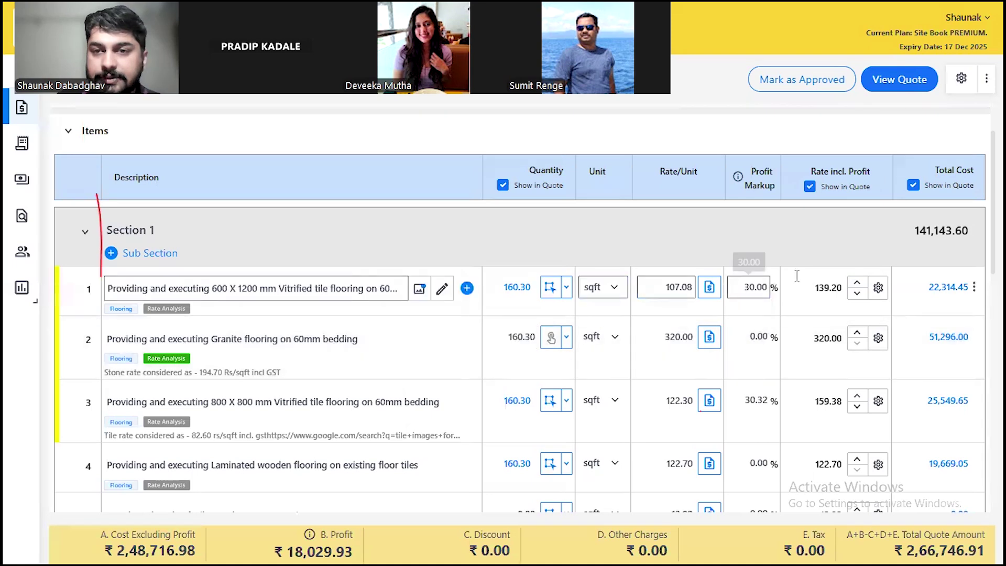
Step: View the quote and compare the total costs of the first four flooring items, from 600 X 1200 mm tile to laminated wood
click(900, 79)
scroll(593, 295, down, 5)
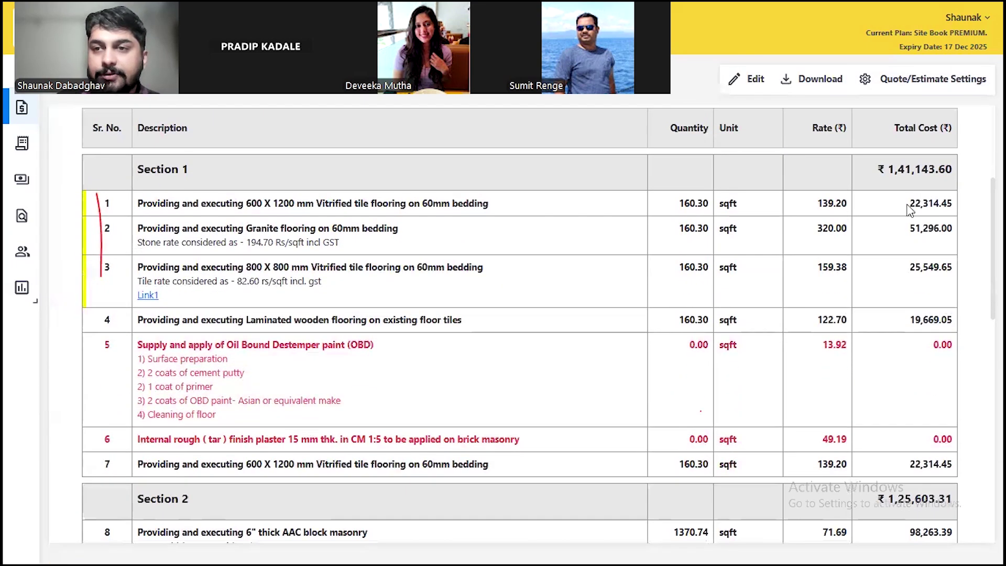
drag(911, 210, 949, 201)
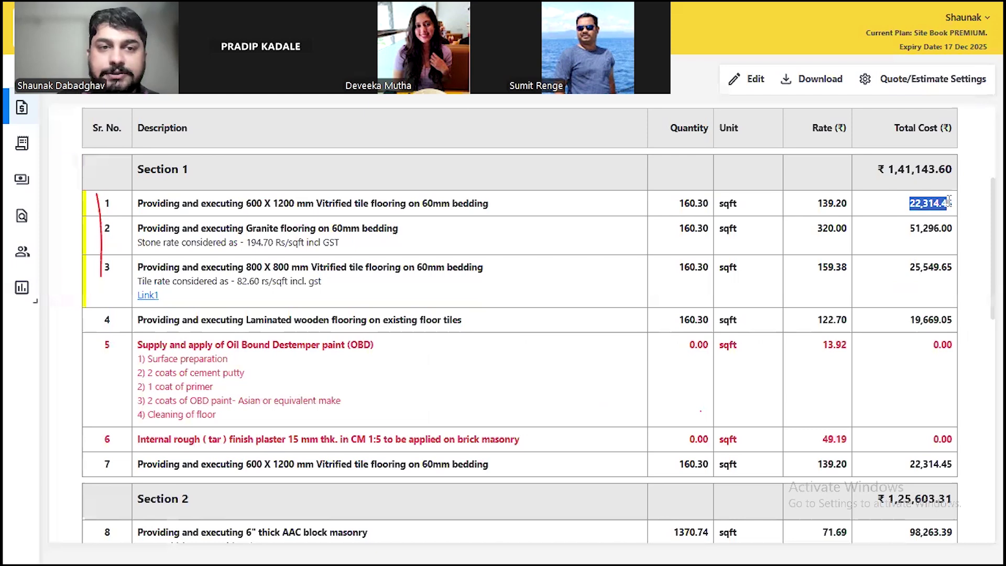
drag(910, 230, 950, 230)
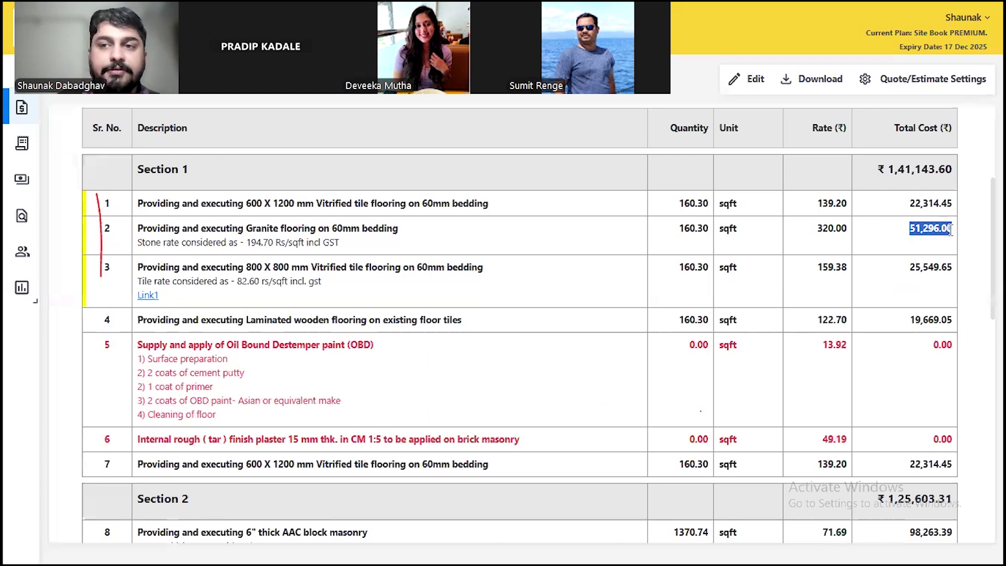
click(913, 269)
drag(912, 270, 947, 268)
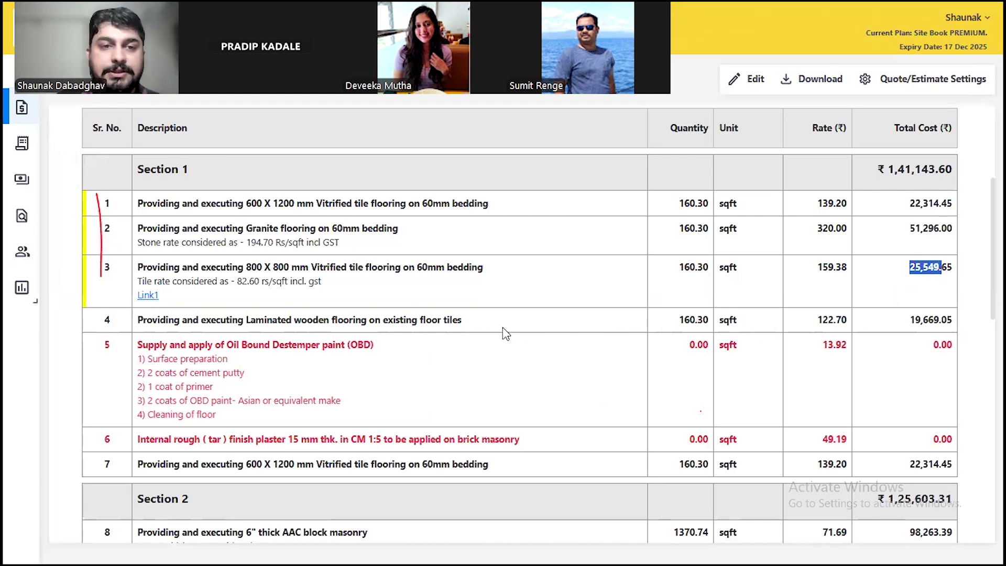
click(913, 319)
drag(912, 318, 953, 315)
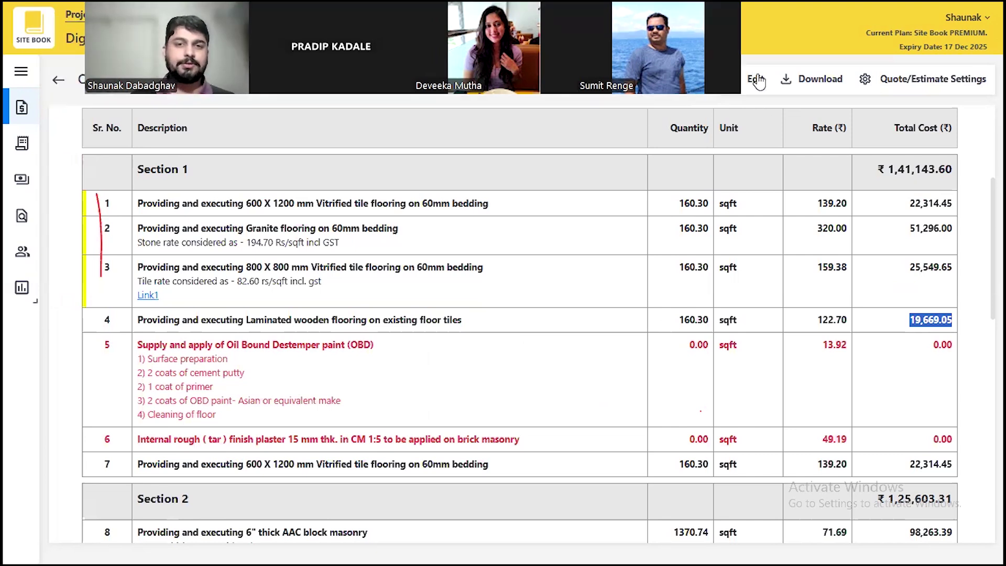
Step: Return to editing the quote, collapse Section 1 and add a new section named "Provisional Sum" after Section 2
click(757, 80)
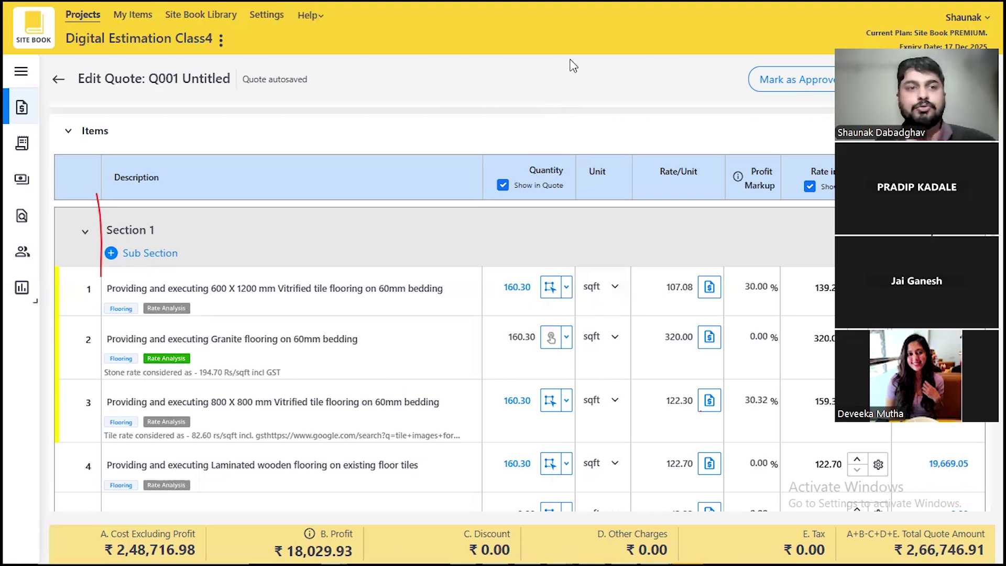
click(85, 231)
scroll(105, 272, down, 1)
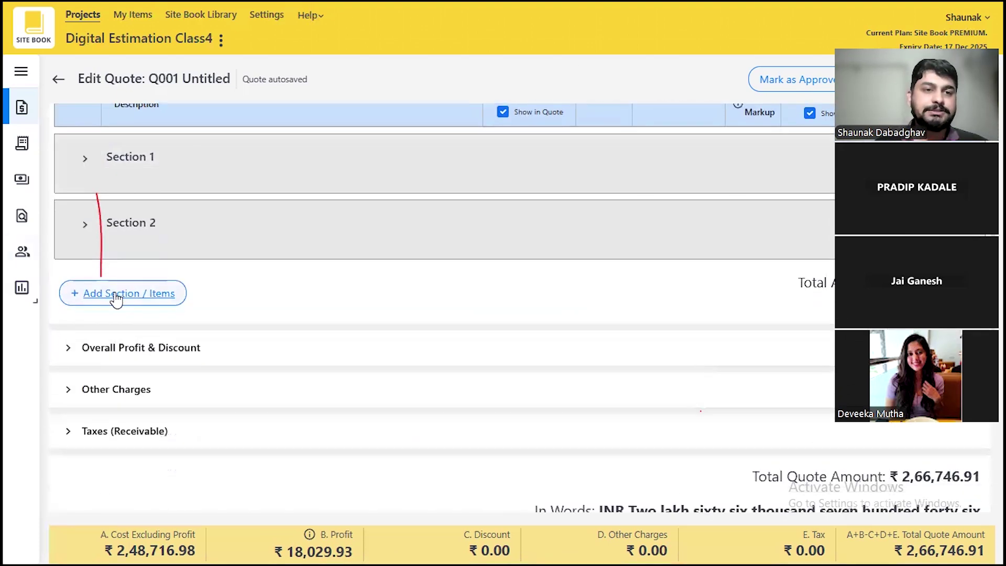
click(181, 292)
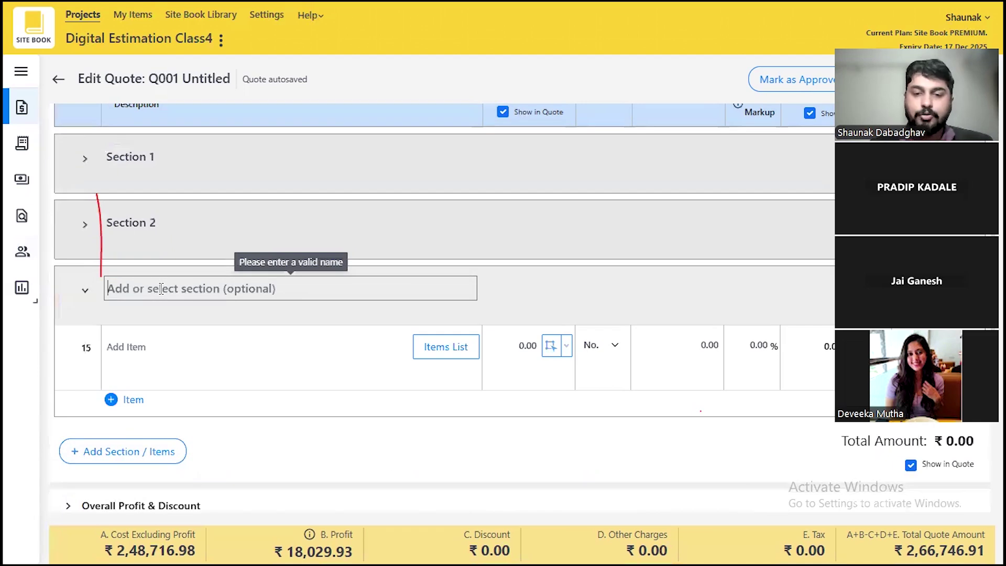
text(Prov)
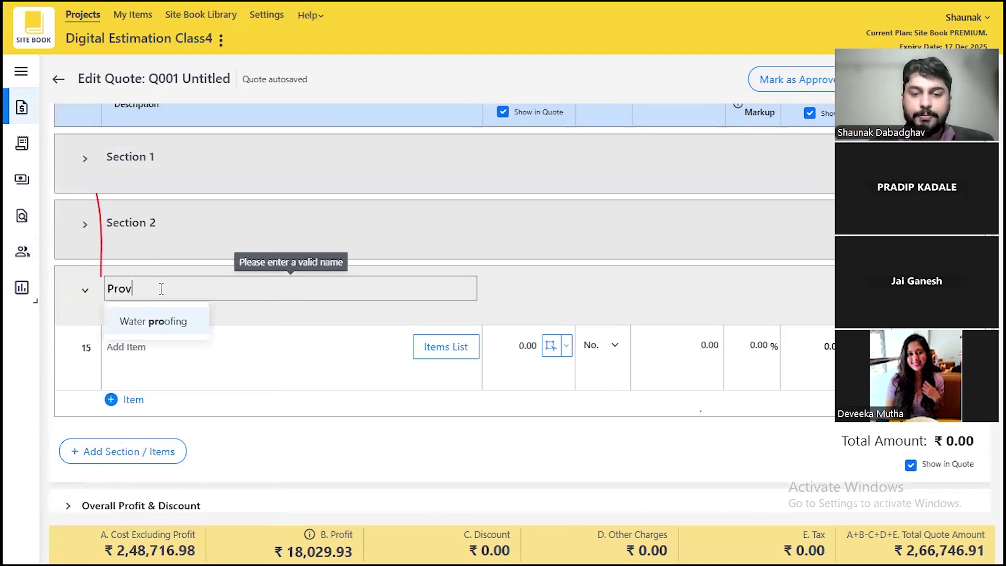
text(isional)
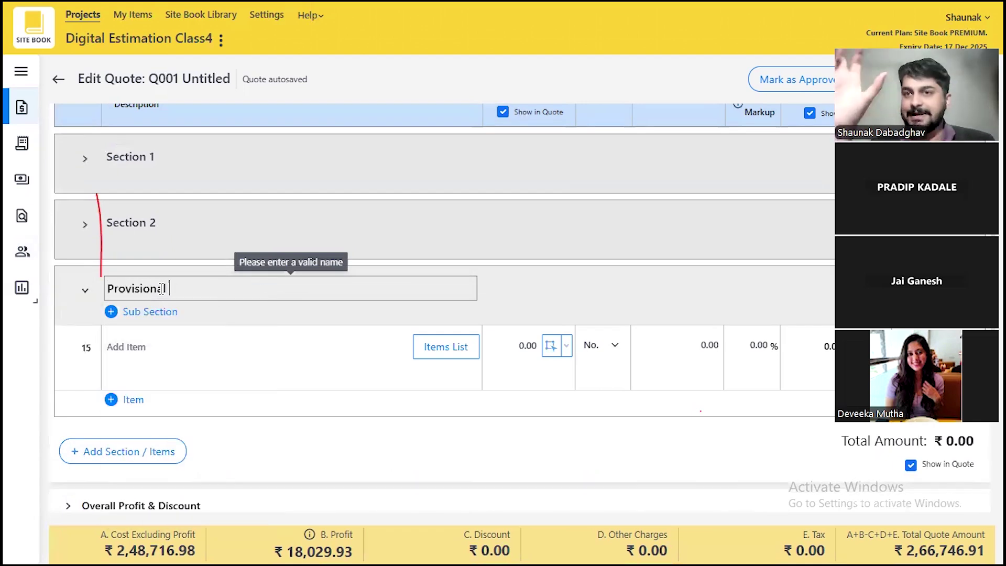
text( Sum)
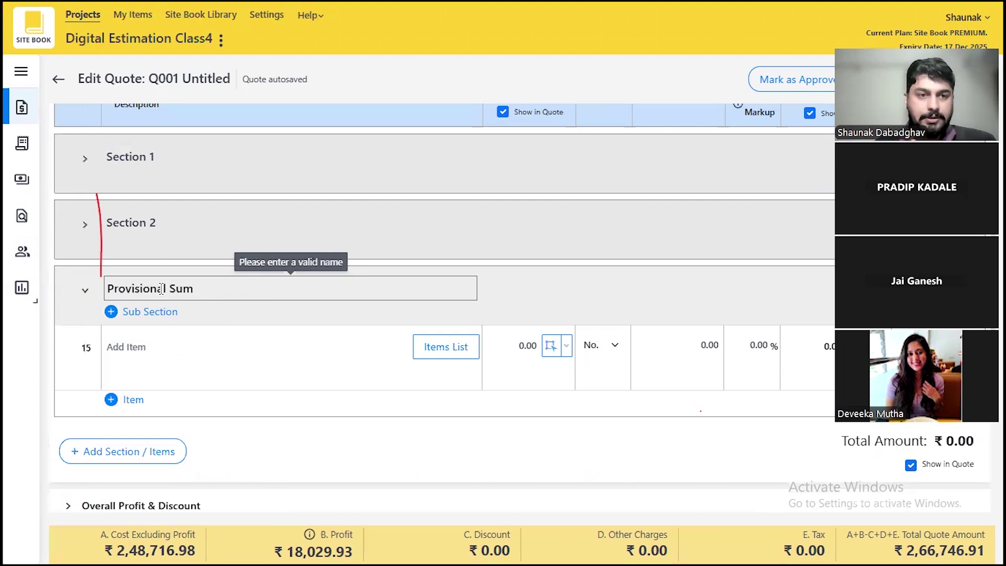
Step: Add "Item Name 1" to the Provisional Sum section with quantity 1, unit Lumpsum and rate 10000
click(140, 346)
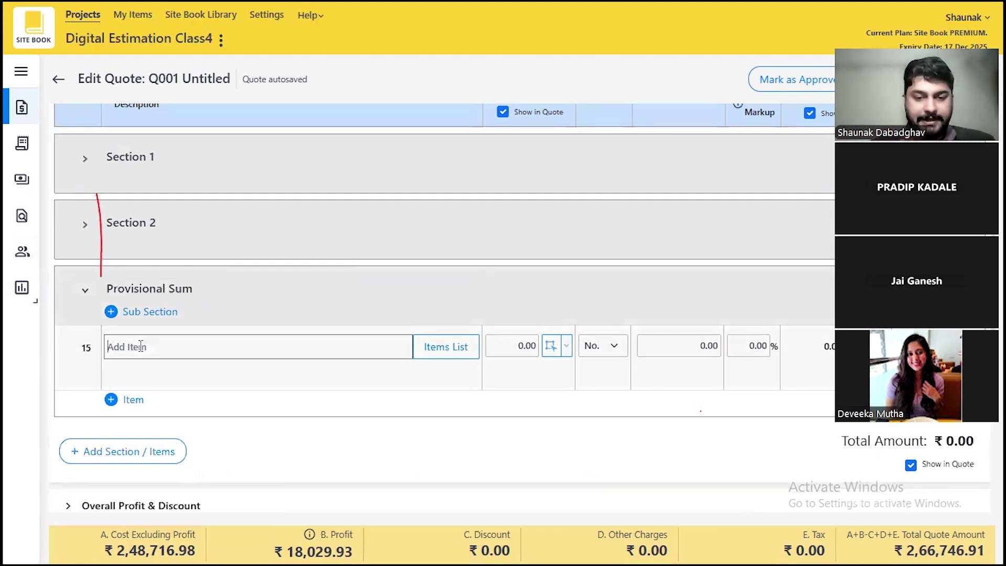
text(Item Name 1)
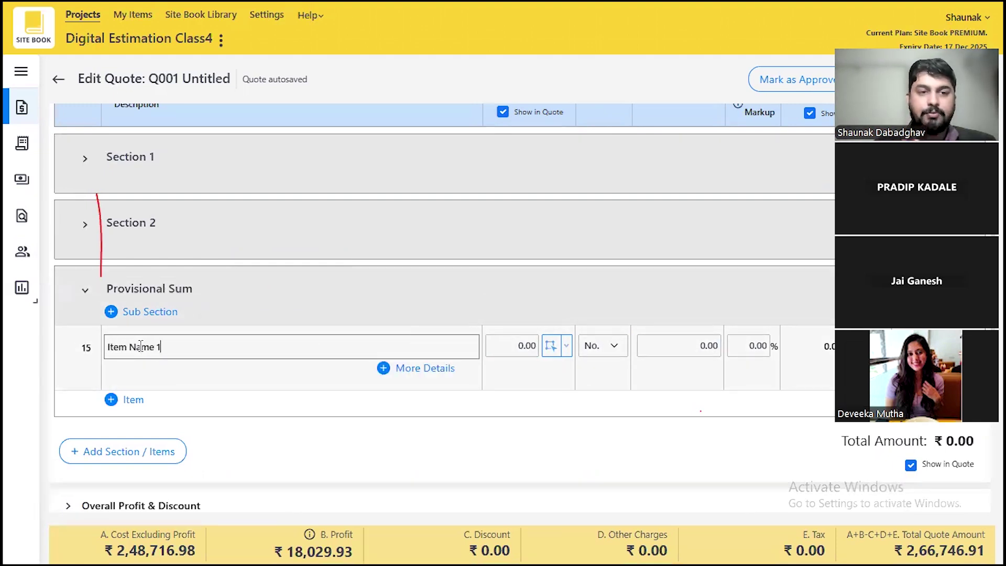
click(506, 346)
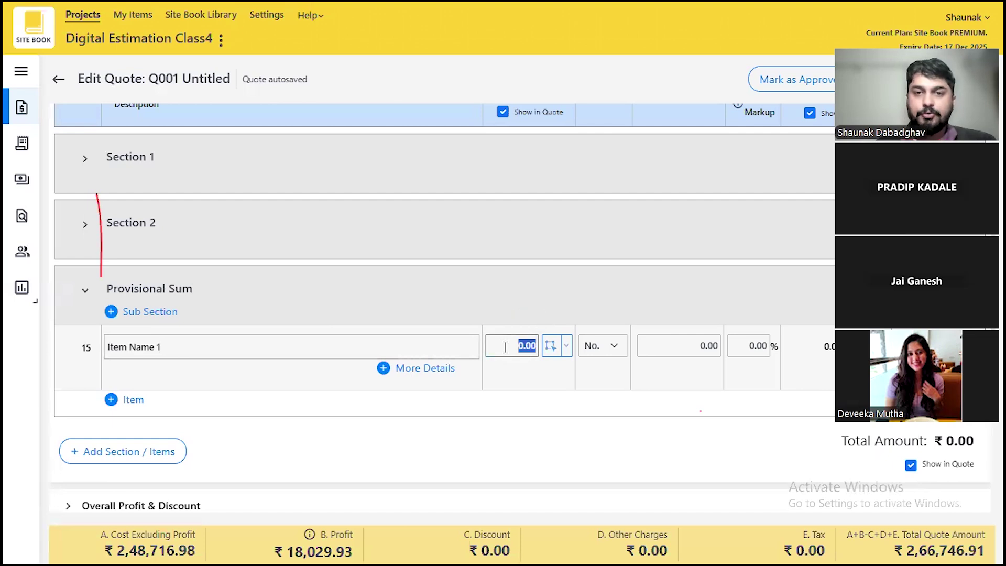
text(1)
click(602, 347)
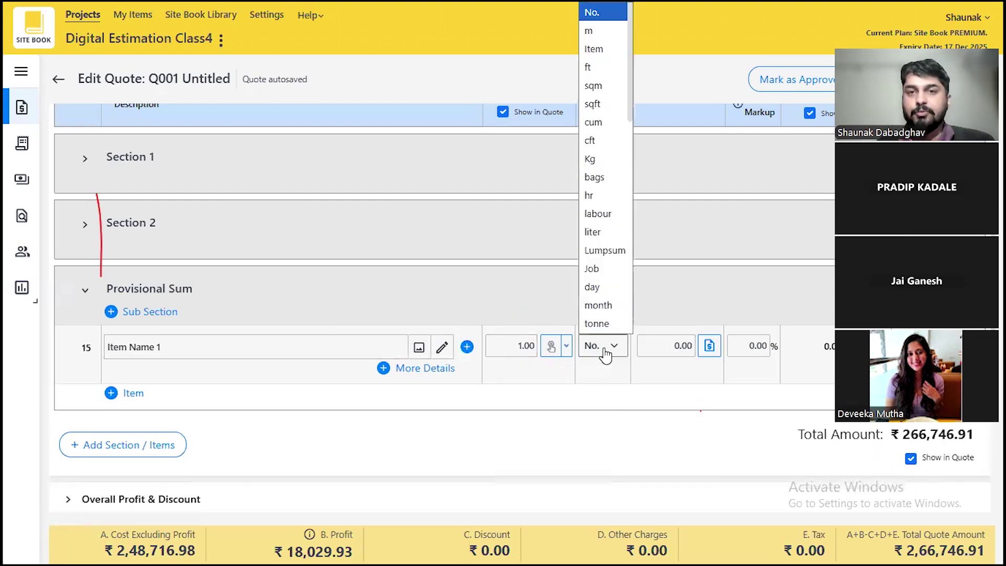
click(605, 250)
click(667, 346)
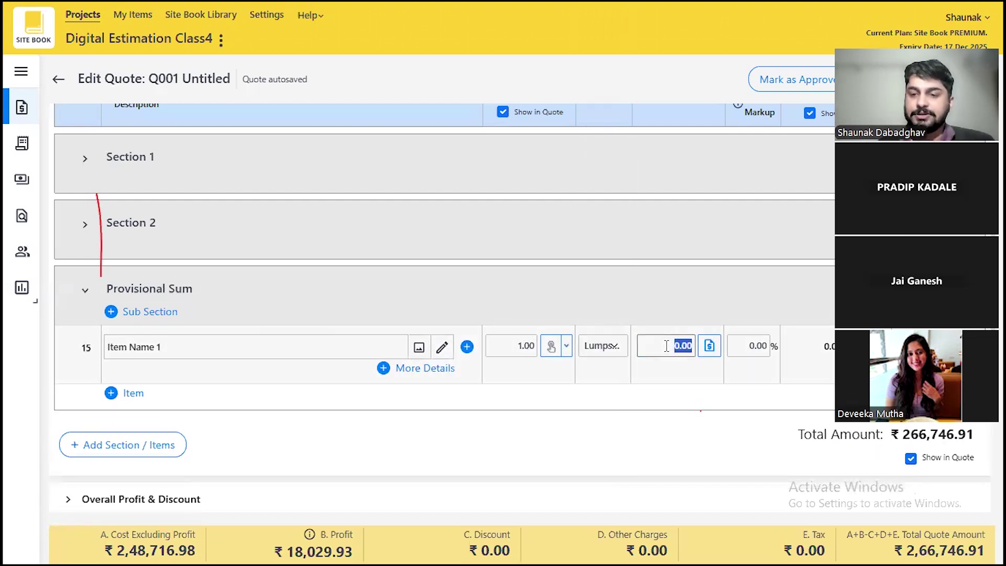
text(10000)
click(680, 412)
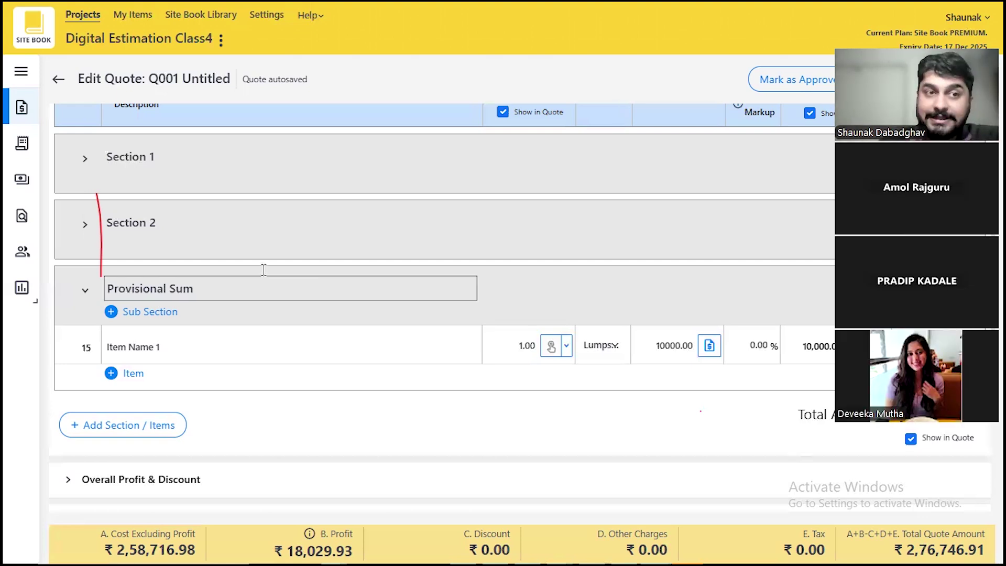
Step: Expand Section 1 and examine the 600 X 1200 mm Vitrified tile item's area take-off on the floor plan
click(85, 159)
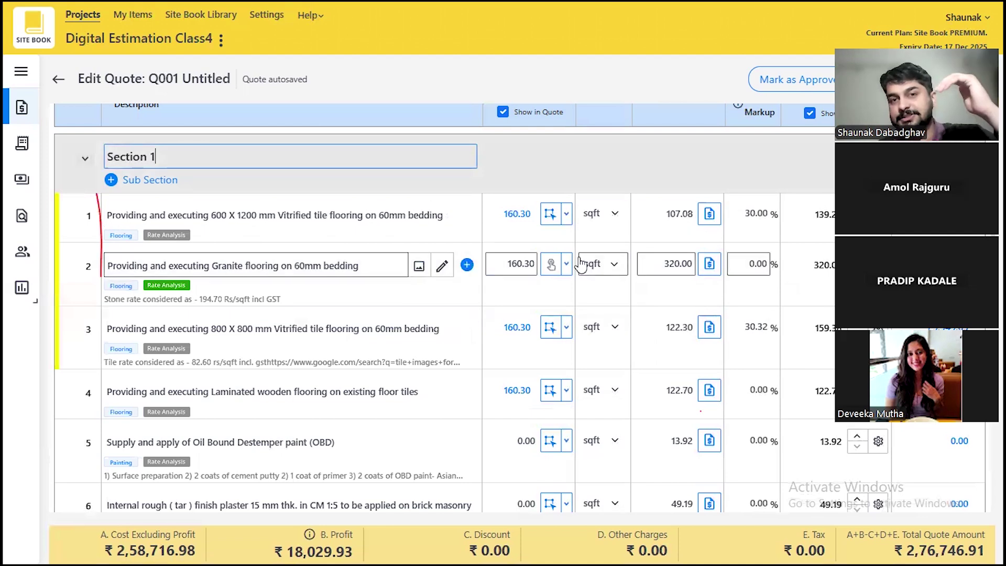
click(547, 214)
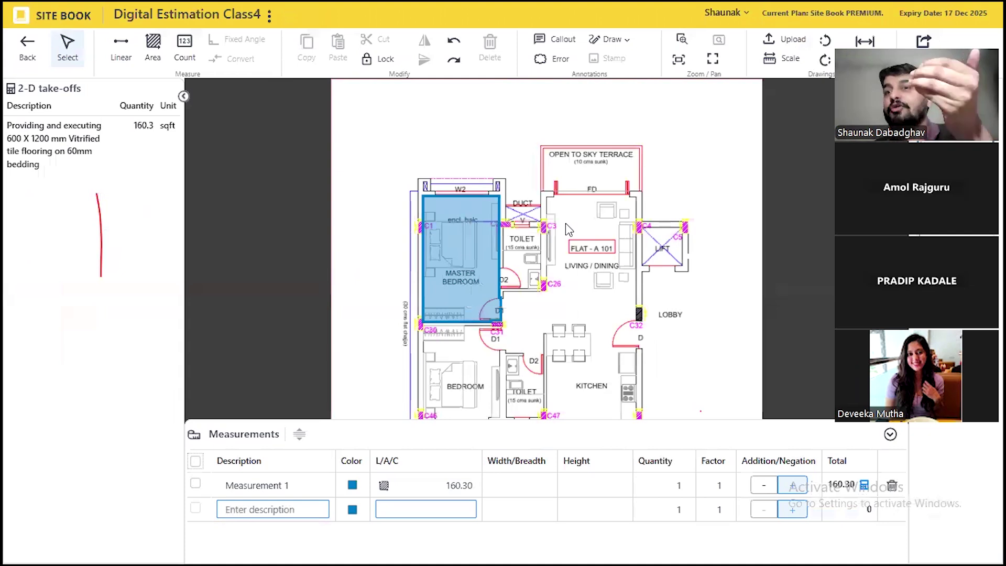
click(24, 46)
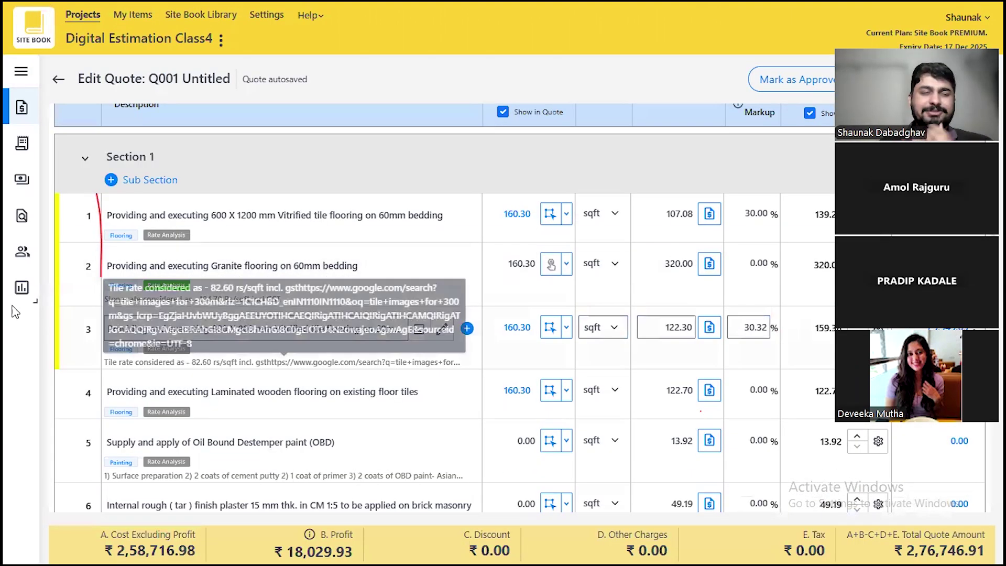
Step: Look over the available project reports, then recheck the first tile item's take-off drawing and return to the quote
click(22, 287)
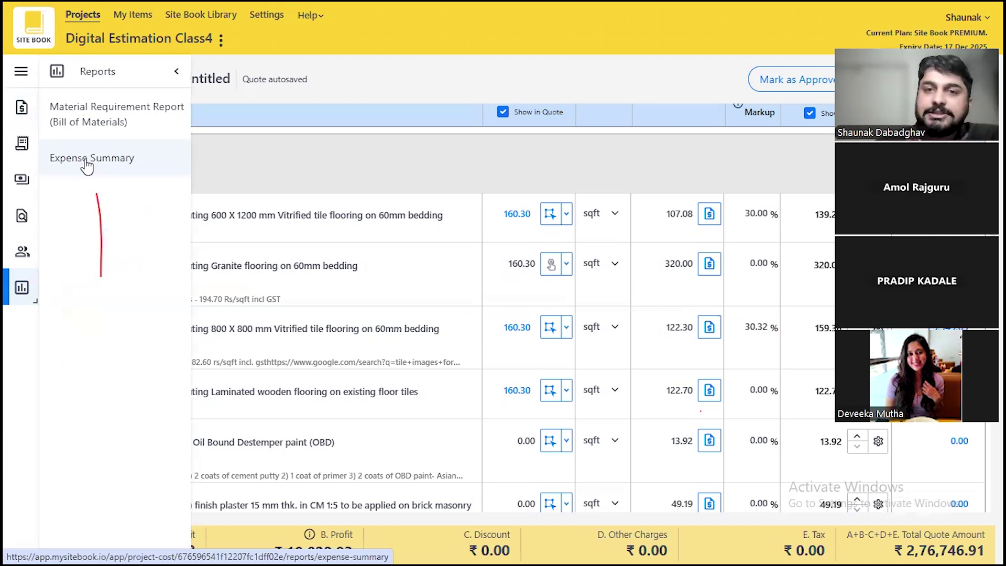
click(549, 213)
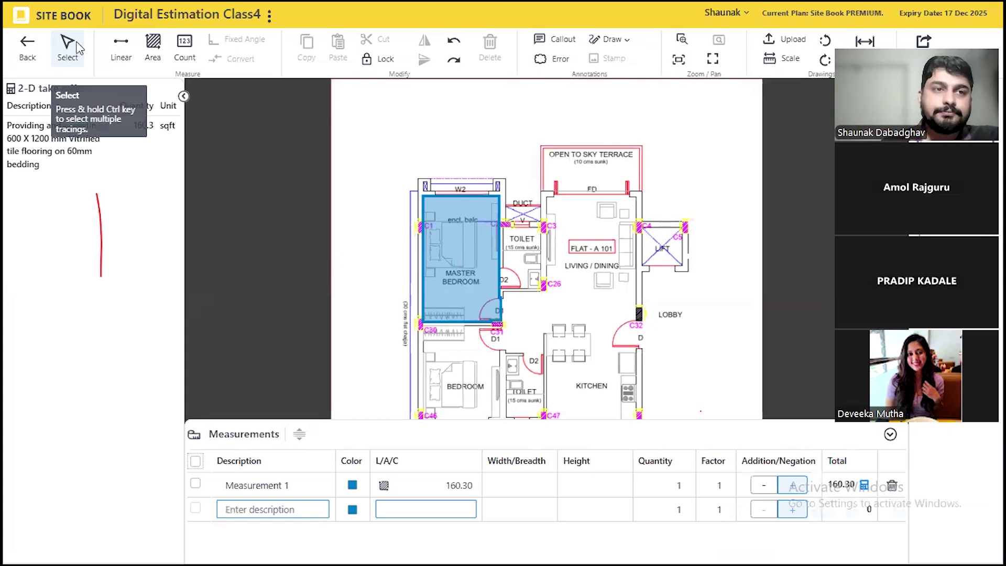
click(28, 46)
scroll(619, 169, down, 2)
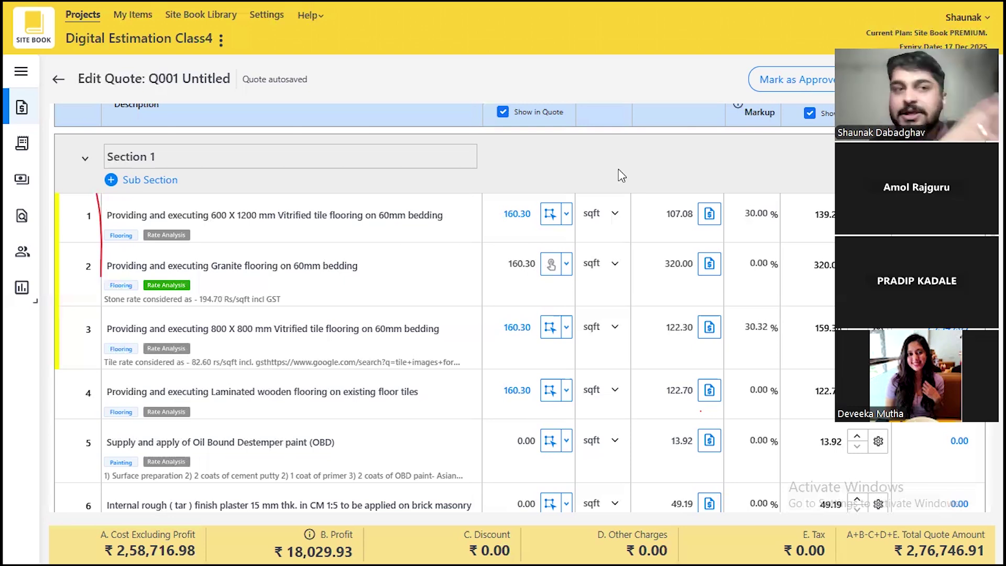
Step: Preview the quotation with the settings dialog dismissed, then look over its Section 1 items and highlight the plan's expiry date
scroll(618, 169, up, 3)
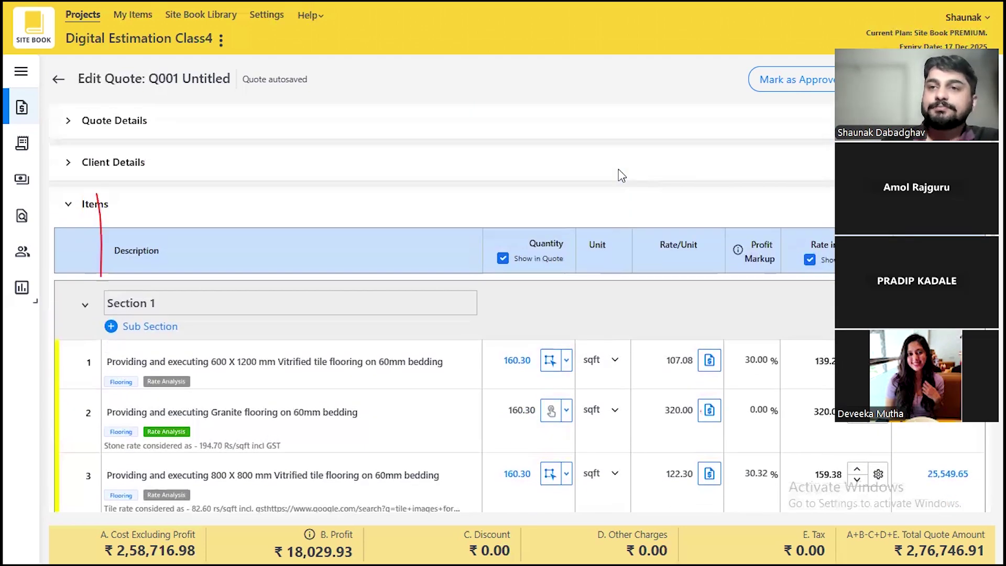
click(894, 79)
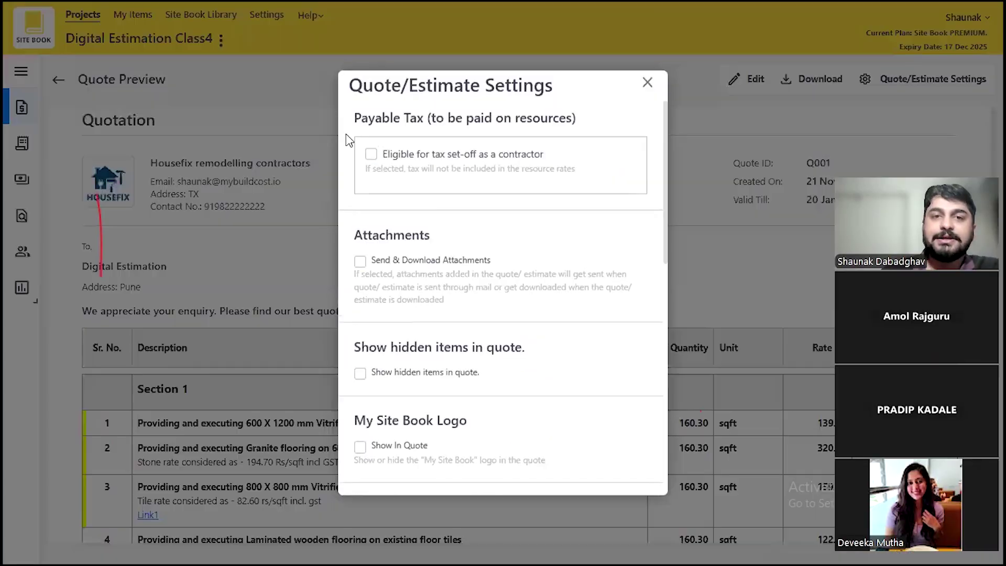
click(649, 84)
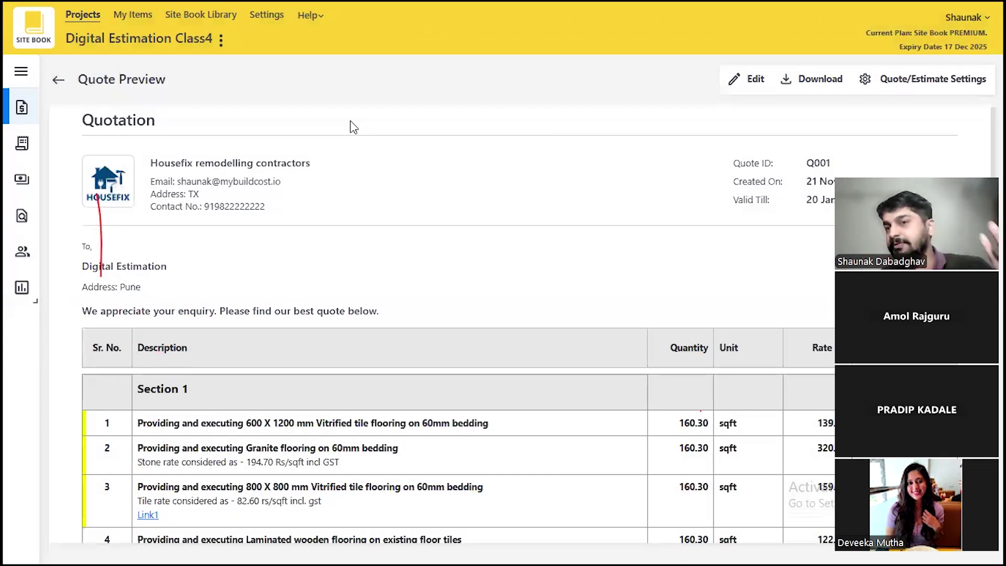
scroll(351, 235, down, 3)
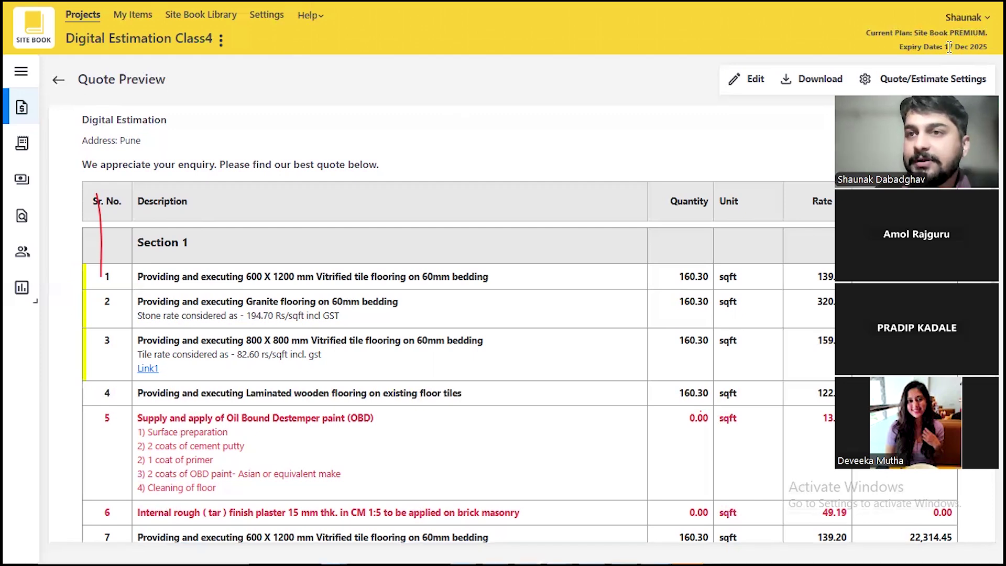
drag(947, 46, 987, 47)
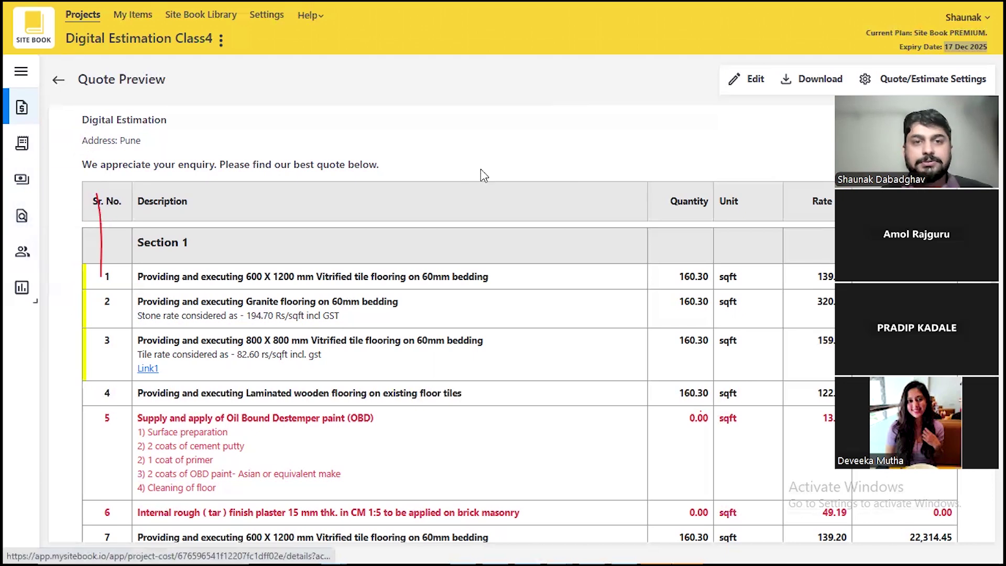
Step: Switch to YouTube and look over the latest videos on the Site Book channel
right_click(450, 42)
click(452, 50)
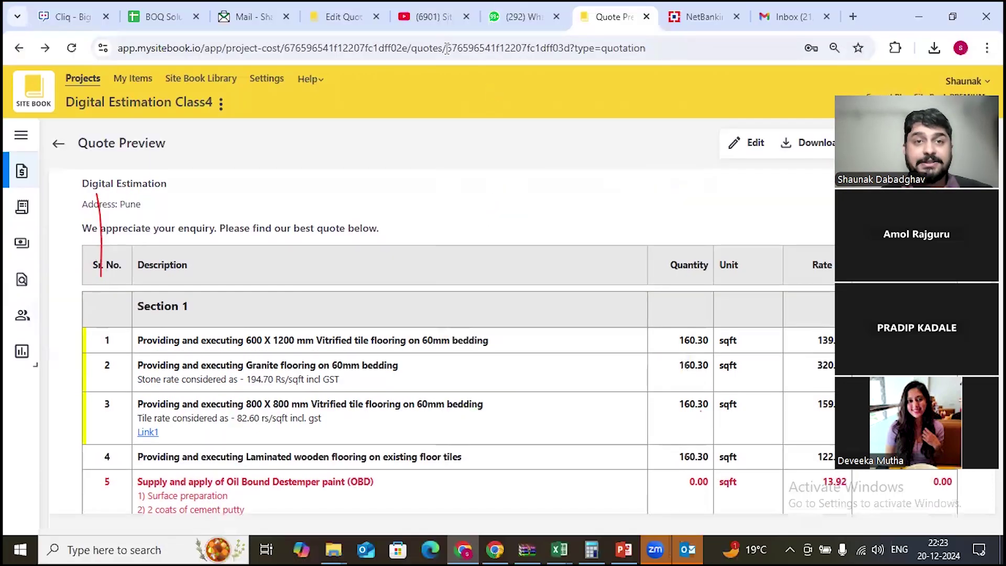
click(423, 19)
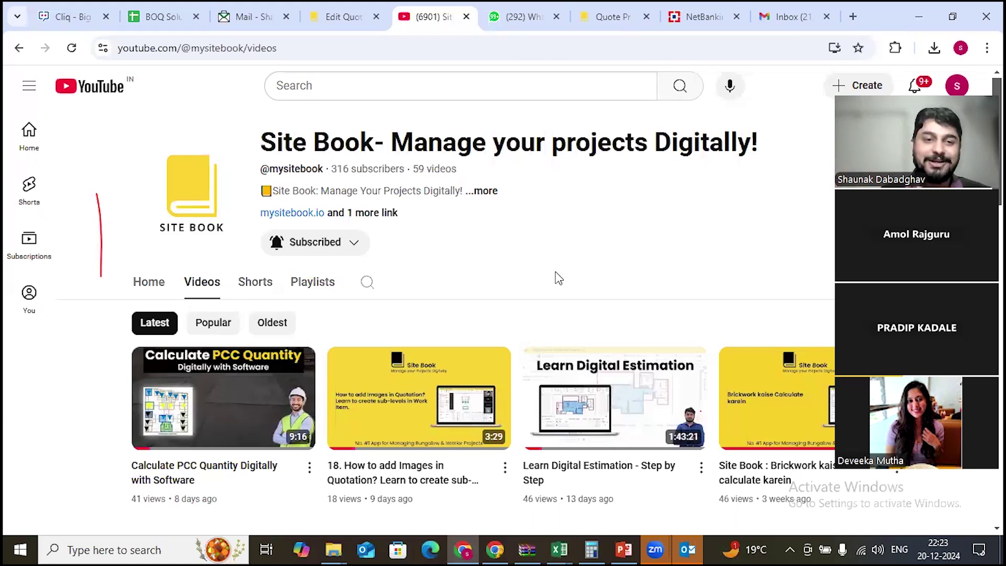
mouse_move(244, 351)
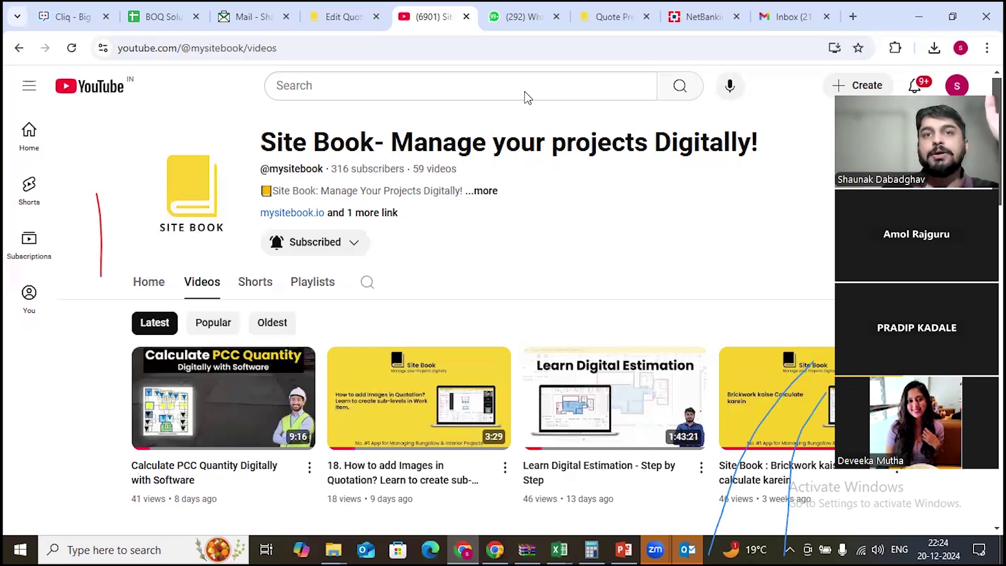
Step: Switch to WhatsApp Web and search the chats for "site book for"
click(527, 26)
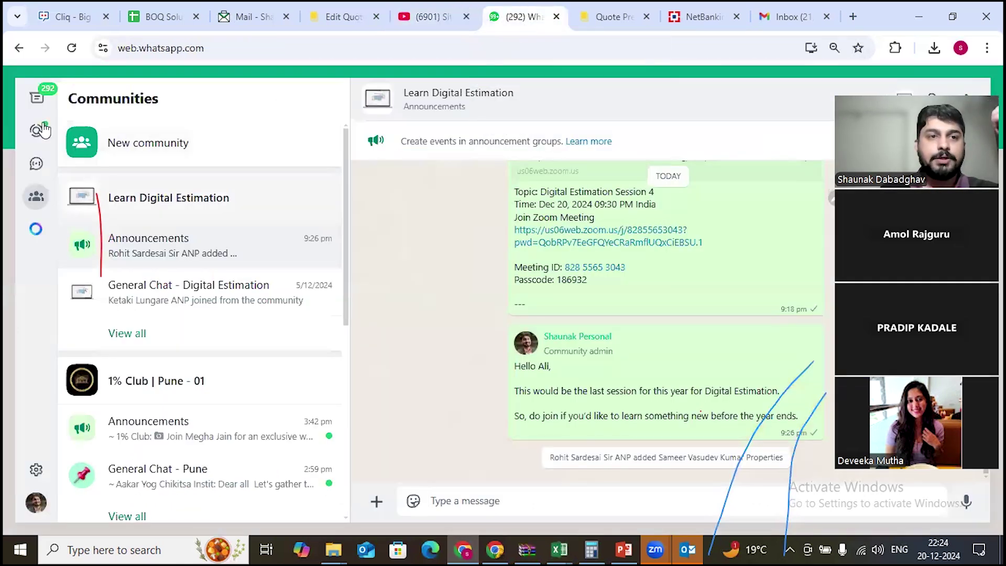
click(36, 98)
click(124, 135)
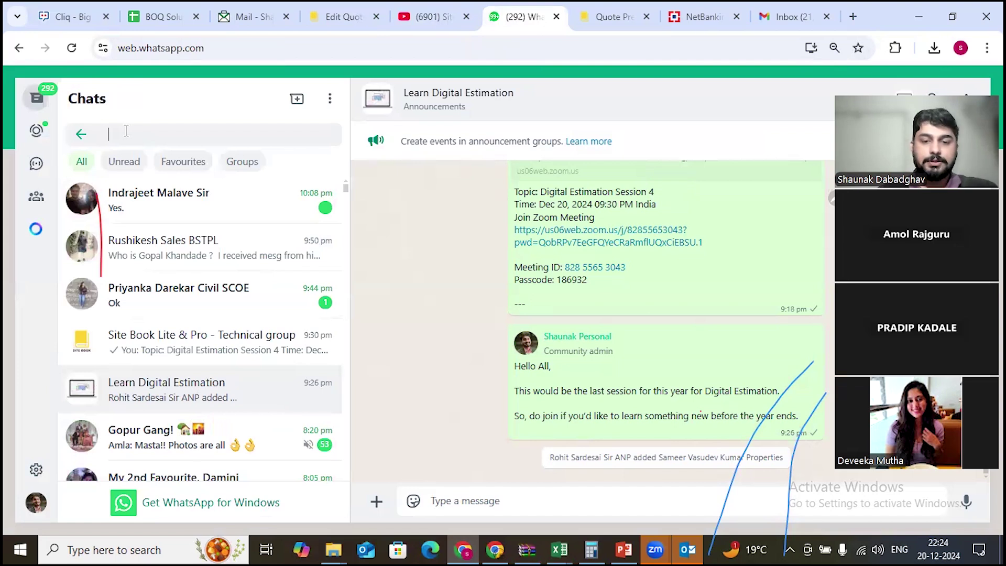
text(site b)
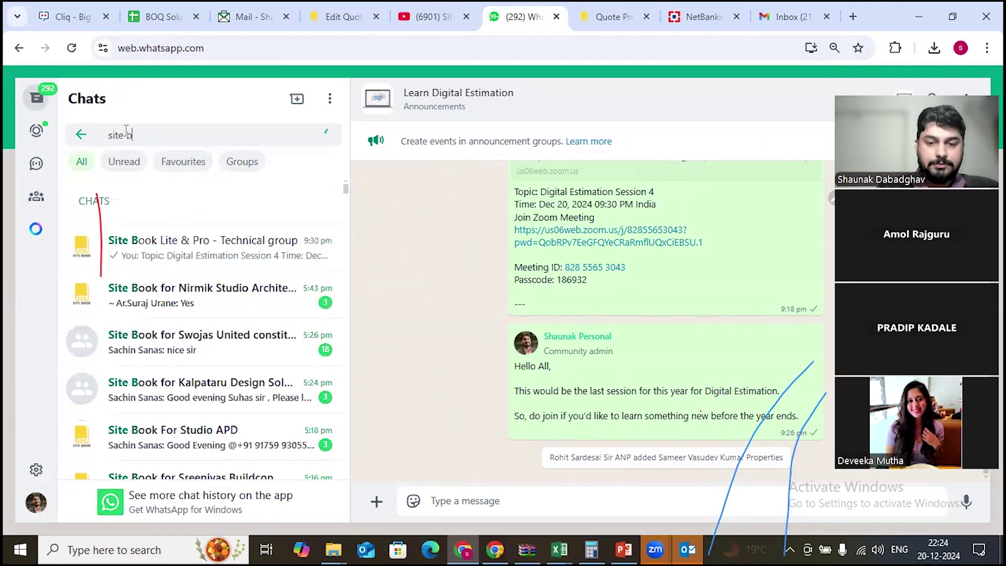
text(ook for)
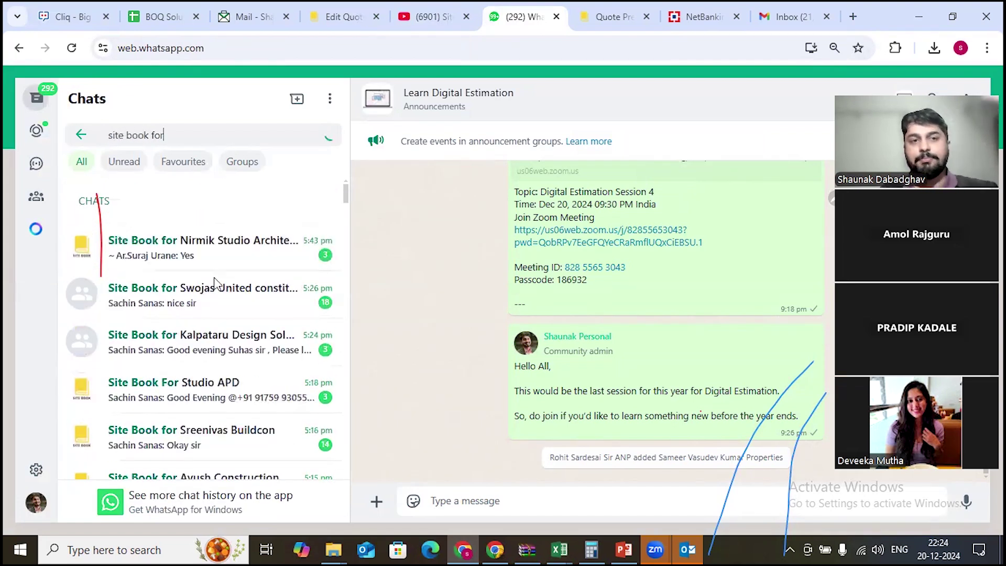
Step: Look through the matching chats for the client groups set up for Site Book
scroll(216, 285, down, 2)
scroll(216, 284, down, 3)
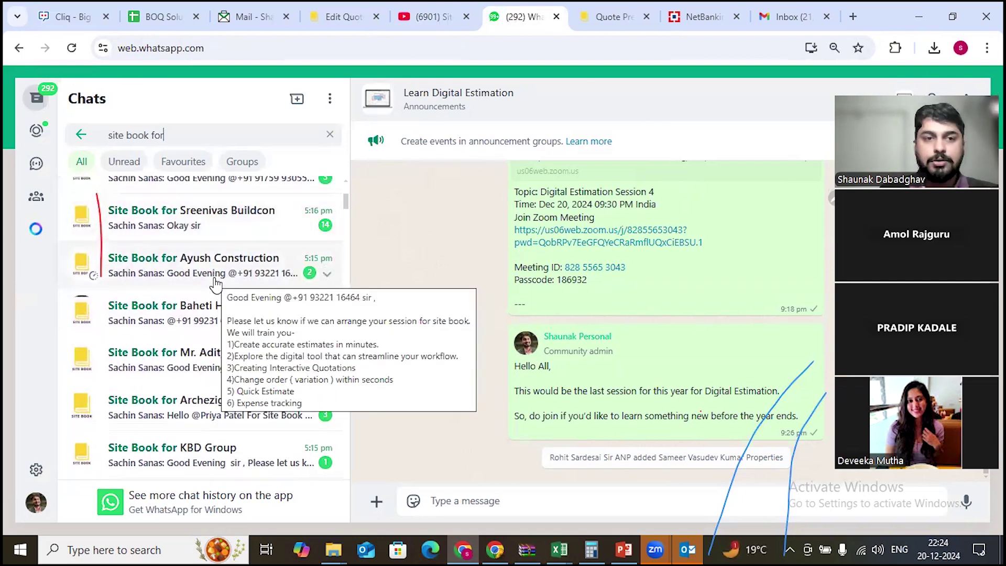
scroll(216, 285, down, 5)
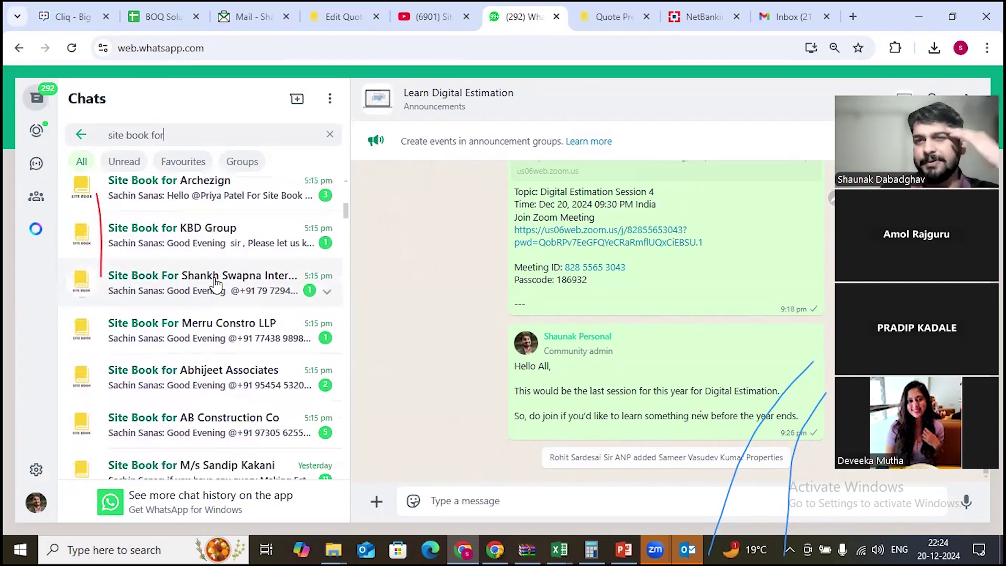
scroll(216, 285, down, 3)
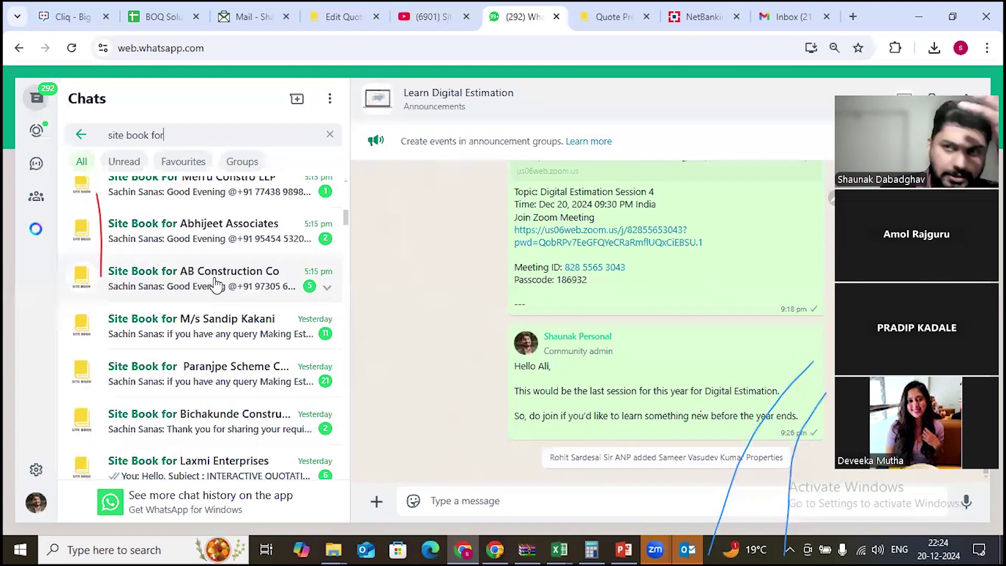
scroll(216, 285, down, 3)
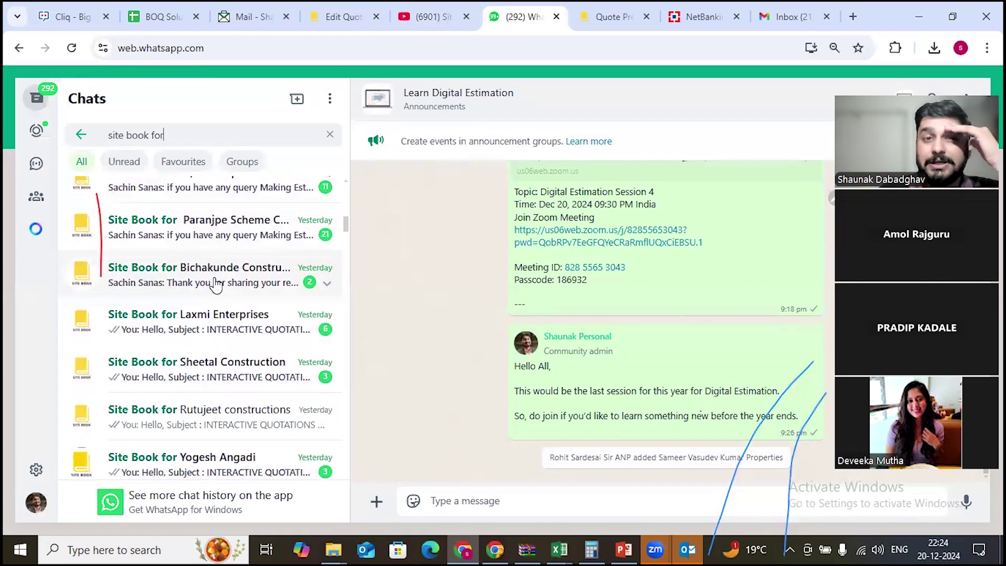
scroll(216, 285, down, 5)
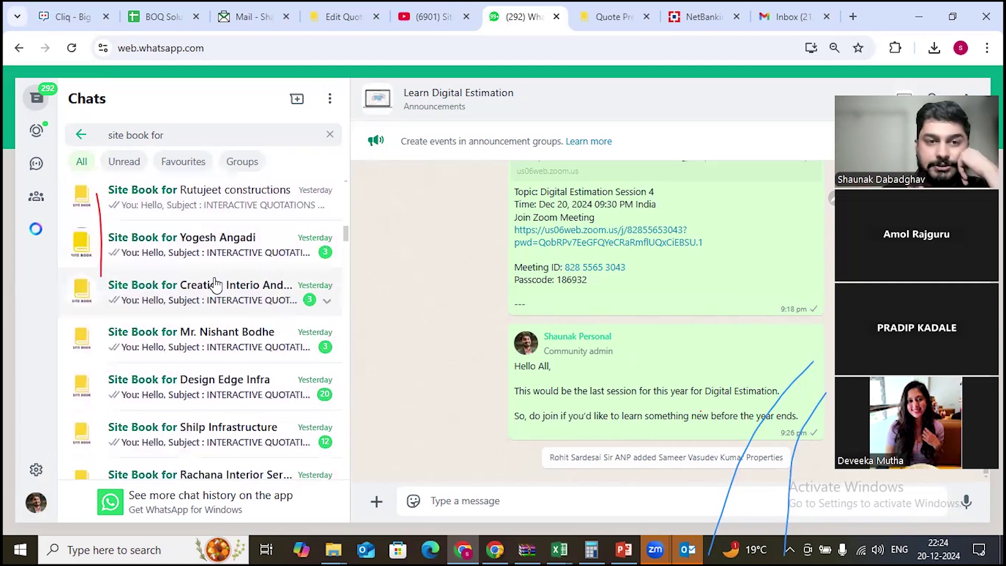
scroll(216, 285, down, 3)
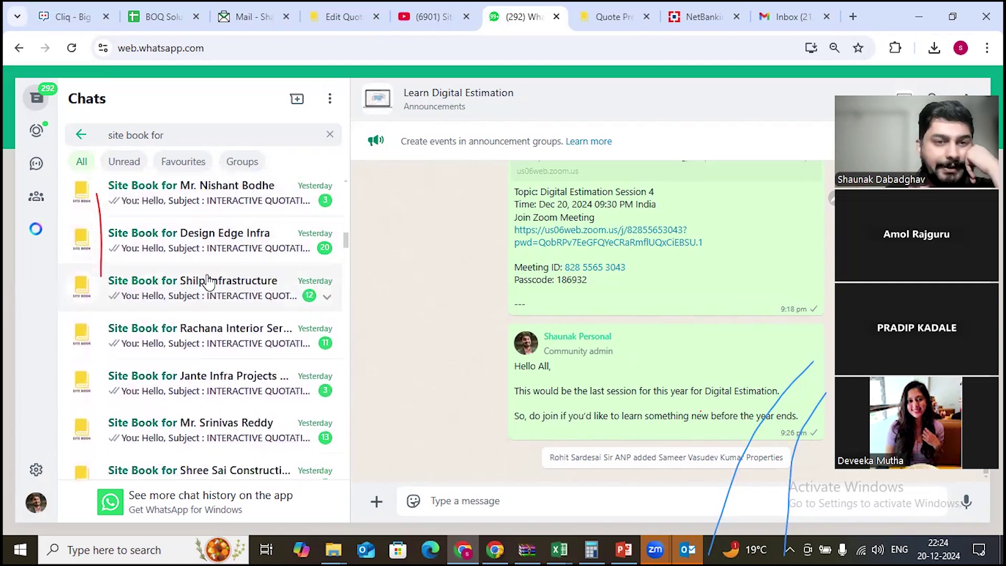
scroll(208, 283, down, 5)
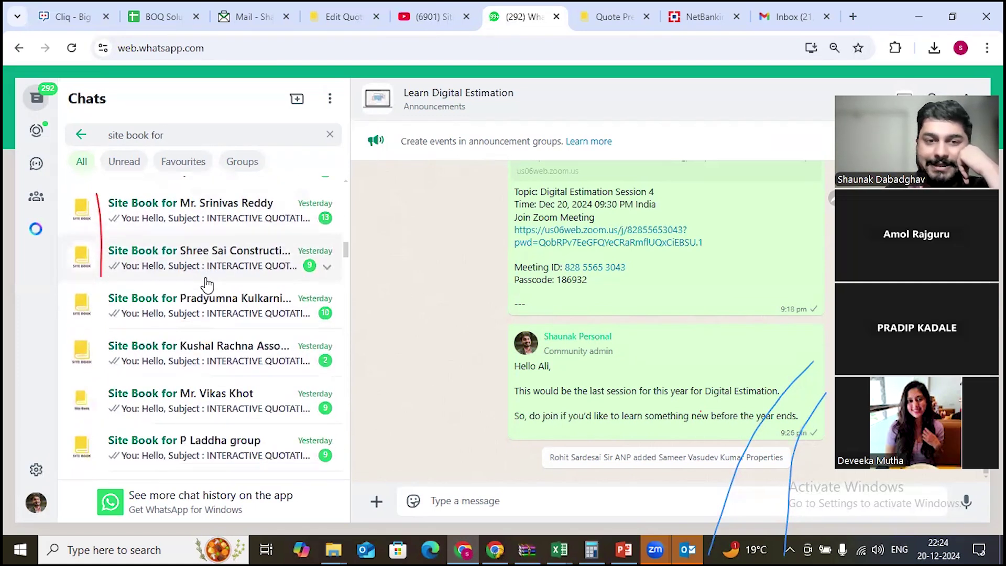
scroll(207, 284, down, 3)
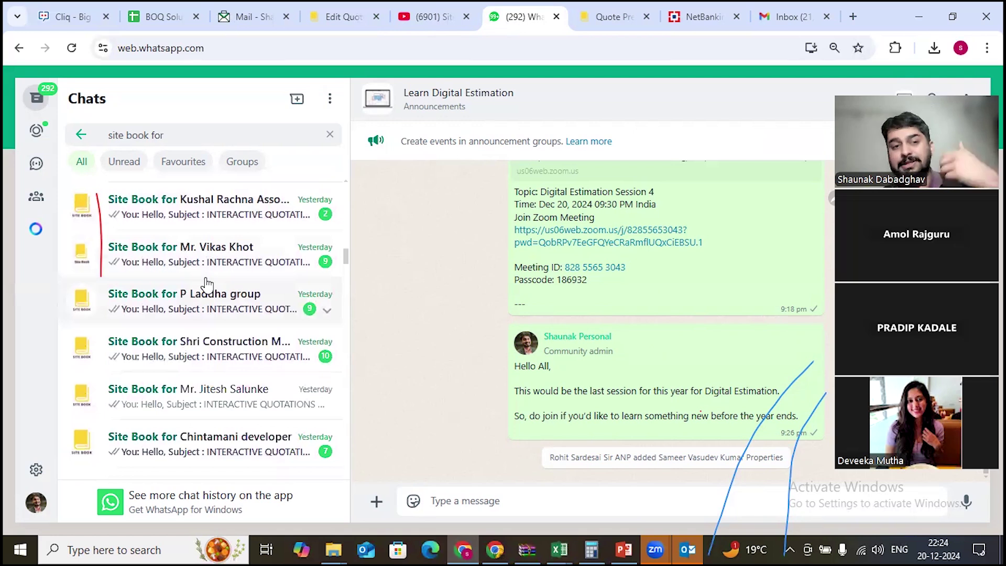
scroll(207, 285, down, 2)
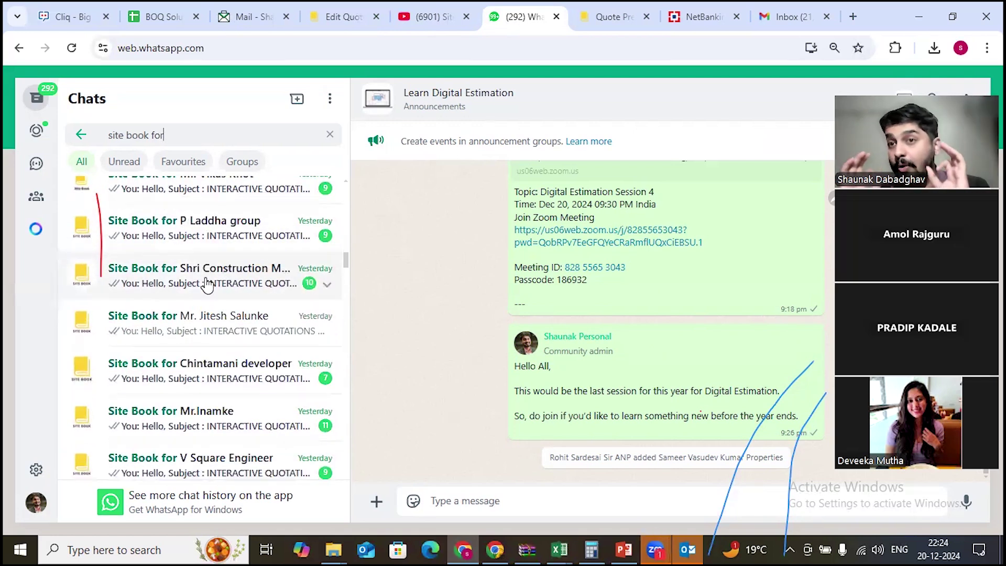
scroll(207, 284, up, 2)
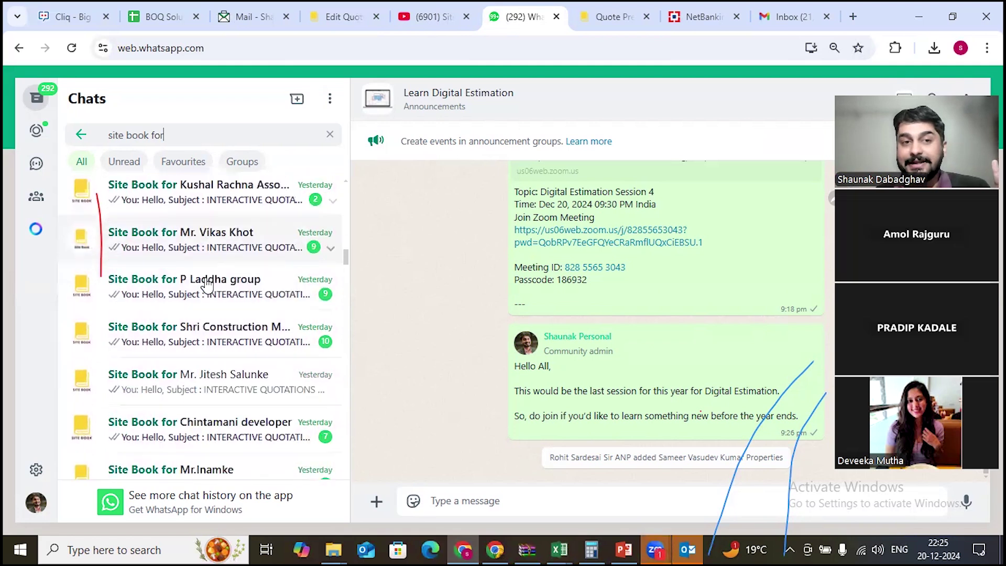
scroll(207, 285, down, 4)
scroll(207, 284, down, 5)
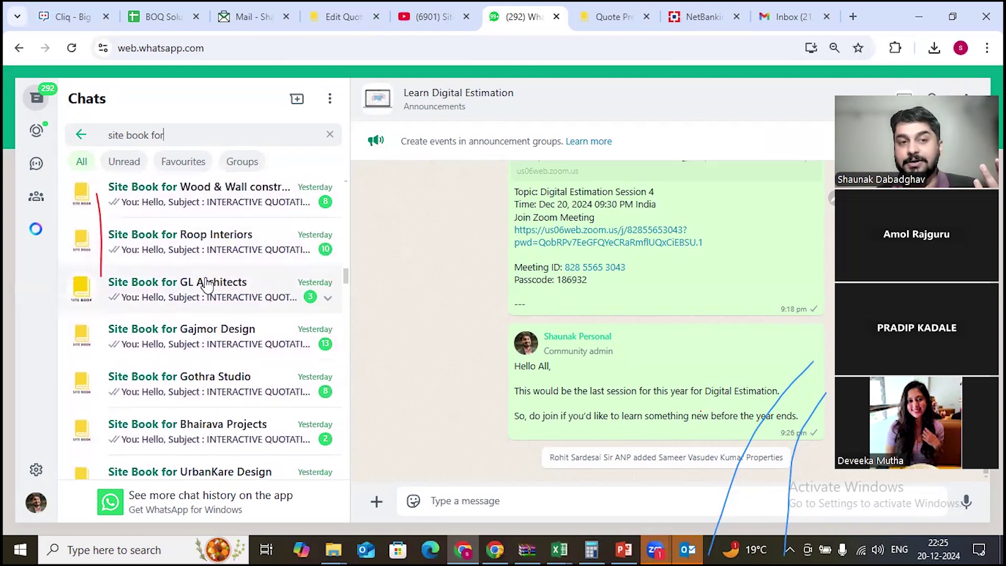
scroll(207, 285, down, 2)
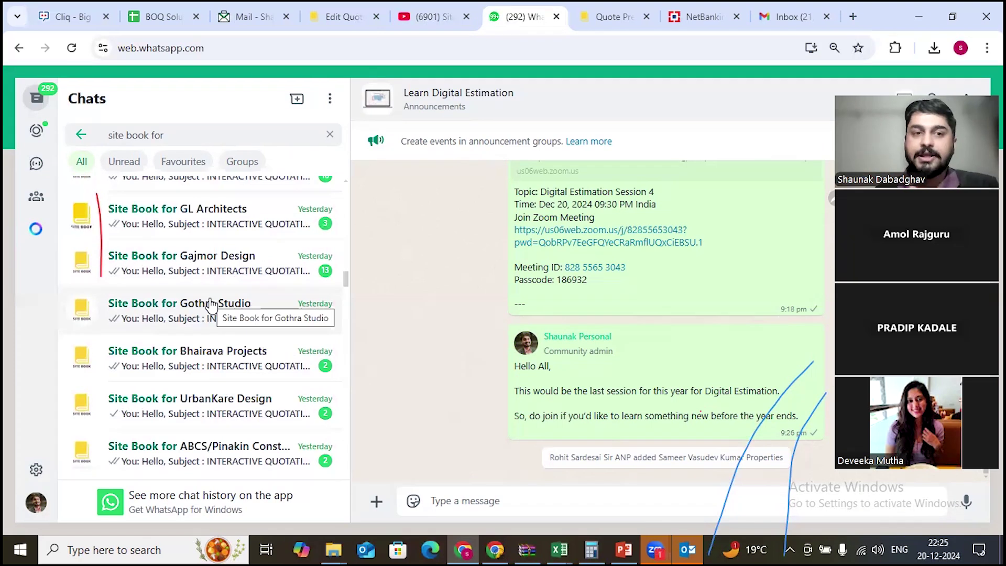
scroll(226, 300, down, 3)
scroll(231, 300, down, 2)
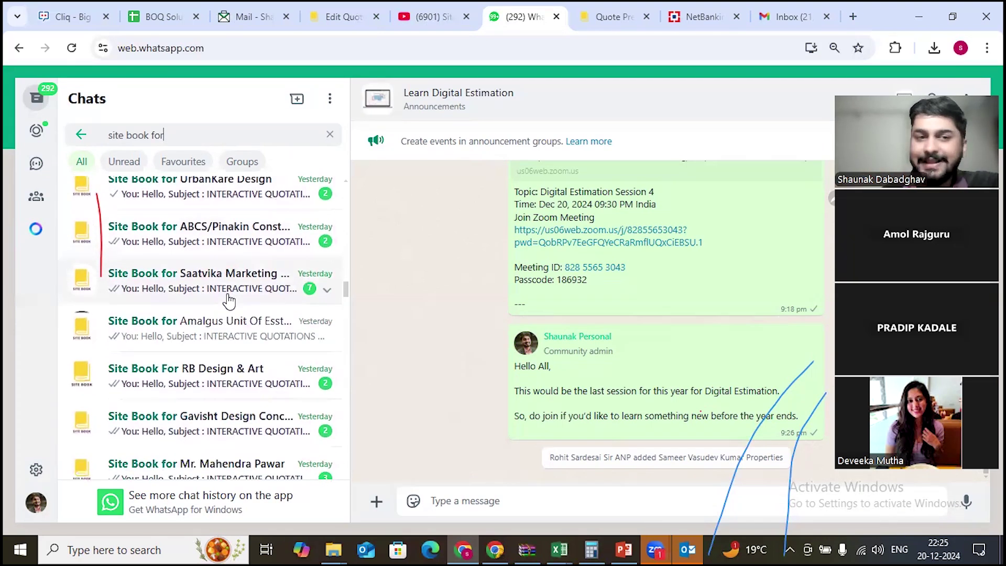
scroll(233, 321, down, 1)
scroll(226, 323, down, 4)
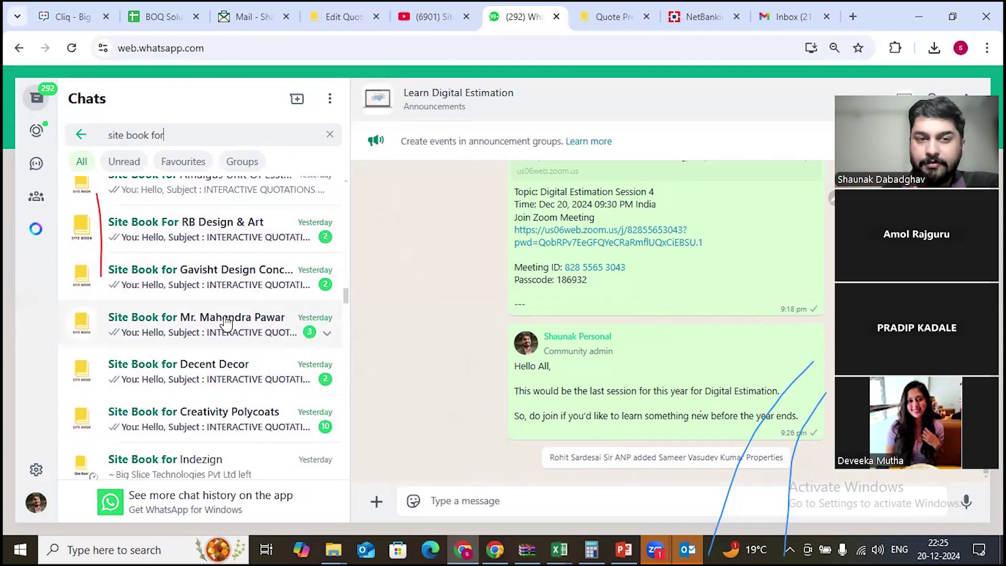
scroll(226, 323, down, 1)
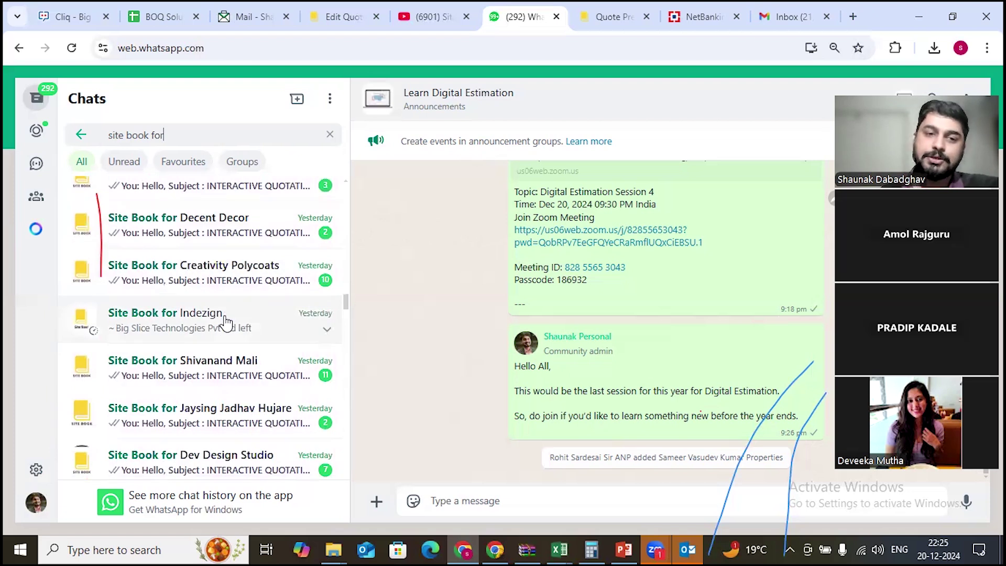
scroll(219, 340, down, 7)
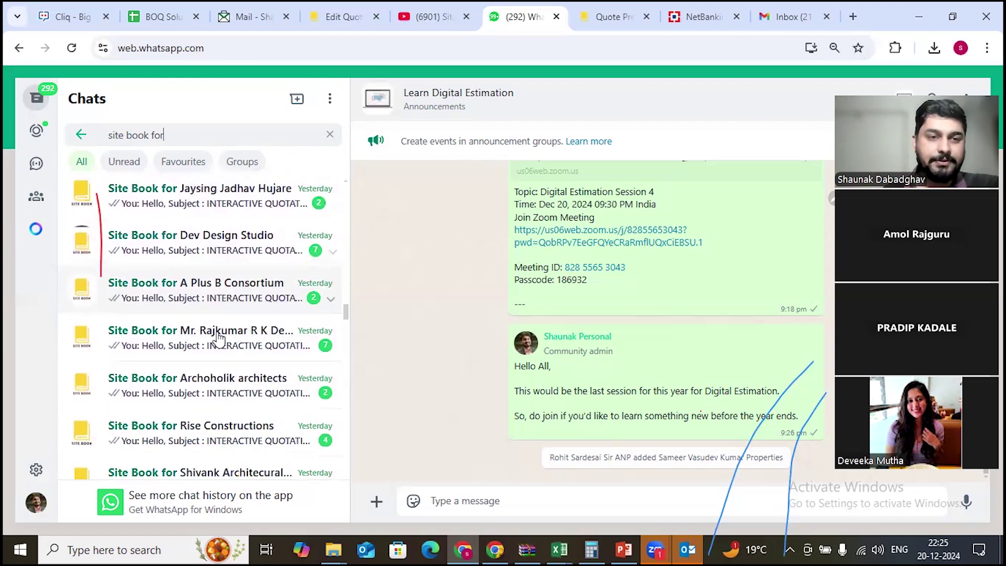
scroll(219, 339, down, 5)
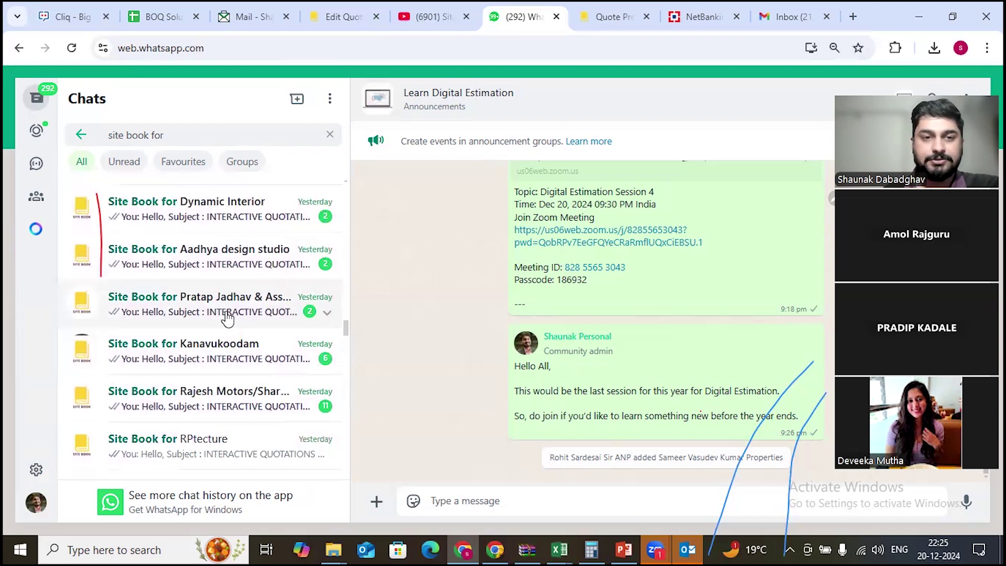
Step: Open an Associates client's Site Book group chat, view the "Site Book Super 7" poster at full size and close it
click(223, 314)
scroll(545, 402, up, 15)
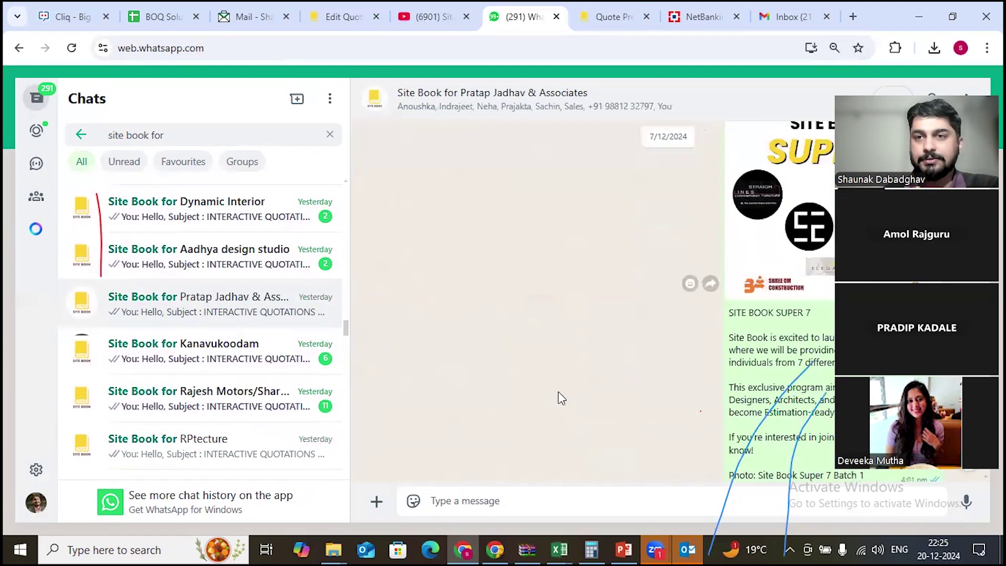
click(770, 234)
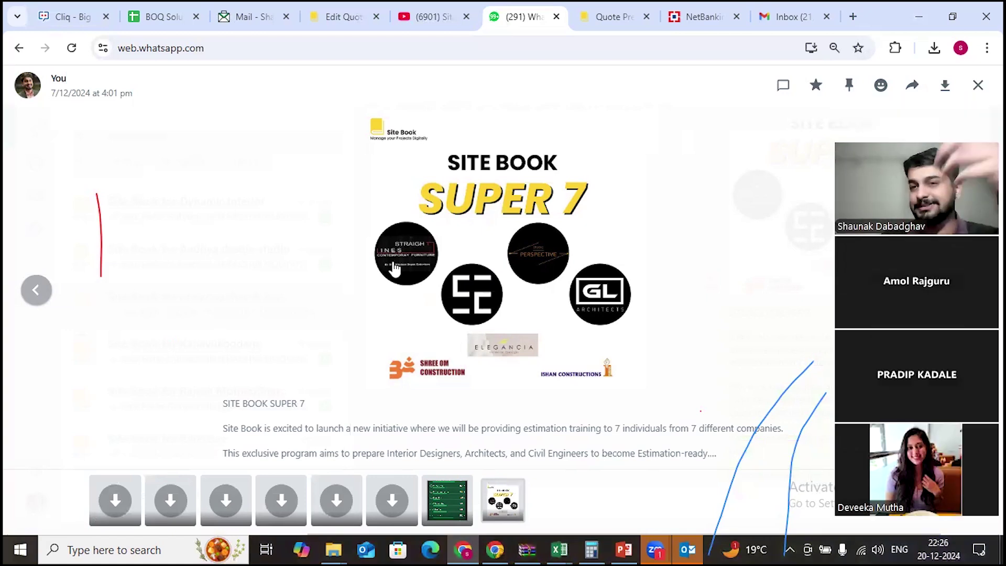
key(Escape)
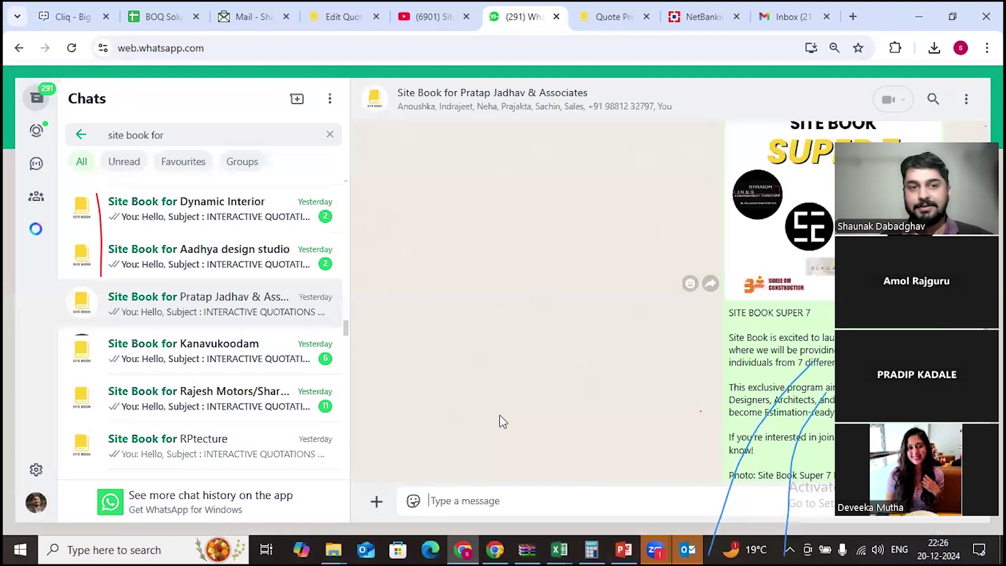
Step: Switch to the Furniture Costing Class 7 quote in Site Book and look at the Shoe rack item
click(335, 11)
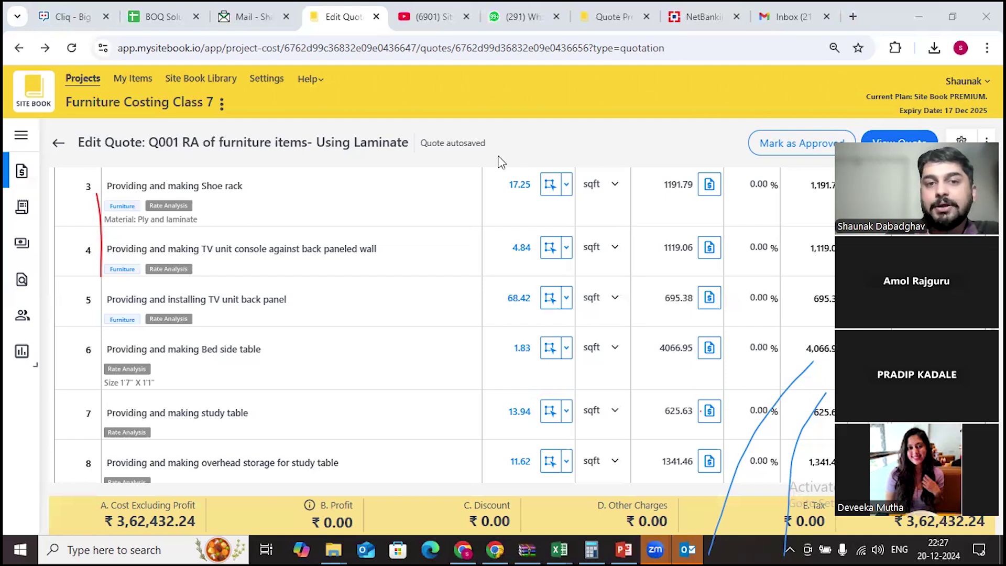
click(534, 203)
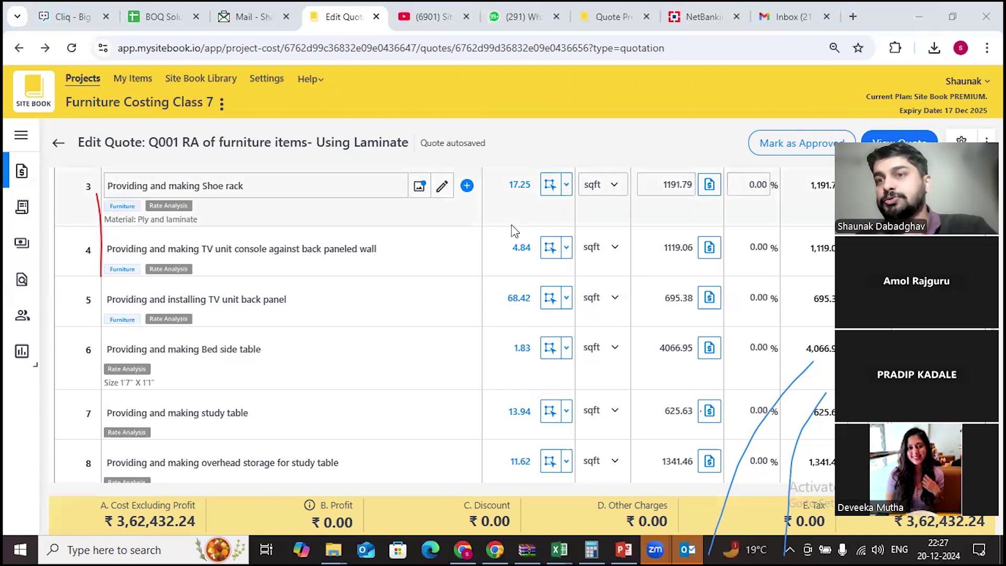